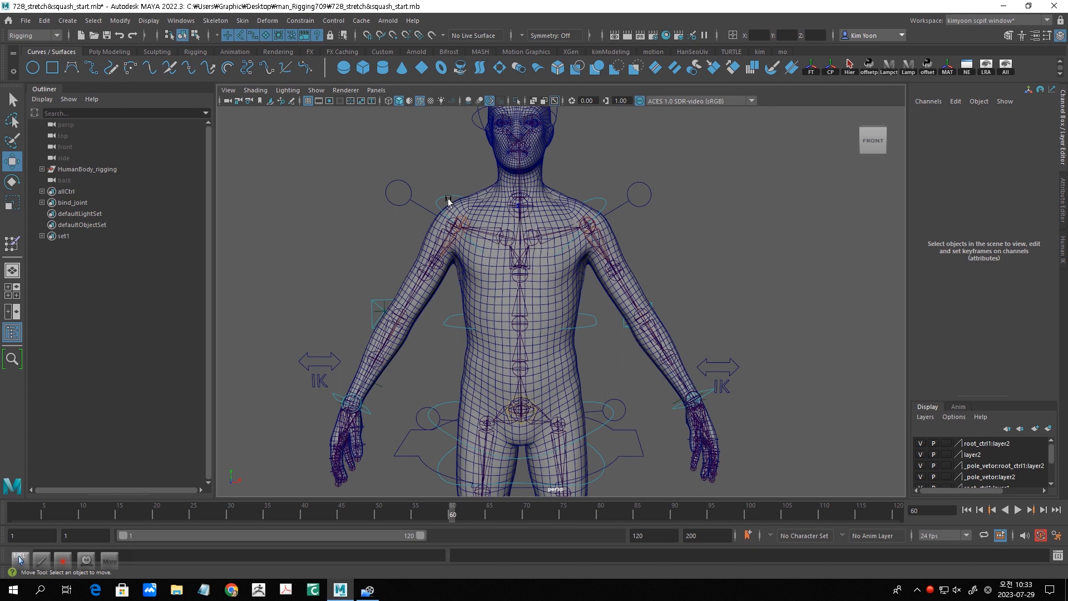
- Filter the Outliner's object list by the word "curve"
click(101, 117)
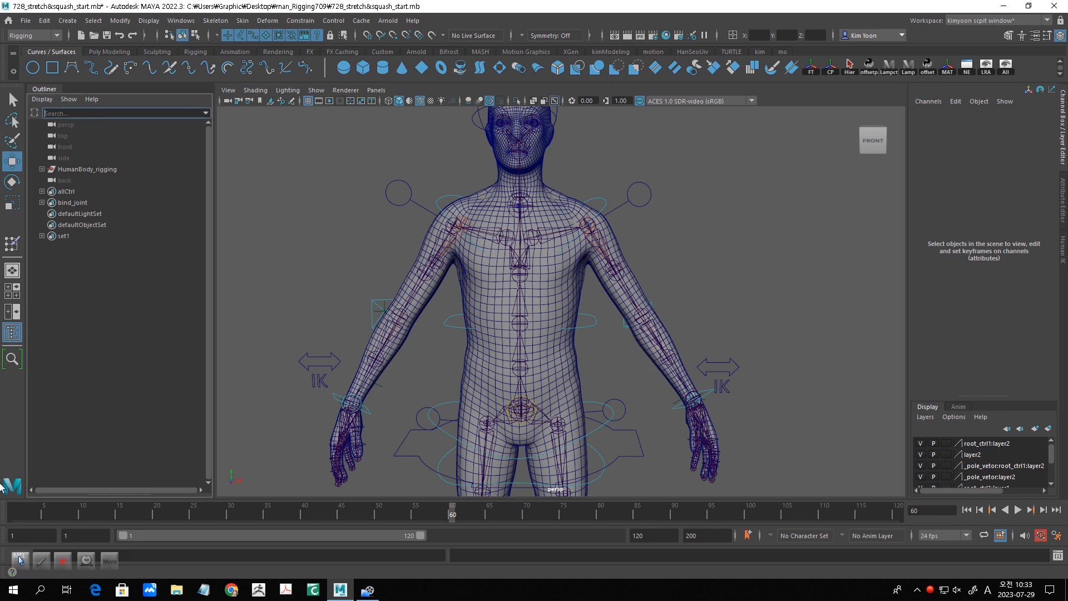
text(cu)
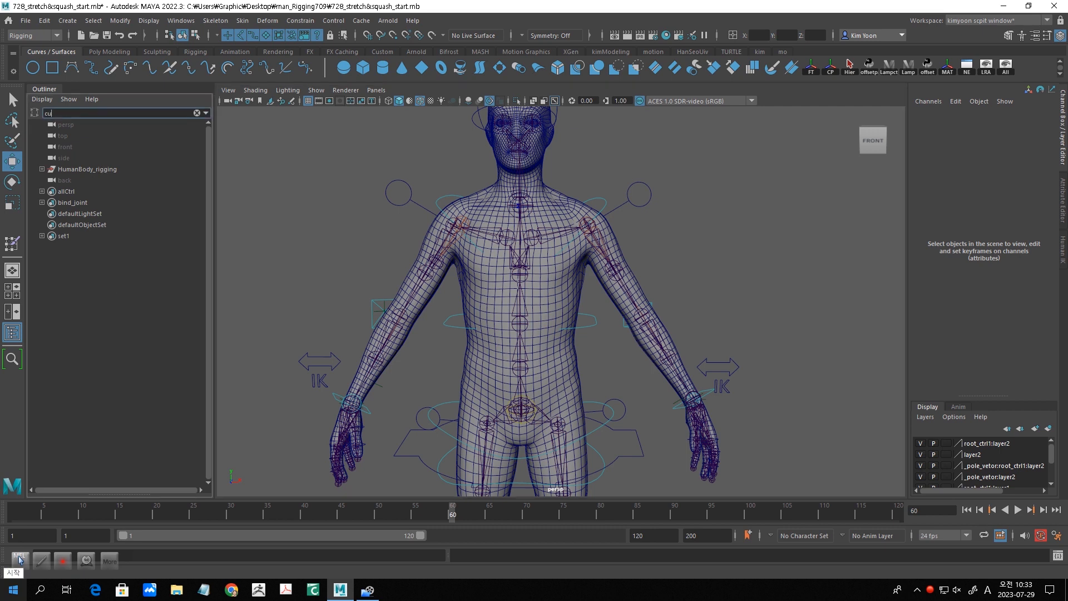
text(ve)
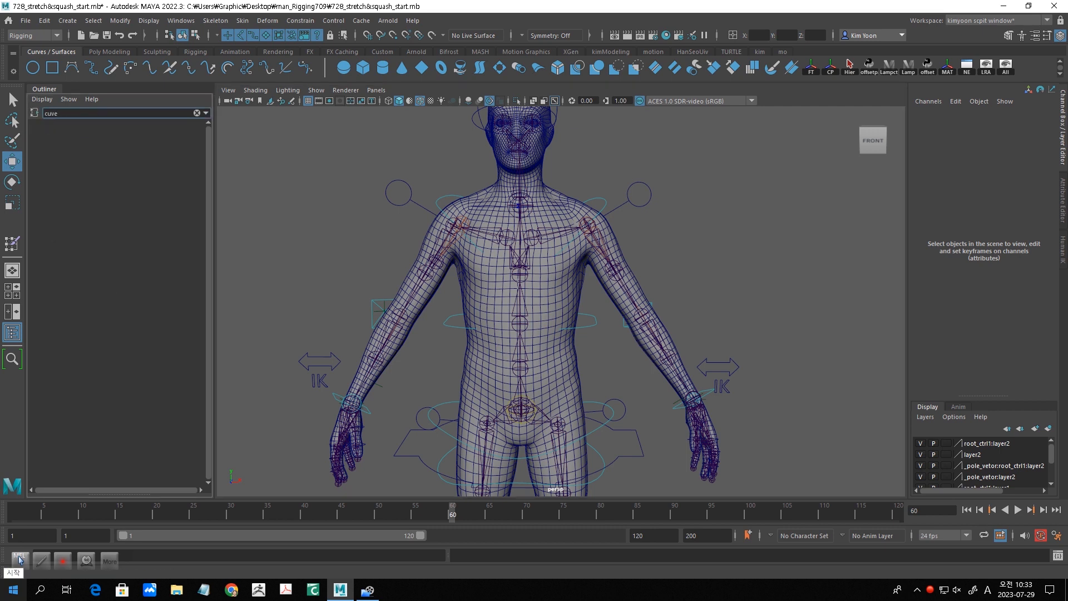
key(BackSpace)
key(BackSpace)
text(rve)
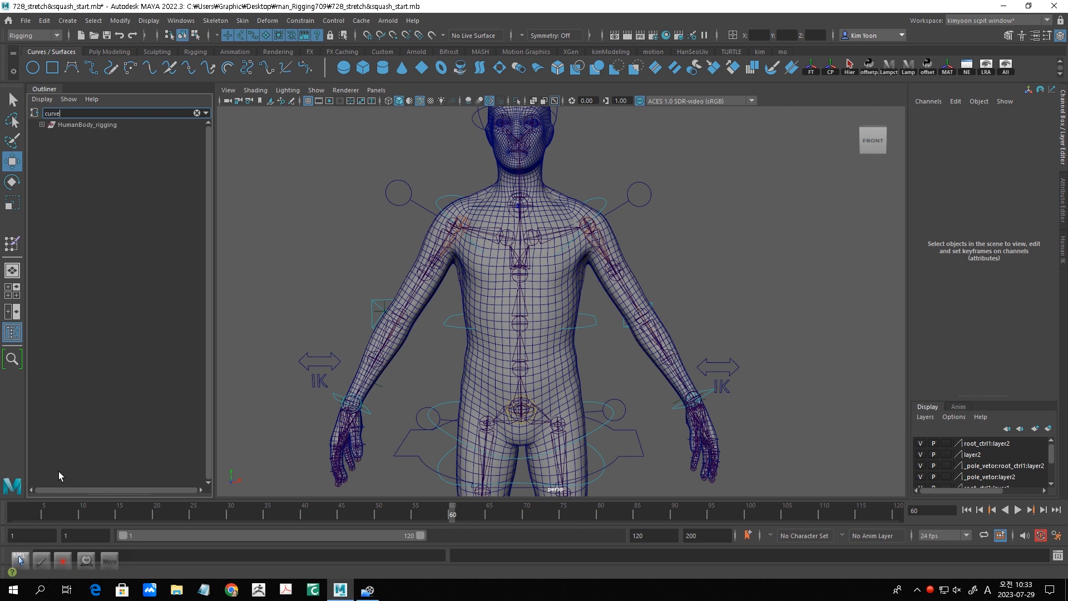
- Expand HumanBody_rigging through DO_NOT_TOUCH and ikfk_rigSystem to torso_grp, and select spine_curve
click(42, 124)
click(49, 146)
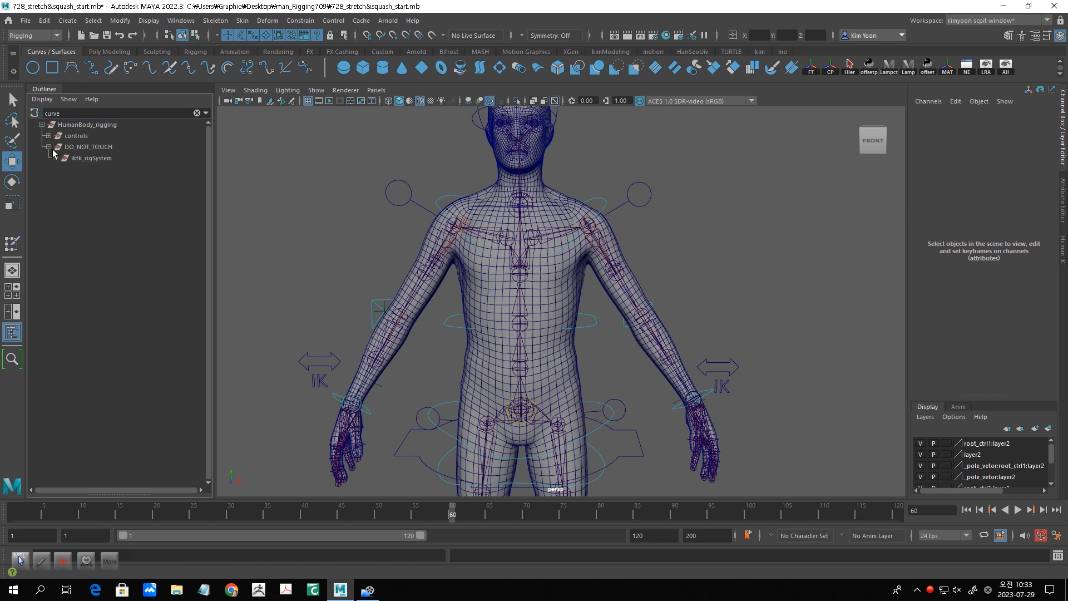
click(56, 158)
click(62, 169)
click(116, 182)
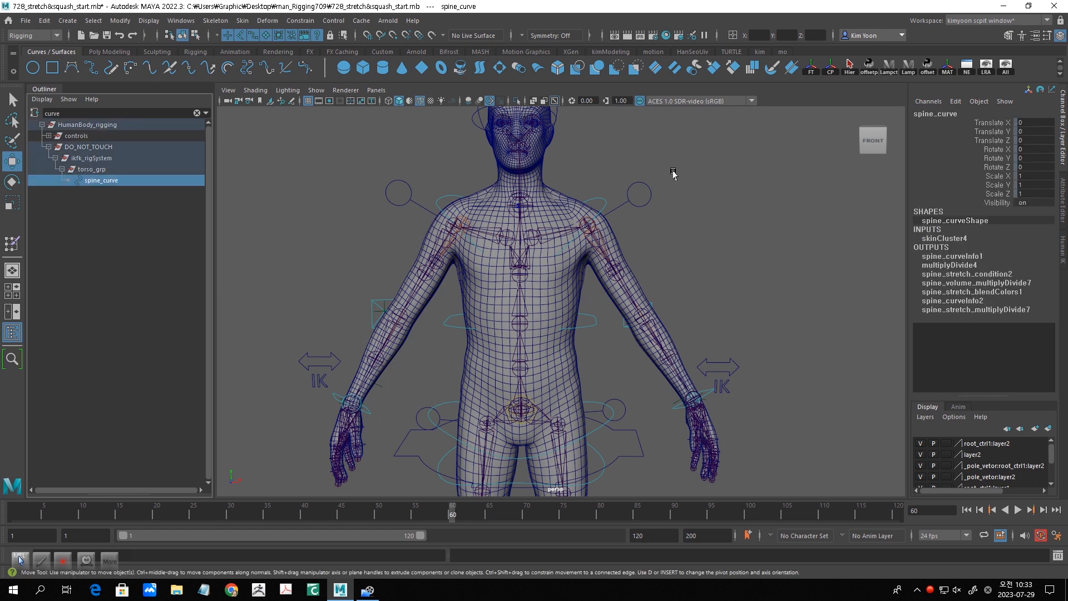
- Open the Node Editor with a new graph tab and add the selected spine_curve to it
click(191, 24)
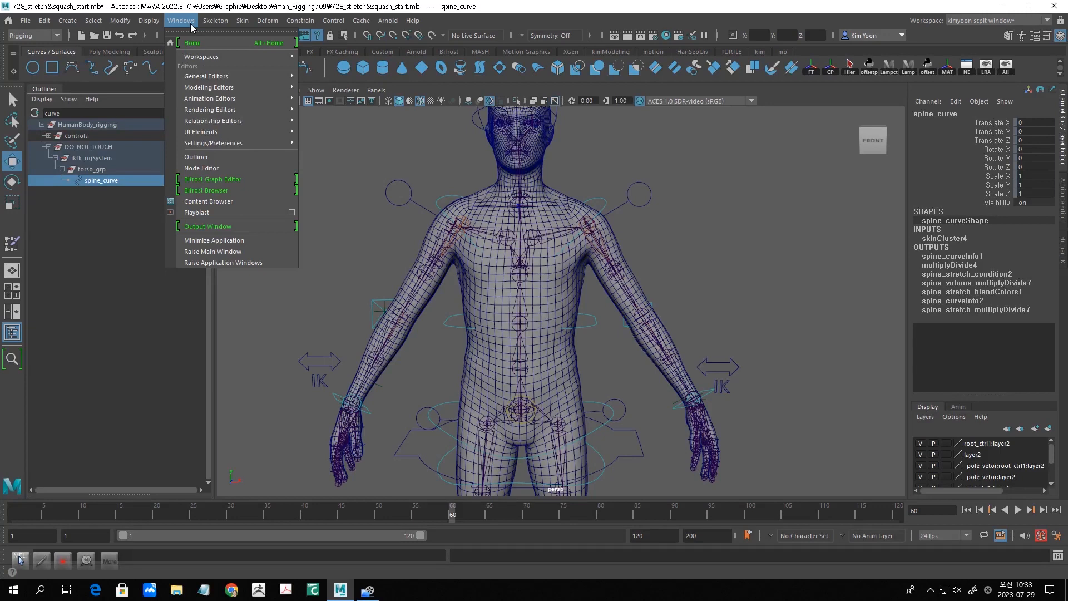
click(221, 170)
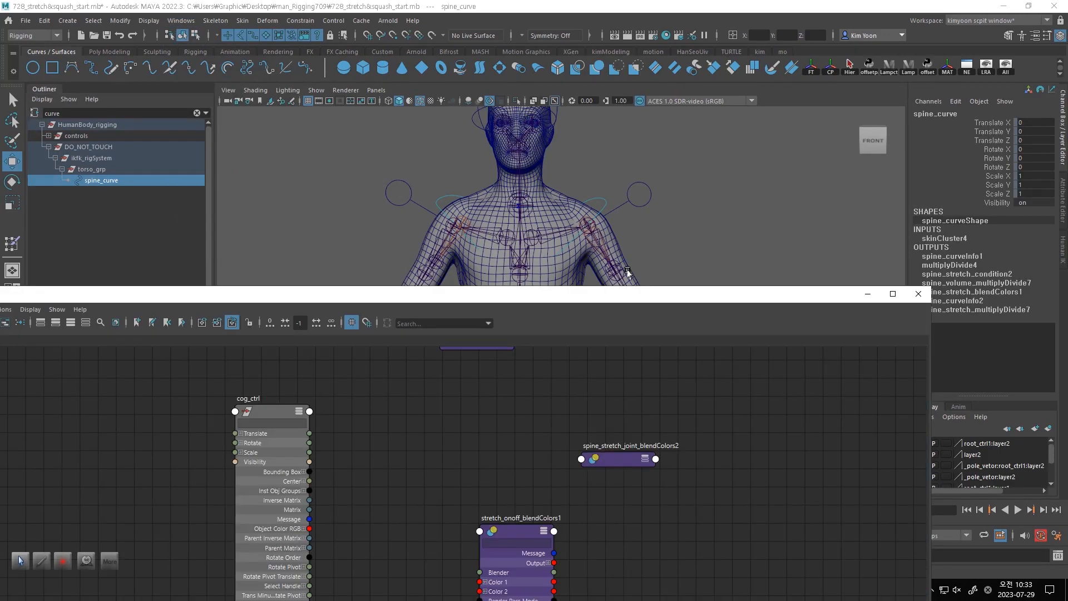
drag(194, 296, 469, 197)
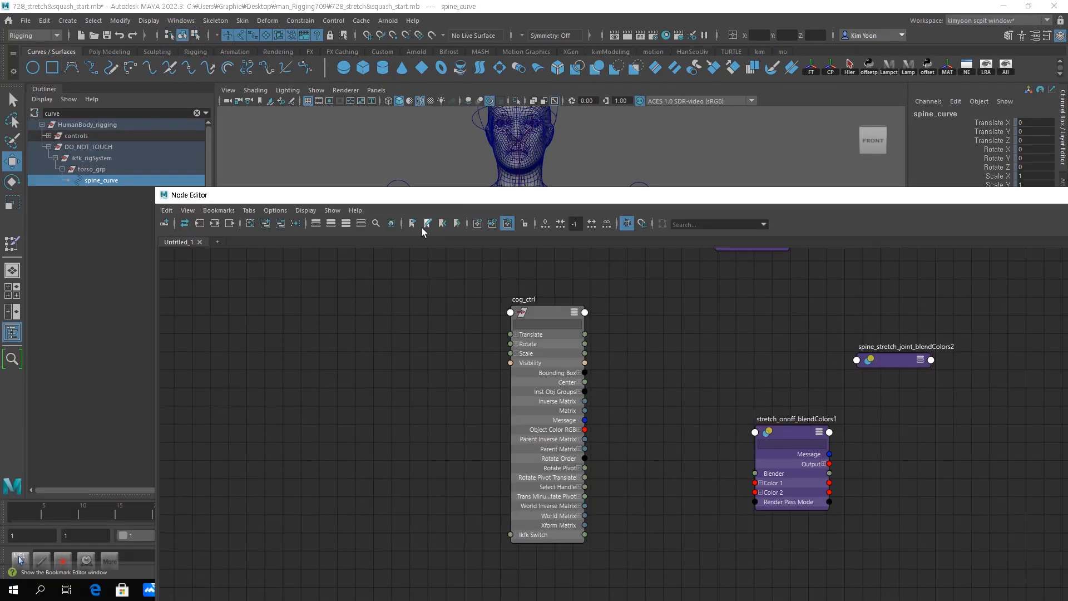
click(216, 243)
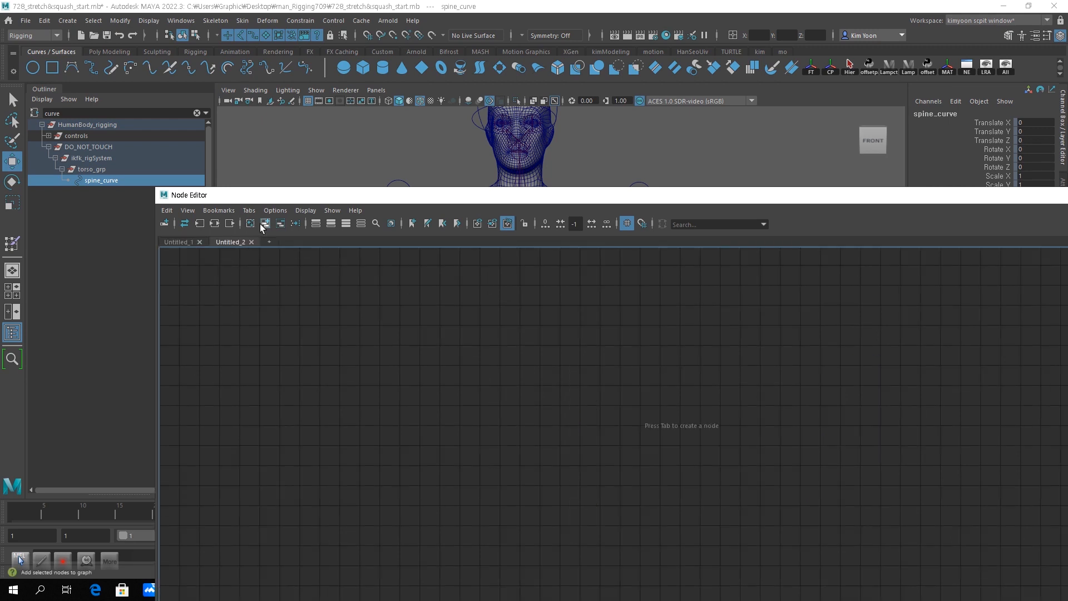
click(264, 225)
drag(656, 433, 392, 382)
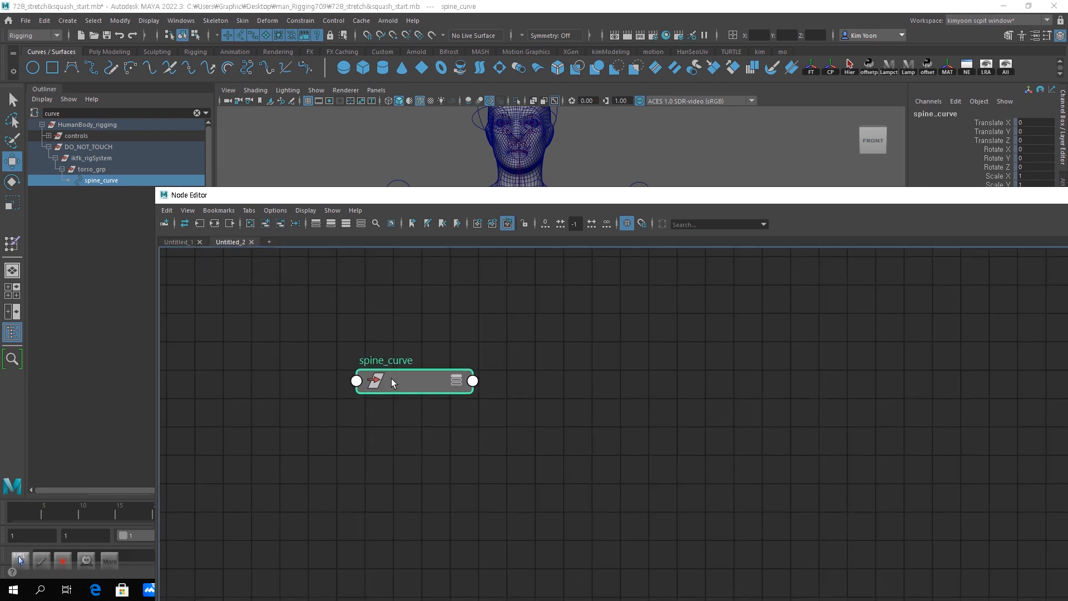
- Display all shapes in the graph, and remove the spine_curve and spine_curveShapeOrig nodes from it
click(302, 212)
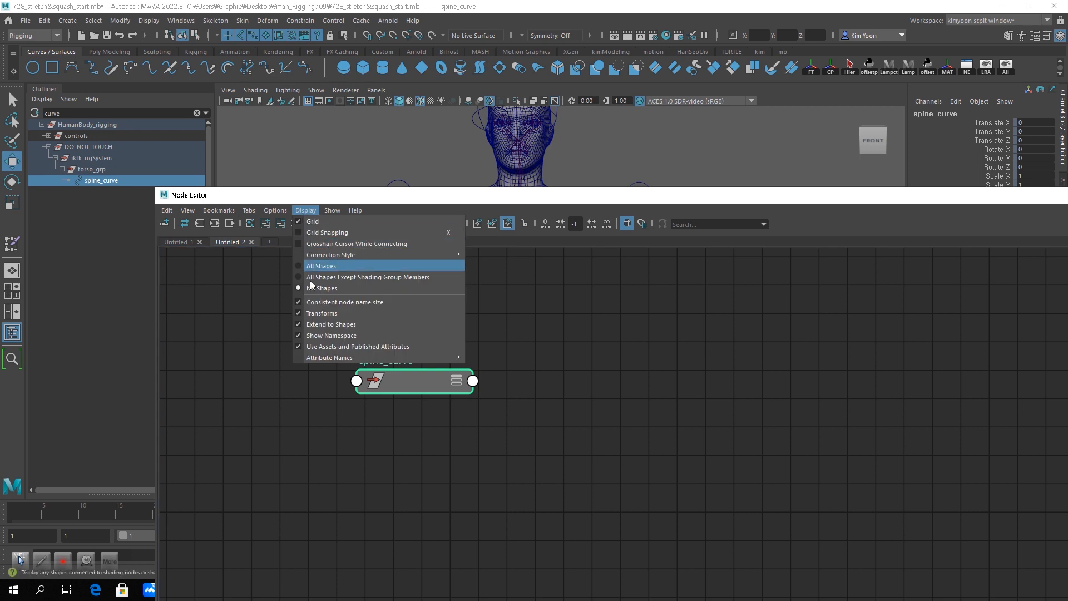
click(299, 266)
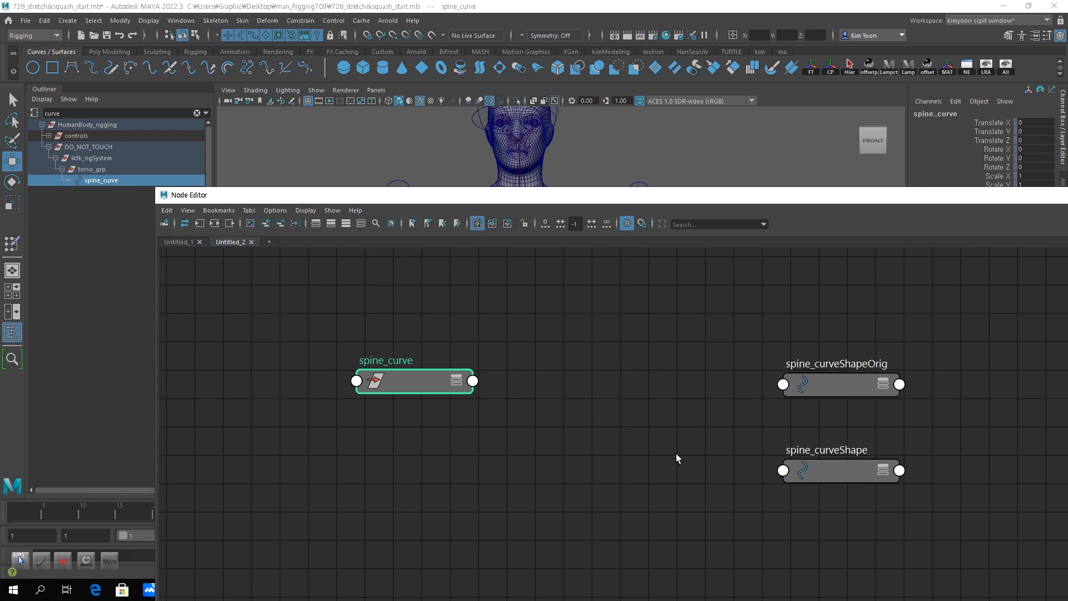
drag(827, 385, 367, 432)
drag(282, 316, 422, 512)
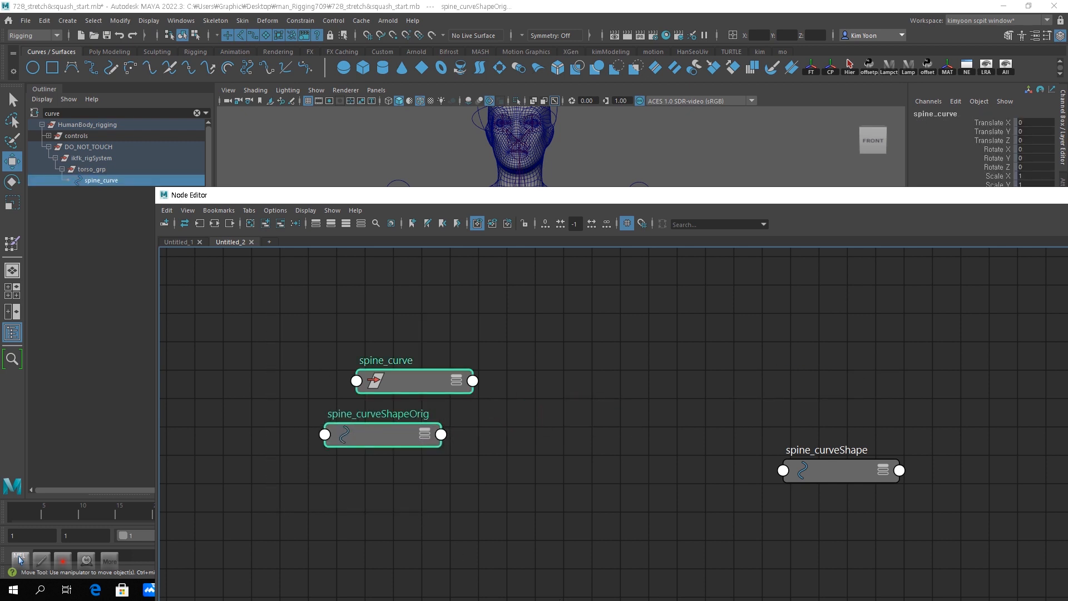
click(280, 223)
- Expand the spine_curveShape node to its full attribute list and reposition it and the Node Editor window to give the graph more room
drag(837, 471, 406, 361)
click(454, 373)
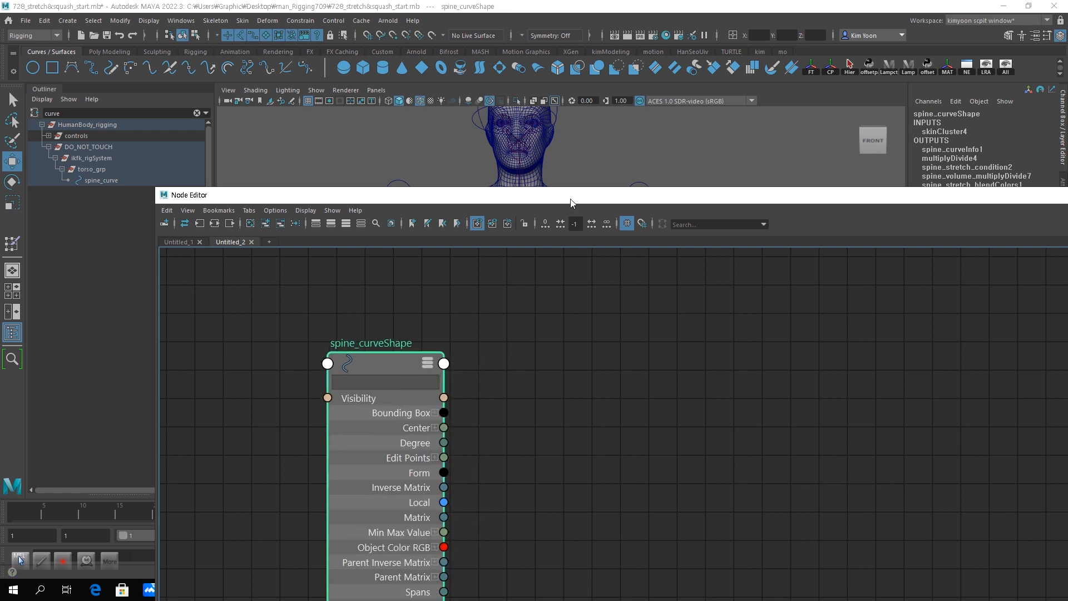
drag(566, 202, 567, 269)
drag(392, 432, 373, 398)
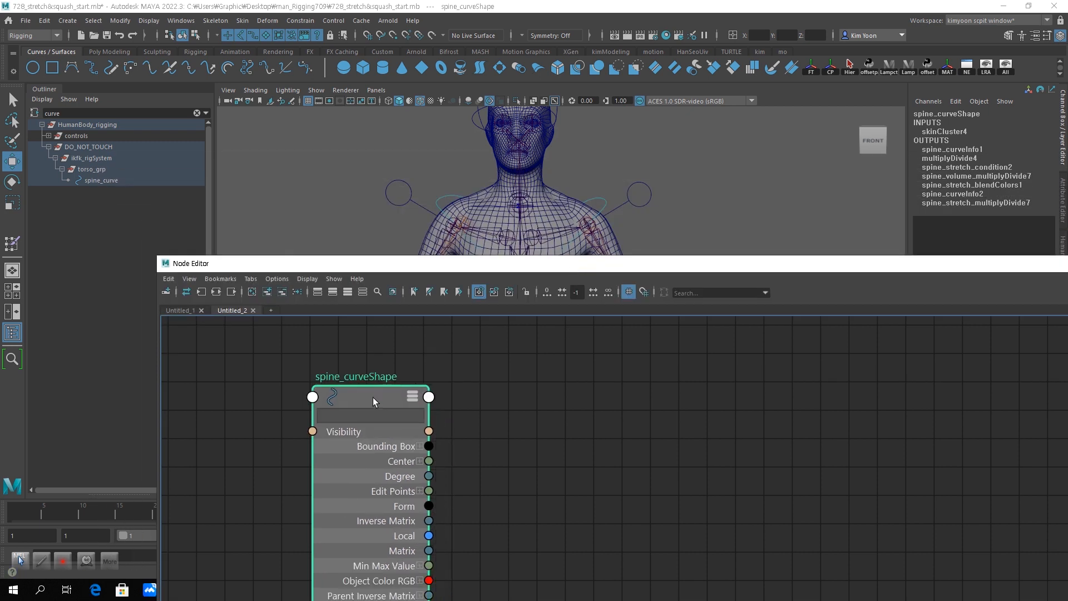
drag(434, 265, 372, 167)
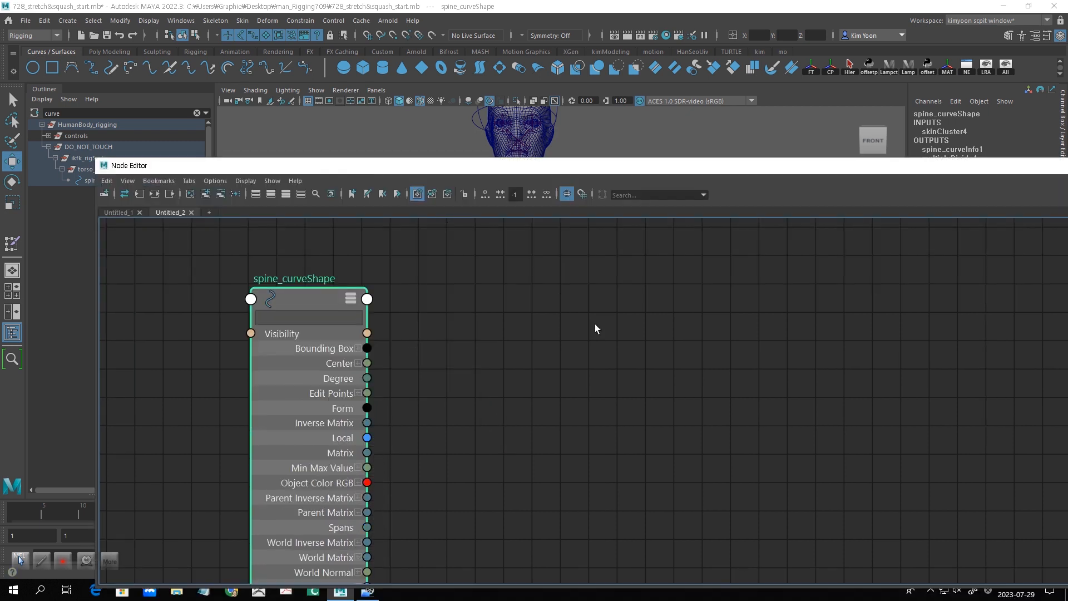
- Create a curveInfo node beside the spine_curveShape node
key(Tab)
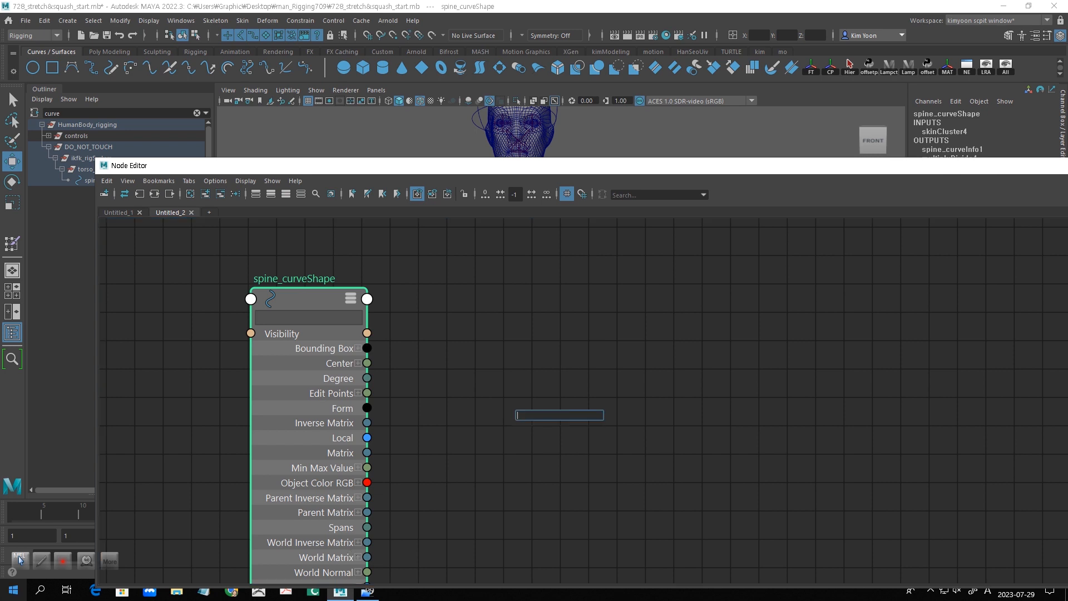
text(cu)
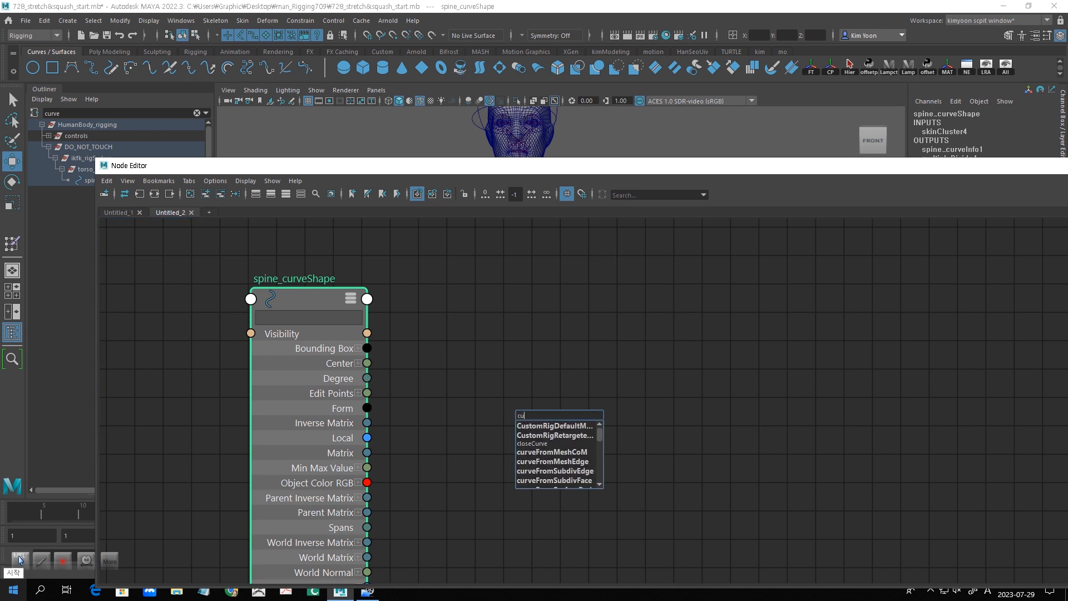
text(rvein)
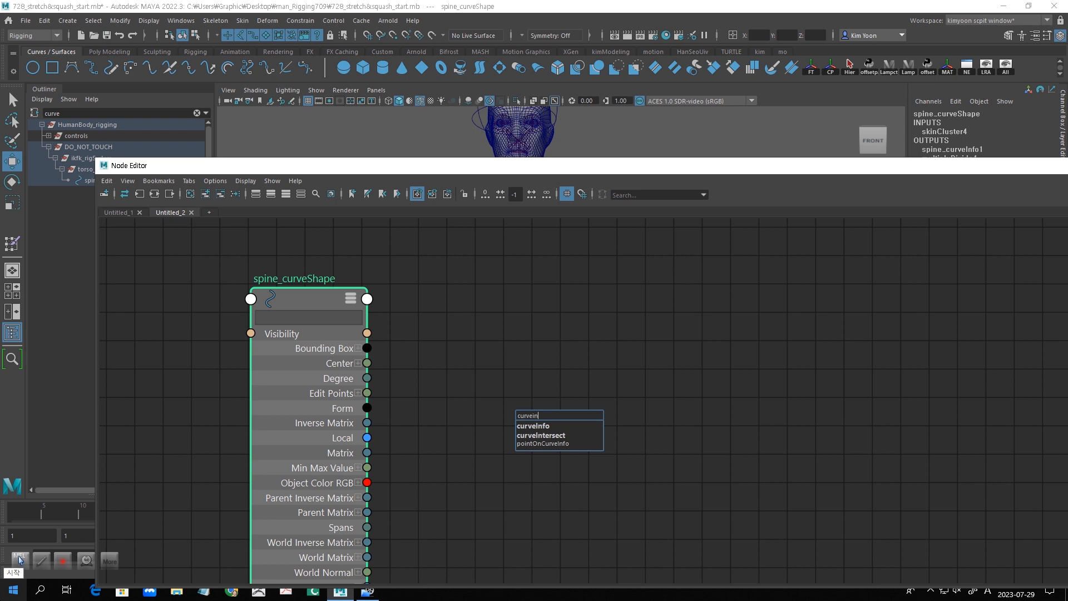
text(fo)
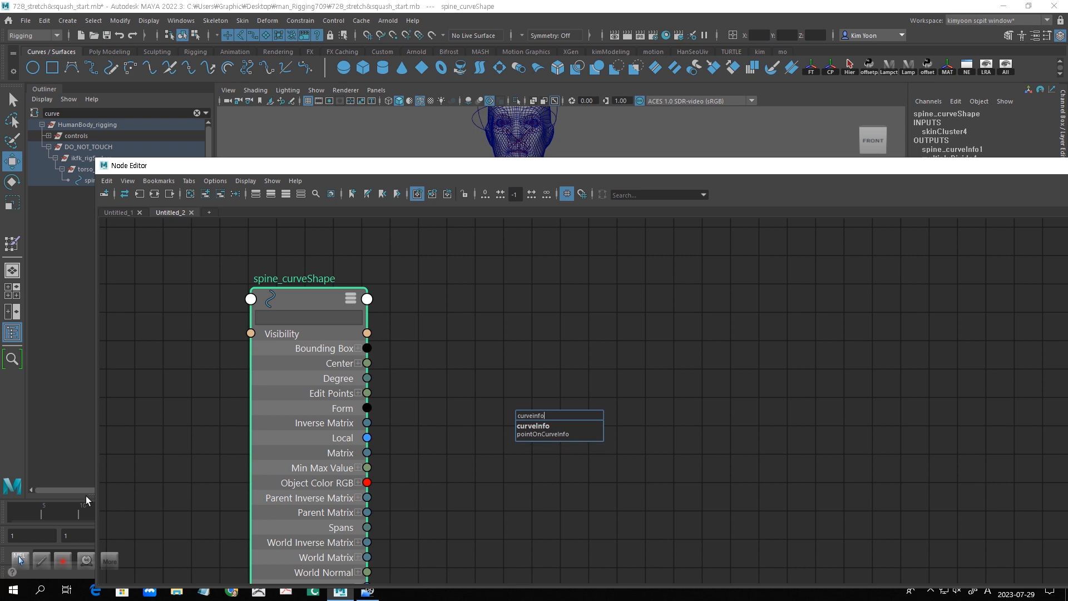
click(540, 425)
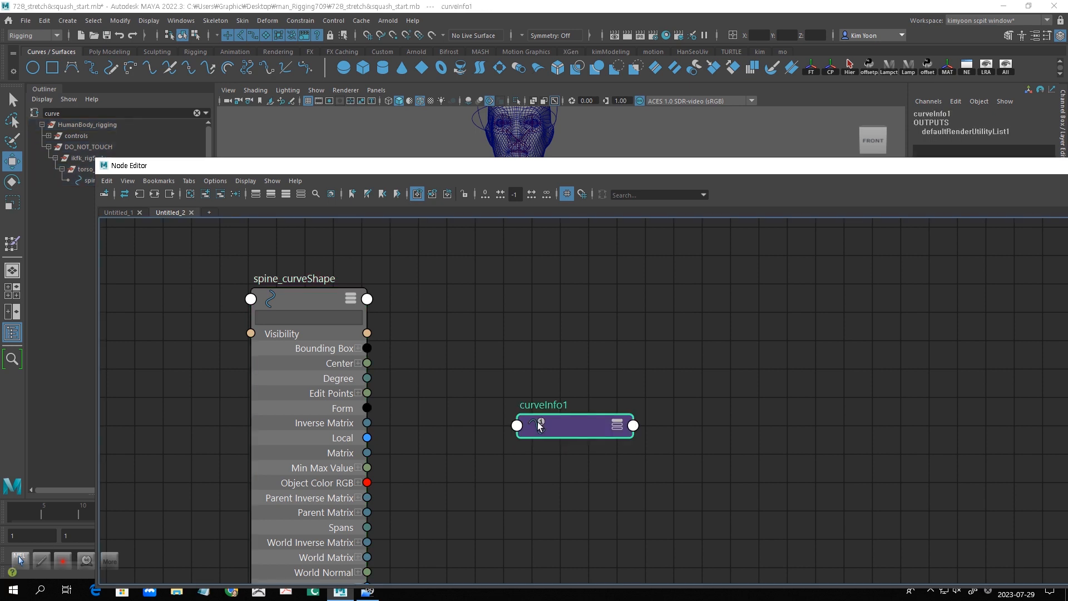
- Add the prefix "spine_" to the curveInfo node's name and place the node closer to spine_curveShape
double_click(525, 393)
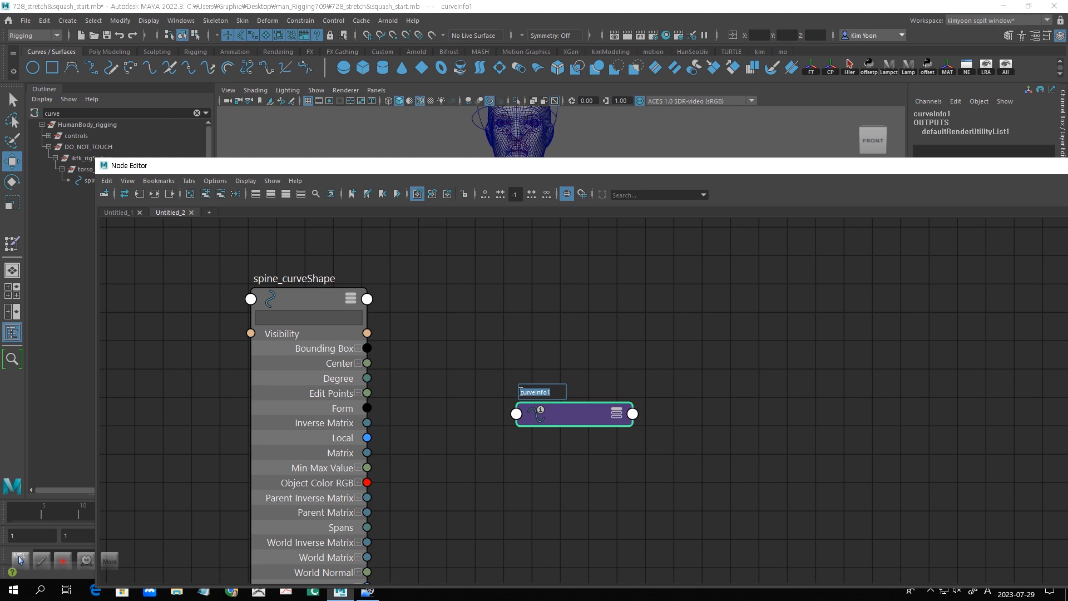
text(spine_)
key(Return)
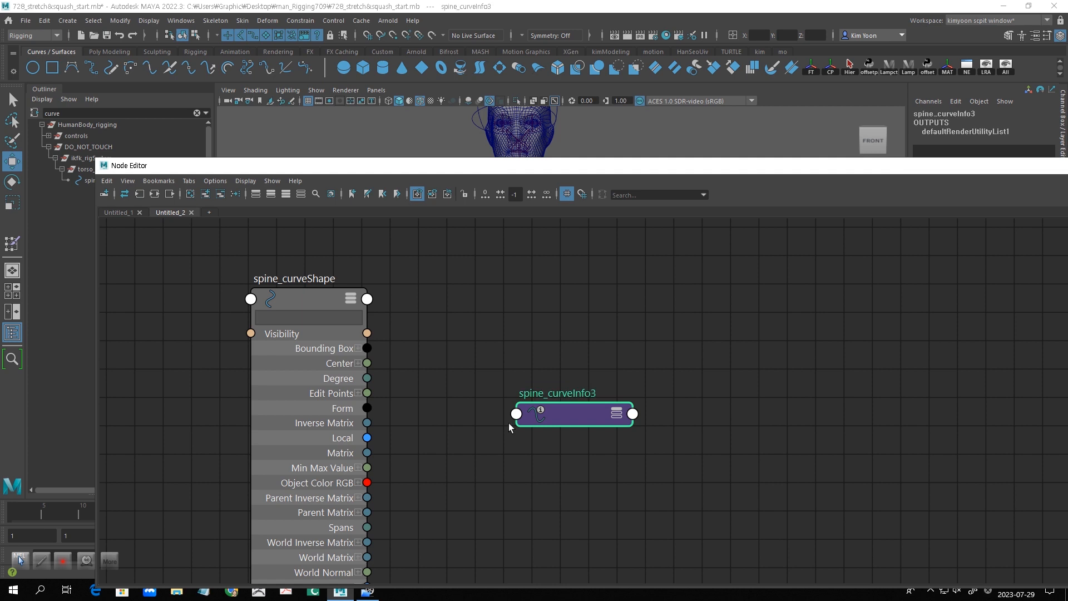
drag(572, 416, 523, 423)
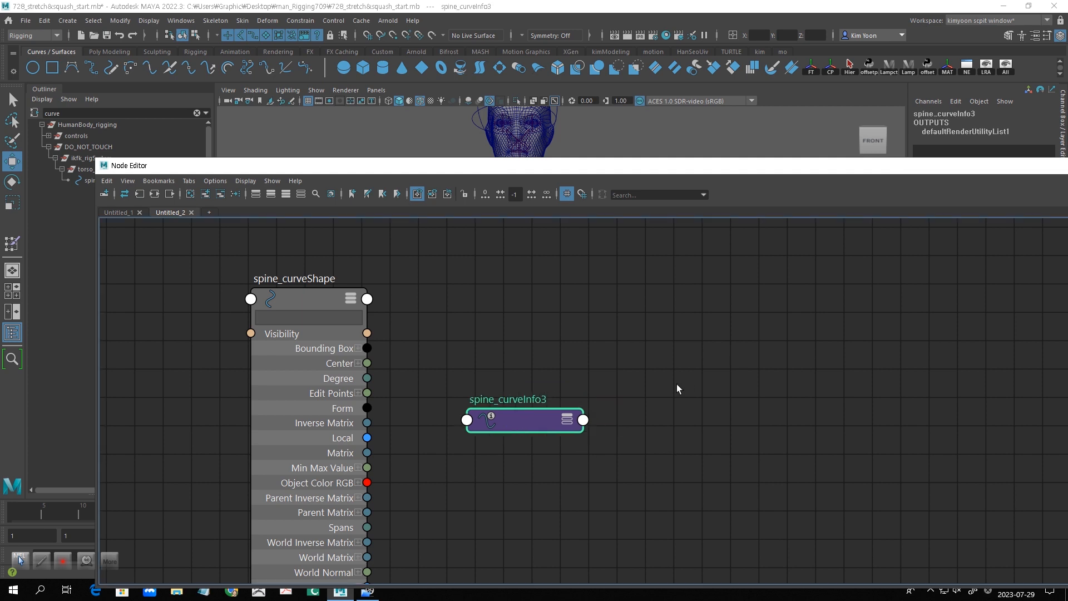
- Create a multiplyDivide node beyond the spine curveInfo node in the graph
key(Tab)
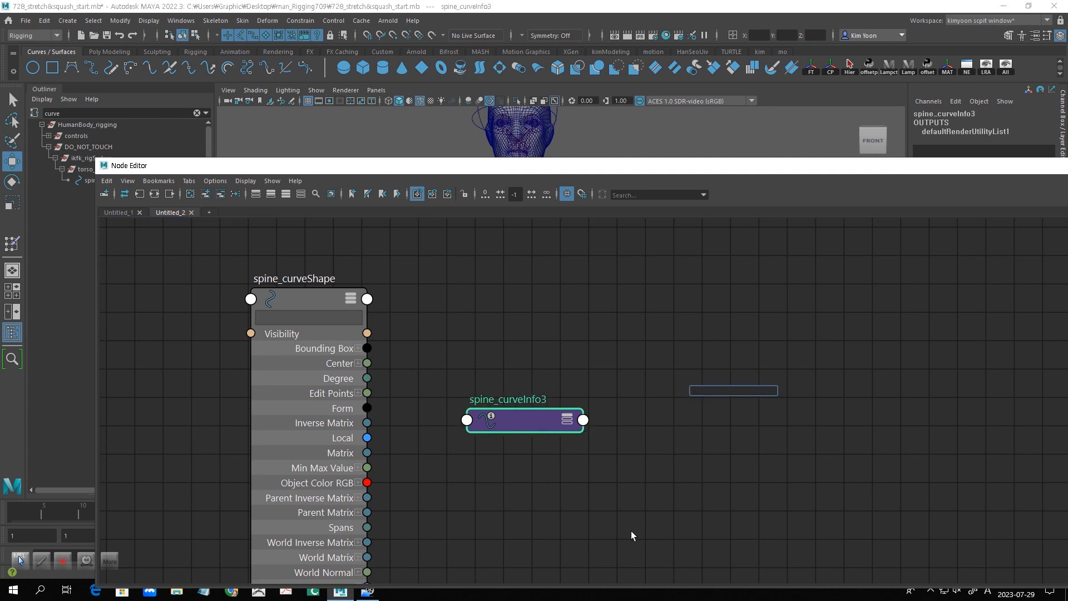
text(multi)
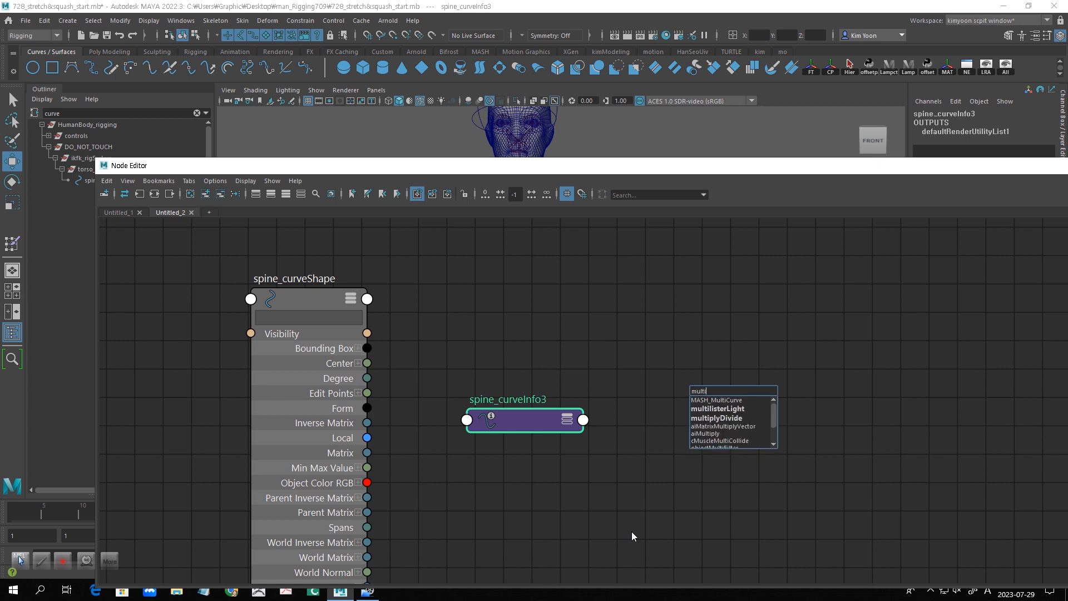
click(725, 417)
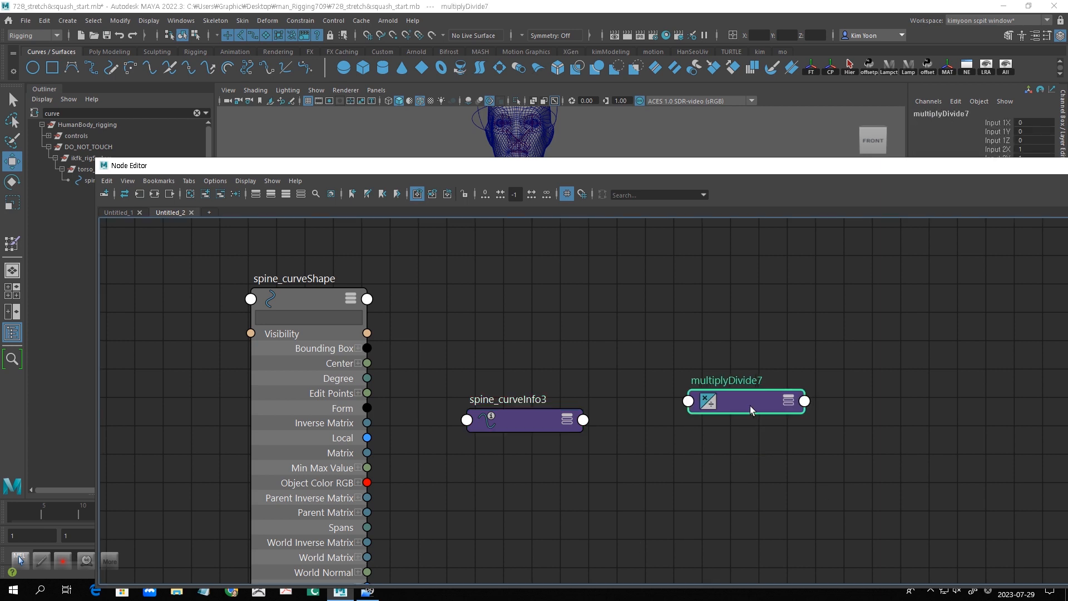
- Add the prefix "spine_stretch_" to the new multiplyDivide node's name
double_click(701, 385)
click(693, 381)
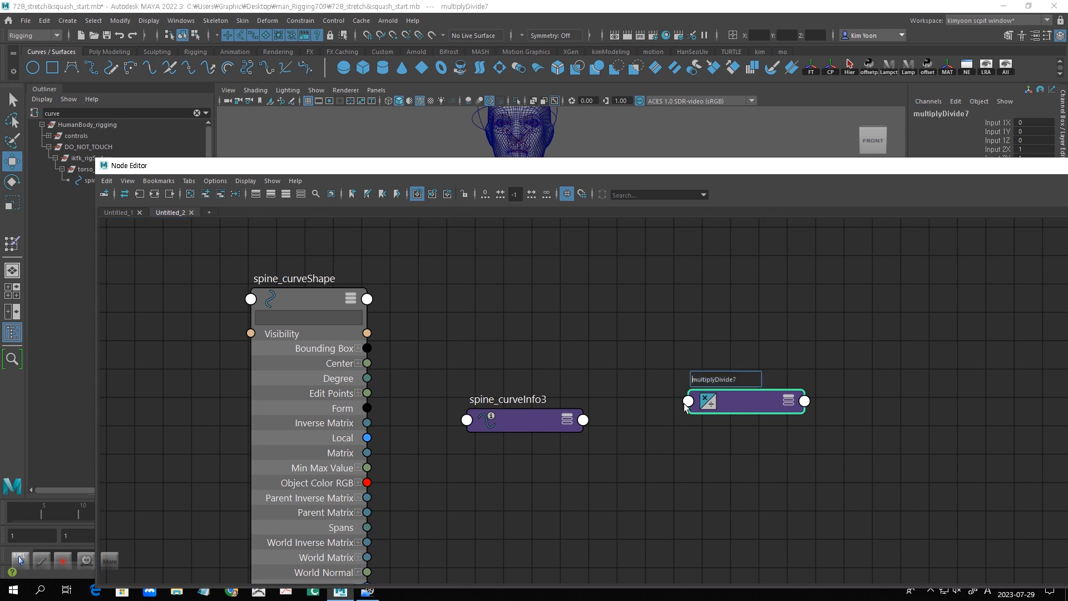
text(p)
key(BackSpace)
key(BackSpace)
text(spine_stretch_)
key(Return)
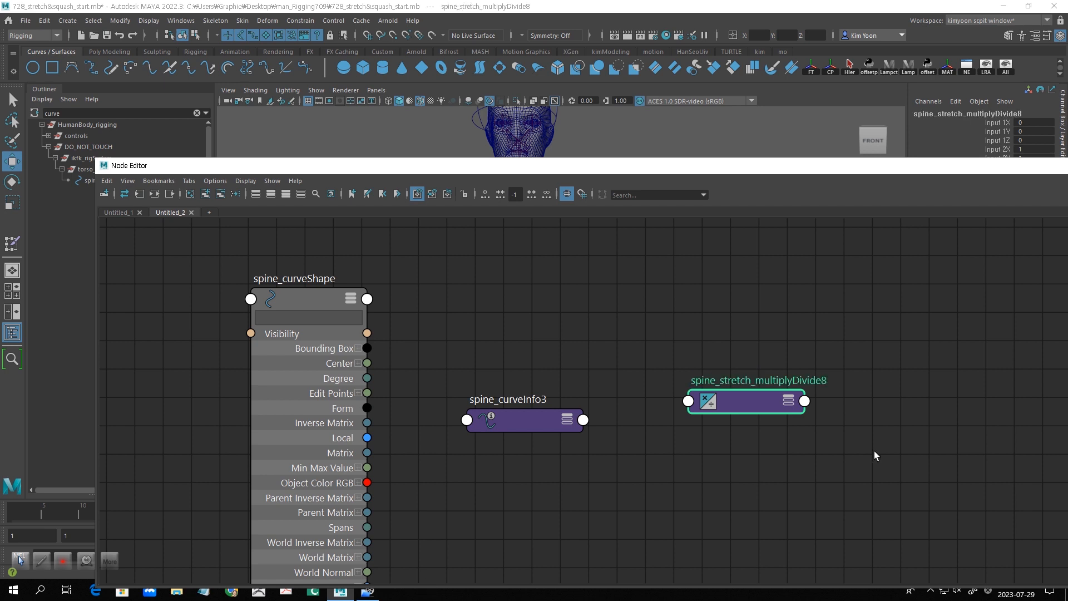
- Expand the spine curveInfo node's attributes and arrange it and spine_curveShape so that the World Space and Arc Length attributes are accessible
drag(505, 430, 513, 377)
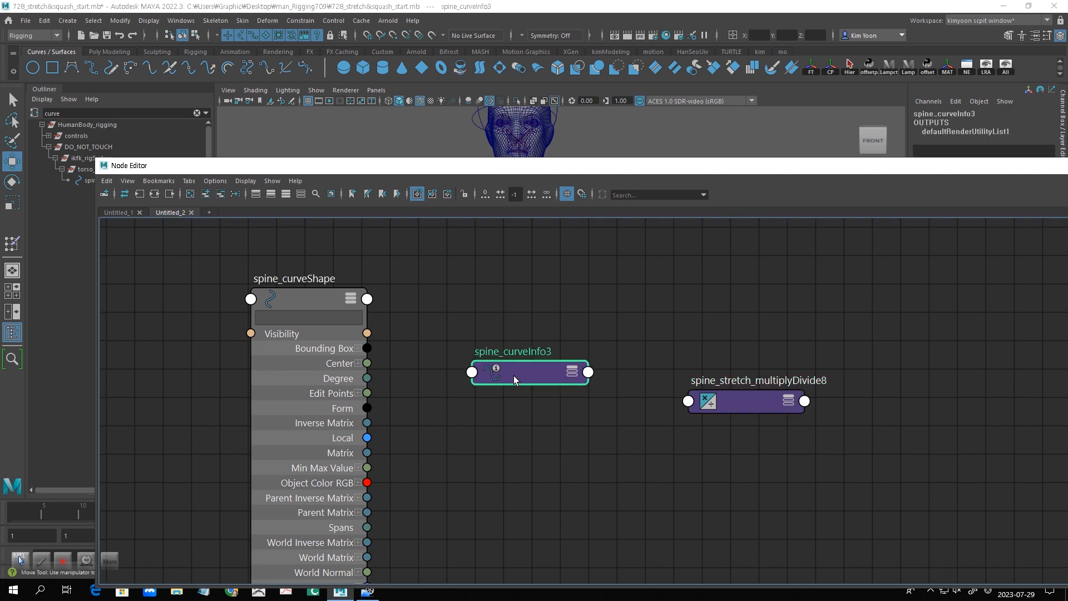
key(3)
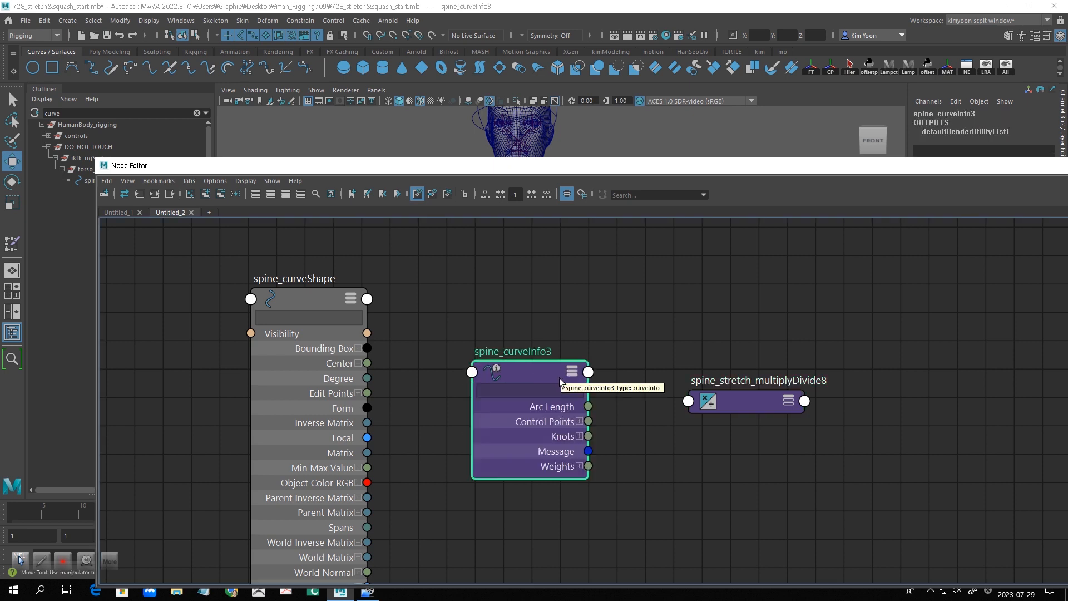
drag(556, 382, 552, 367)
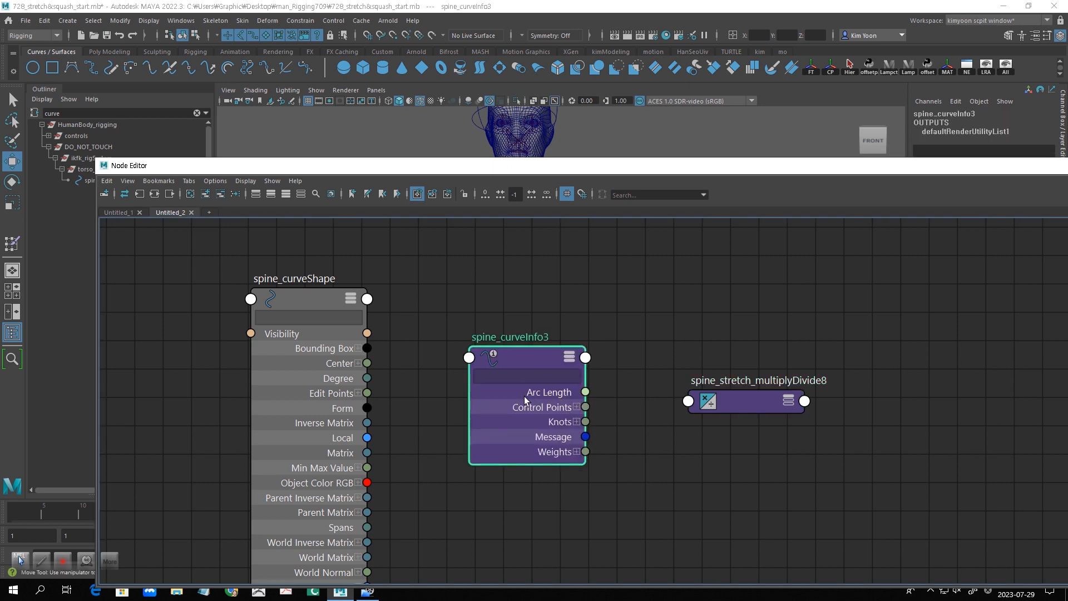
drag(327, 310, 325, 284)
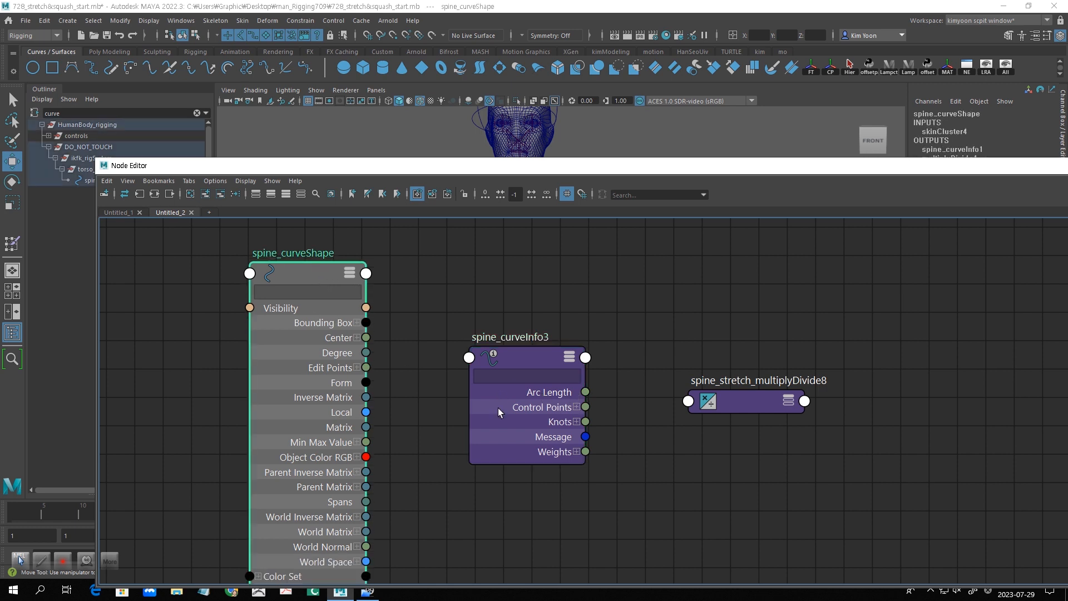
drag(313, 270, 311, 239)
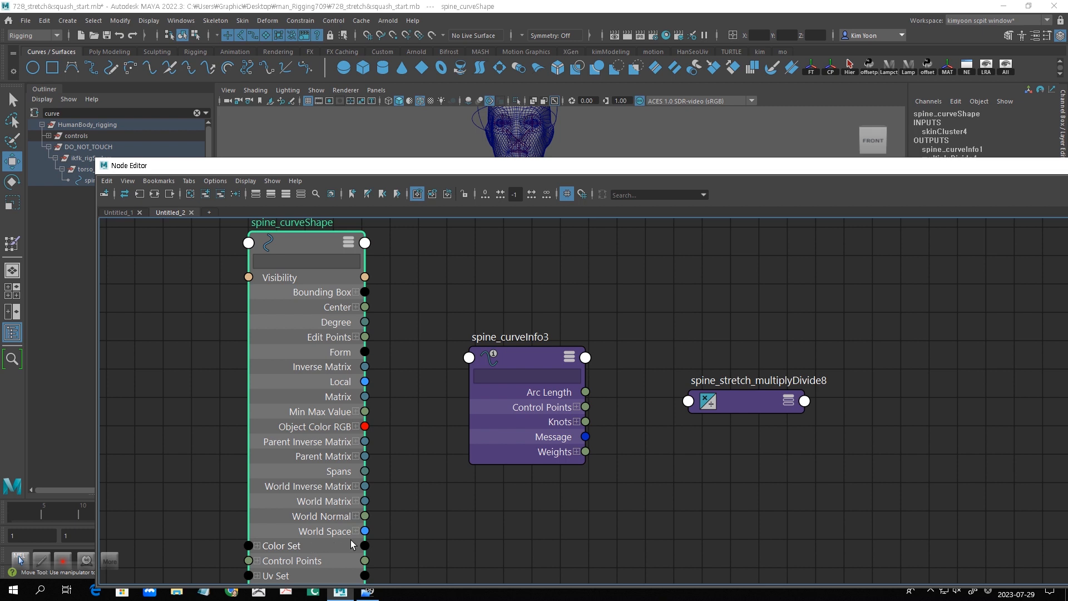
- Connect spine_curveShape's World Space to the spine curveInfo node's inputCurve, and show the curveInfo node's attributes beside the graph
drag(365, 531, 470, 358)
click(673, 256)
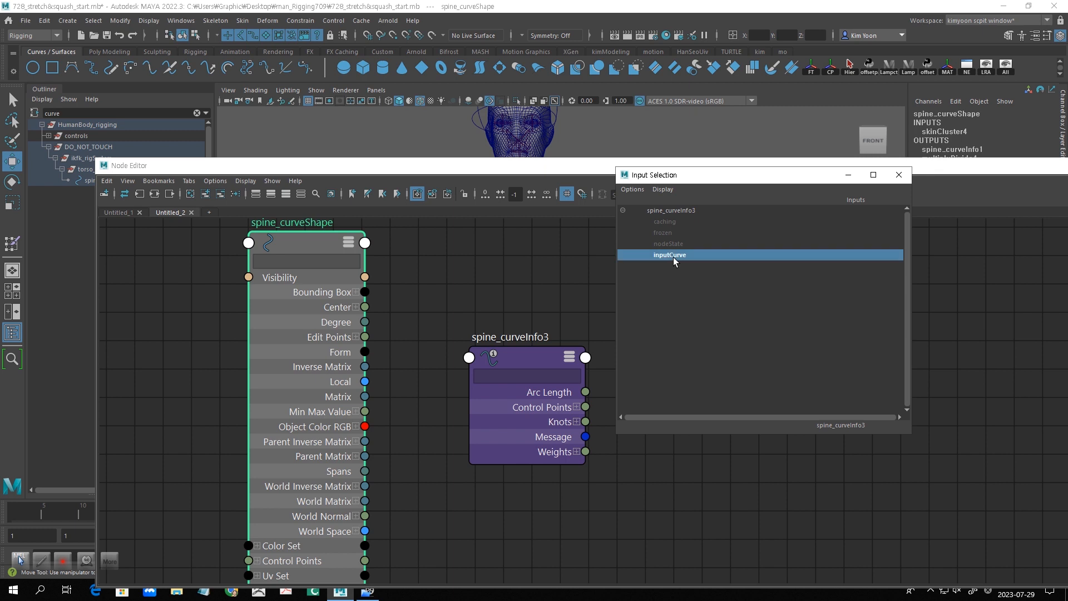
drag(714, 171, 629, 339)
double_click(435, 520)
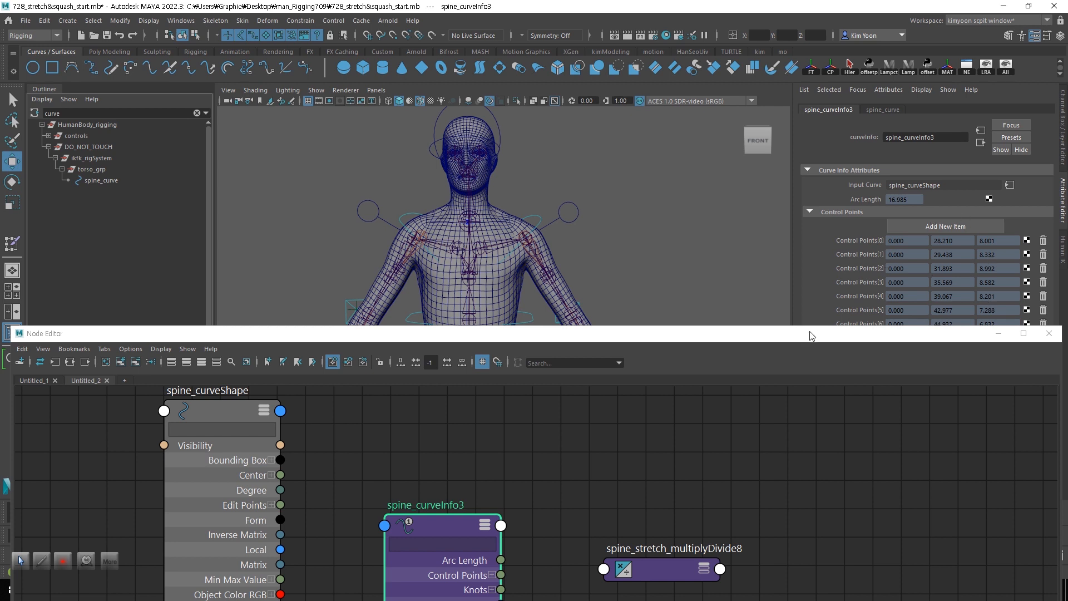
drag(810, 327, 840, 376)
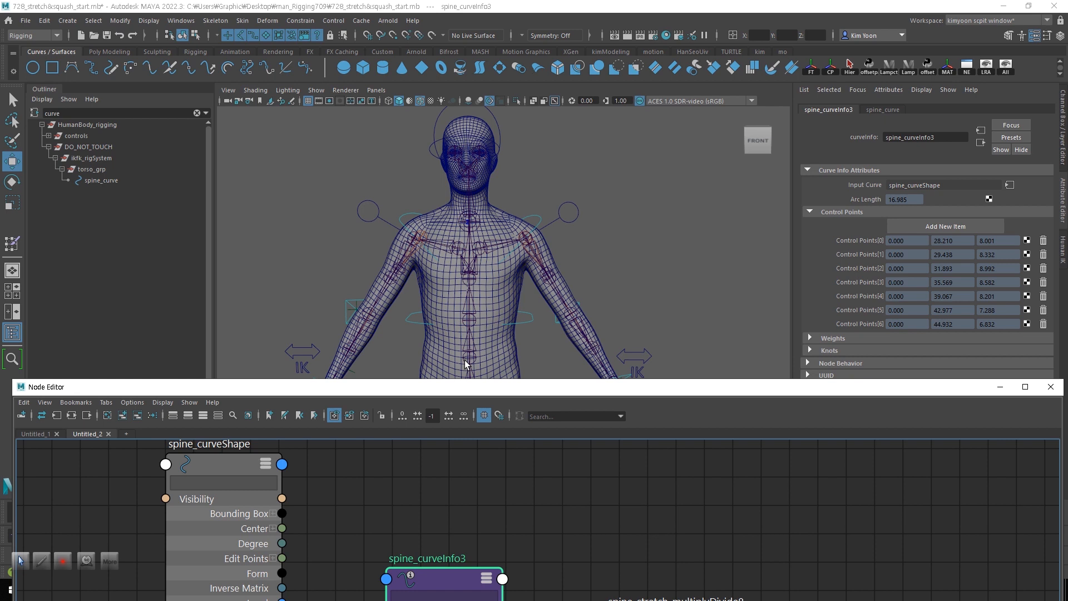
click(214, 22)
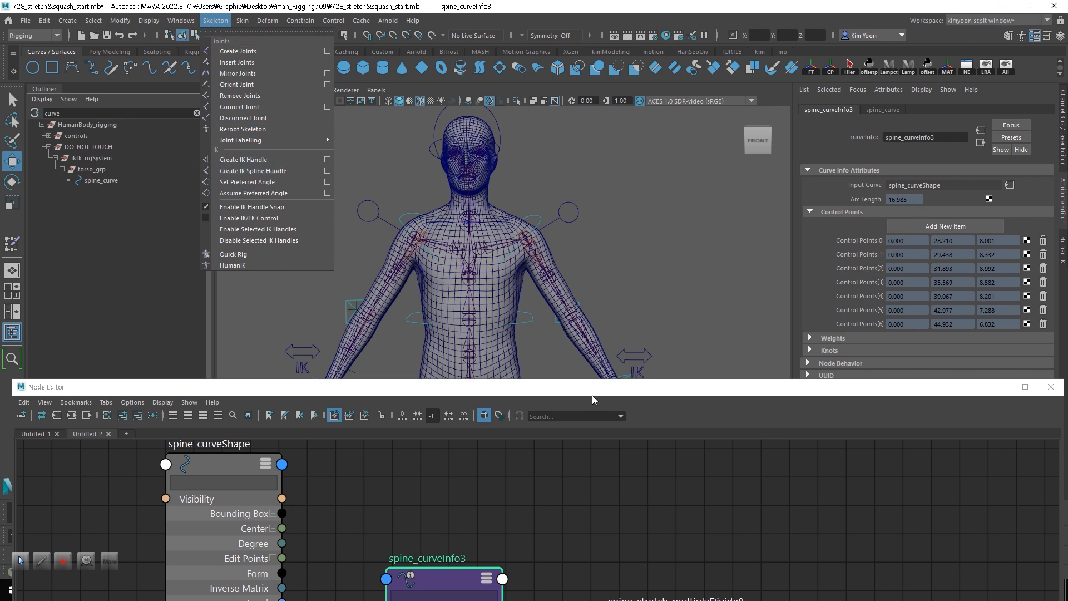
click(512, 393)
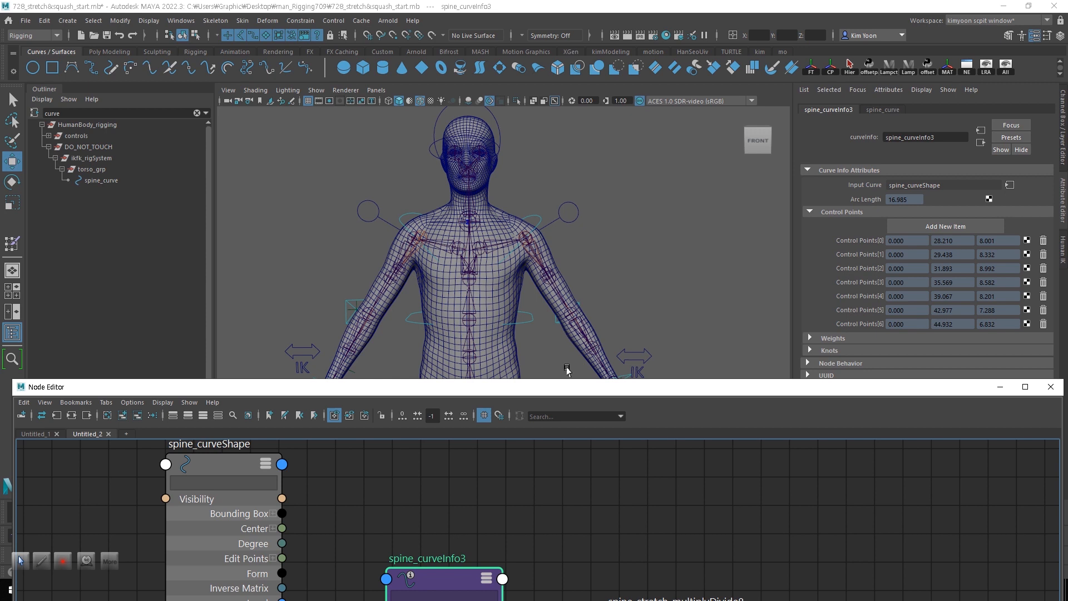
- Align the spine curveInfo and spine_stretch_multiplyDivide nodes, and expand the multiplyDivide node's attributes down to the Input 1 components
drag(531, 392, 491, 309)
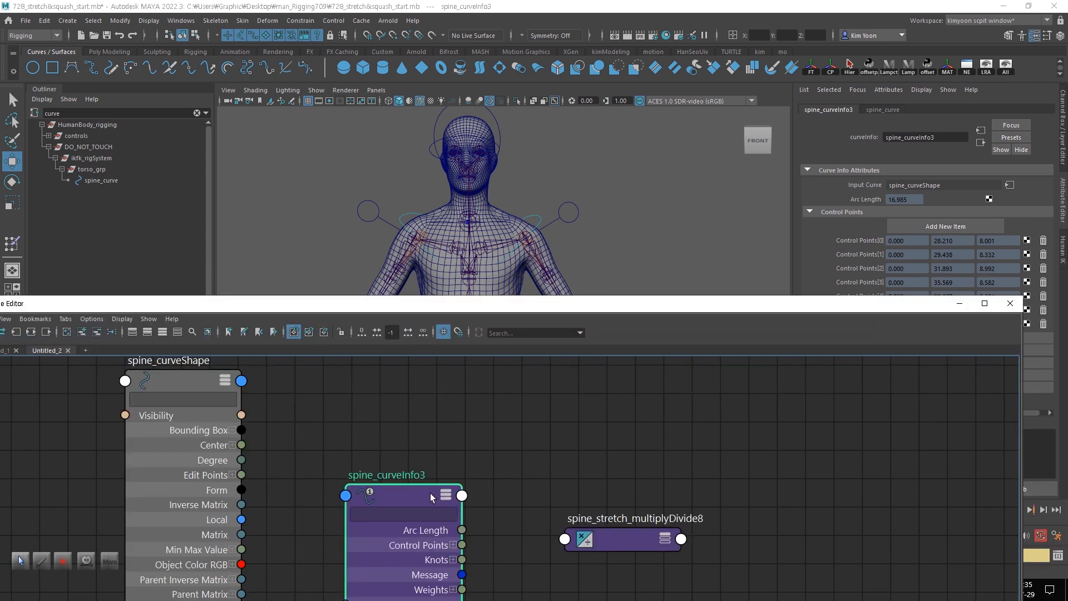
drag(430, 493, 416, 448)
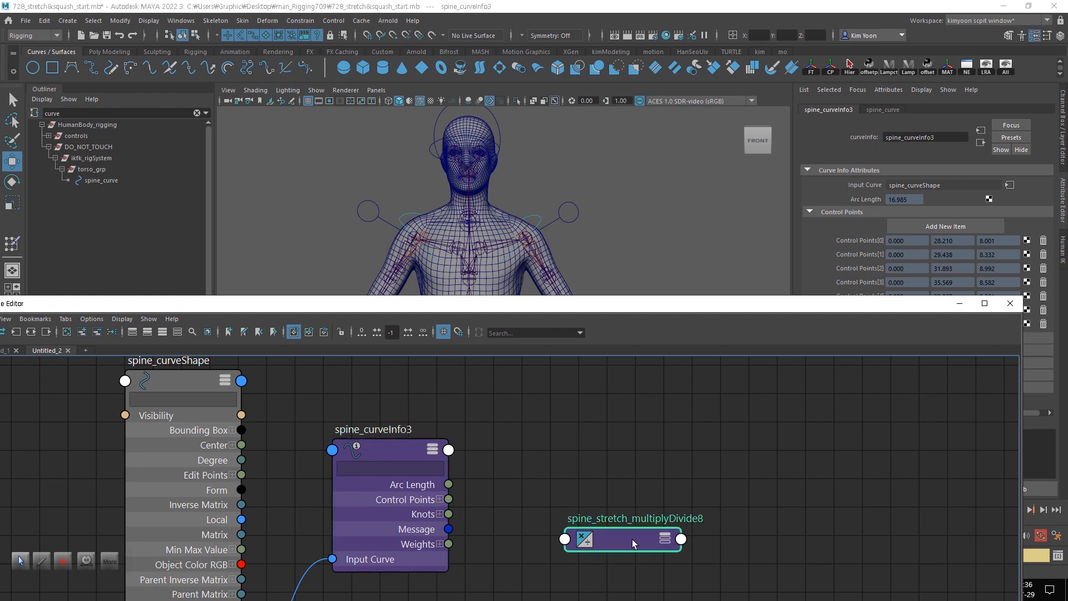
drag(632, 540, 620, 478)
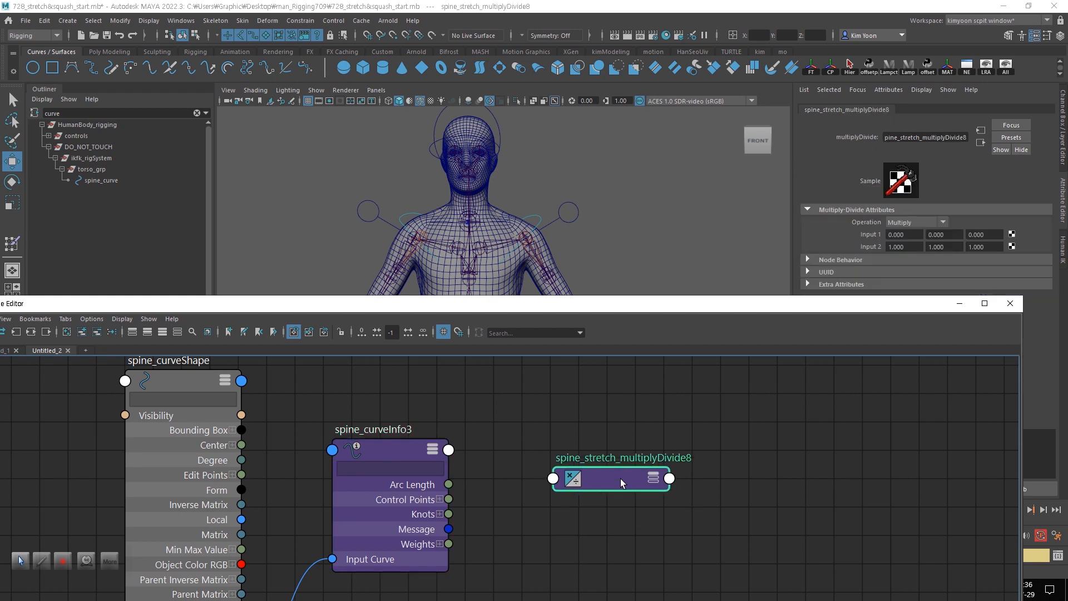
click(654, 478)
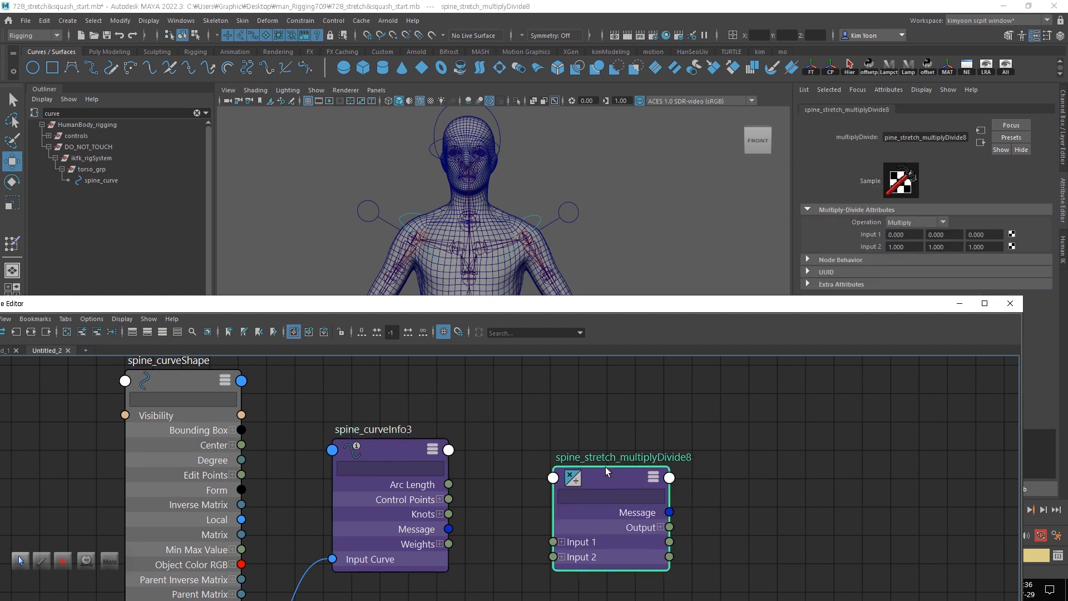
click(560, 523)
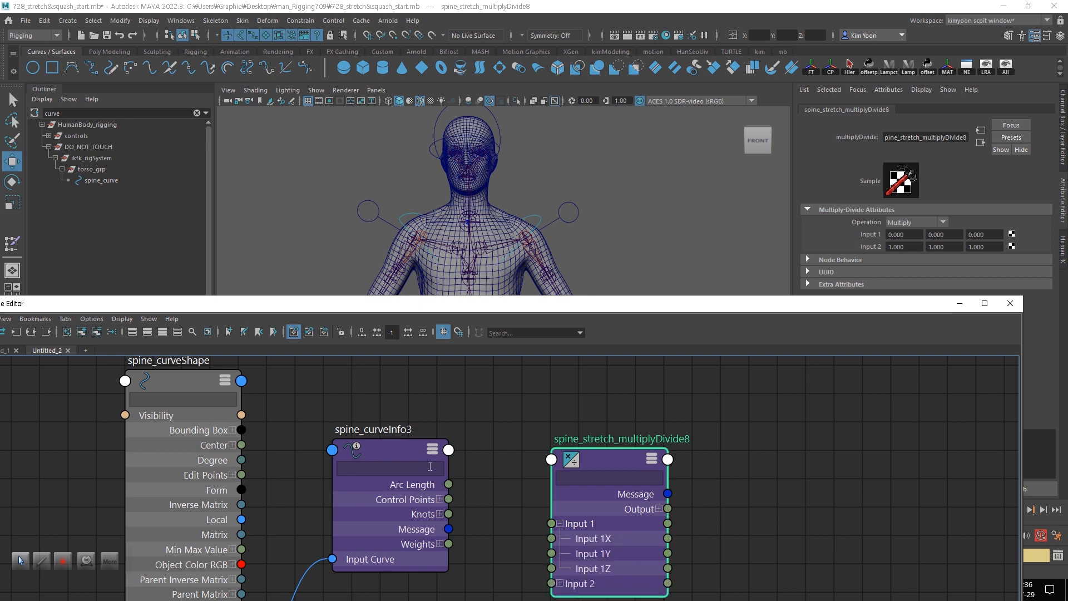
- Connect the spine curveInfo node's Arc Length to Input 1X of the spine_stretch_multiplyDivide node and line the two nodes up
drag(402, 449, 399, 426)
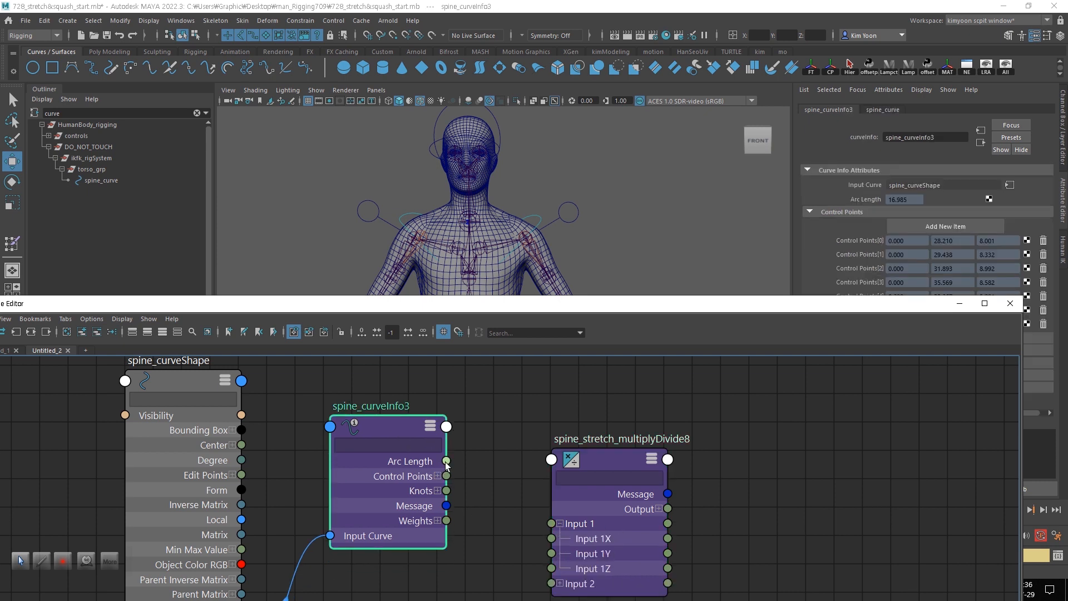
drag(447, 461, 552, 539)
drag(606, 454, 598, 421)
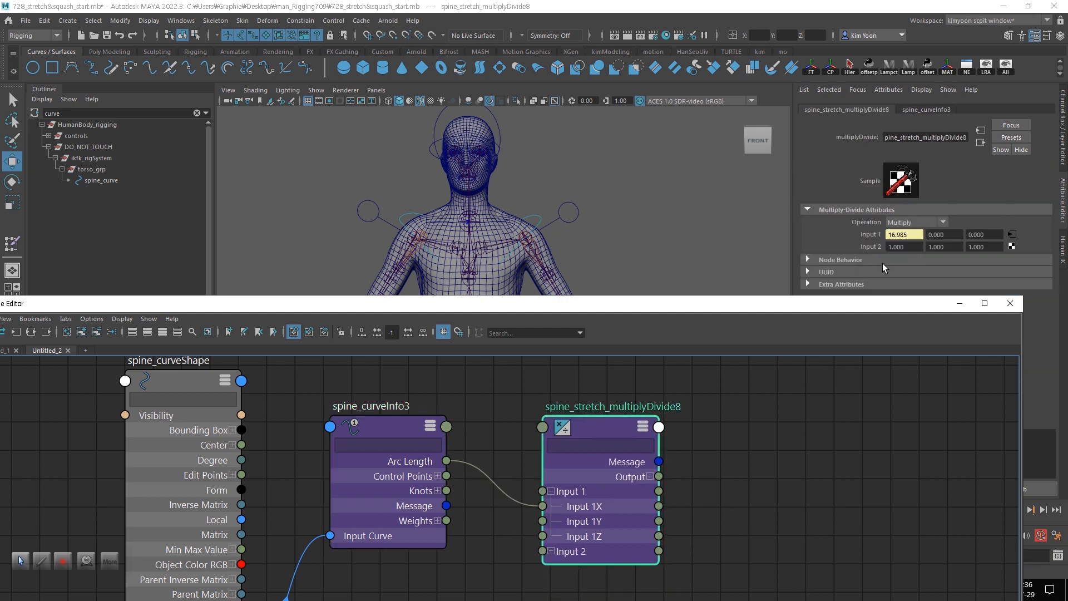
- Raise the shoulder IK control to check how the curveInfo node's Arc Length reacts, and undo the move
click(538, 225)
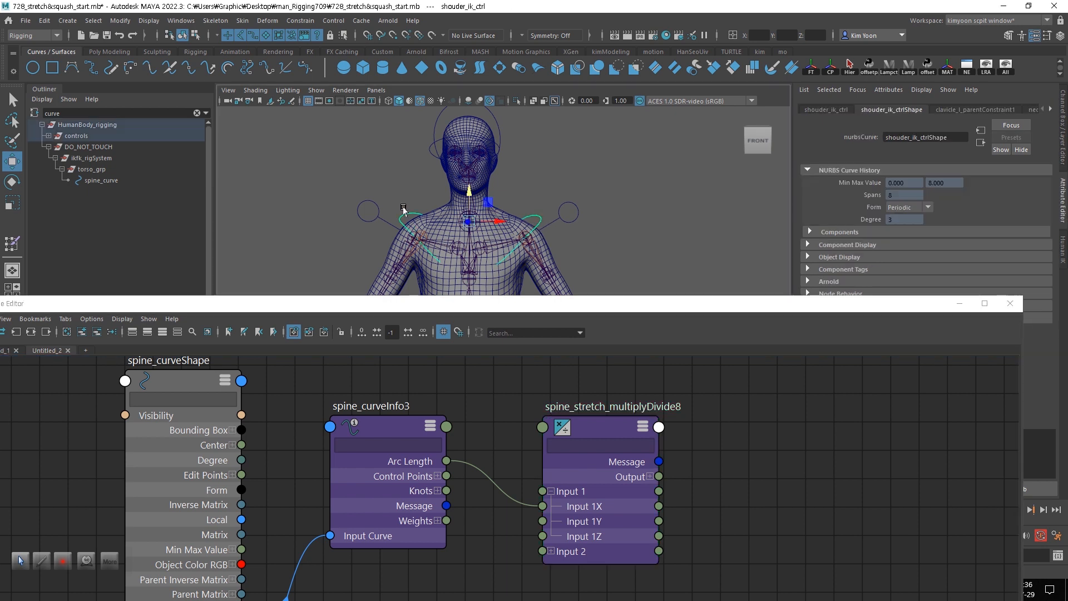
drag(468, 222, 468, 177)
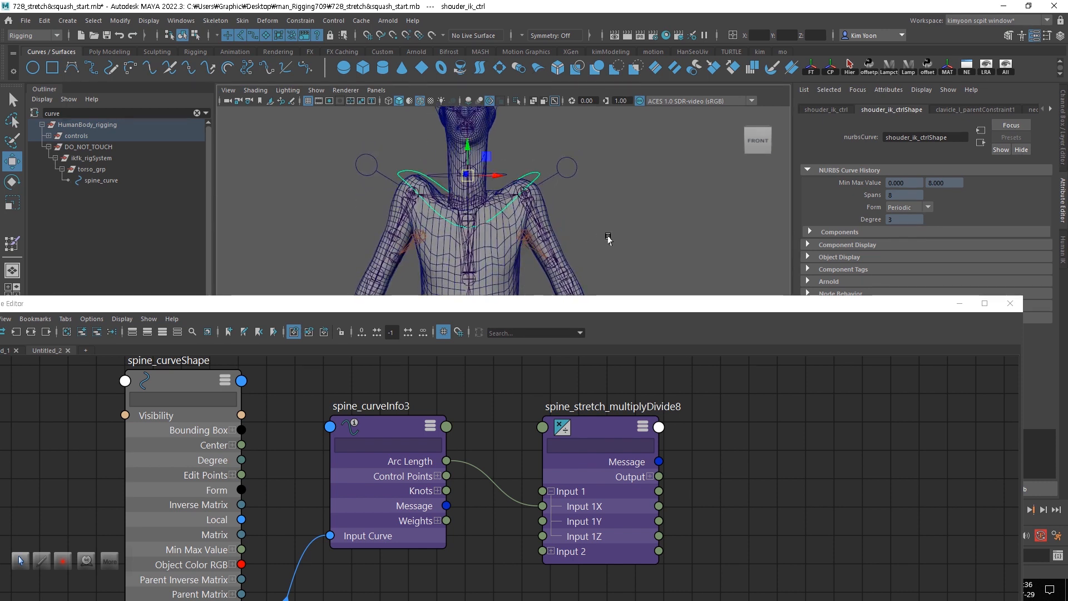
alt+middle_drag(608, 240, 613, 183)
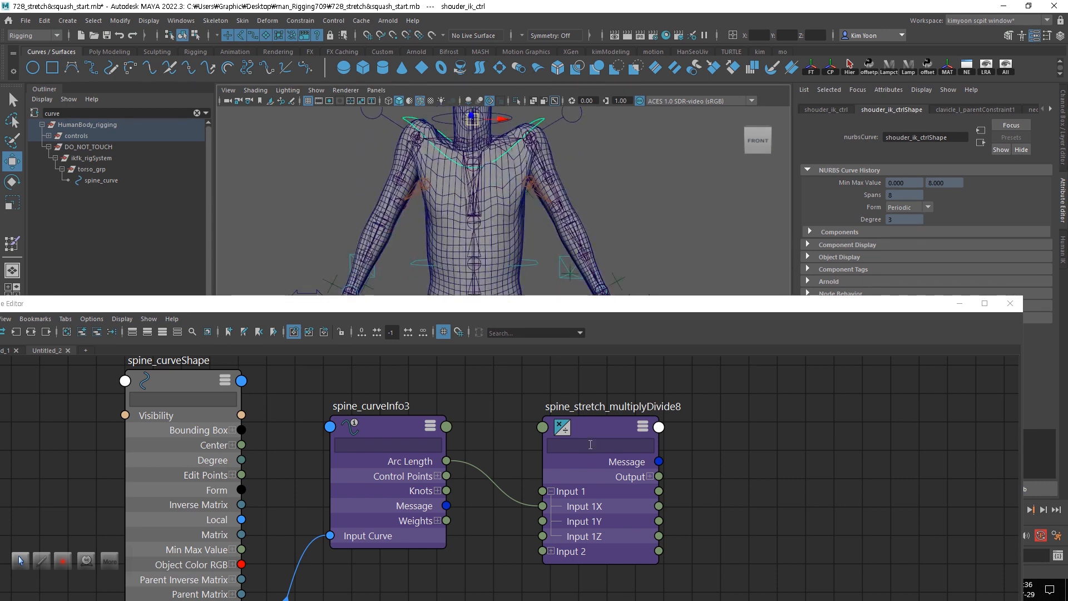
click(392, 427)
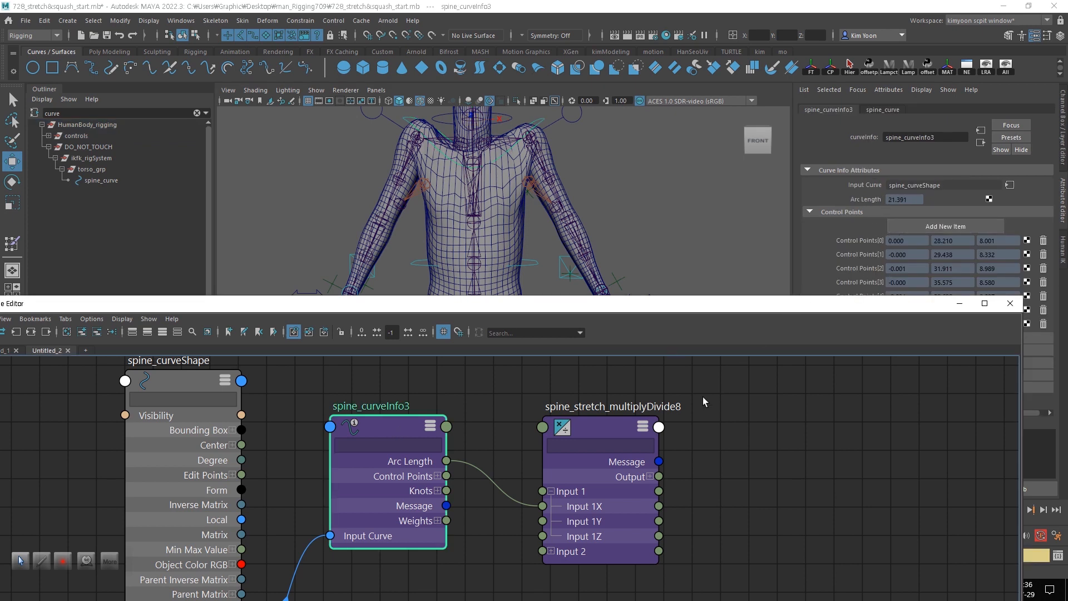
key(ctrl+z)
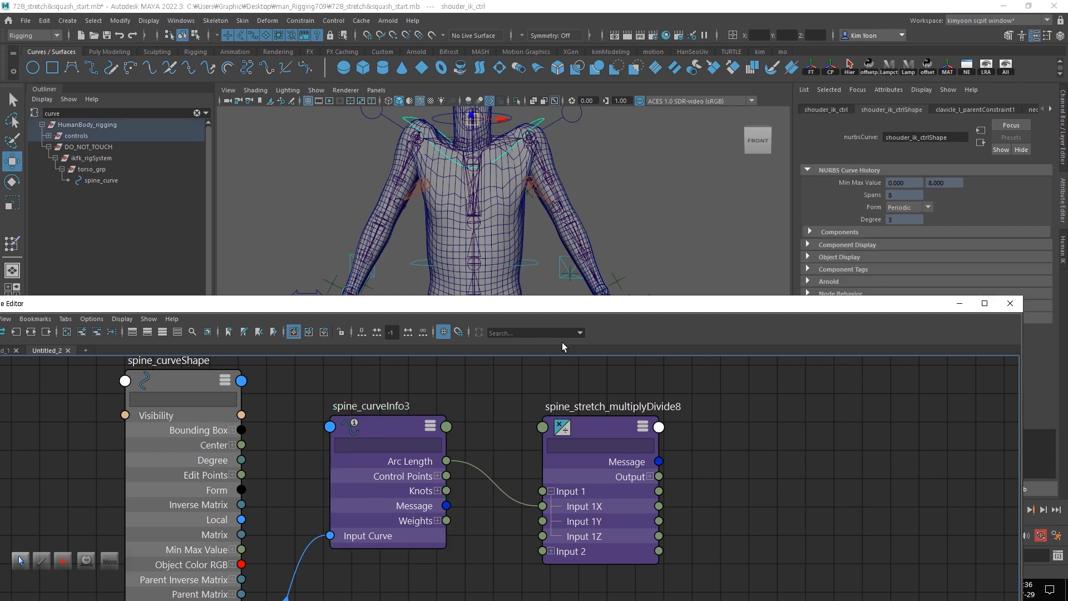
key(ctrl+z)
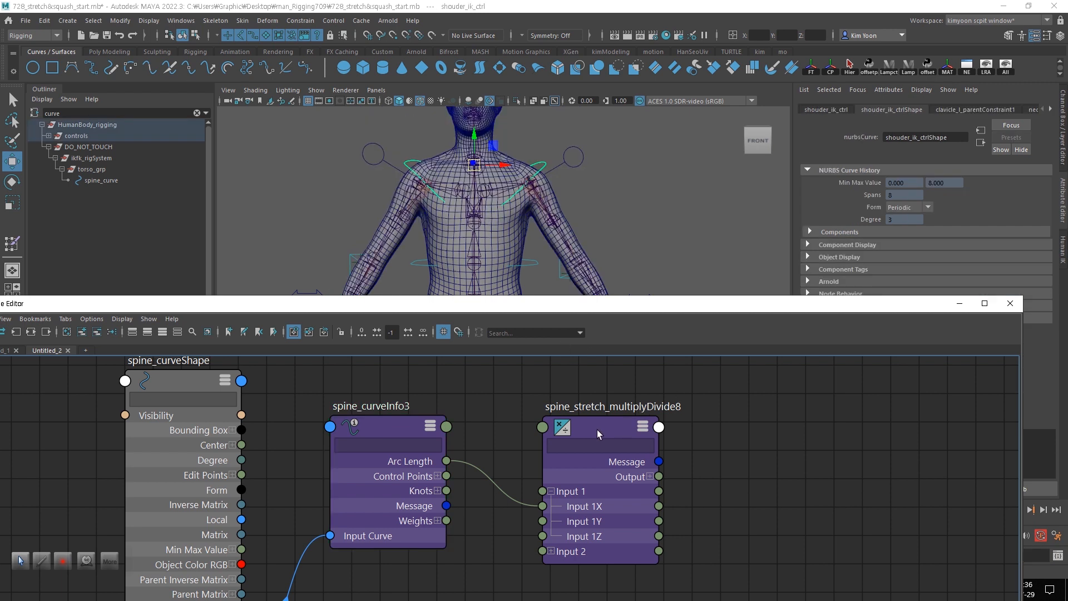
- Set the spine_stretch_multiplyDivide node's Input 2X to the curve's rest arc length of 16.985 and its operation to Divide
click(407, 426)
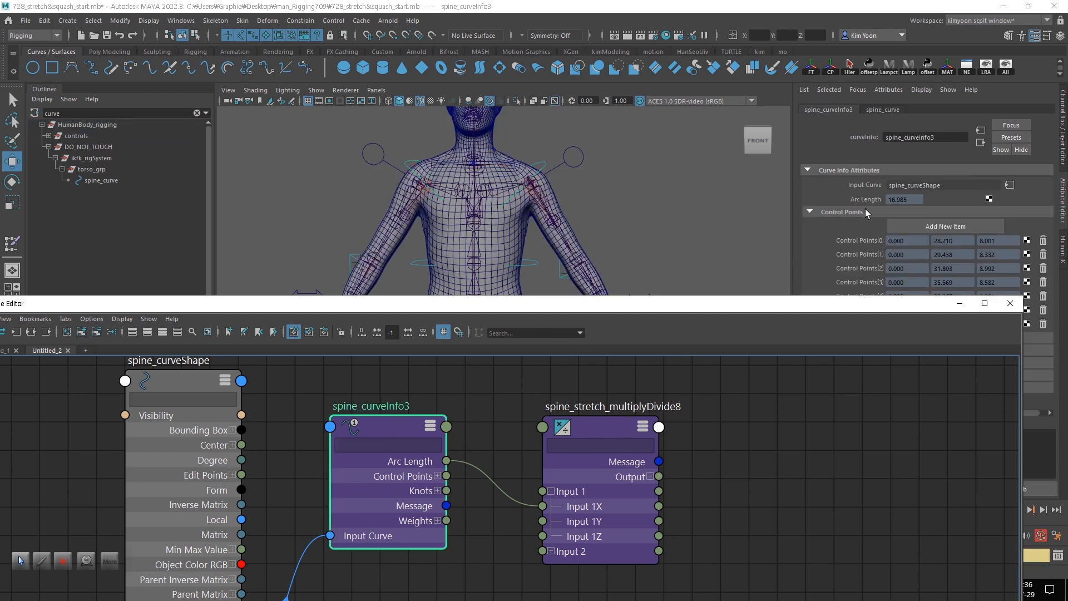
click(617, 427)
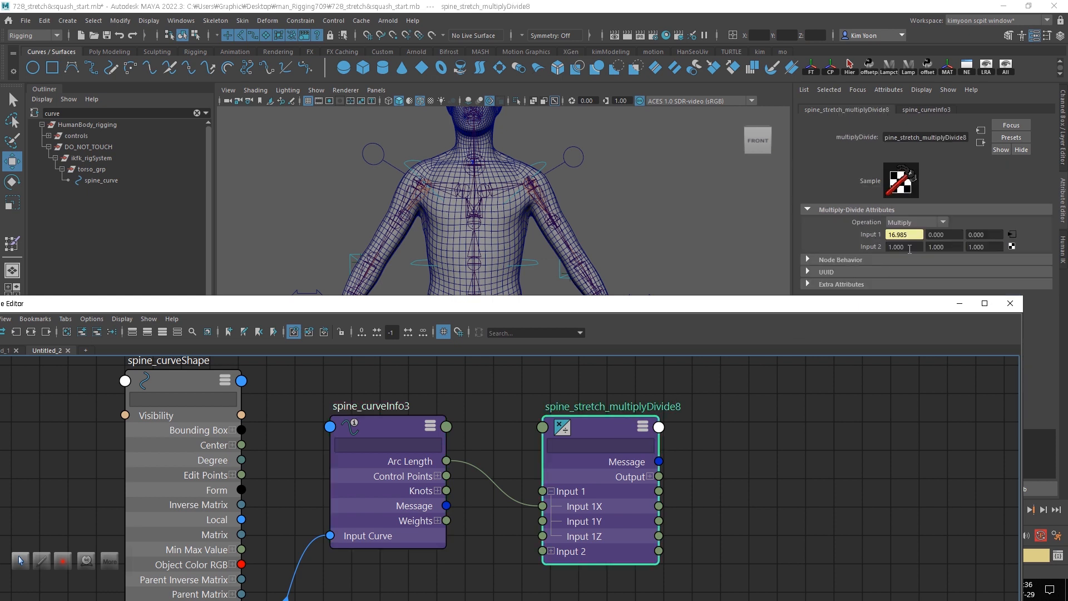
drag(908, 247, 870, 247)
text(16.985)
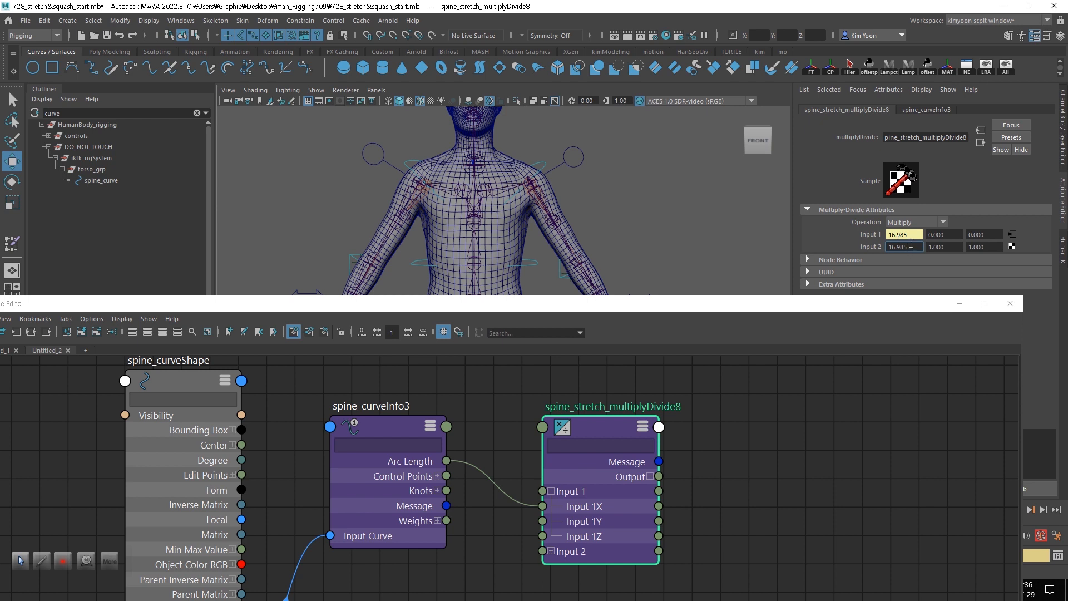
click(945, 222)
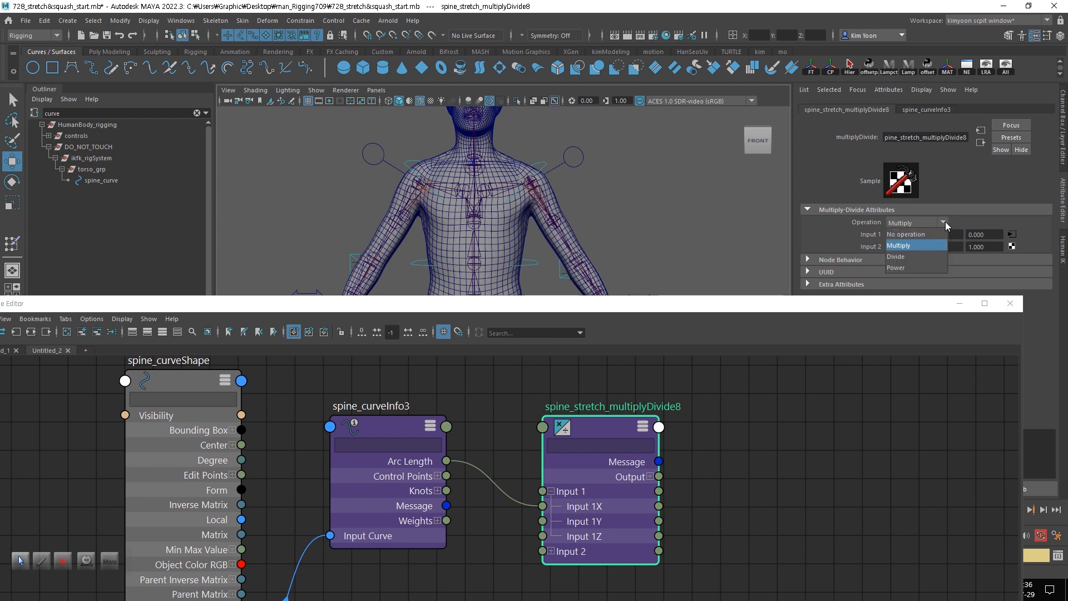
click(930, 256)
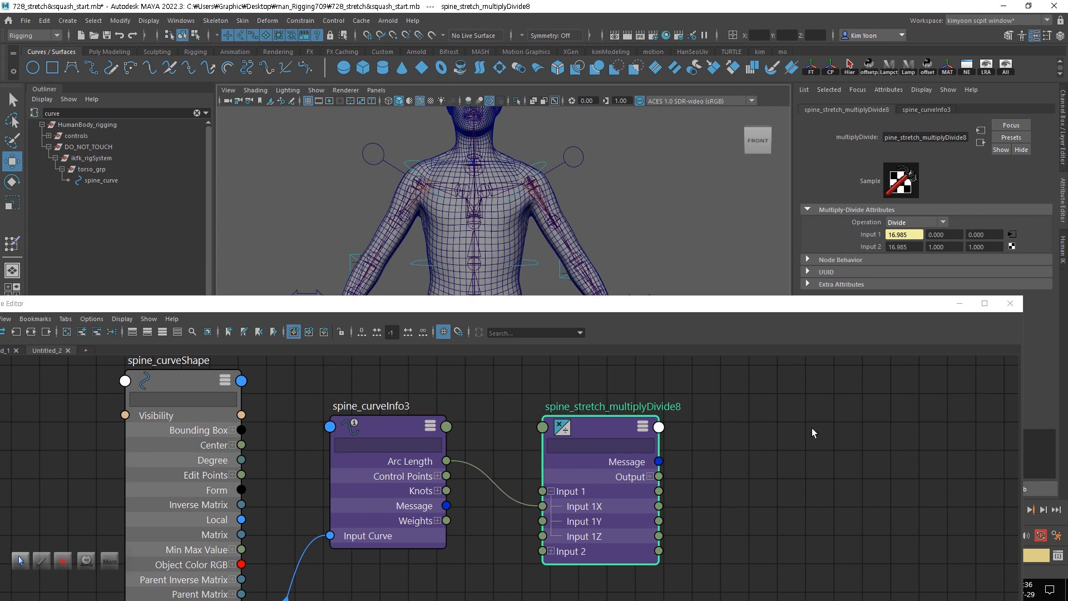
- Raise the shoulder IK control by about 4.2 units and check the spine_stretch_multiplyDivide node's input values
click(540, 163)
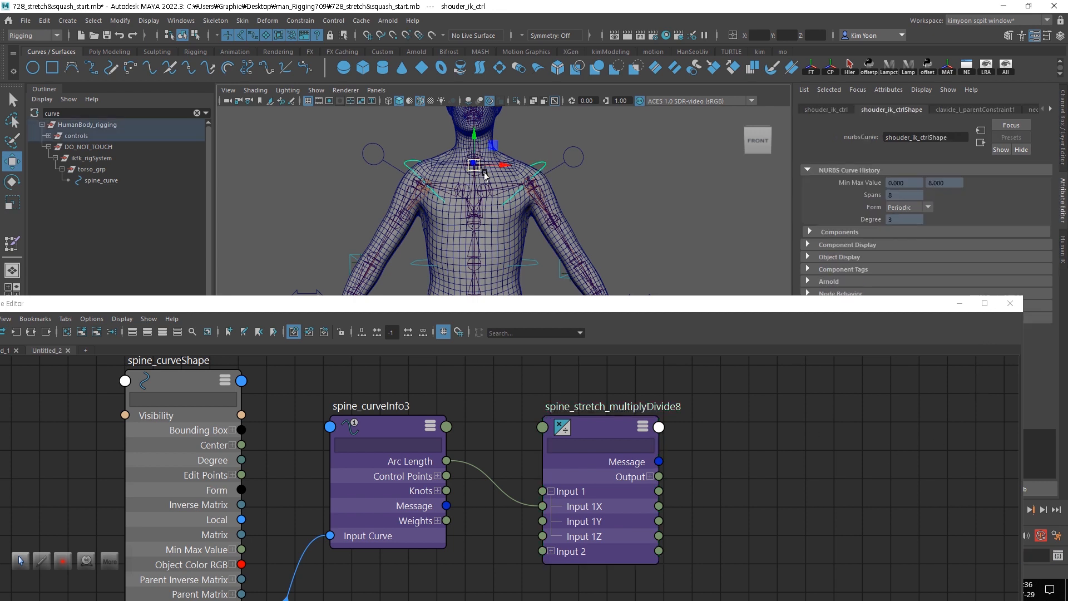
drag(485, 176, 484, 123)
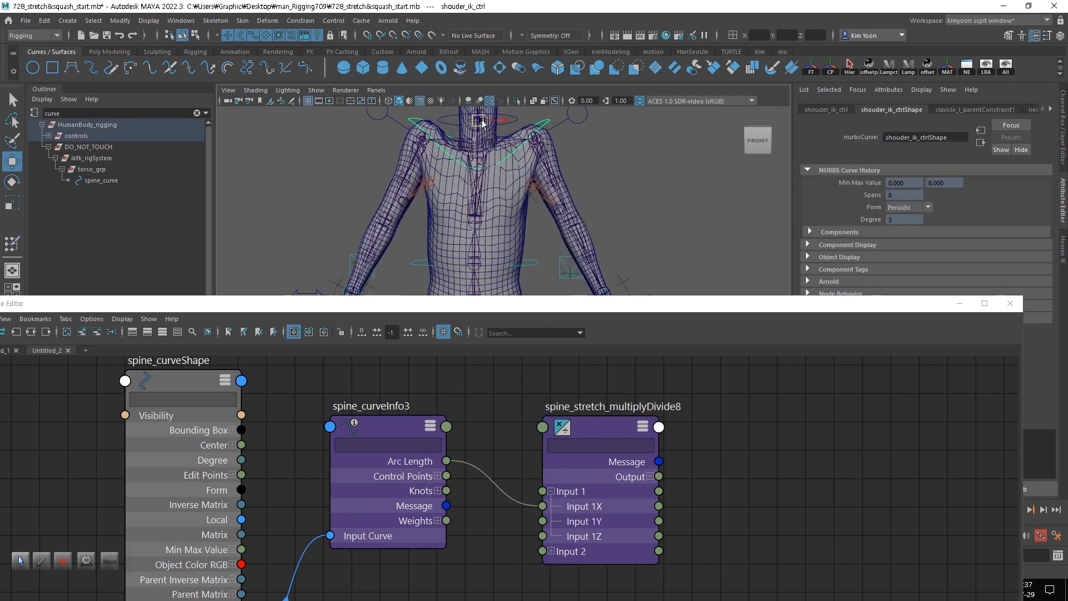
click(591, 427)
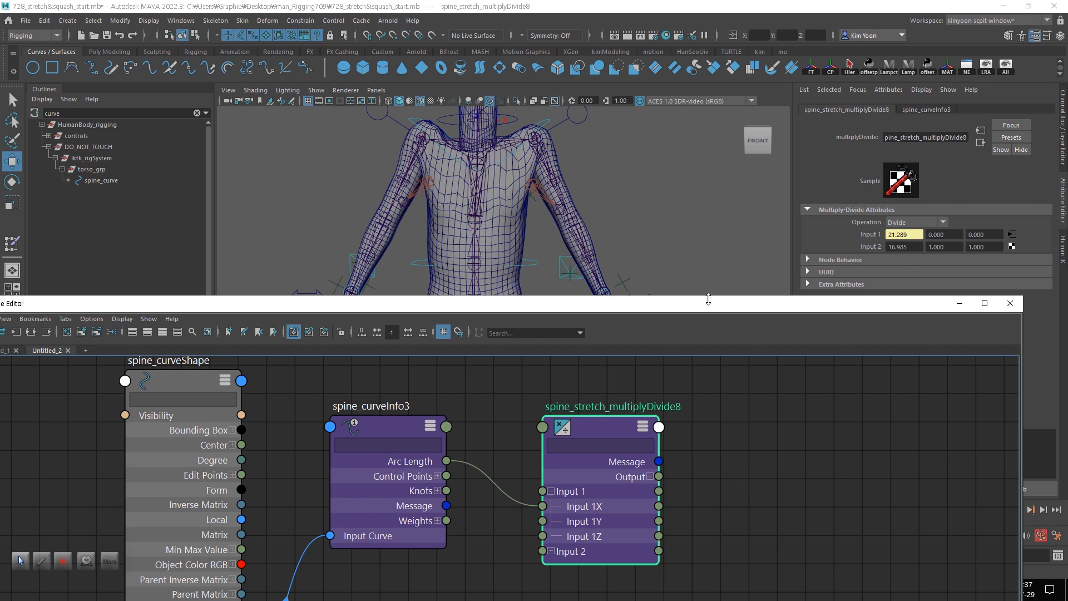
drag(677, 305, 647, 230)
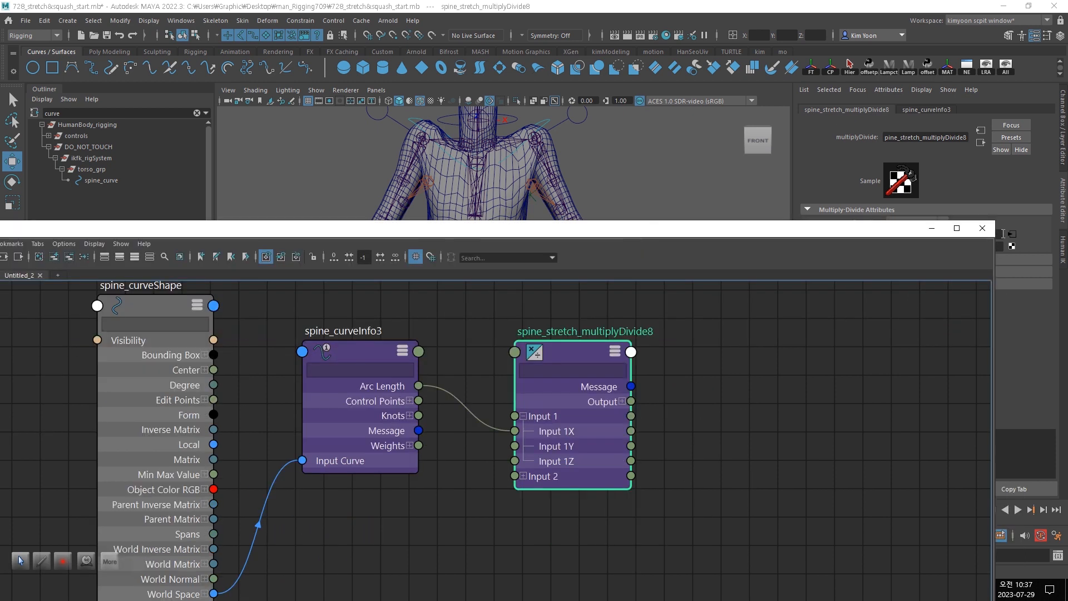
drag(995, 219, 969, 326)
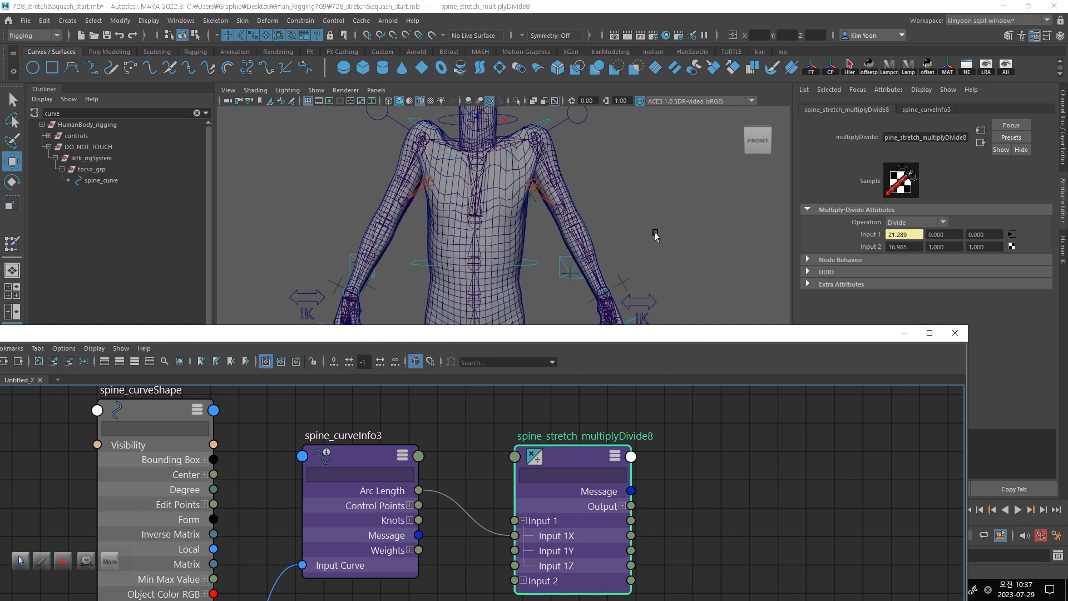
alt+drag(656, 233, 659, 242)
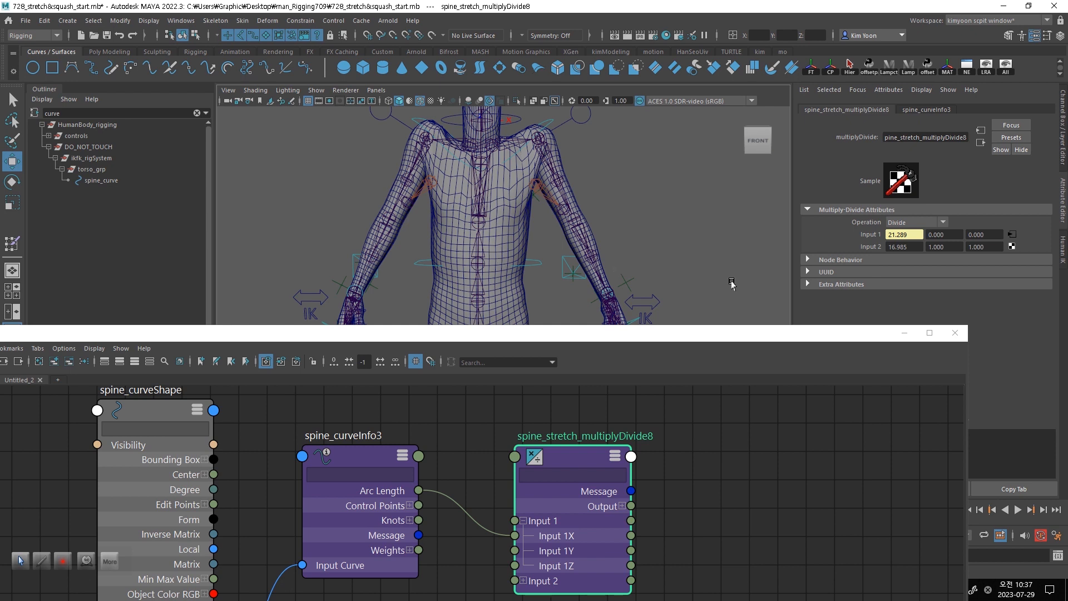
drag(680, 339, 667, 328)
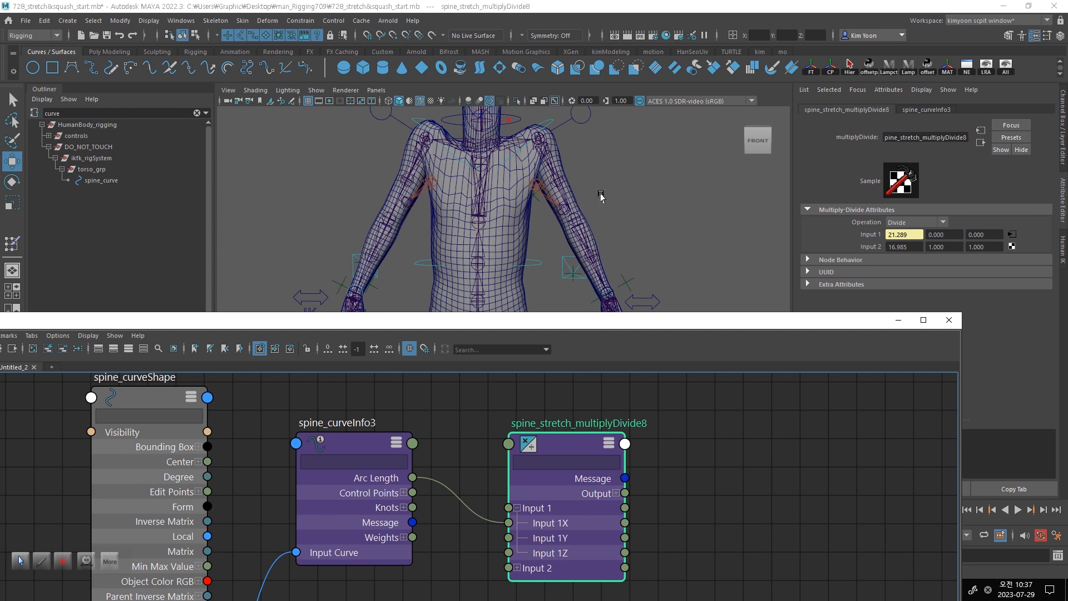
- Show the channels of the shoulder IK control and open the Add Attribute dialog for it
alt+middle_drag(640, 225, 646, 139)
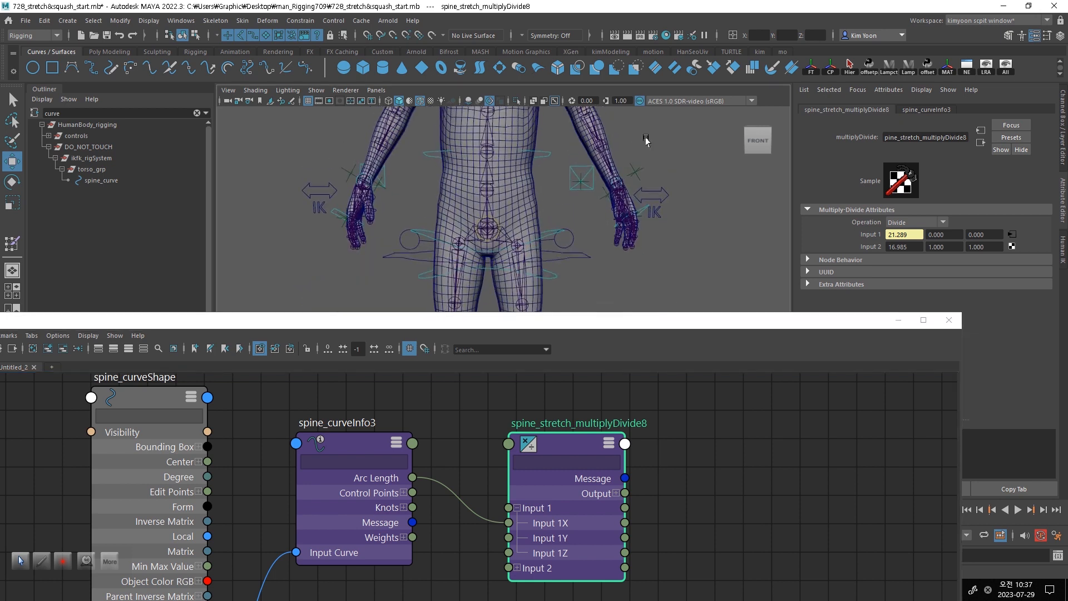
click(588, 261)
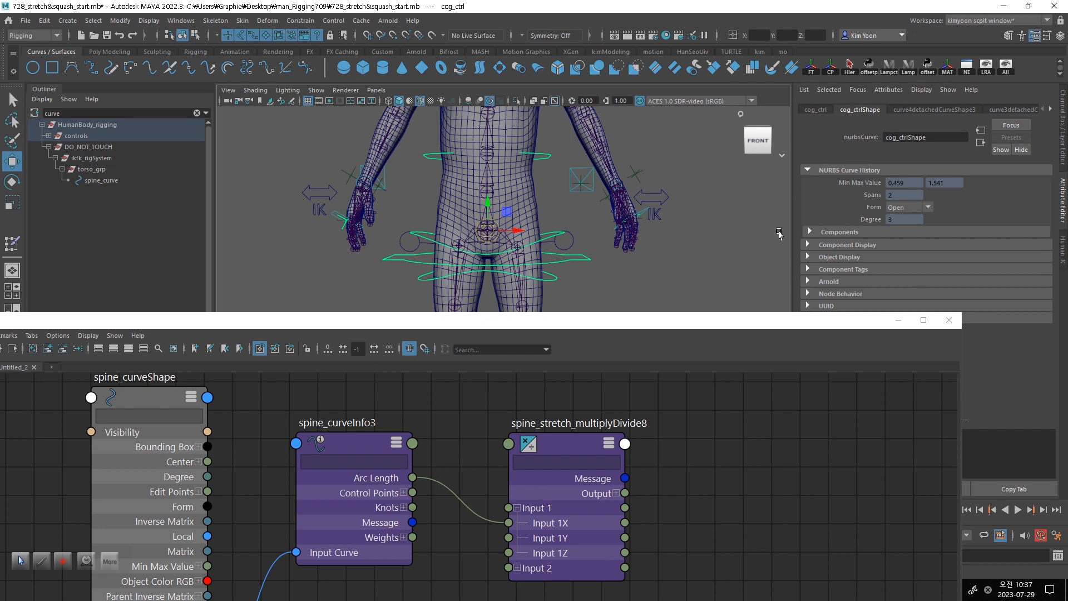
click(1064, 142)
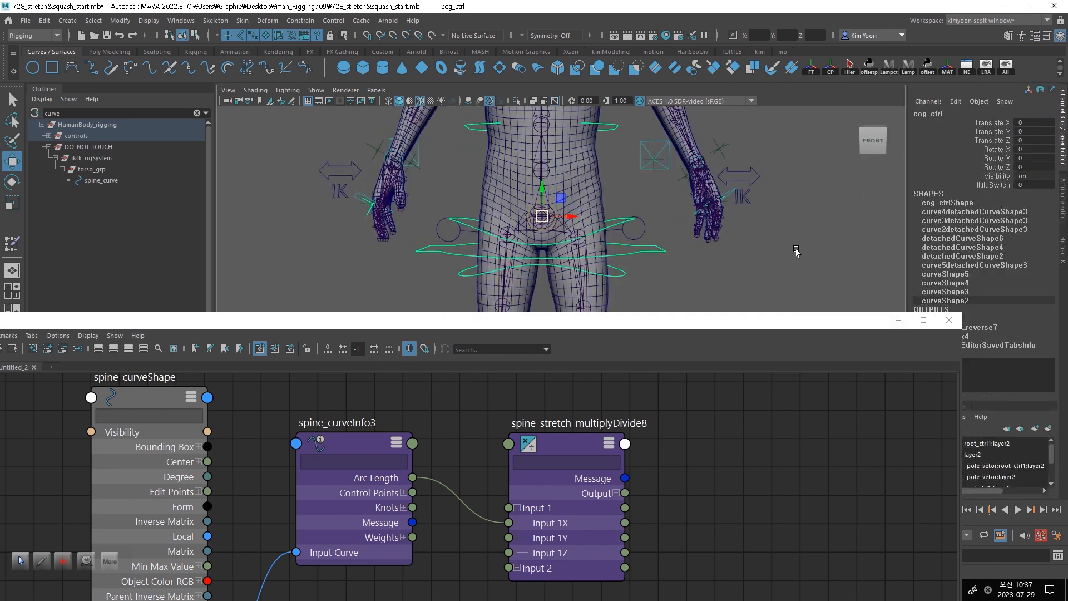
alt+middle_drag(782, 167, 784, 279)
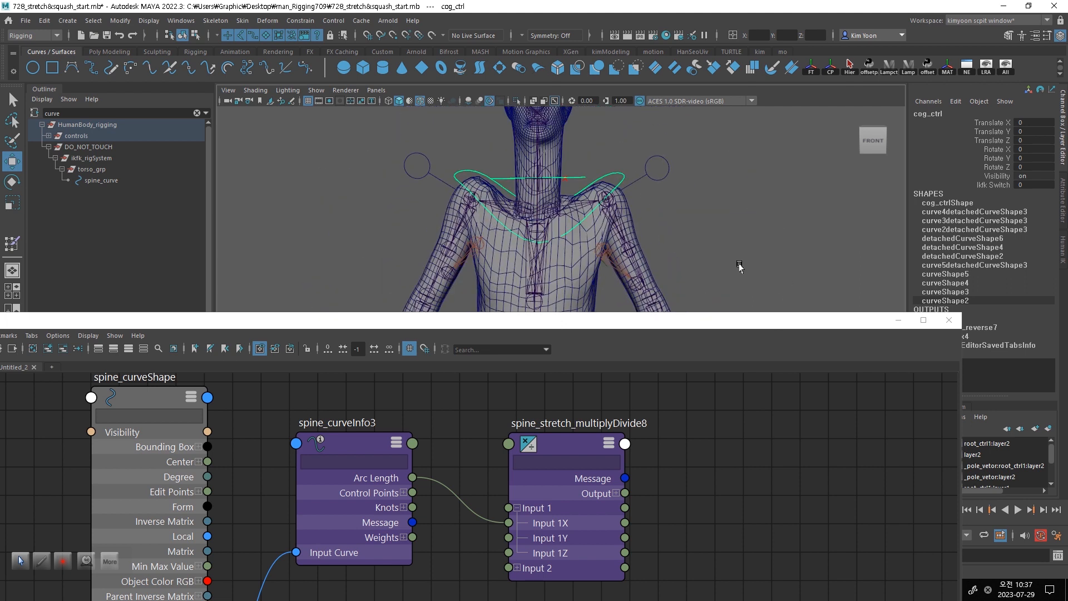
click(619, 175)
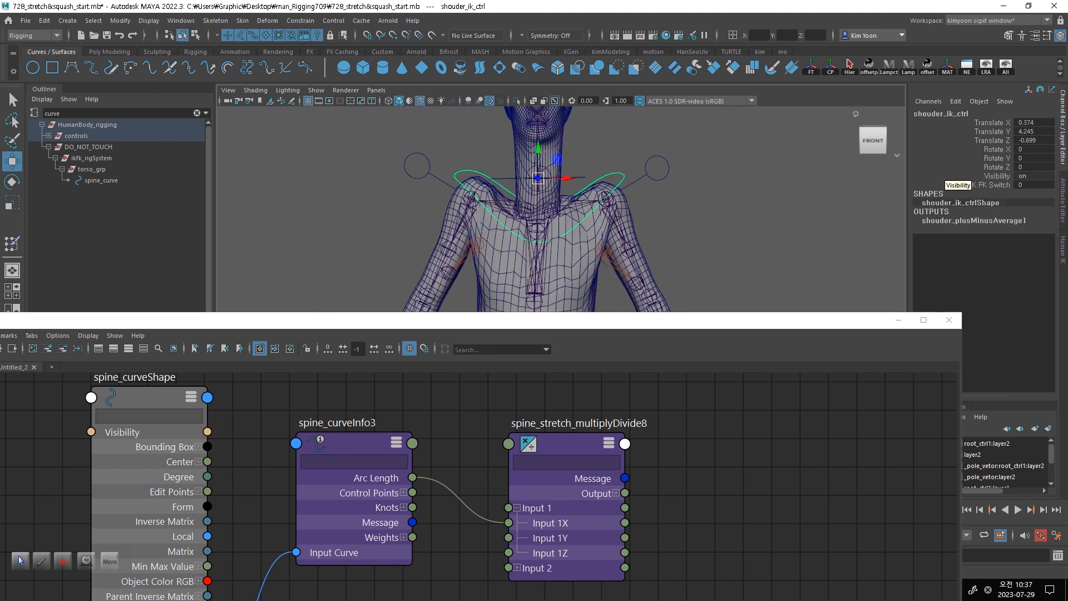
click(953, 102)
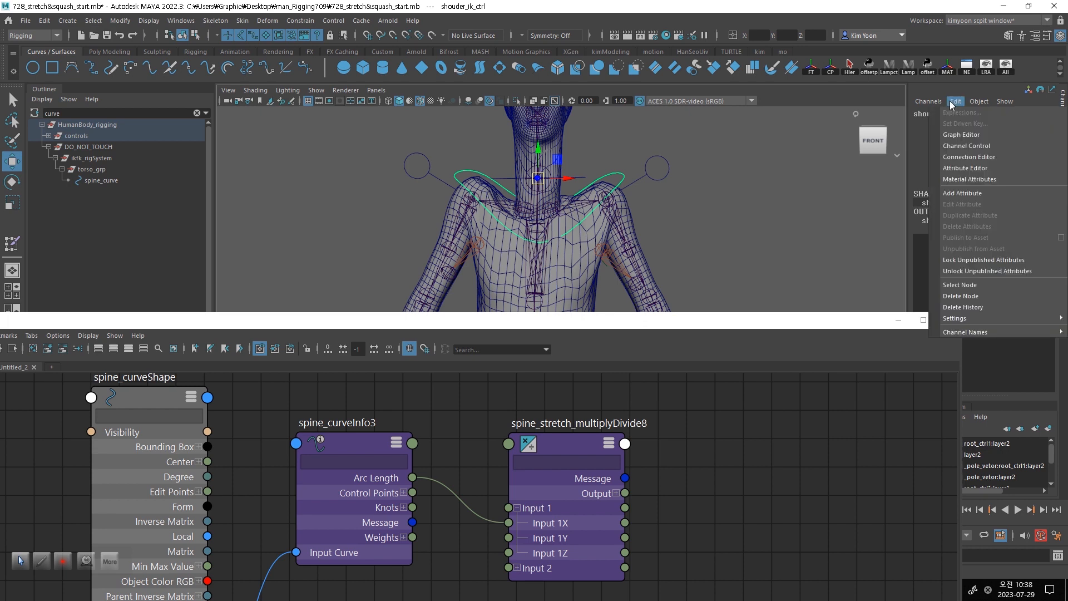
click(981, 192)
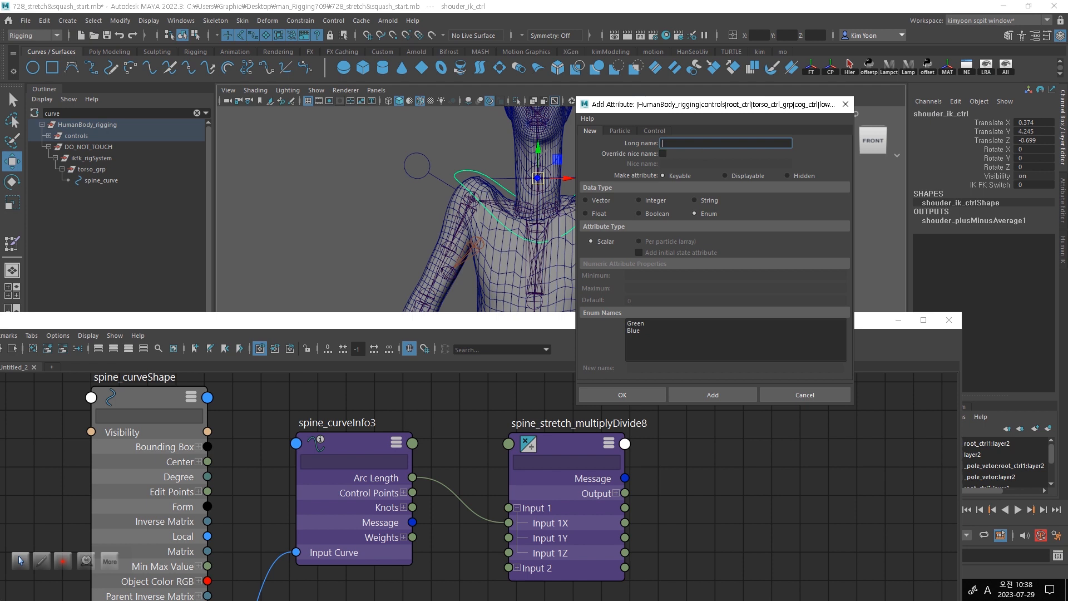
- Enter driv as the new attribute's long name and override its nice name with a row of dashes
text(driv)
click(663, 154)
click(700, 163)
drag(699, 163, 606, 164)
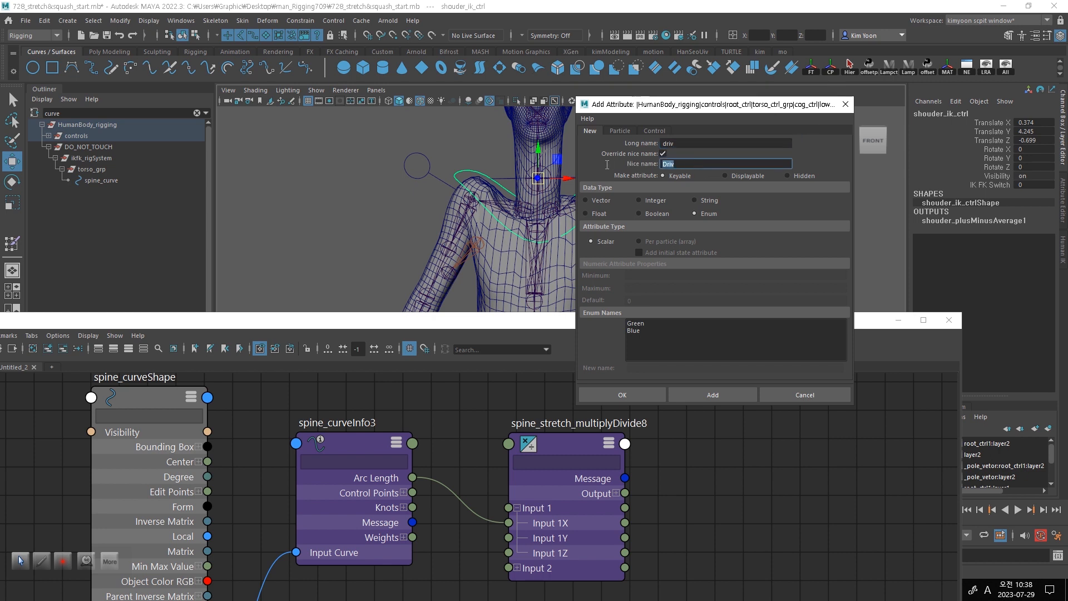
text(------------------------------------)
- Replace the enum entry Green with STRETCH, remove Blue, and add the divider attribute to the shoulder IK control
click(644, 325)
click(660, 368)
double_click(660, 370)
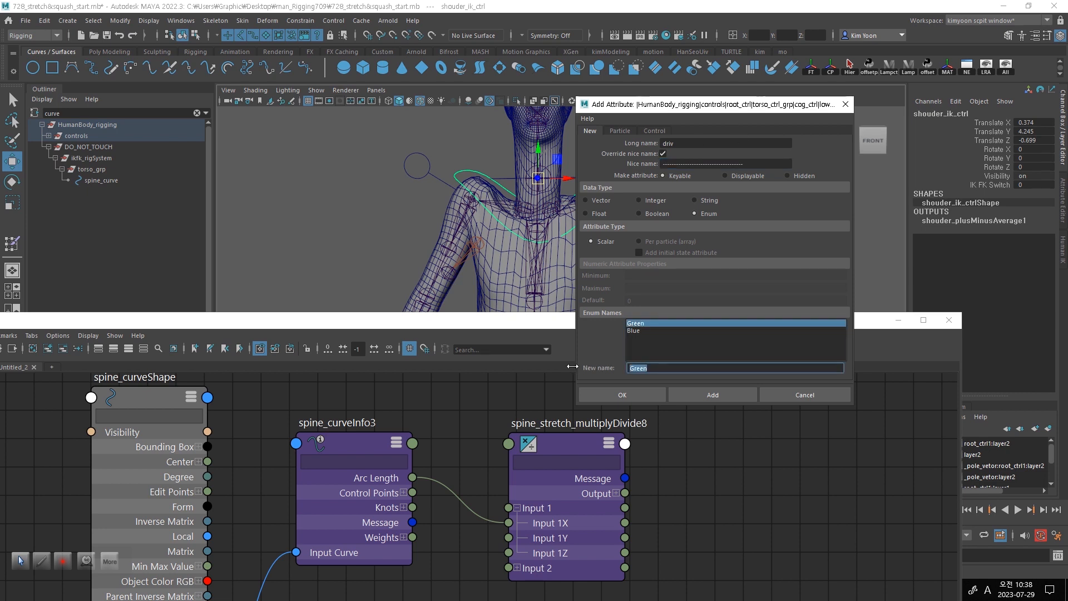
key(Caps_Lock)
text(STRETCH)
key(Return)
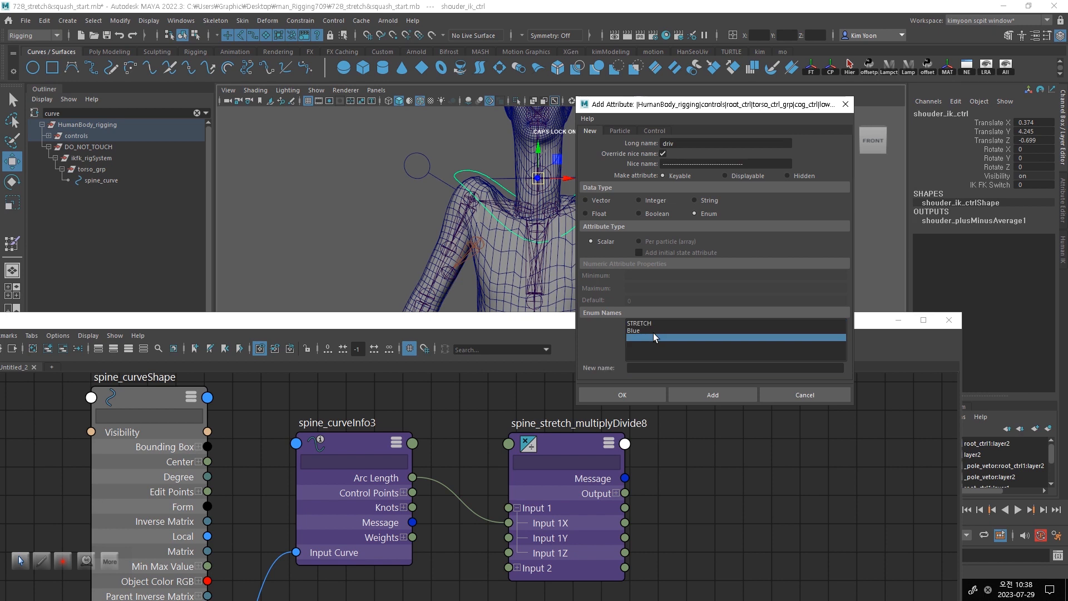
drag(662, 367, 581, 369)
key(BackSpace)
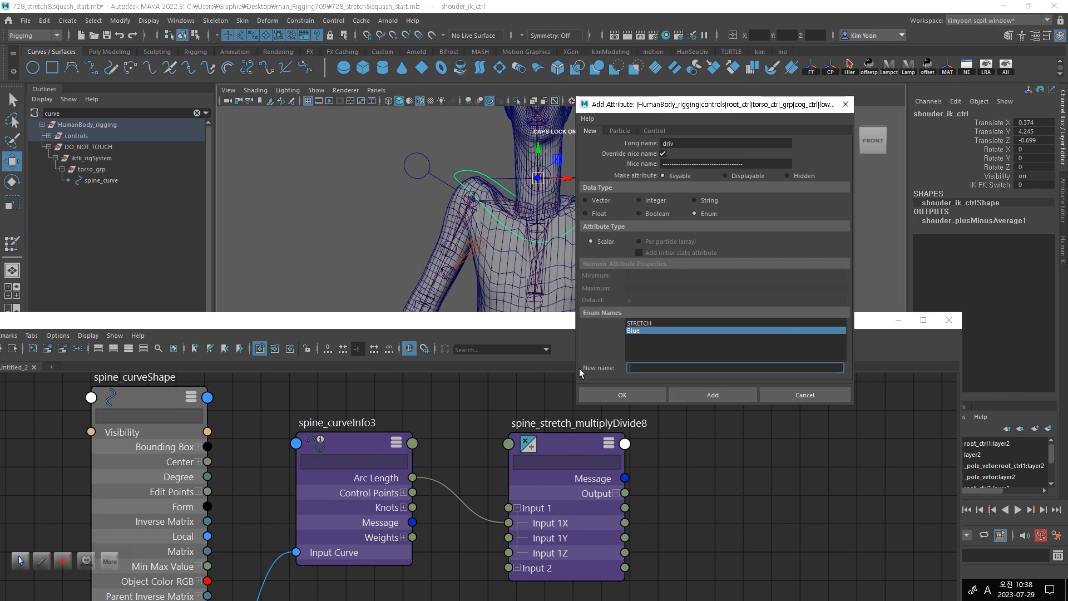
click(711, 399)
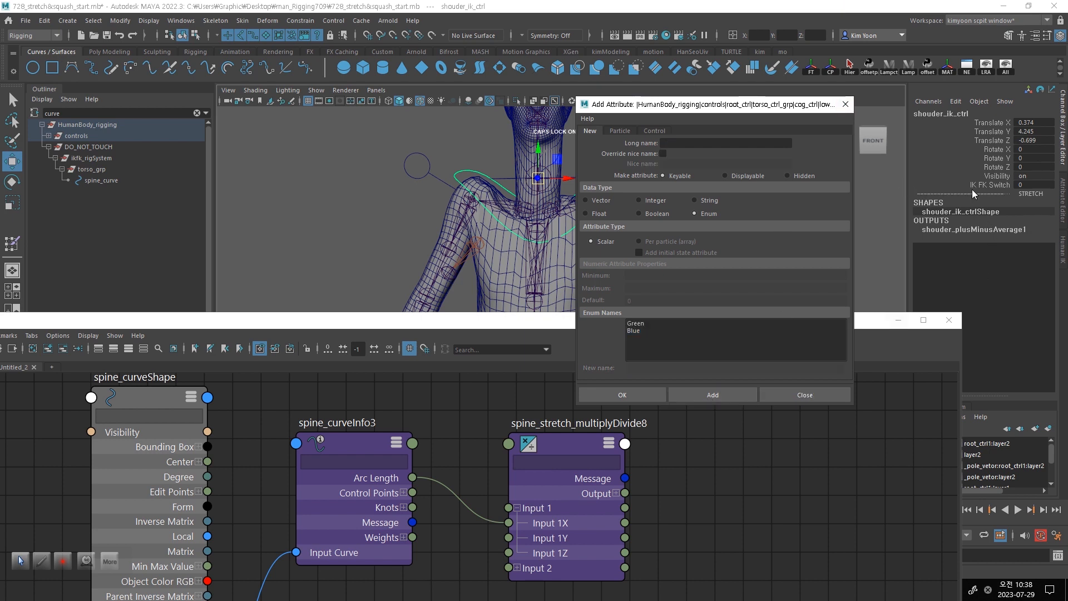
- Lock the STRETCH divider attribute on the shoulder IK control
click(1006, 195)
right_click(1006, 194)
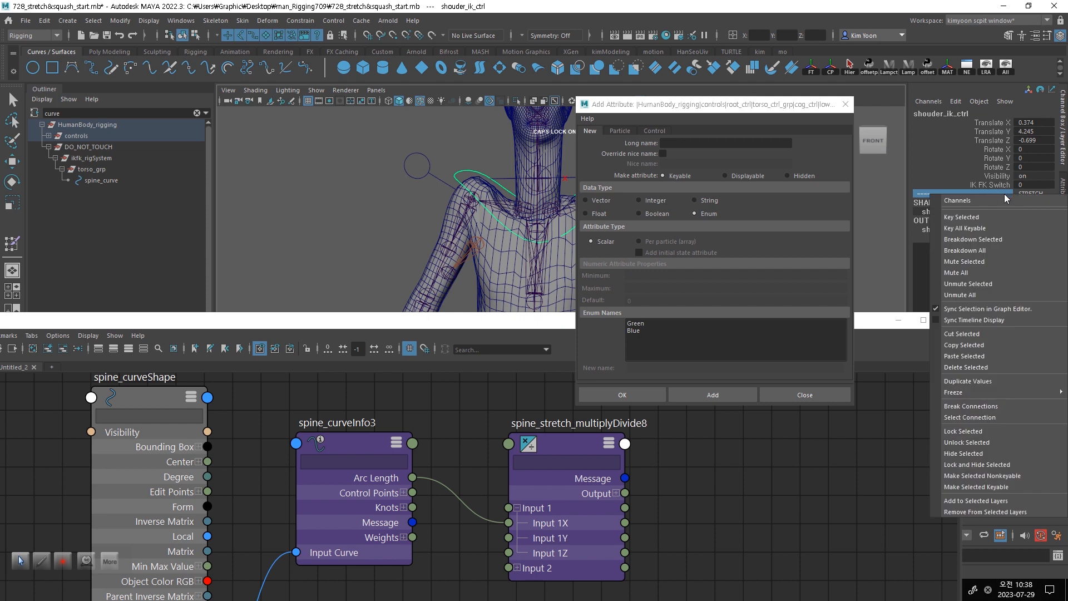
click(994, 431)
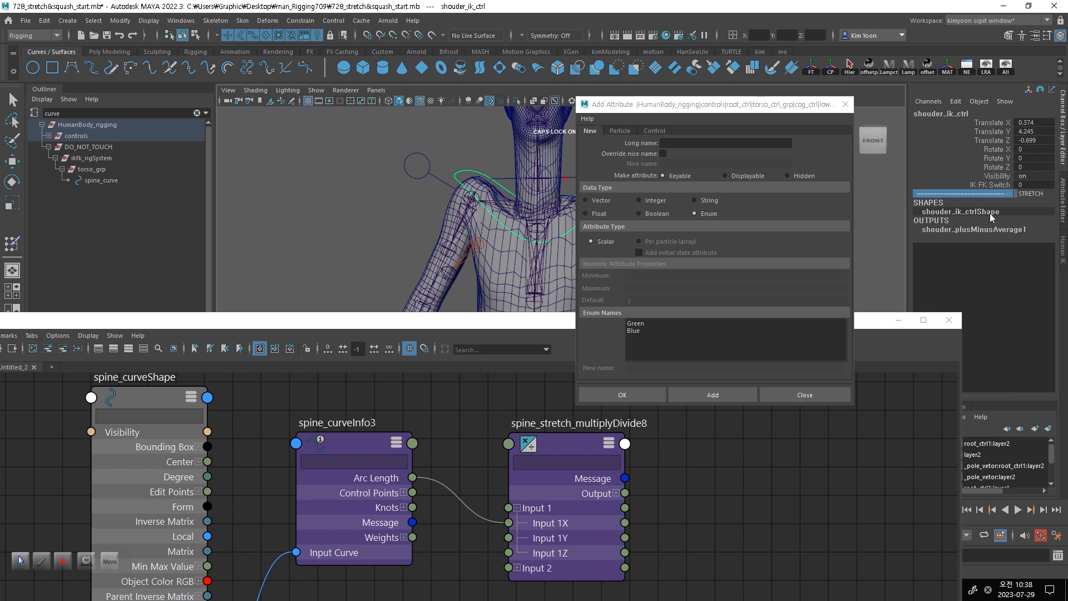
- Enter StretchOK as the long name of the next attribute for the shoulder IK control
click(689, 146)
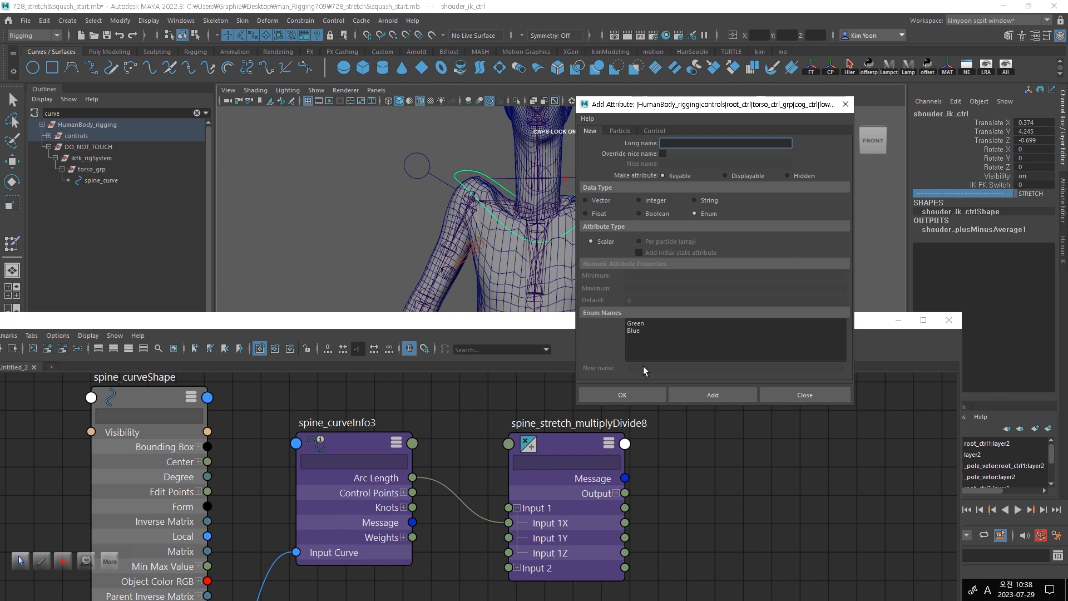
text(S)
key(BackSpace)
text(stretchOK)
- Make StretchOK a Float attribute with minimum 0 and maximum 1, and add it
click(586, 214)
click(663, 274)
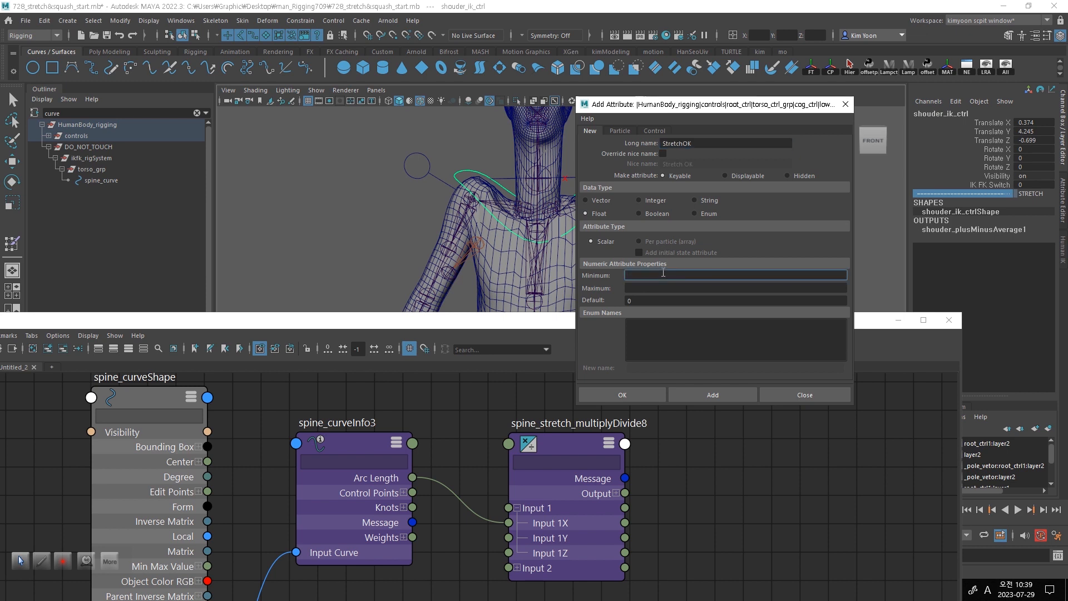
text(0)
click(654, 287)
text(1)
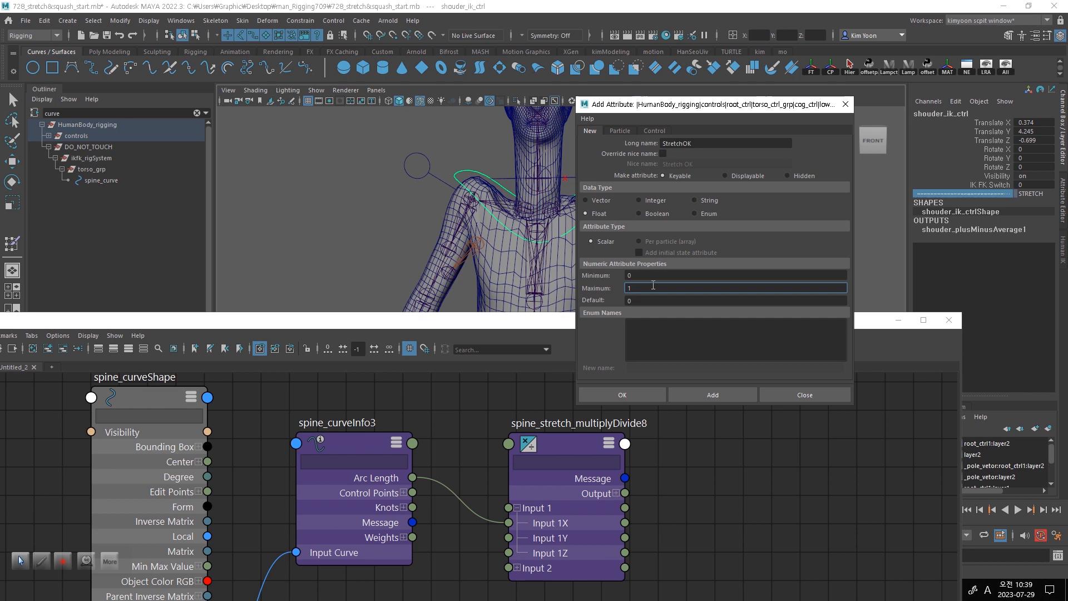
click(717, 395)
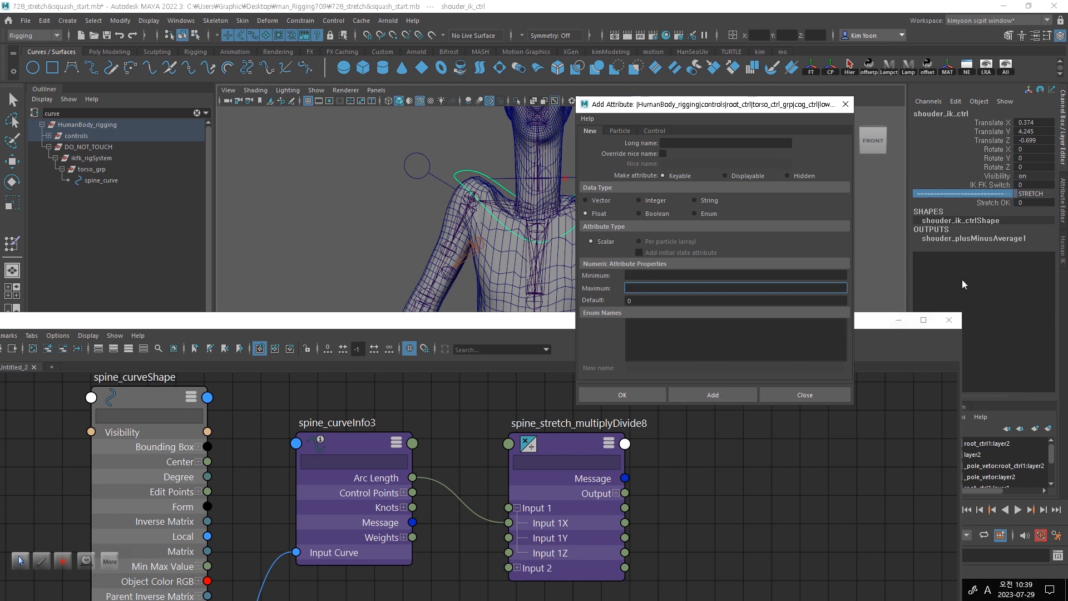
click(679, 146)
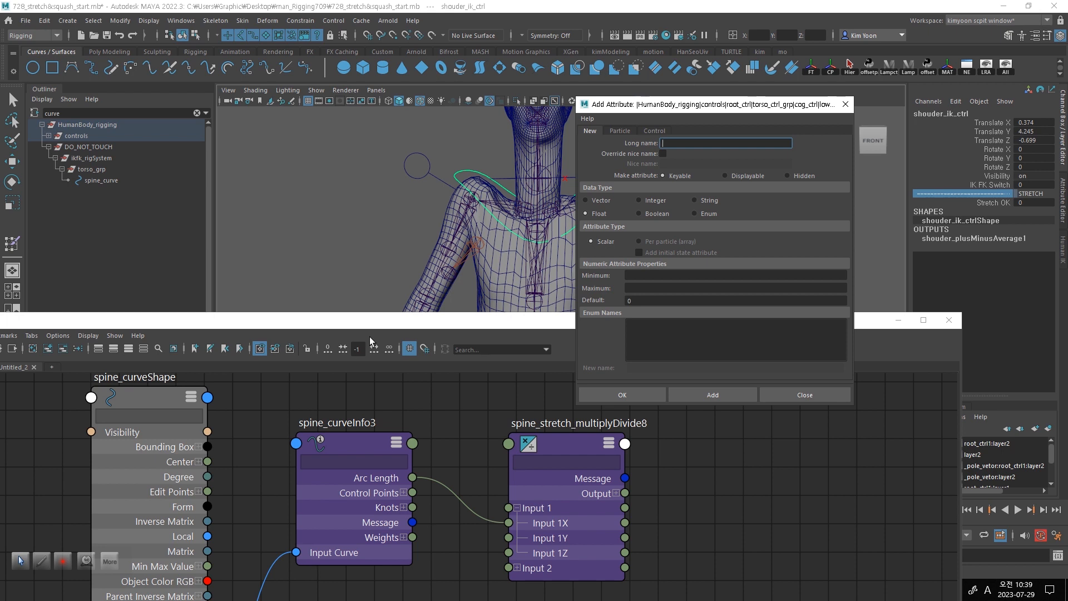
drag(379, 325, 406, 460)
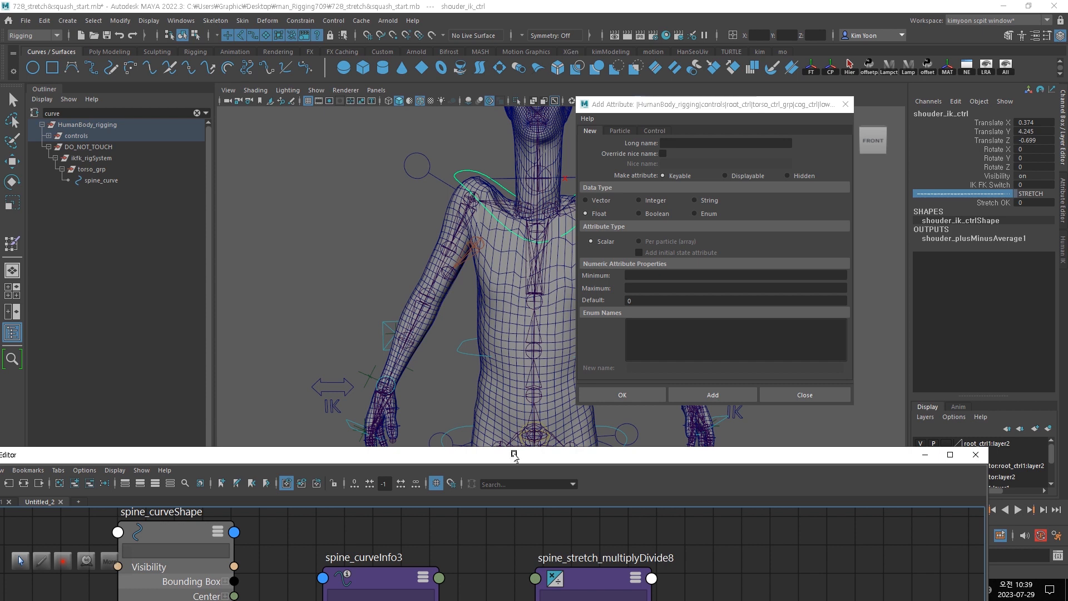
drag(652, 457, 625, 325)
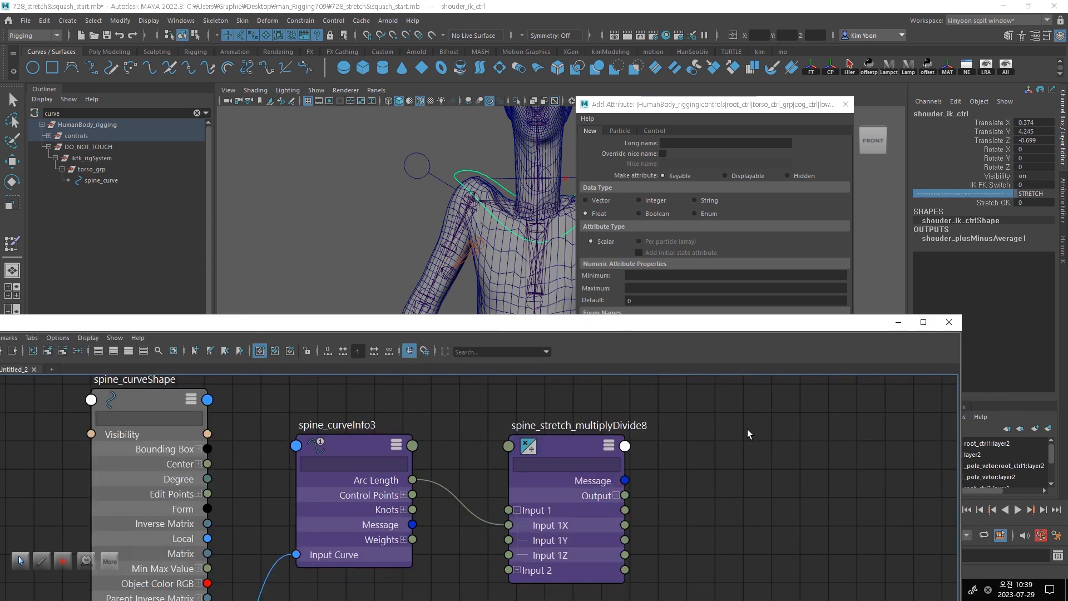
- Enter Volume as the long name of another attribute for the shoulder IK control
click(685, 154)
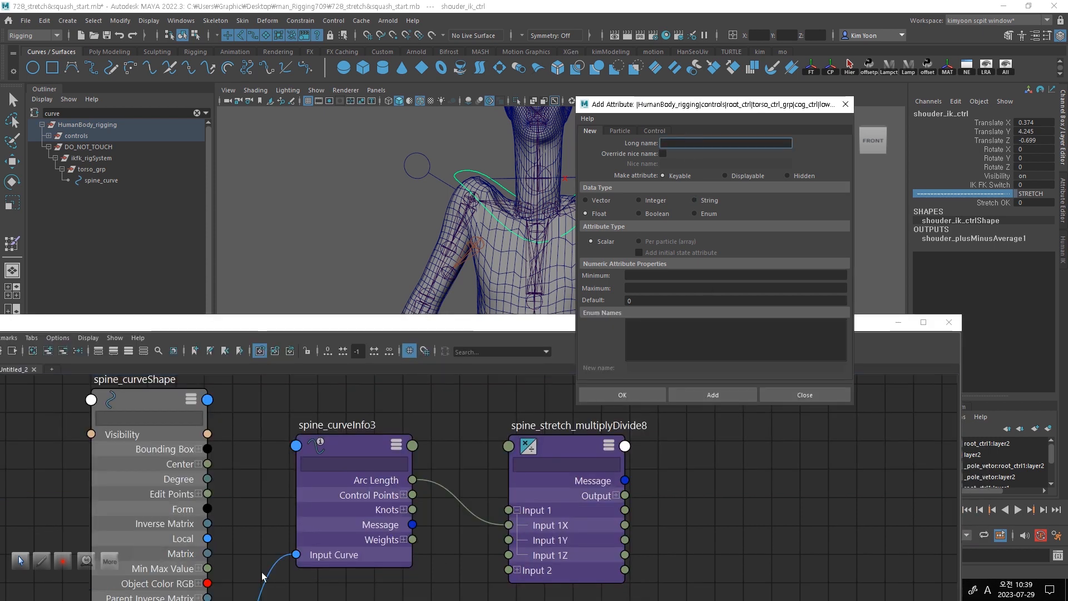
text(vol)
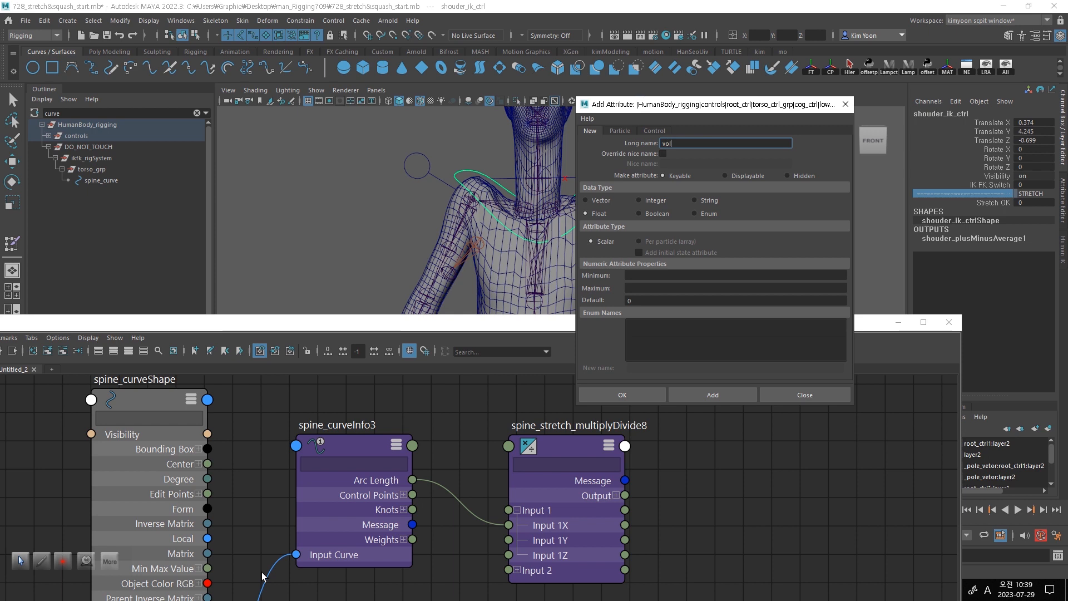
key(BackSpace)
key(BackSpace)
key(BackSpace)
text(Volume)
scroll(262, 572, up, 2)
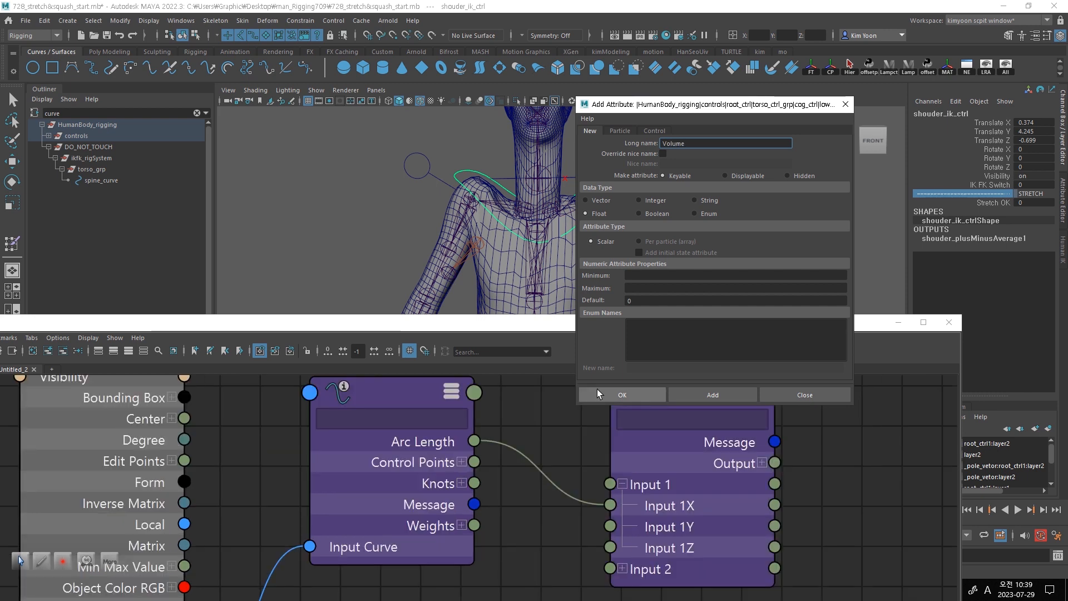
- Give the Volume attribute a minimum of 0 and a maximum of 1, and add it
click(659, 276)
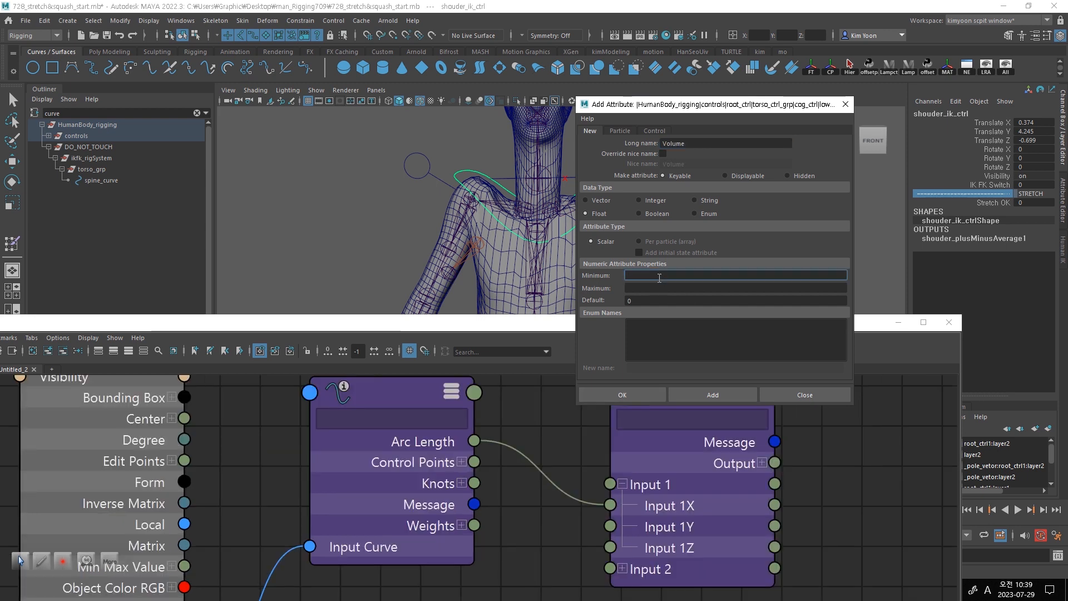
text(0)
click(660, 289)
text(1)
click(724, 396)
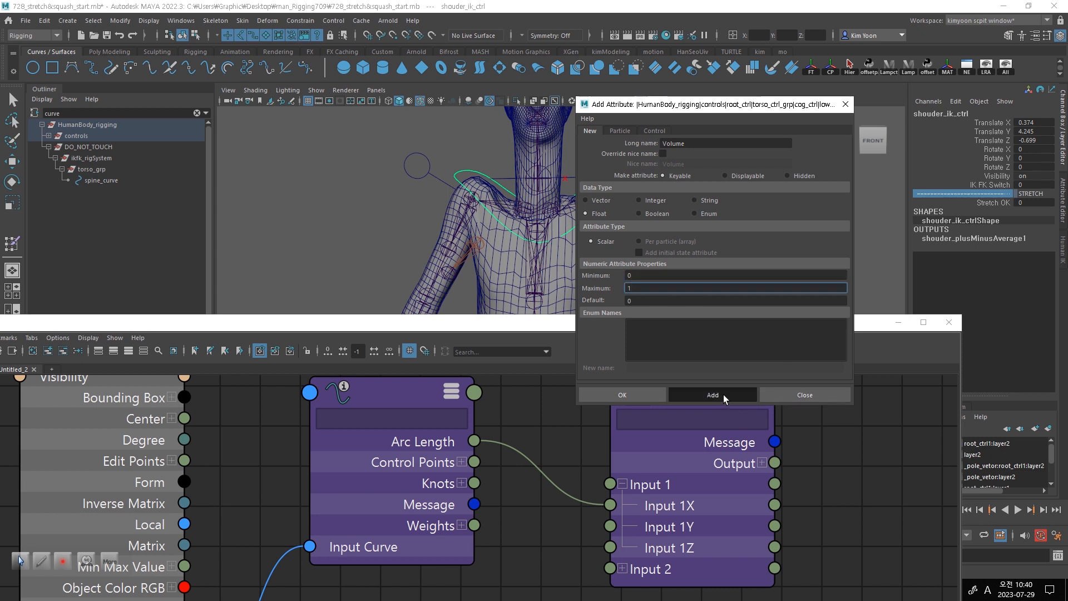
- Name the next attribute Stretch Type and set its data type to Enum
click(705, 144)
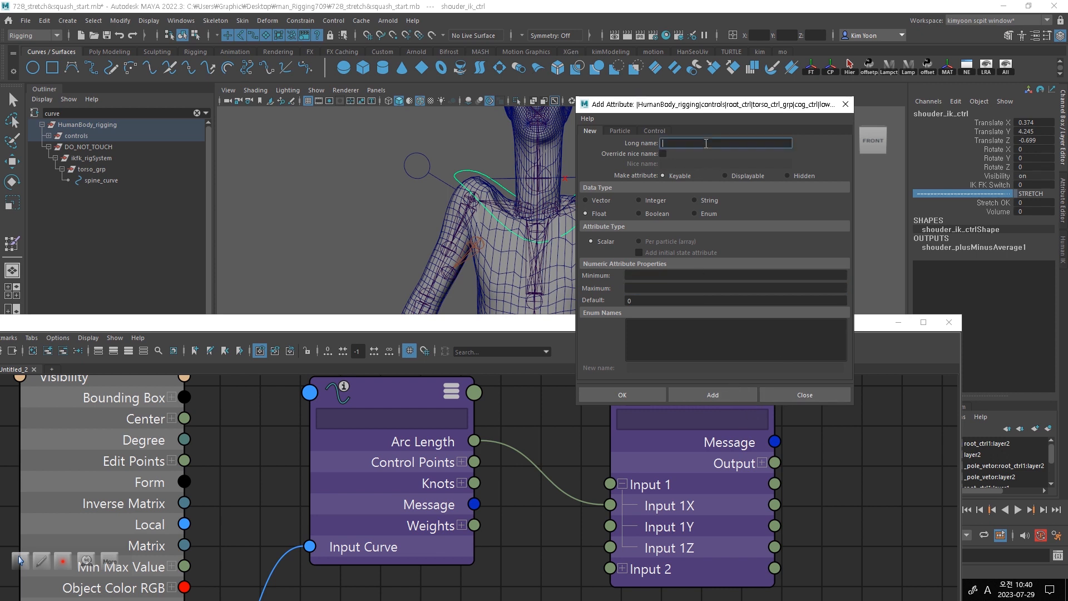
text(Stretch Type)
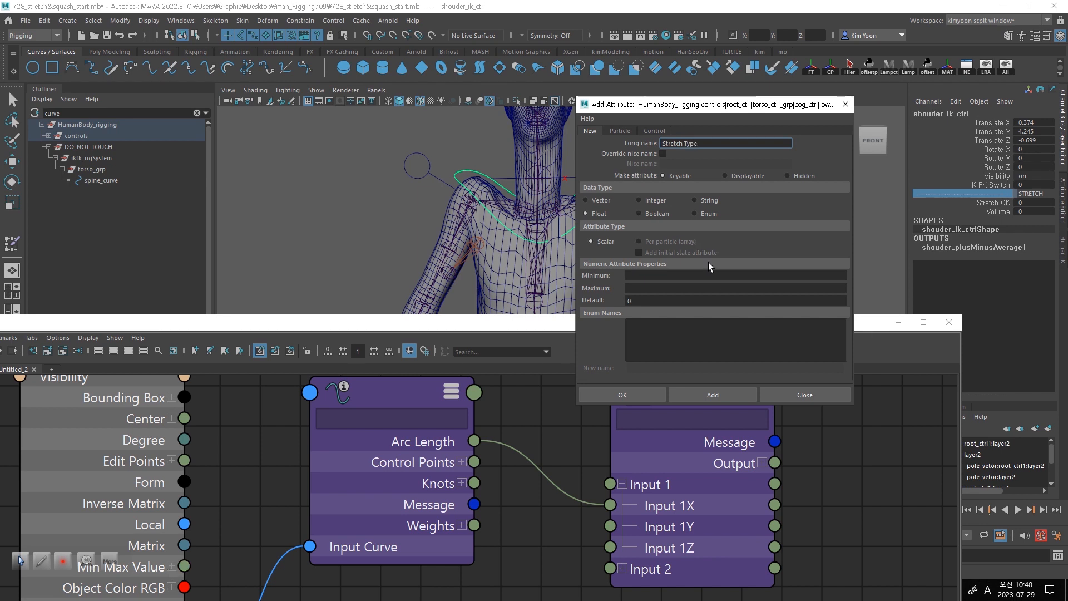
click(695, 213)
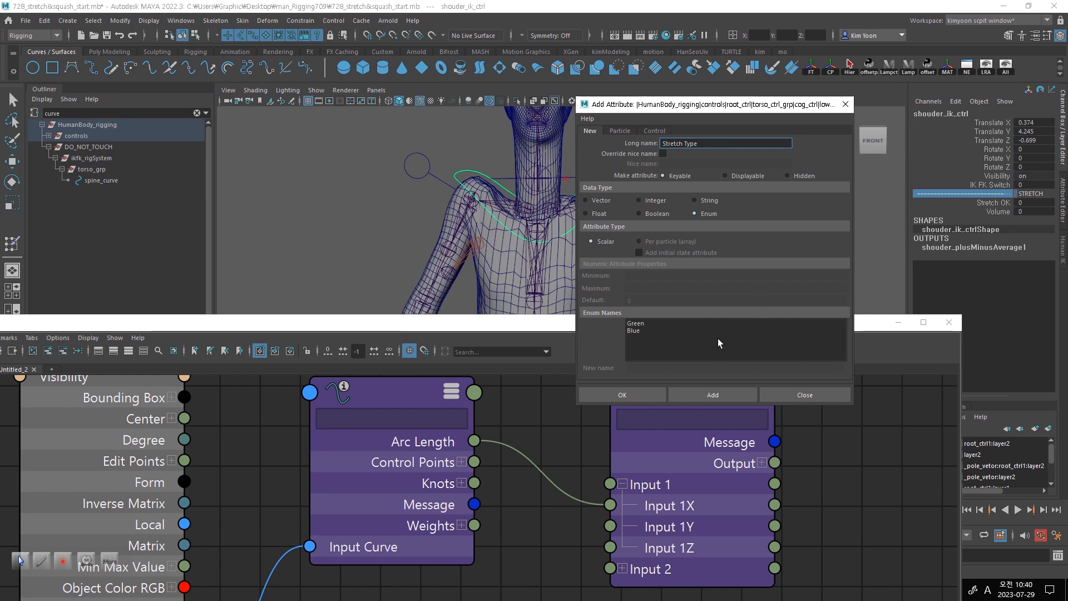
- Rename the first enum entry of Stretch Type from Green to Both
click(647, 323)
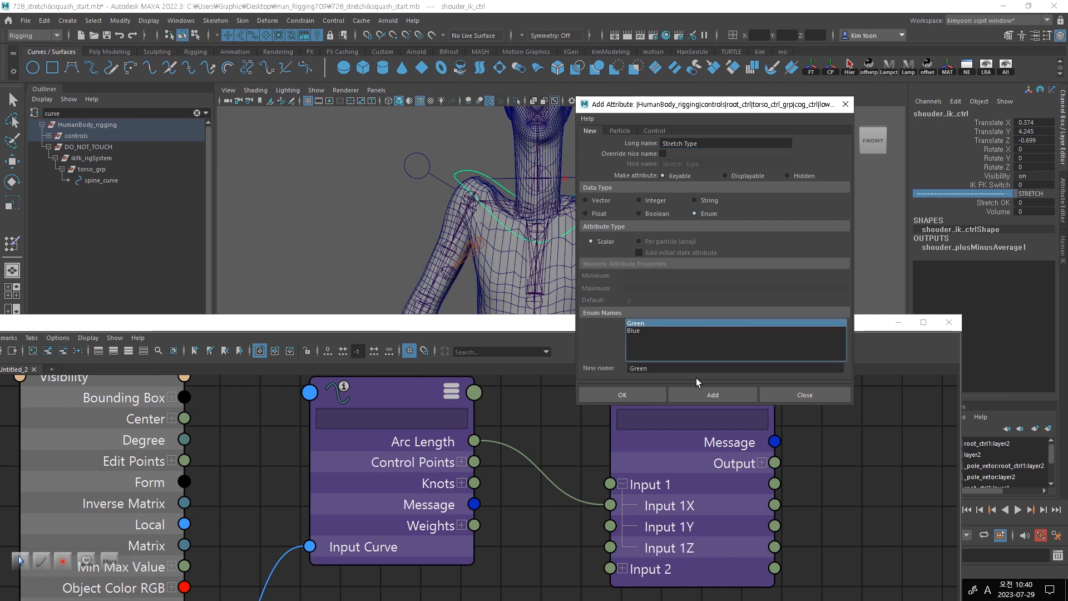
double_click(667, 370)
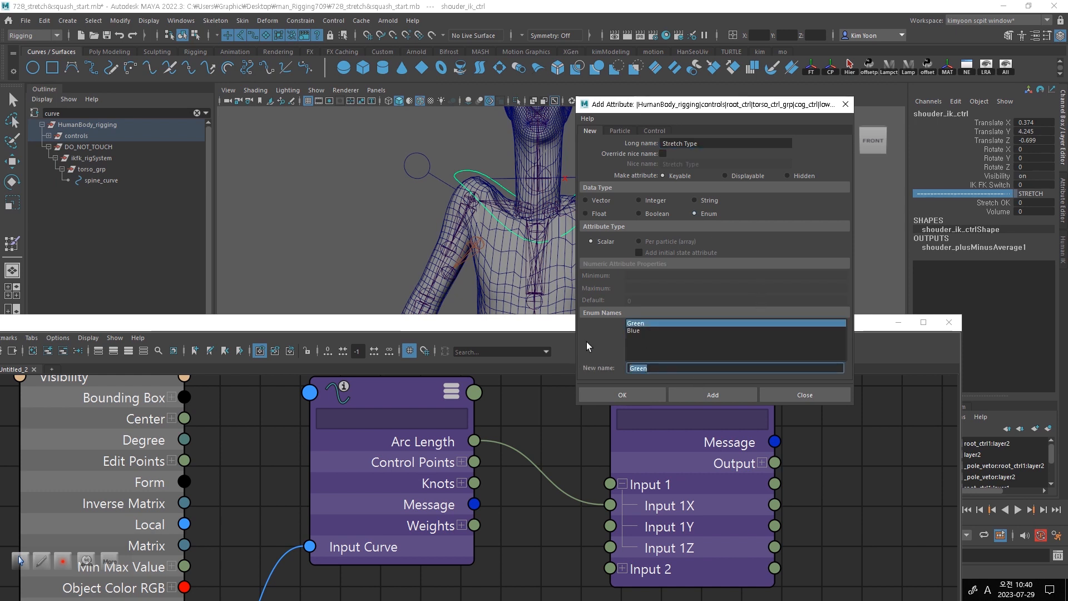
text(B)
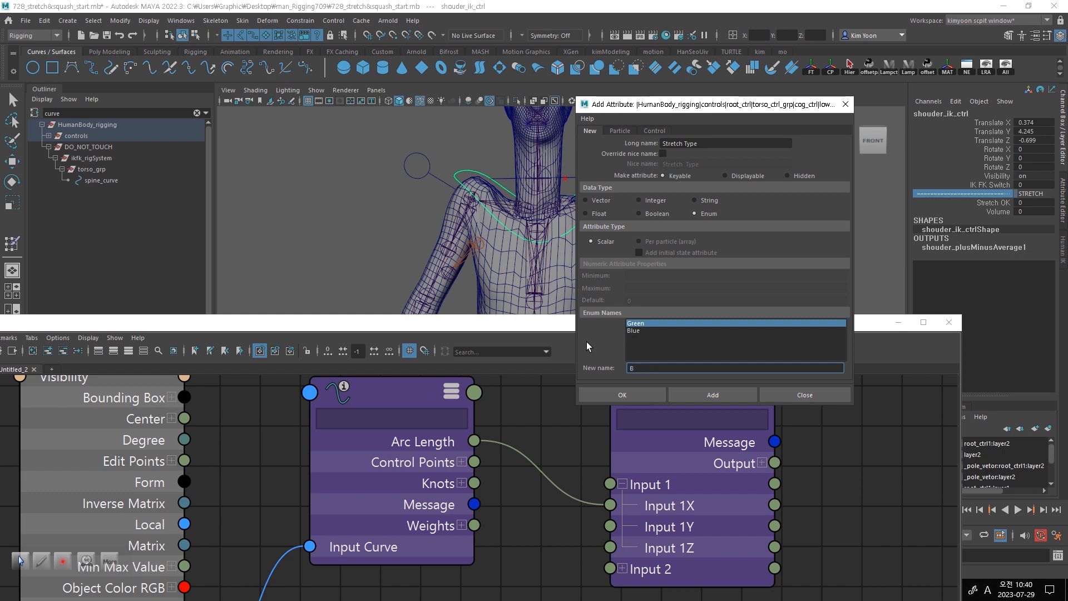
text(oth)
click(658, 337)
- Rename the second enum entry of Stretch Type from Blue to Stretch
click(644, 330)
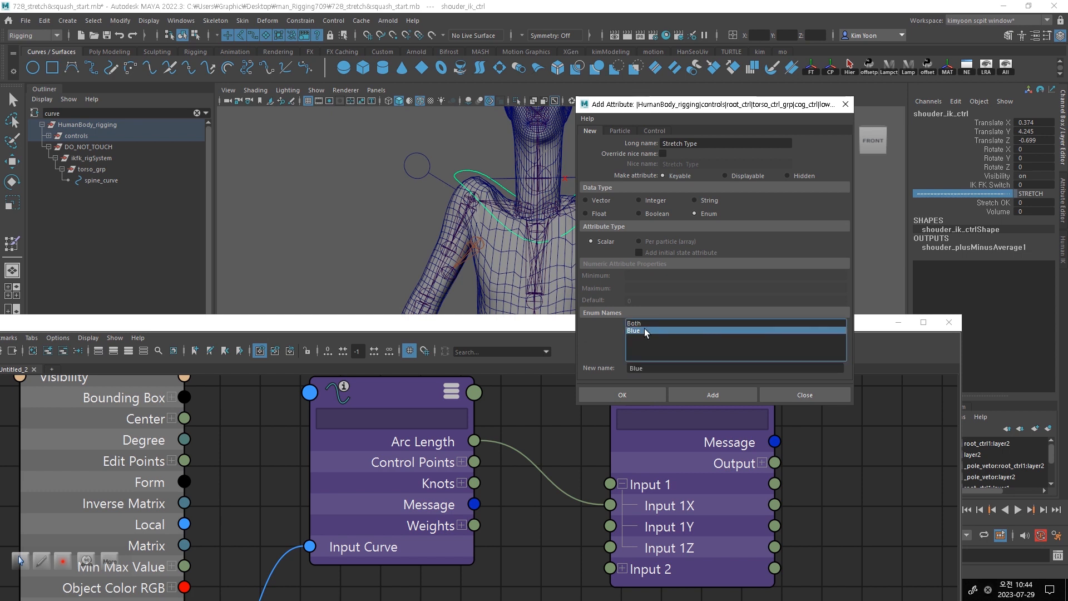
click(656, 368)
drag(656, 369, 586, 370)
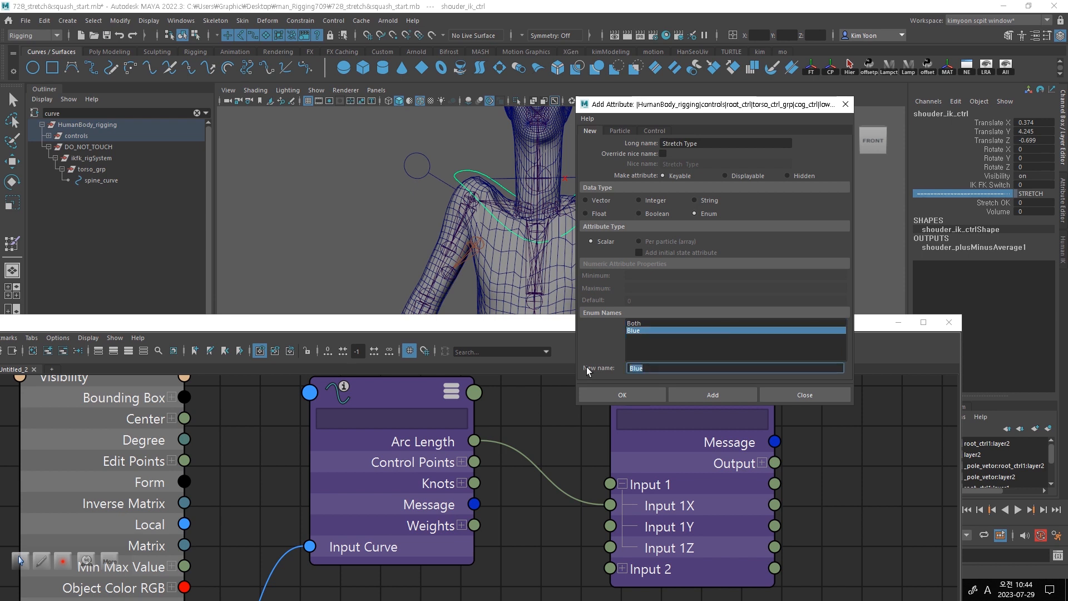
text(Stretch)
click(642, 342)
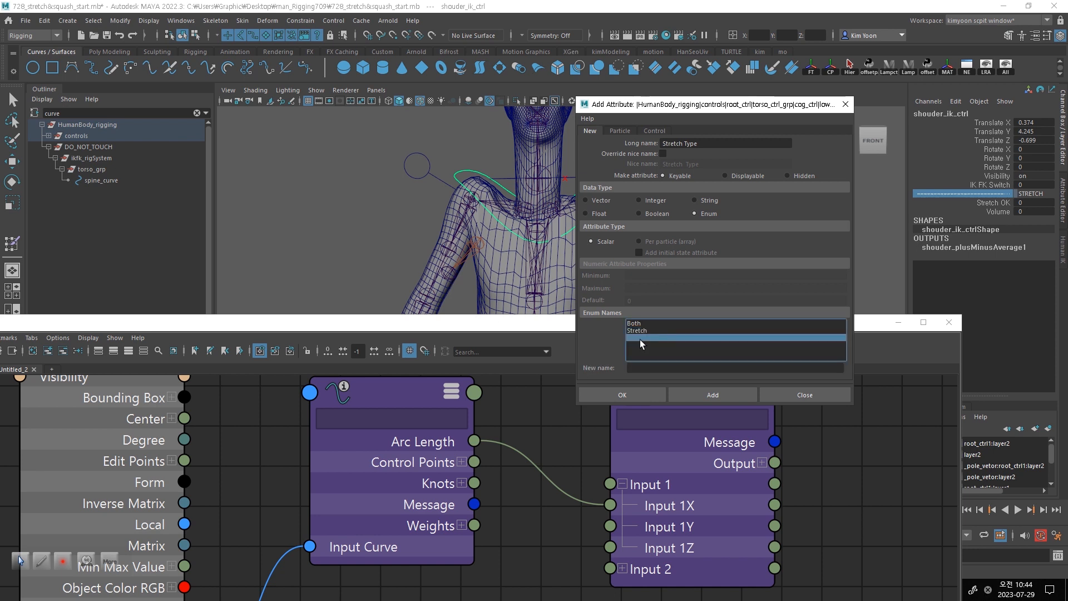
- Name the third enum entry of Stretch Type Squach and add the attribute to the shoulder IK control
click(666, 368)
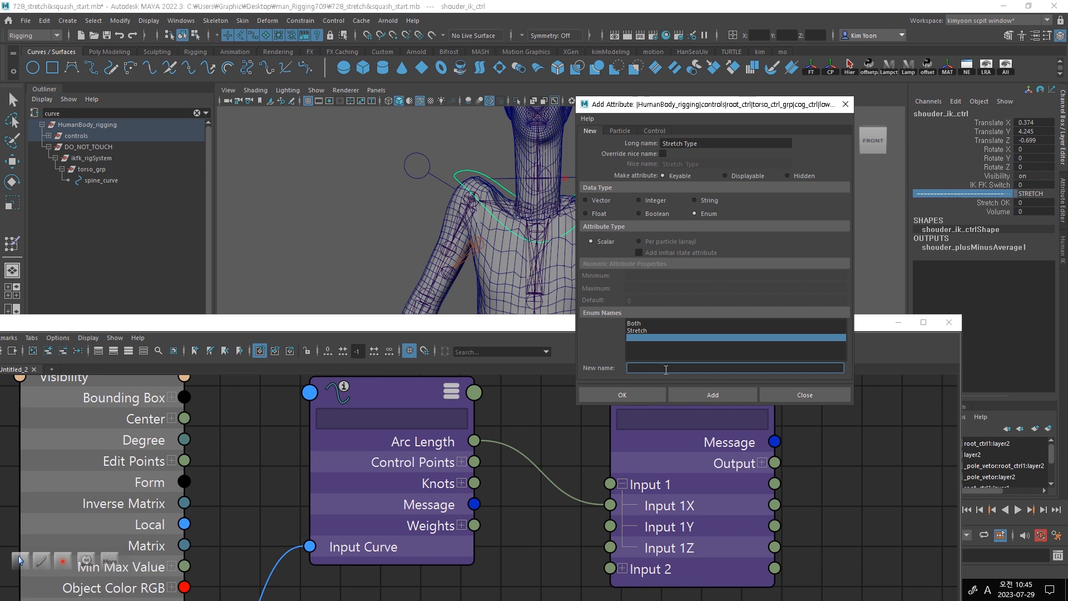
text(Squach)
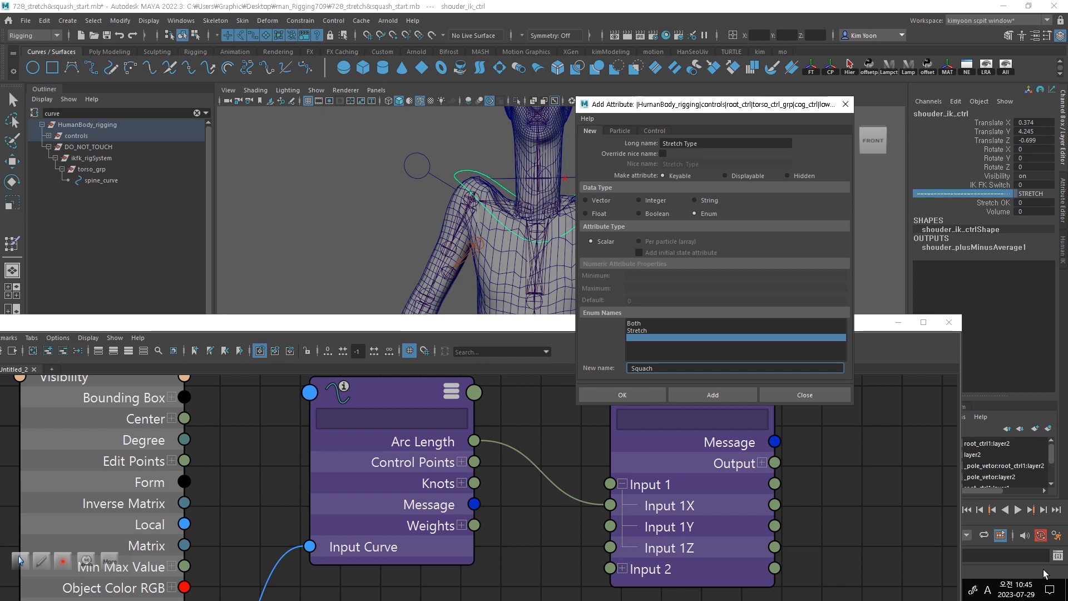
click(709, 393)
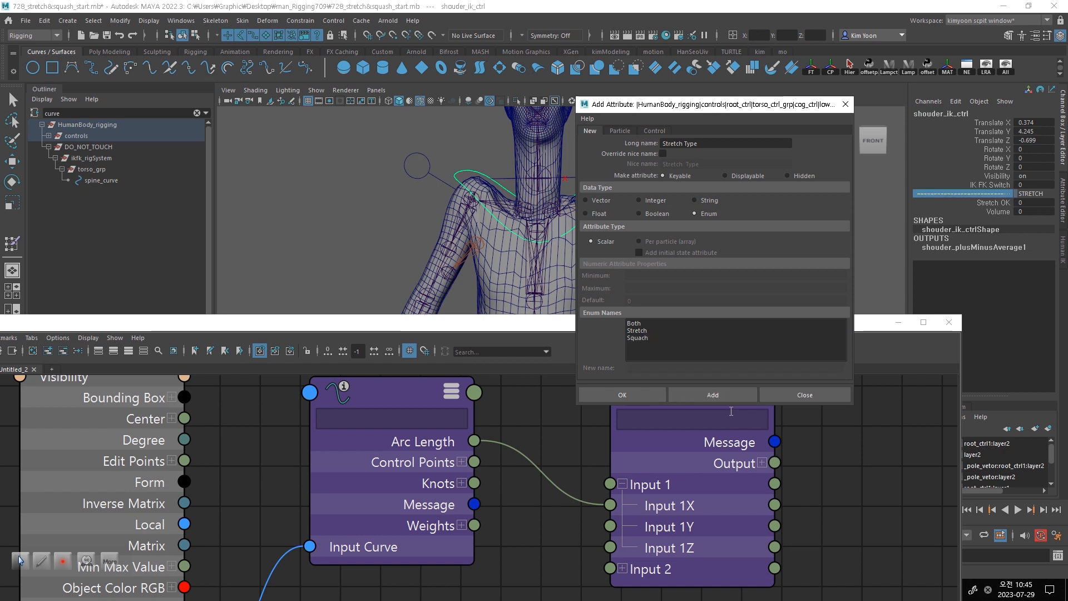
click(713, 396)
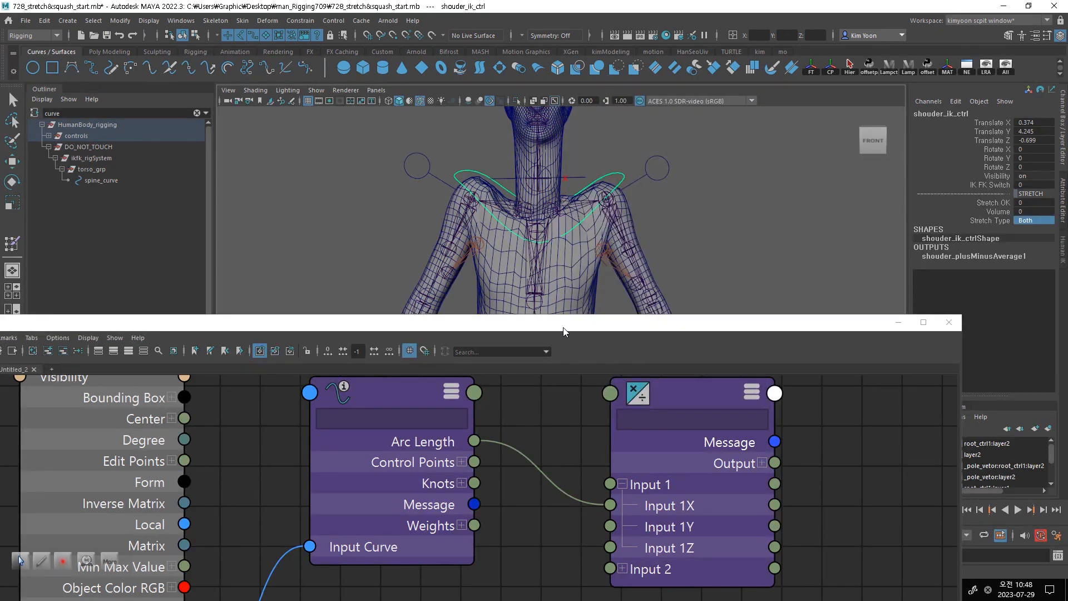
- Add shouder_ik_ctrl to the spine node graph and remove its shape node shouder_ik_ctrlShape from the graph
drag(564, 327, 552, 299)
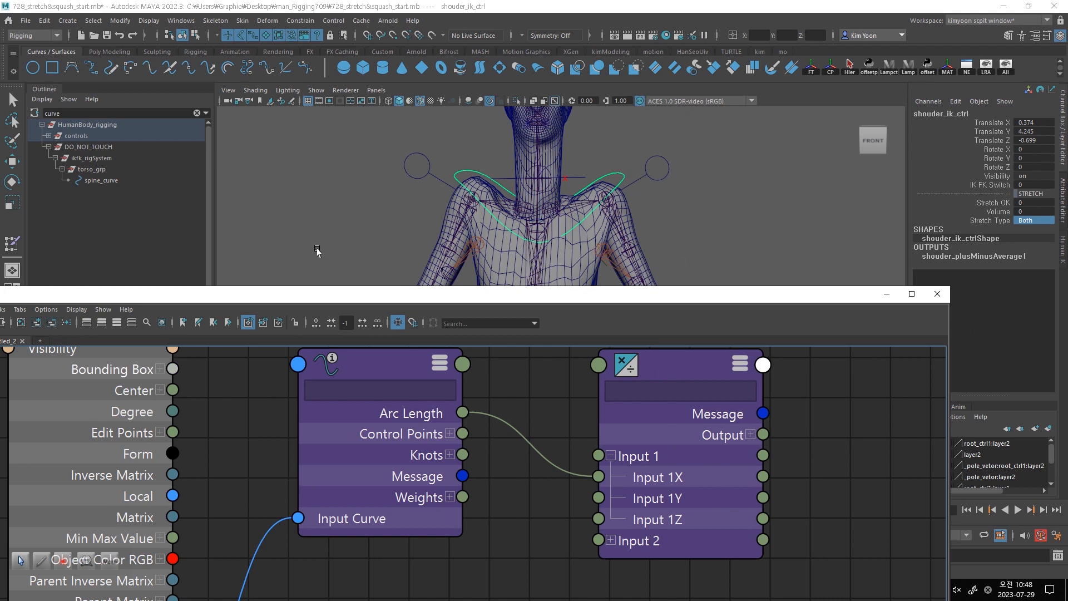
drag(269, 300, 329, 184)
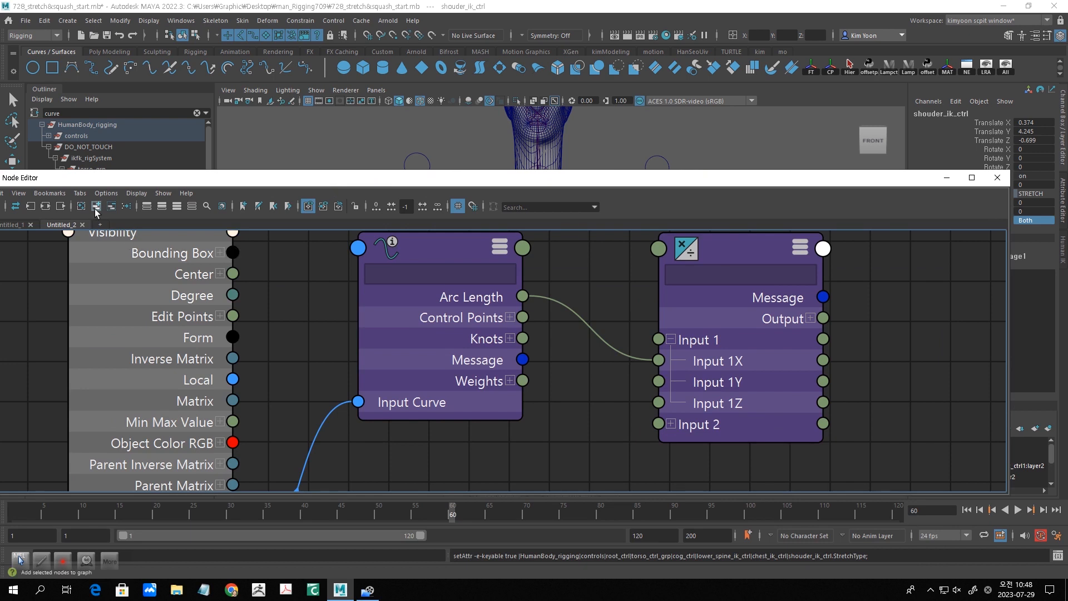
click(95, 207)
drag(528, 354, 501, 320)
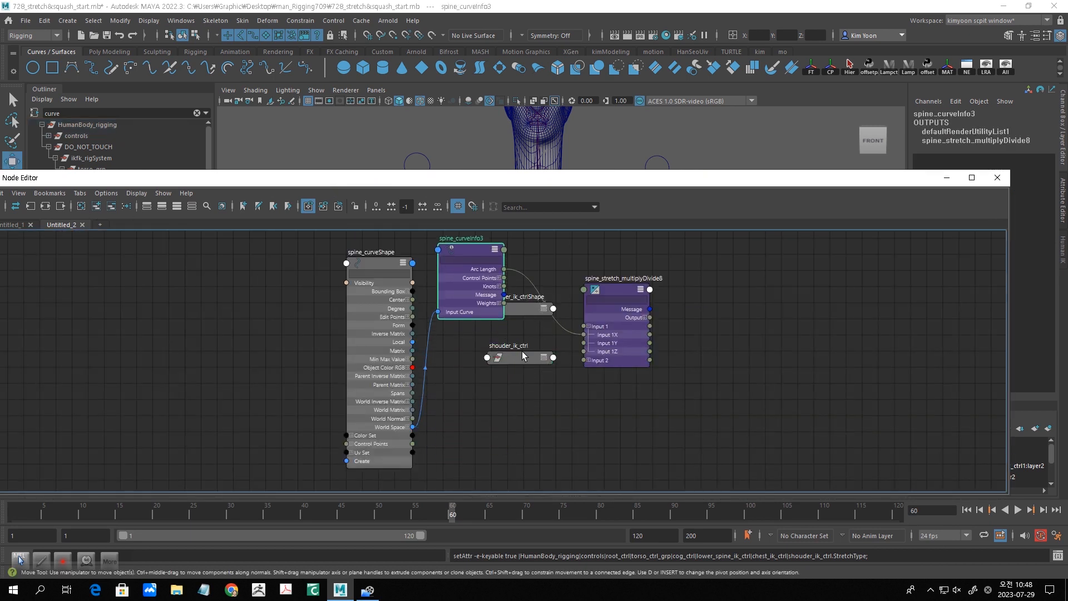
drag(522, 356, 497, 448)
drag(523, 313, 523, 383)
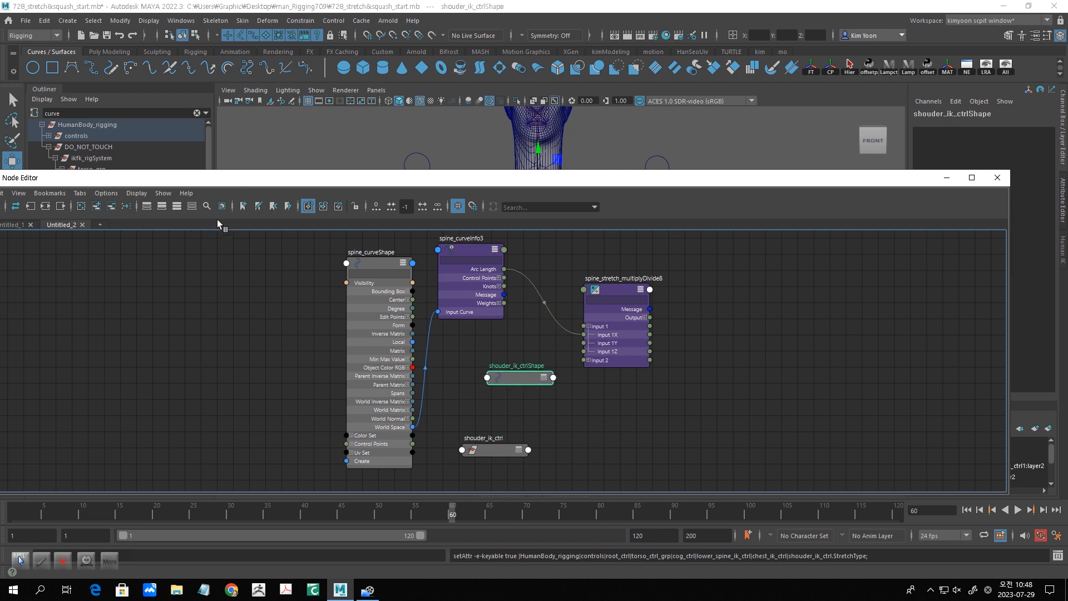
click(113, 206)
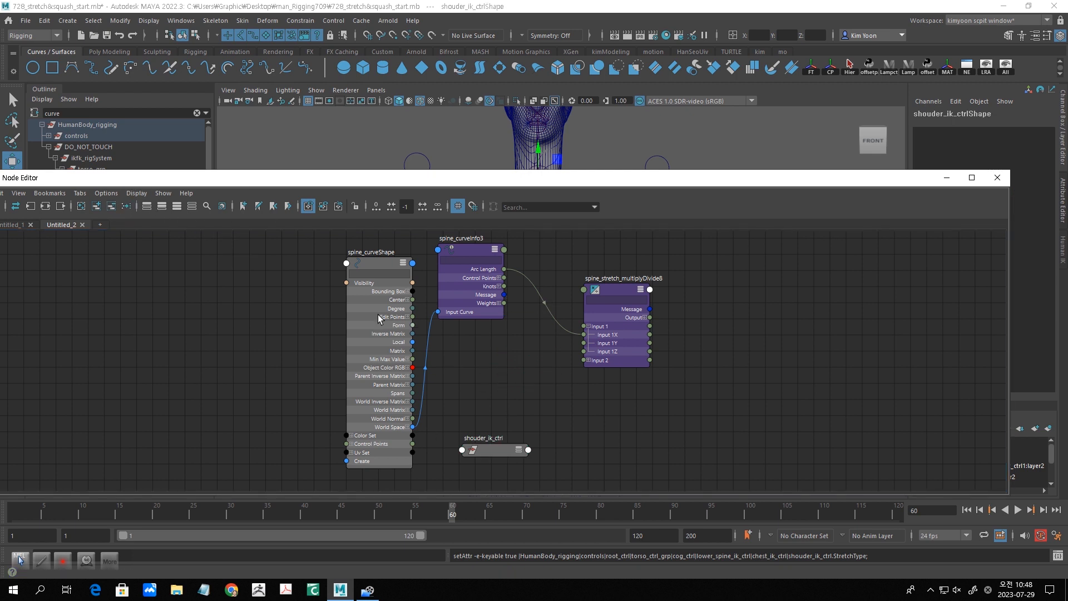
- Collapse the spine_curveShape and spine_curveInfo3 nodes and place spine_stretch_multiplyDivide8 and shouder_ik_ctrl close beside them
click(371, 264)
key(1)
drag(469, 247, 460, 258)
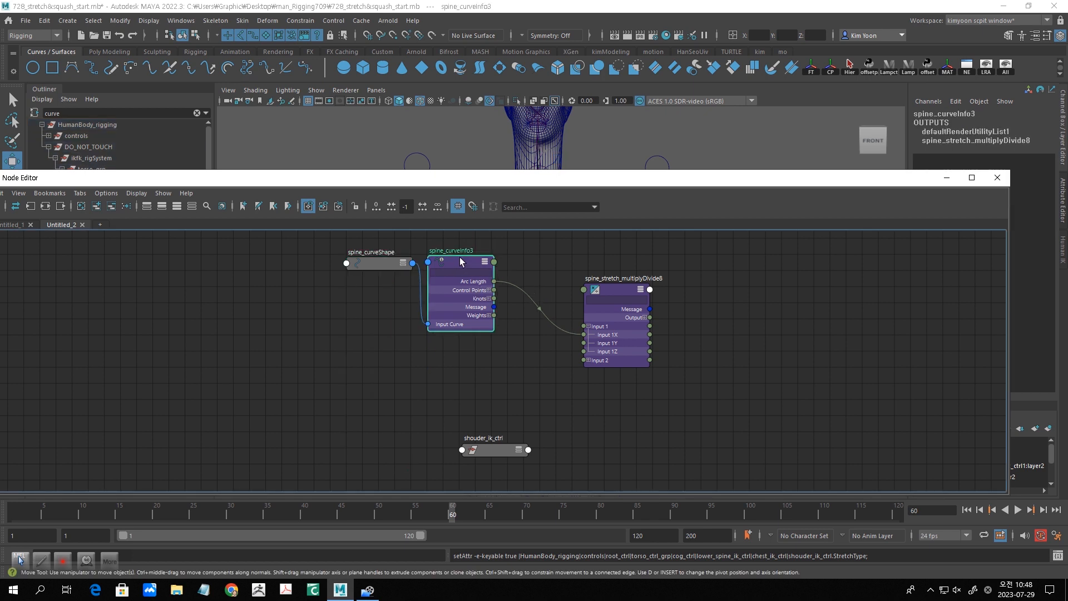
key(1)
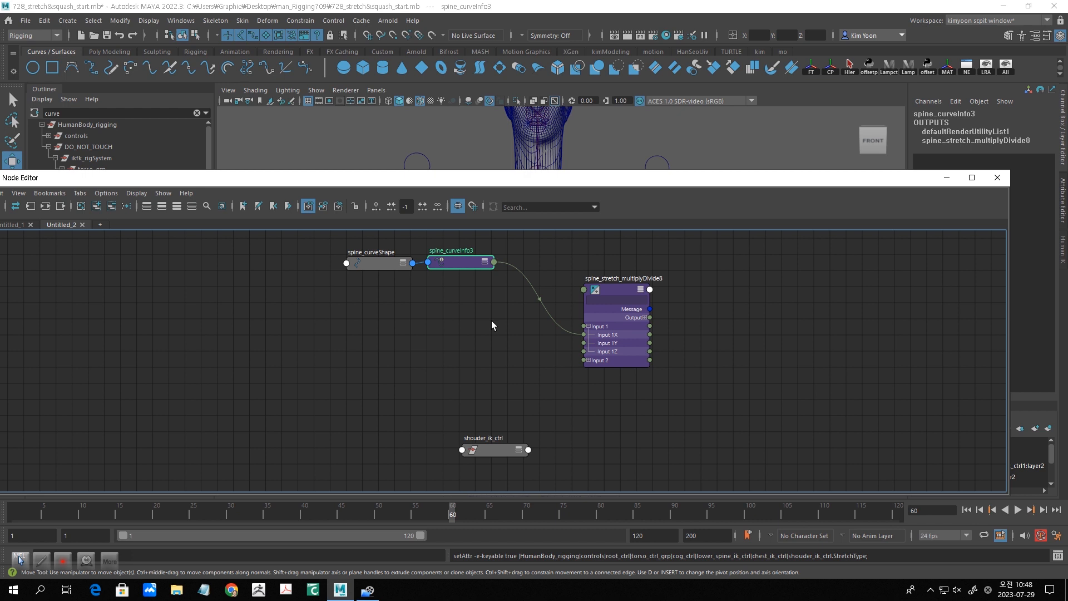
middle_drag(481, 345, 393, 348)
drag(539, 294, 466, 272)
drag(398, 465, 436, 382)
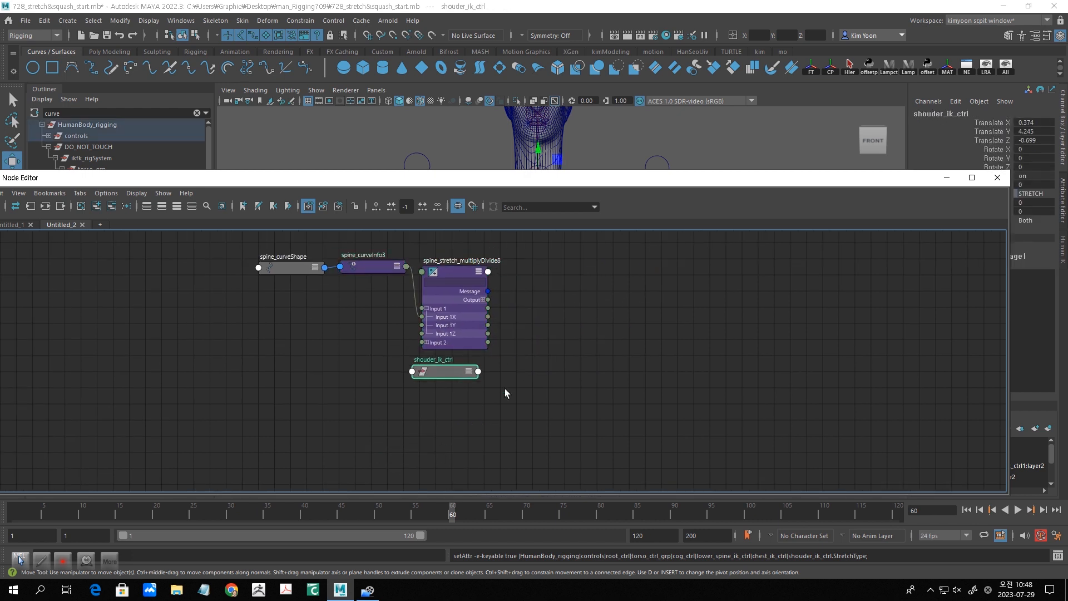
- Create a blendColors node in the graph and expand it to show its connectable attributes
key(Tab)
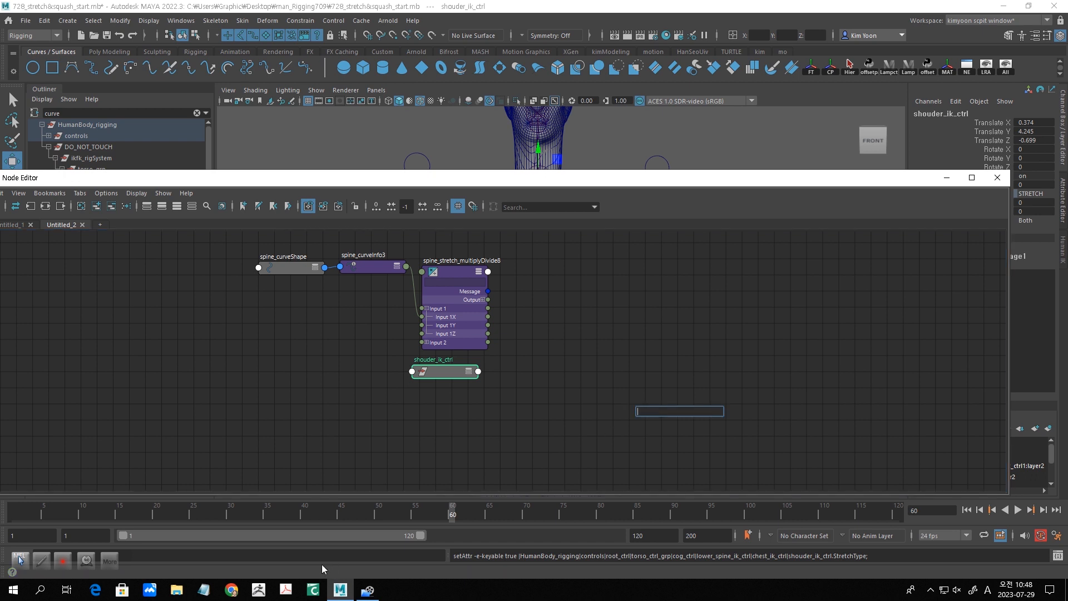
text(blend)
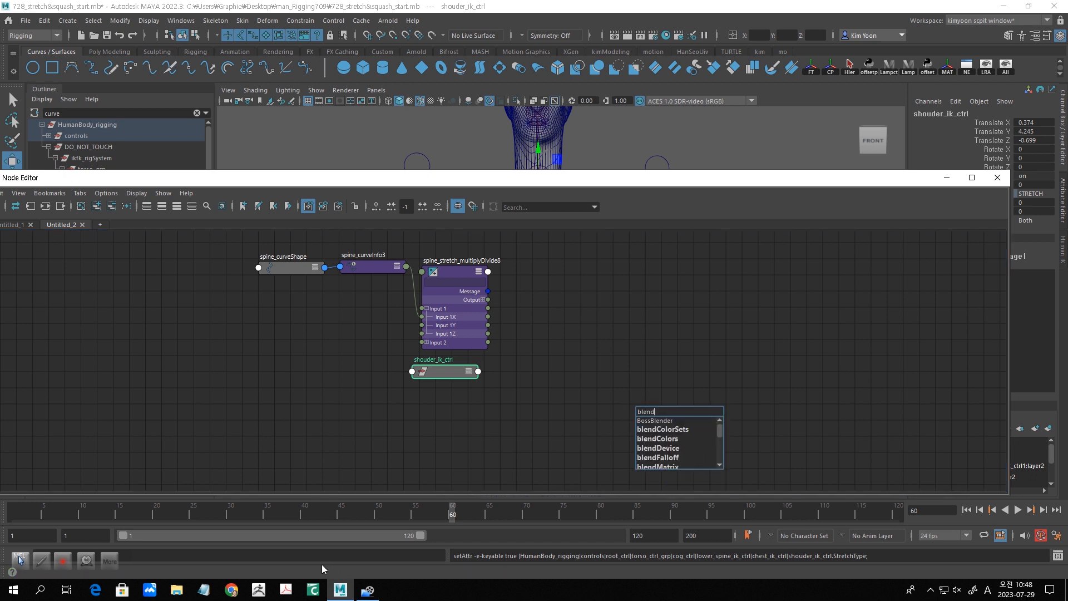
text(c)
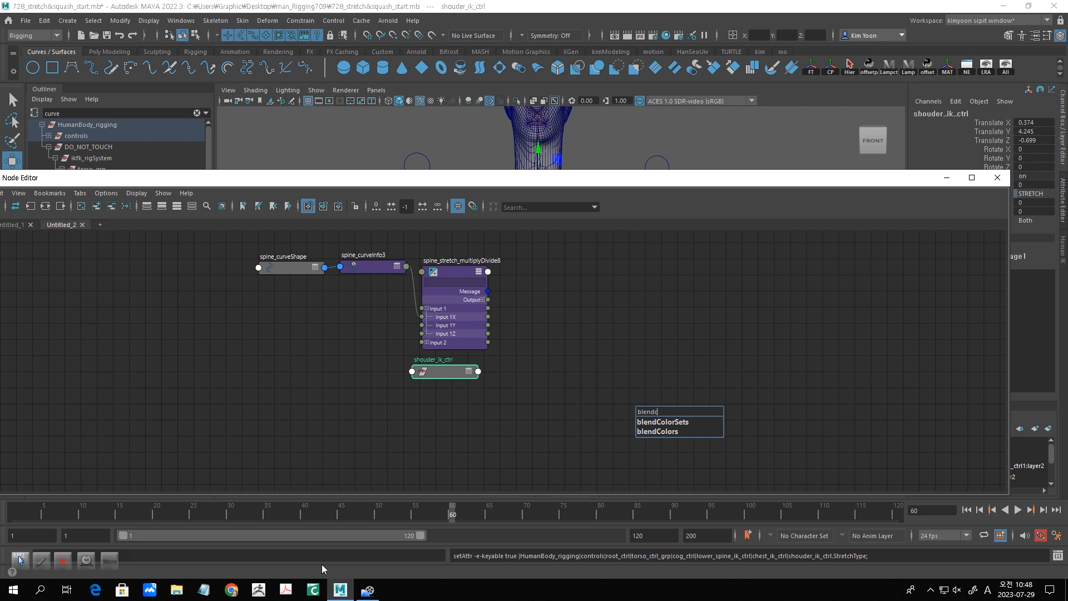
click(654, 434)
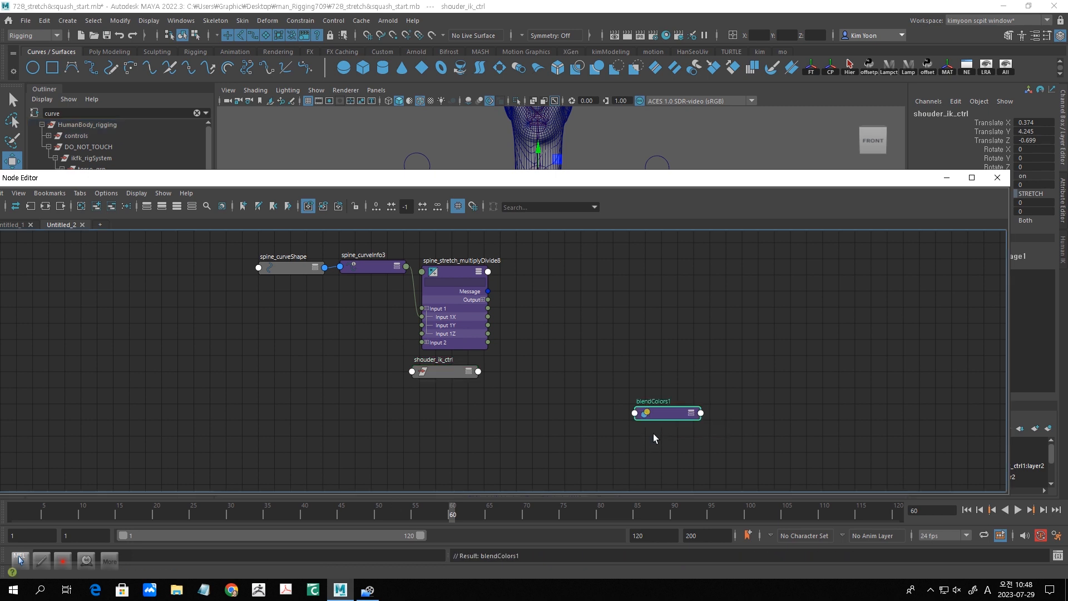
drag(681, 410, 666, 351)
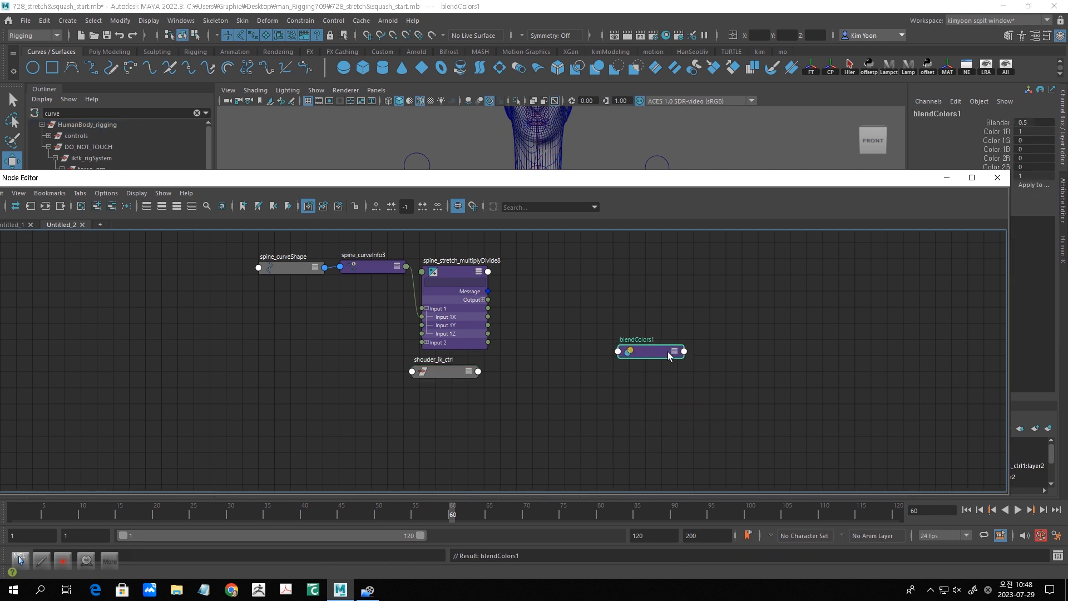
click(675, 352)
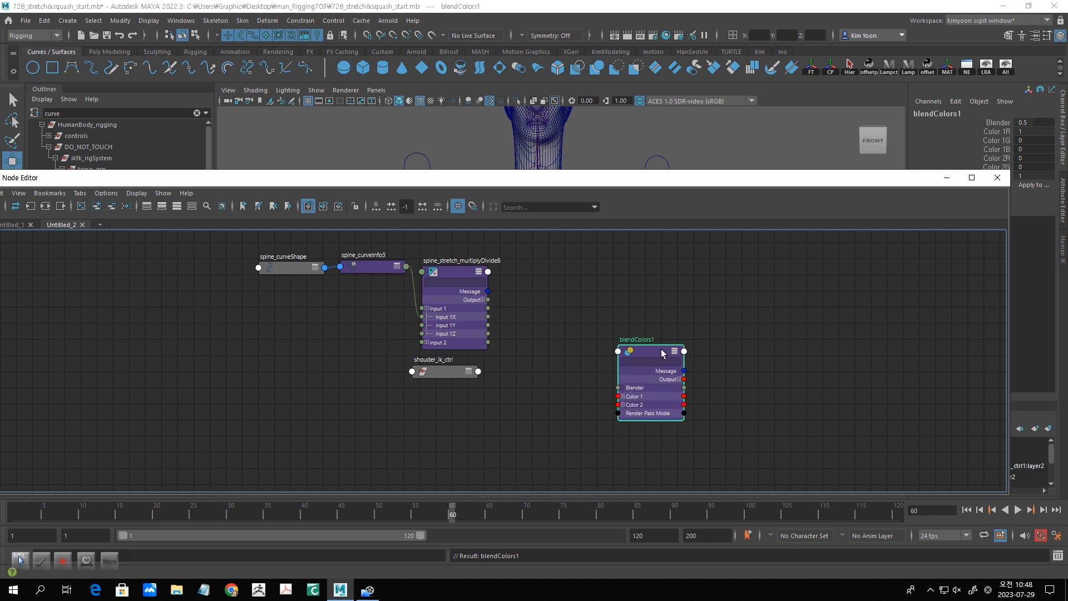
- Set Color 1R, 1G, 1B, 2R and 2G of the blendColors node to 1
drag(704, 180, 422, 176)
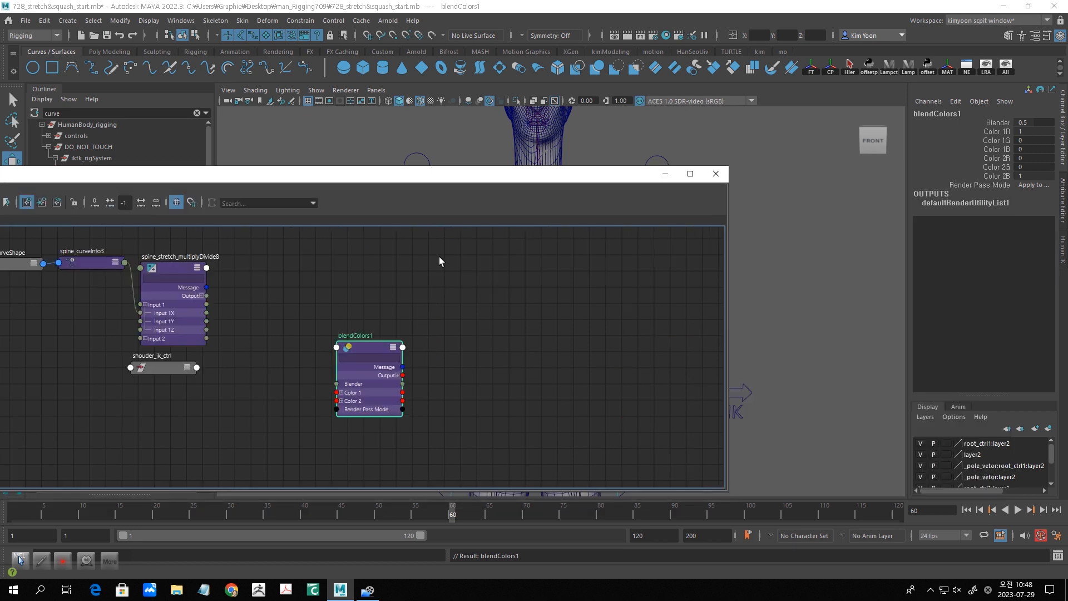
scroll(441, 321, up, 2)
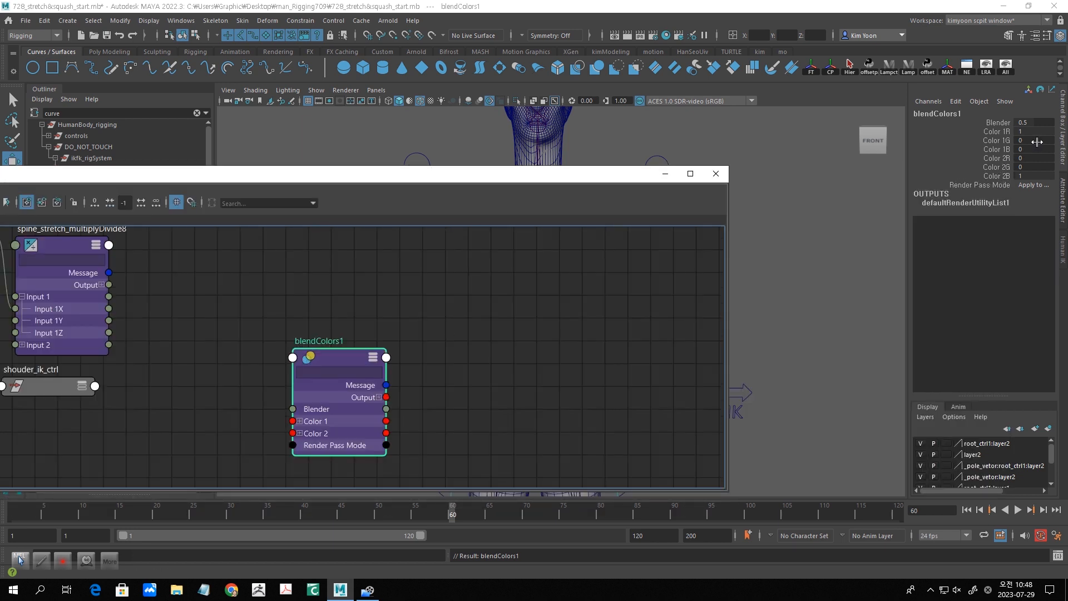
drag(1038, 132, 1040, 170)
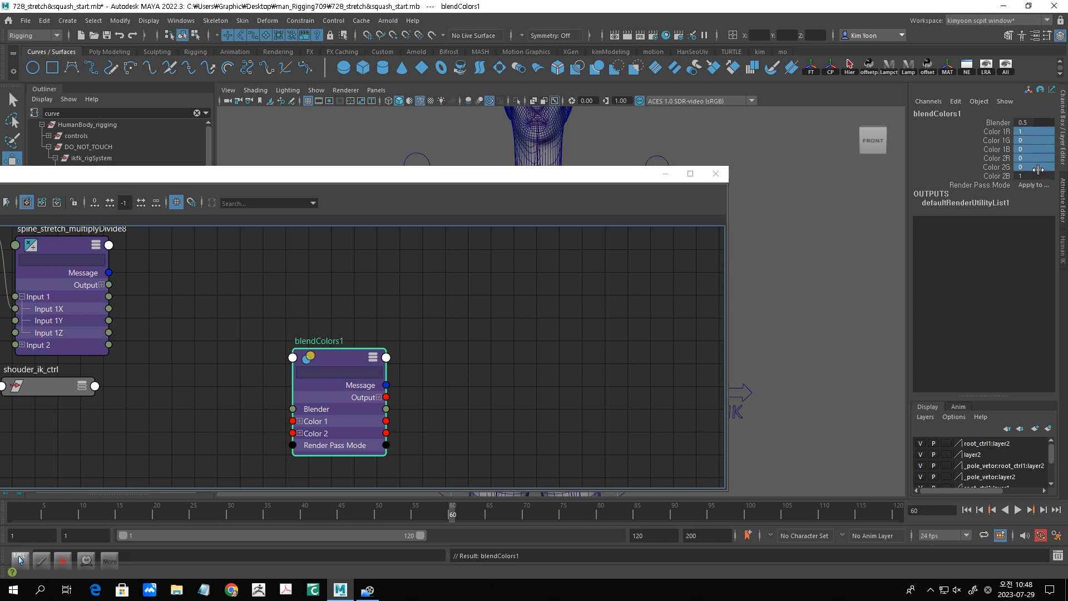
text(1)
key(Return)
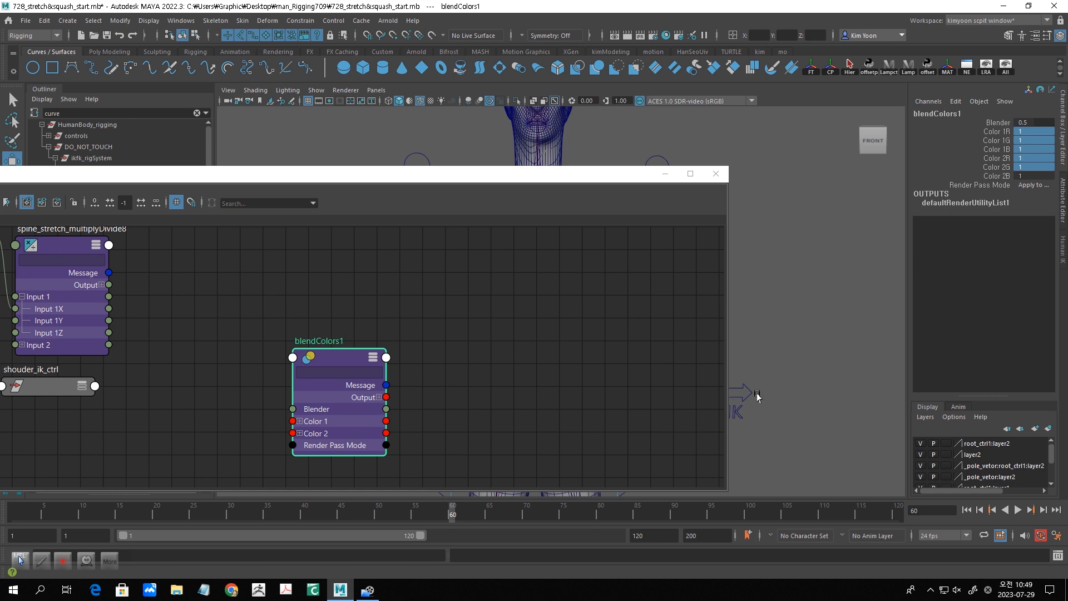
- Duplicate the blendColors node twice and spread out the three nodes in the graph
drag(342, 355, 354, 351)
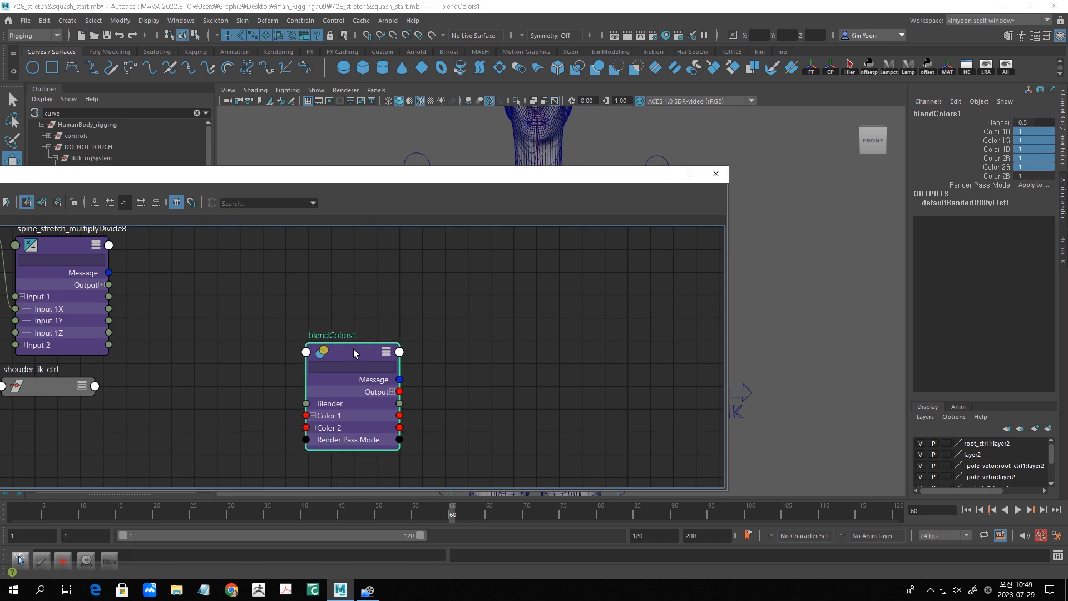
key(ctrl+d)
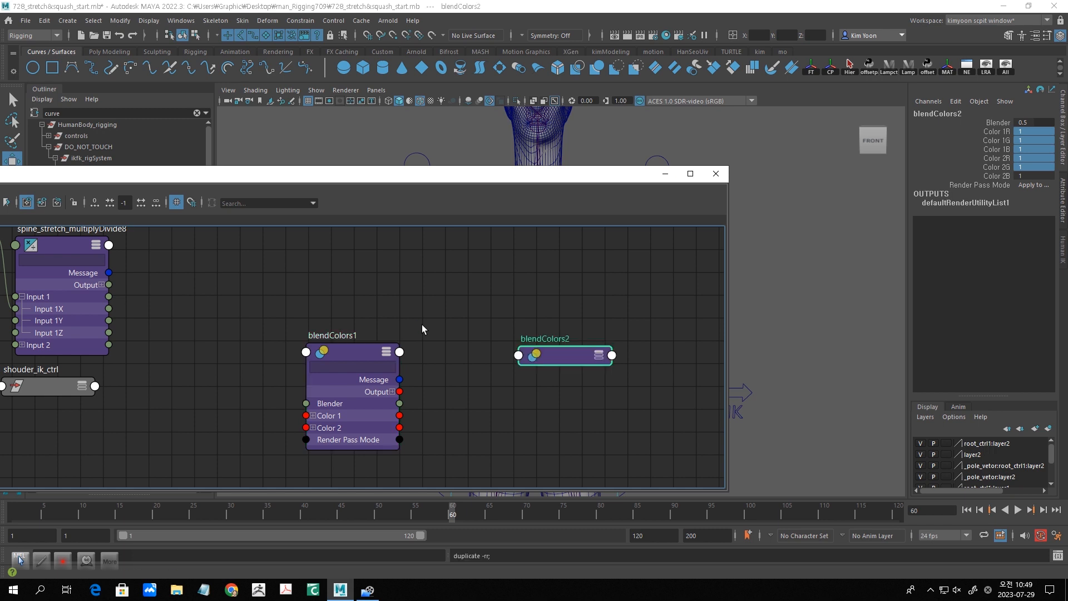
key(ctrl+d)
drag(437, 280, 485, 271)
drag(344, 349, 331, 335)
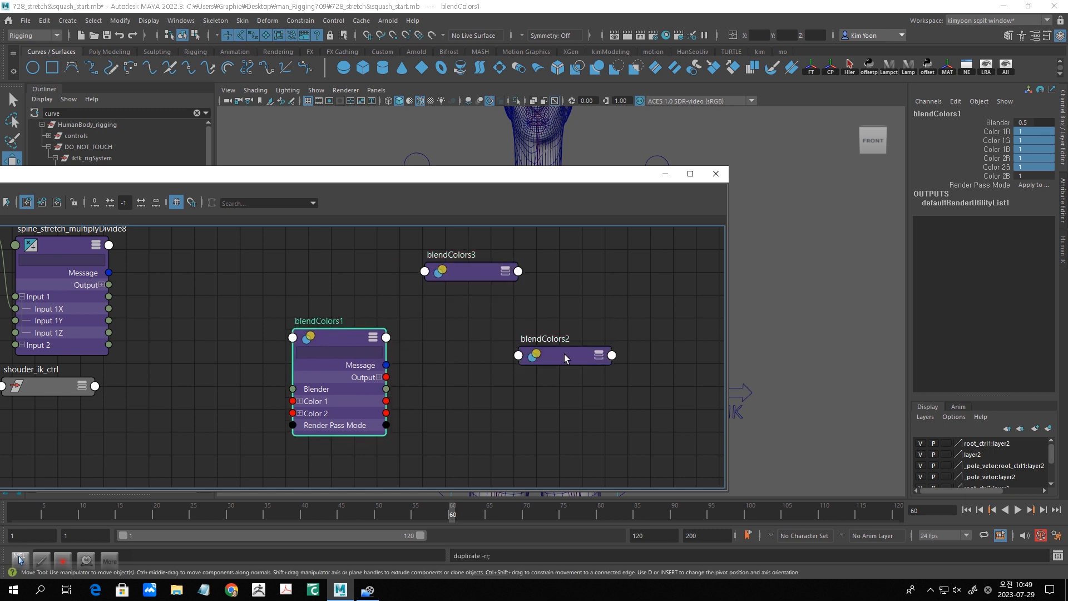
drag(564, 354, 520, 340)
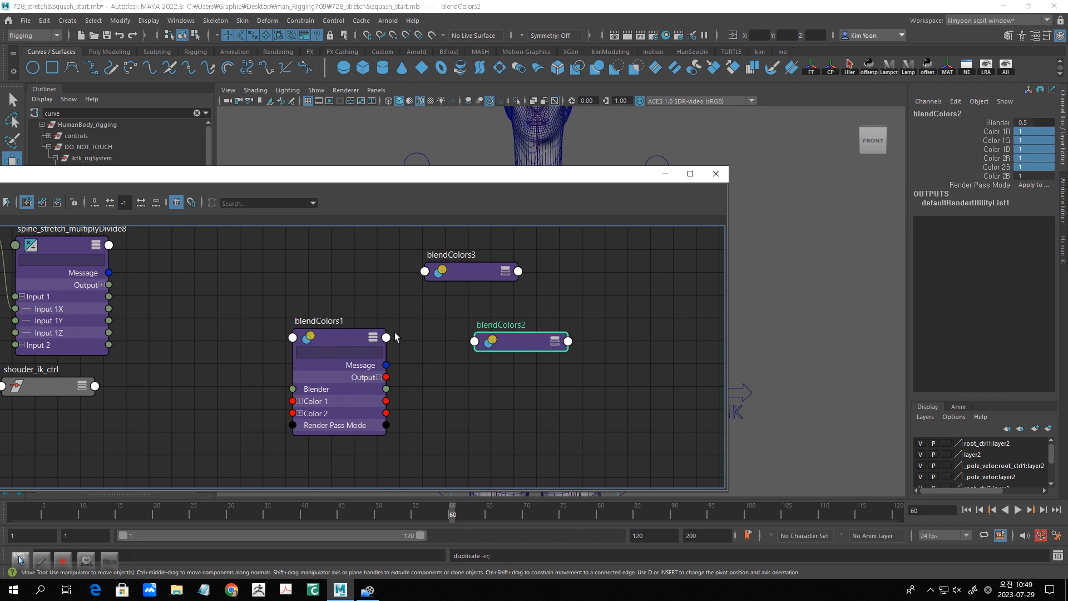
- Rename the blendColors1 node as spine_stretchOK_blendColors1
alt+middle_drag(414, 336, 566, 348)
double_click(469, 334)
text(spine)
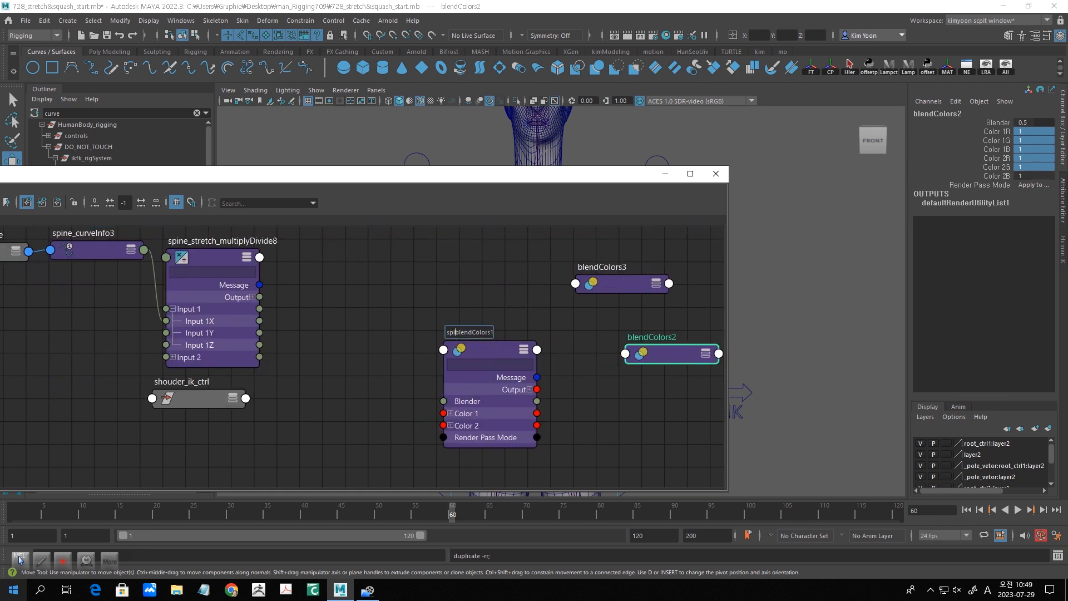
text(_stretchOK_)
key(Return)
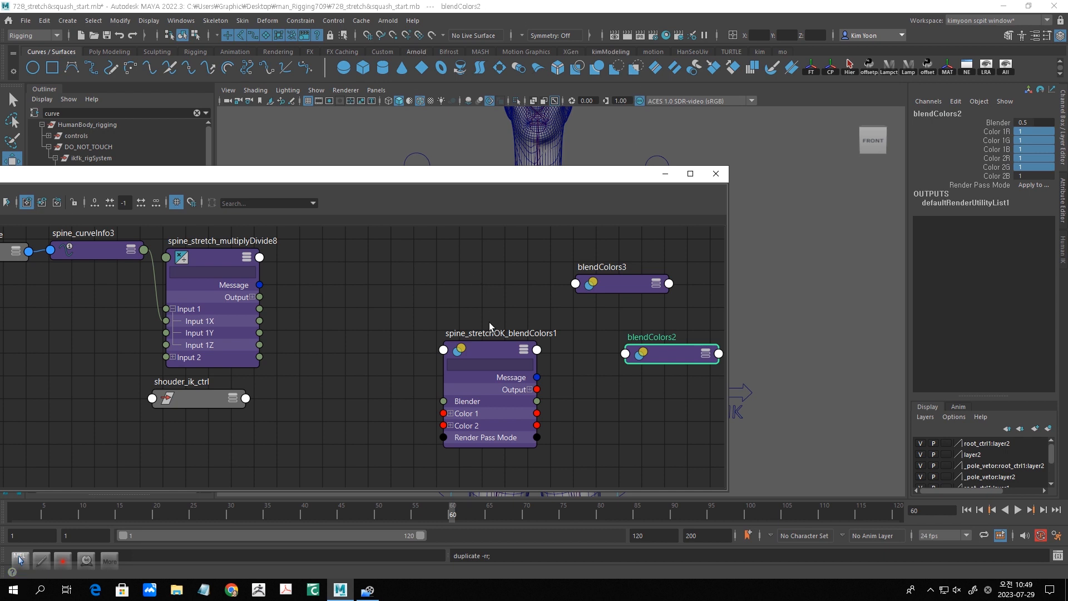
- Move the spine_stretchOK_blendColors1 node closer to the multiplyDivide node and place blendColors2 above it
click(484, 342)
drag(484, 342, 404, 357)
drag(654, 340, 465, 266)
- Rename the blendColors2 node by adding the prefix spine_stretch_joint_ to its name
double_click(447, 266)
click(443, 263)
text(spine)
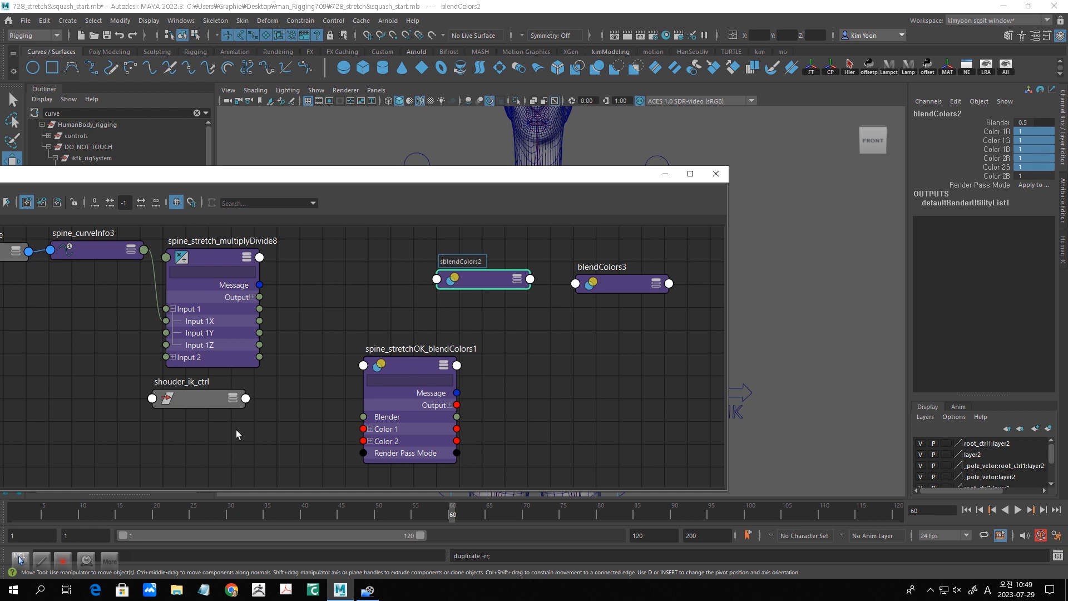
text(_)
text(s)
text(tr)
key(BackSpace)
text(retch_joint_)
key(Return)
- Rename the blendColors3 node as spine_volume_blendColors3
double_click(613, 268)
click(579, 267)
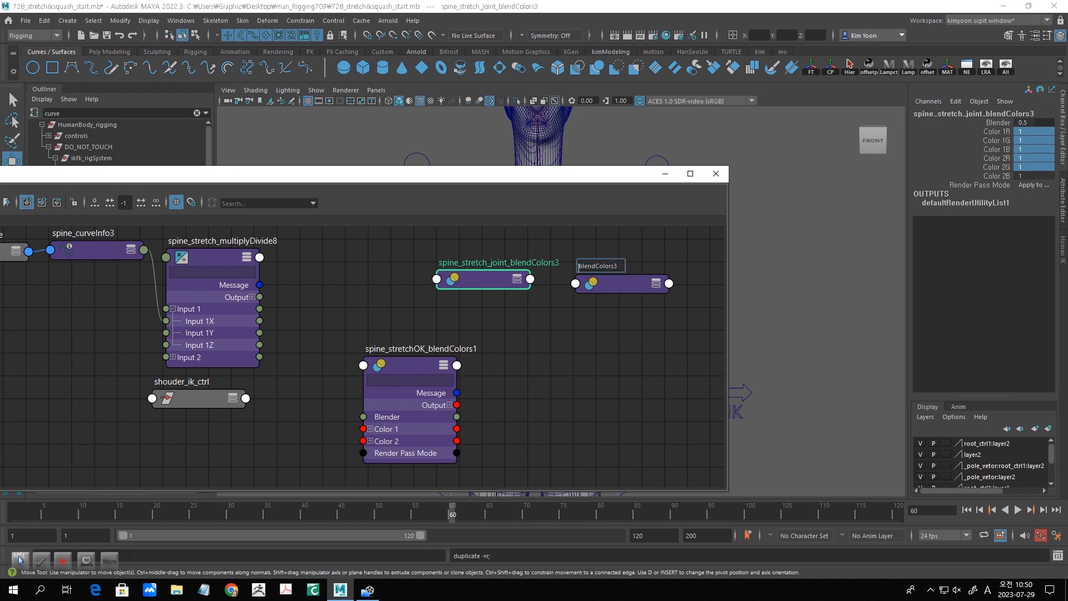
text(spine_volume_b)
key(Return)
- Stack the volume, stretch joint and stretchOK blendColors nodes above one another and expand the attributes of the shouder_ik_ctrl node
drag(630, 284, 633, 292)
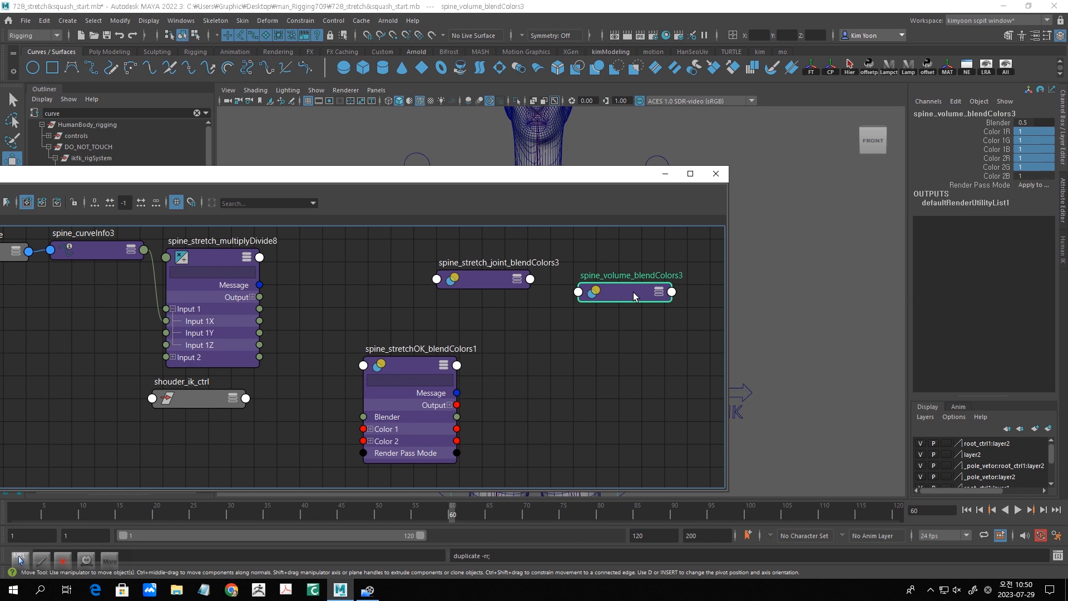
drag(484, 285, 502, 324)
drag(639, 300, 540, 266)
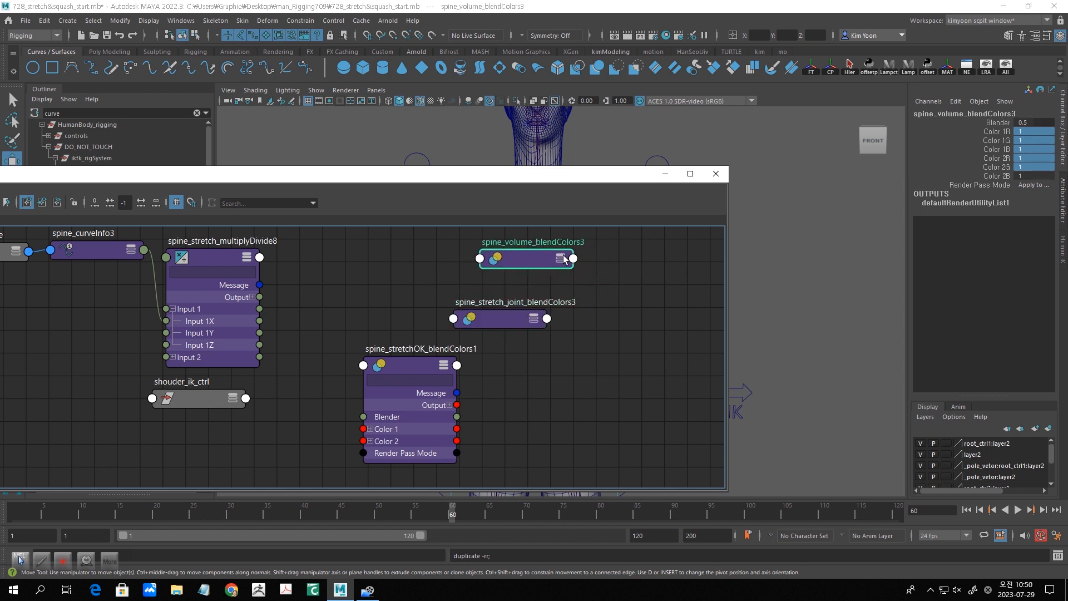
drag(545, 256, 542, 258)
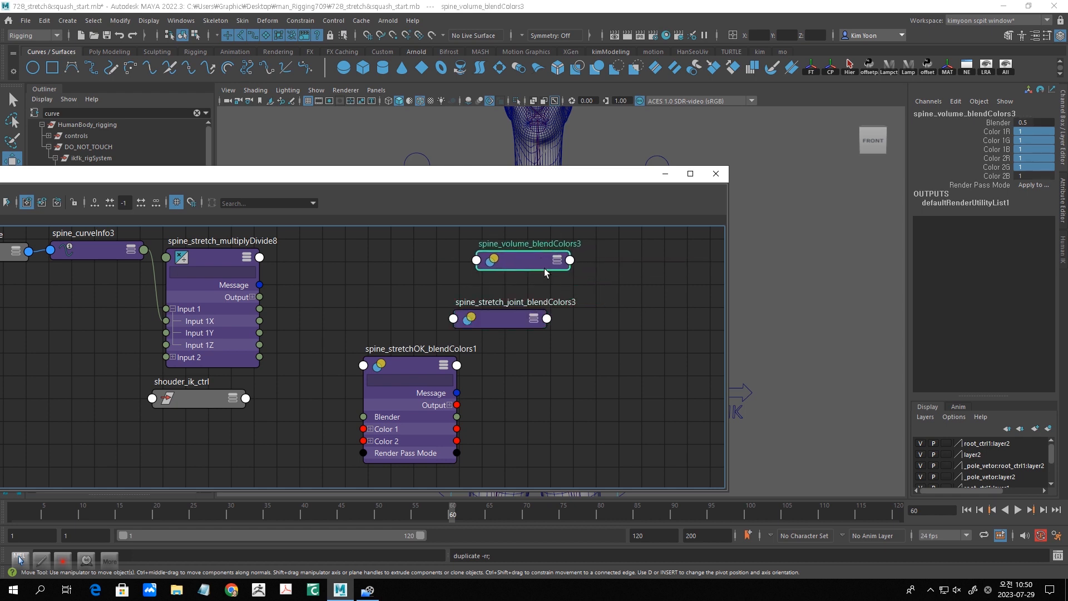
shift+drag(409, 353, 479, 356)
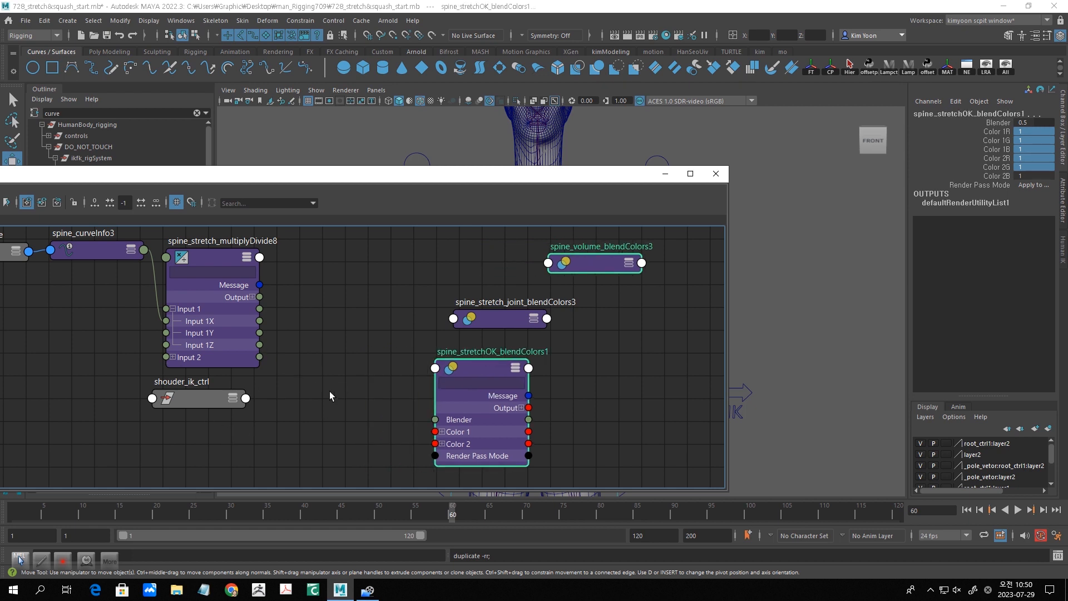
click(230, 400)
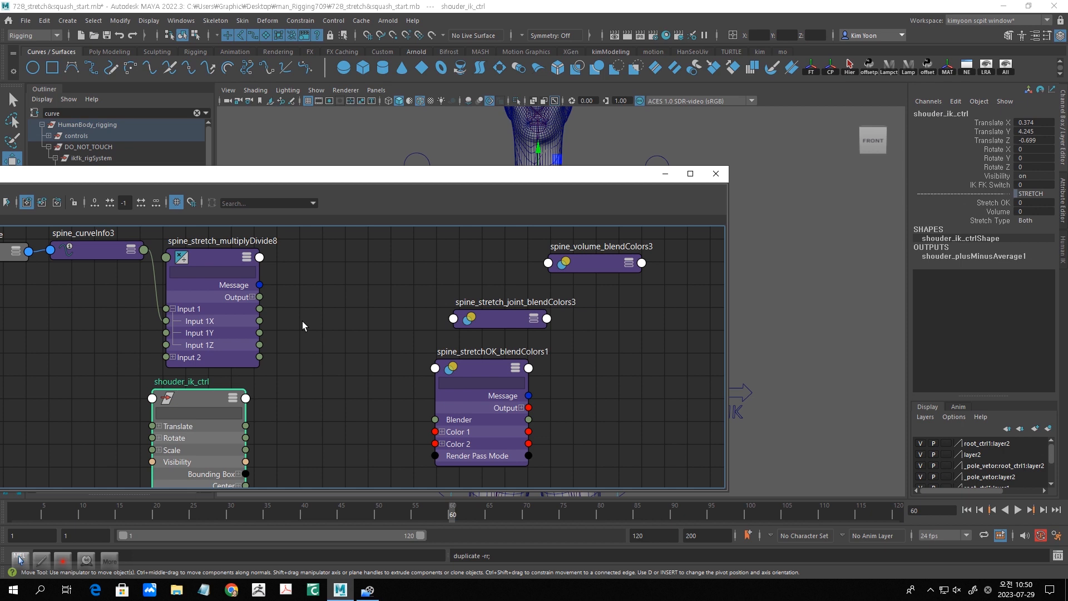
- Connect the Stretch OK attribute of shouder_ik_ctrl to the Blender input of spine_stretchOK_blendColors1
drag(218, 255, 216, 195)
middle_drag(310, 377, 344, 296)
drag(224, 316, 229, 232)
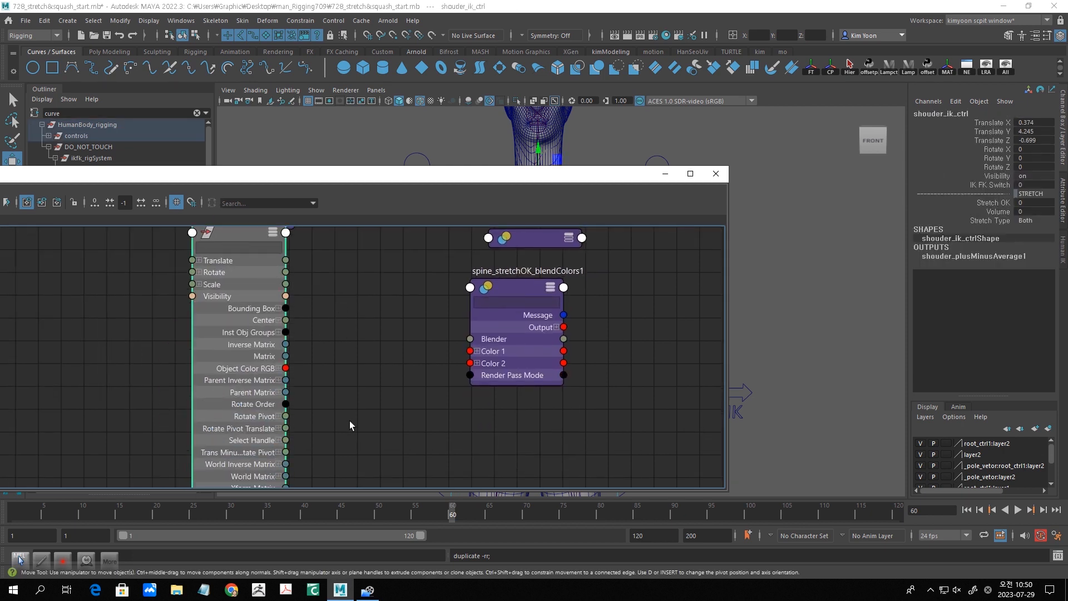
scroll(350, 420, down, 2)
middle_drag(349, 419, 343, 392)
drag(470, 369, 470, 363)
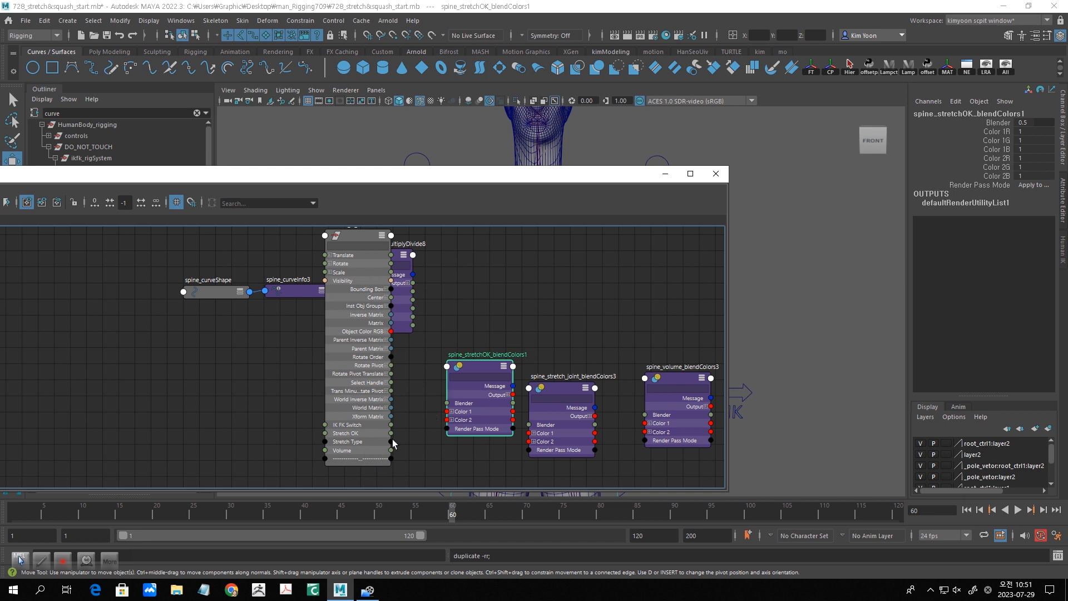
drag(424, 409, 448, 404)
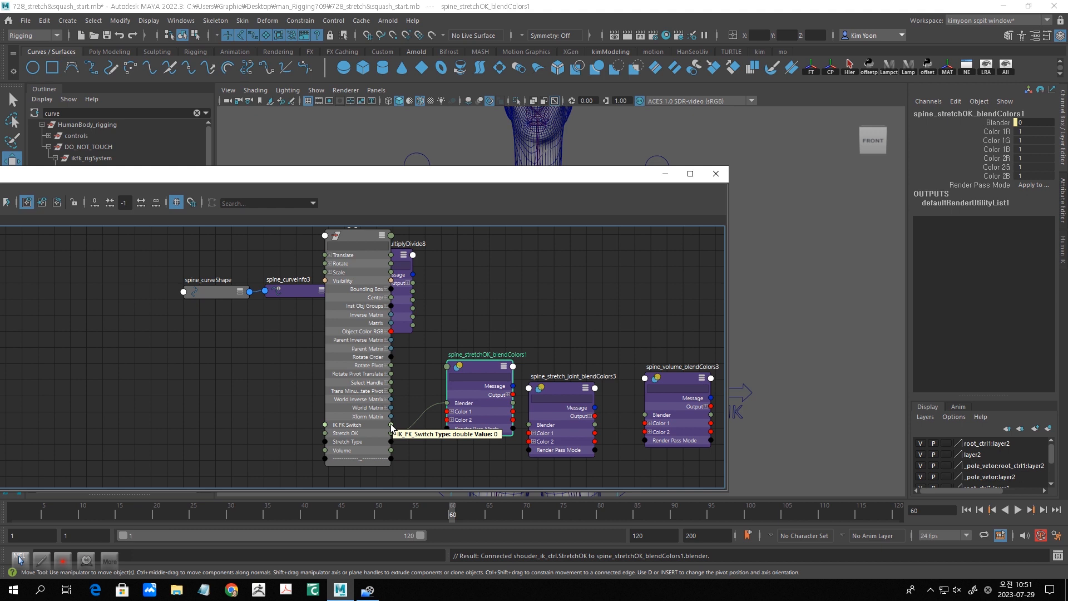
- Connect the IK FK Switch attribute of shouder_ik_ctrl to the Blender input of spine_stretch_joint_blendColors3 and place that node beside spine_stretchOK_blendColors1
drag(392, 428, 530, 389)
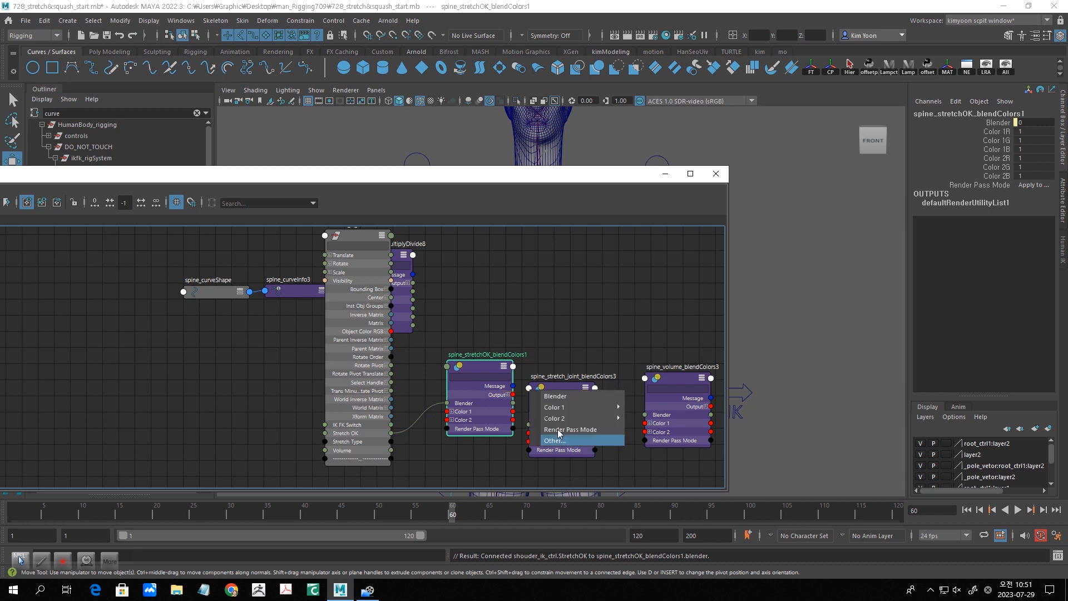
mouse_move(565, 409)
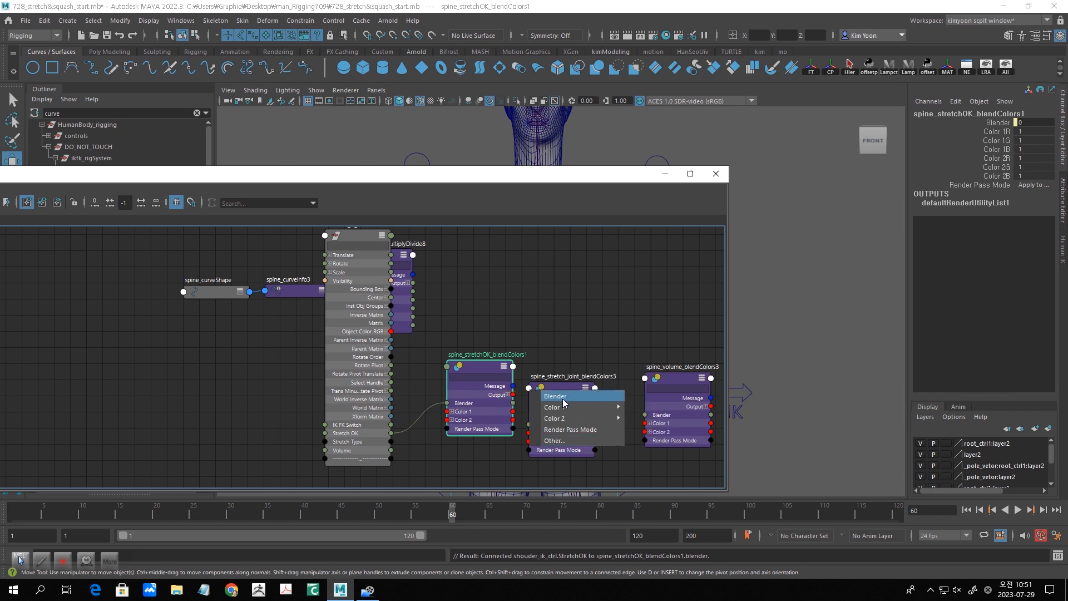
click(563, 398)
drag(560, 388, 564, 376)
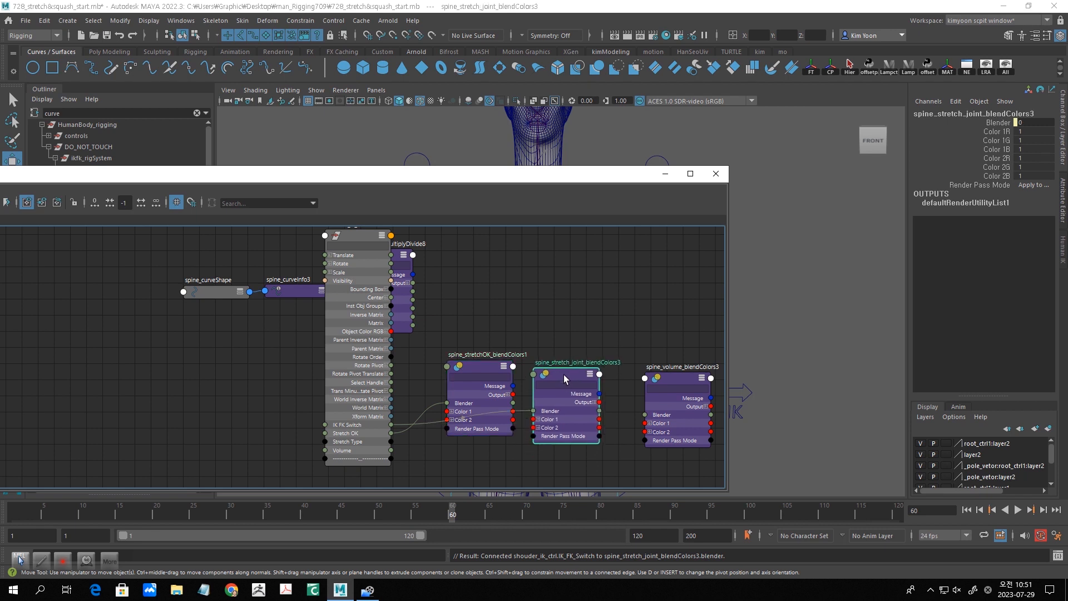
click(486, 366)
drag(477, 335, 551, 408)
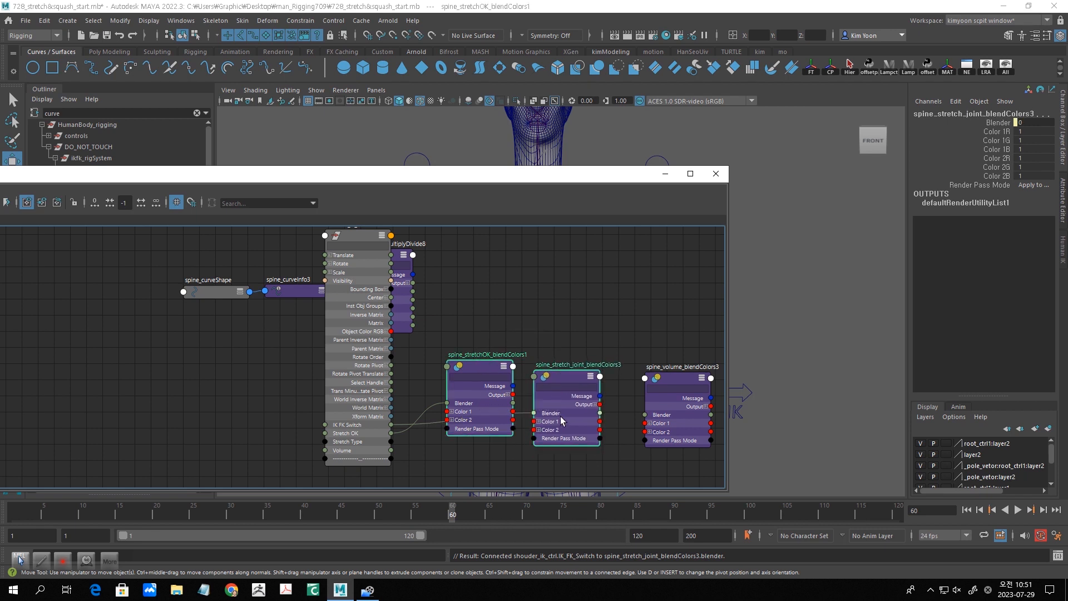
- Connect the Volume attribute of shouder_ik_ctrl to the Blender input of spine_volume_blendColors3 and line up the three blendColors nodes in a row
drag(665, 382, 663, 330)
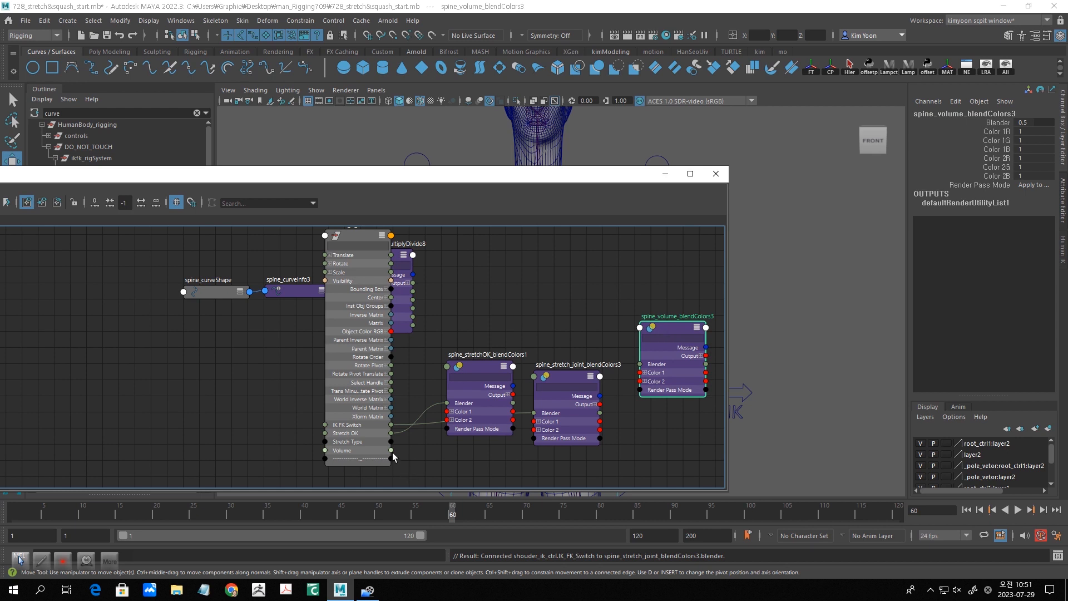
drag(391, 450, 641, 364)
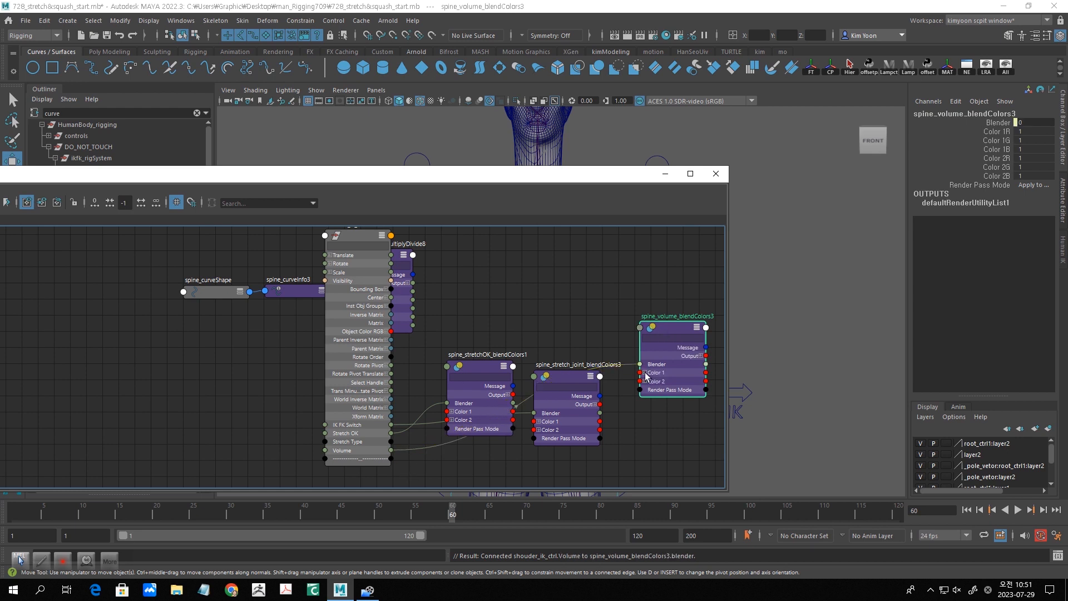
drag(665, 329, 675, 376)
drag(560, 374, 583, 369)
drag(487, 376, 515, 382)
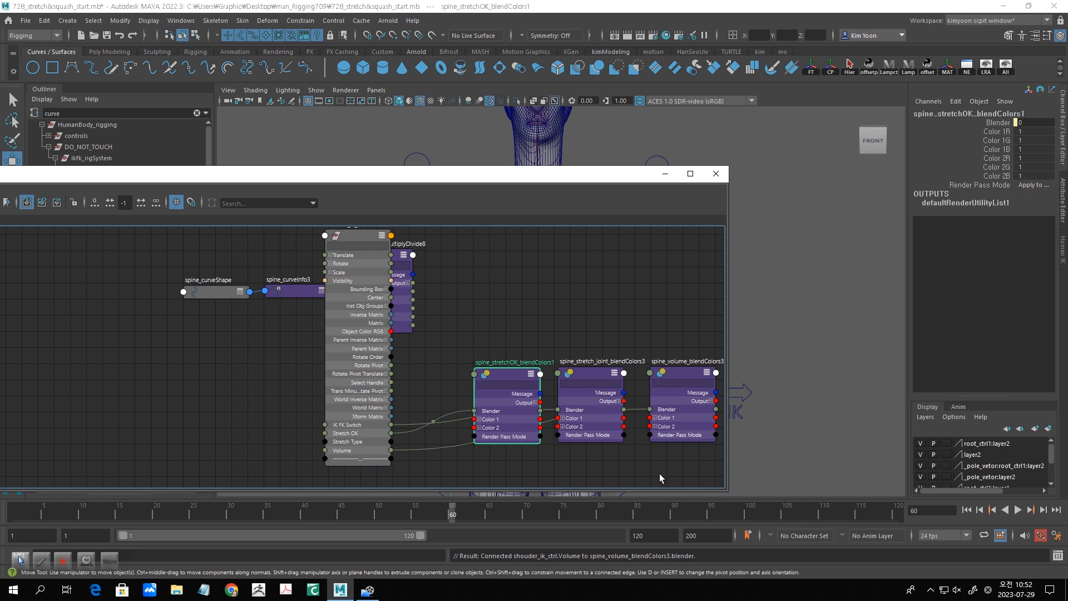
- Check the Stretch Type setting of shouder_ik_ctrl and move its node clear of spine_stretch_multiplyDivide8
click(366, 236)
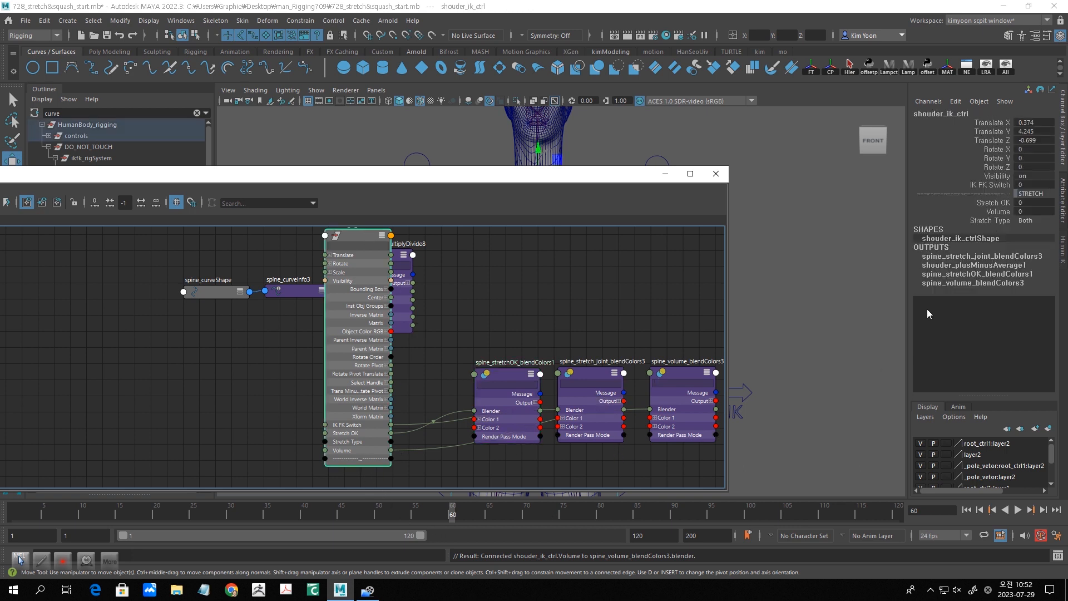
click(1034, 221)
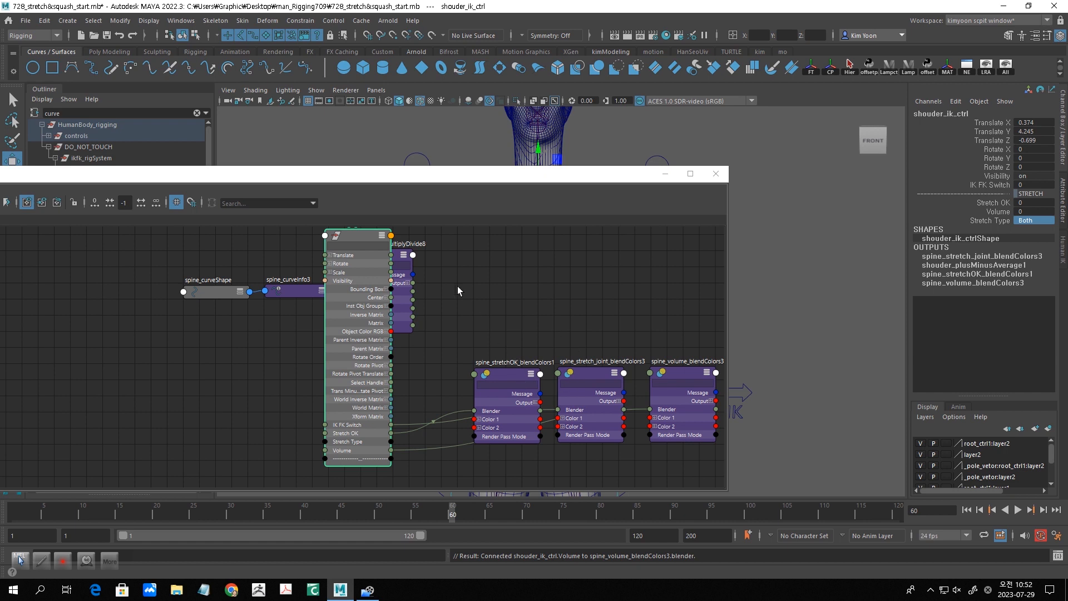
drag(366, 238, 316, 233)
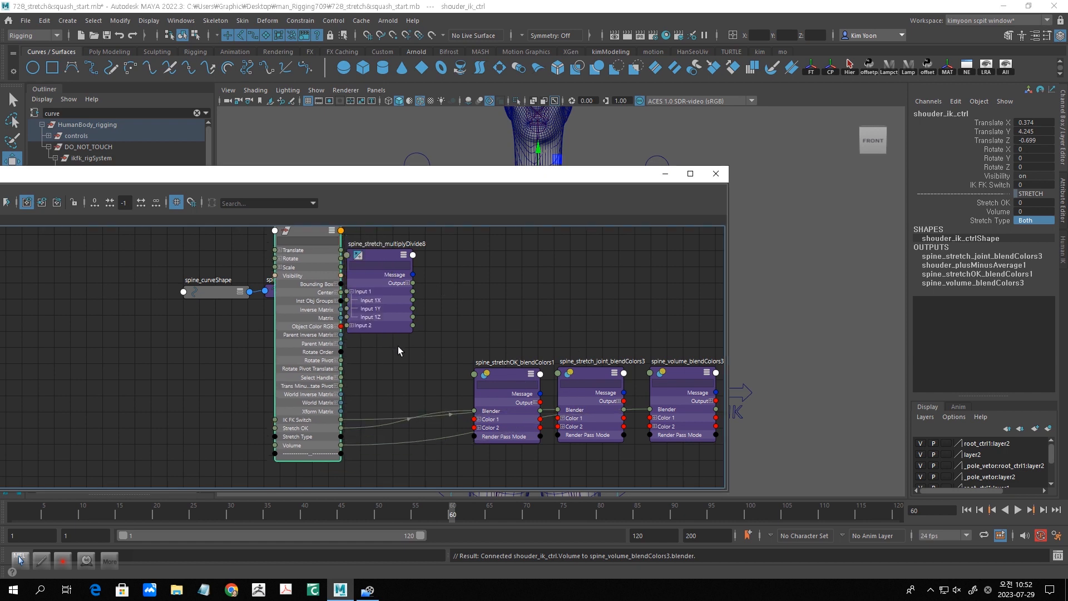
- Create a plusMinusAverage node between shouder_ik_ctrl and spine_stretchOK_blendColors1
scroll(479, 354, up, 4)
key(Tab)
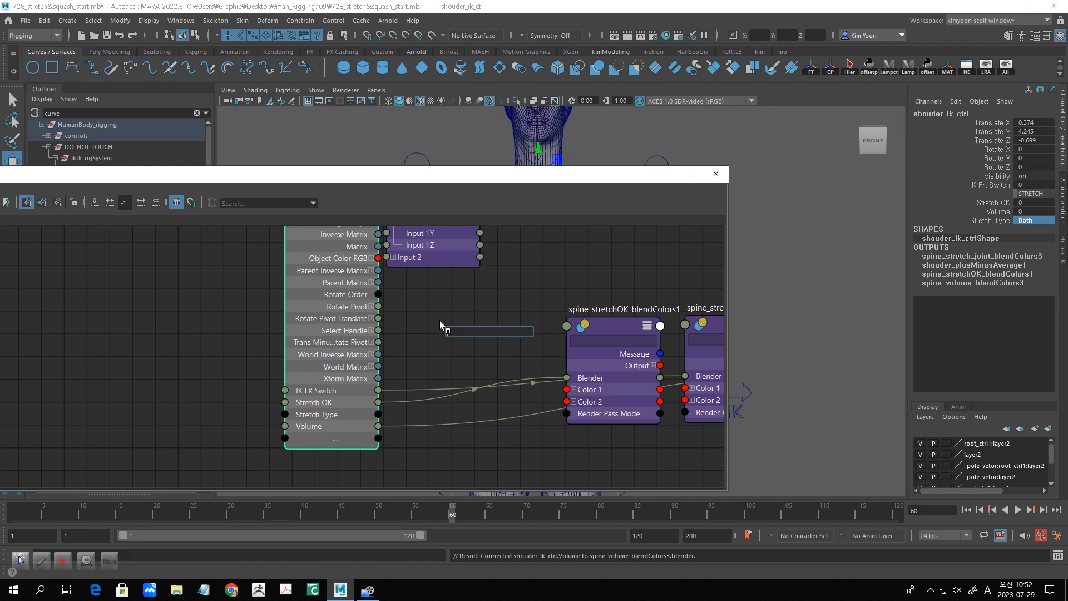
text(plus)
click(511, 346)
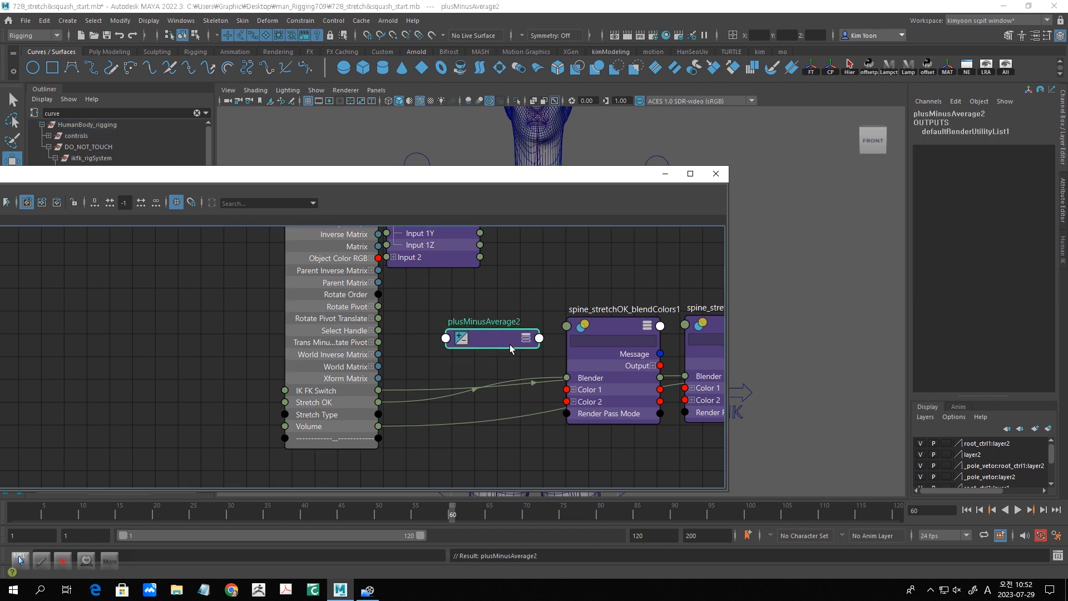
- Rename the new plusMinusAverage node by adding the prefix spine_stretch_ to its name
double_click(447, 323)
double_click(450, 322)
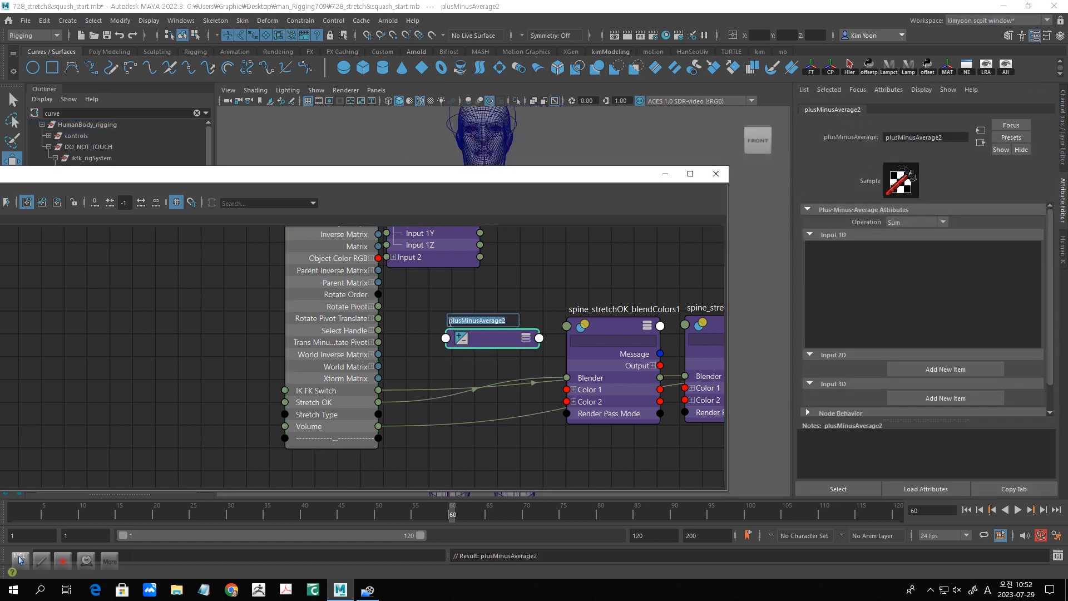
click(450, 321)
text(spine_stretch_)
key(Return)
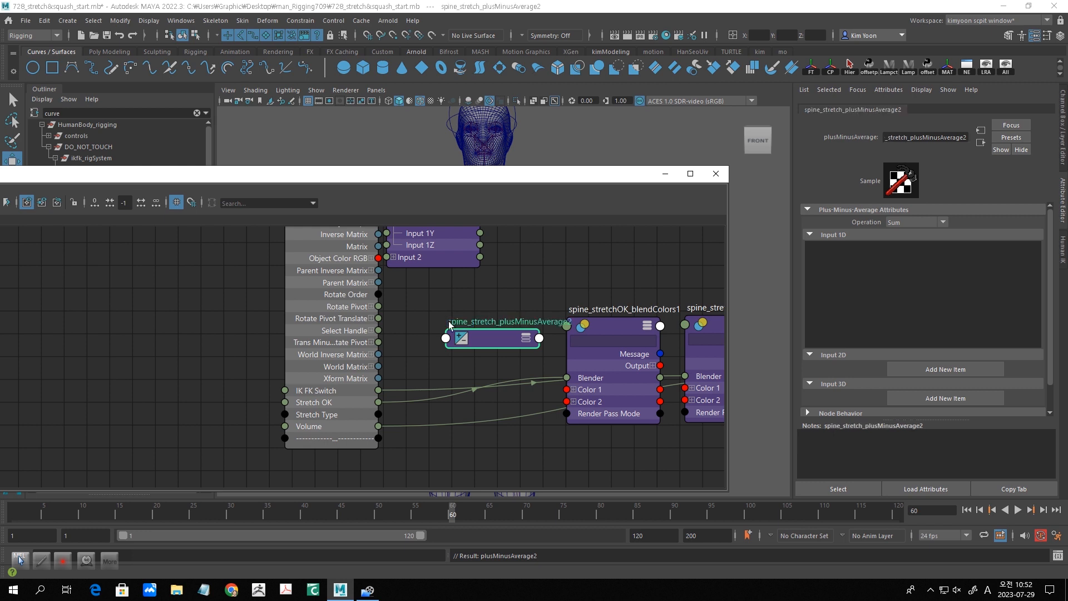
- Expand the attributes of the spine_stretch_plusMinusAverage2 node and move the multiplyDivide node further from shouder_ik_ctrl
drag(509, 351, 508, 346)
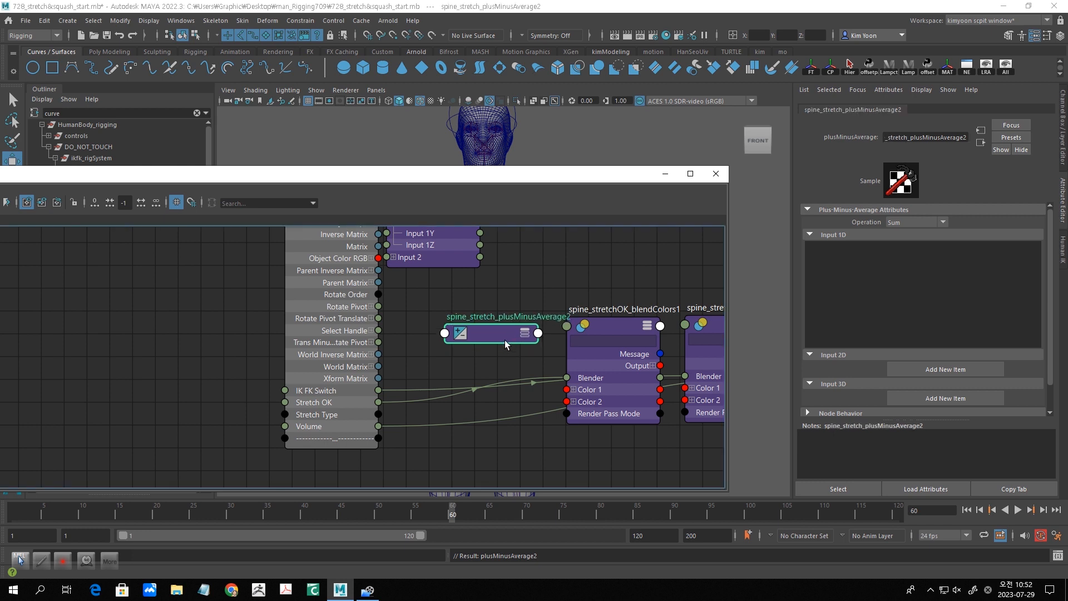
click(524, 335)
click(523, 333)
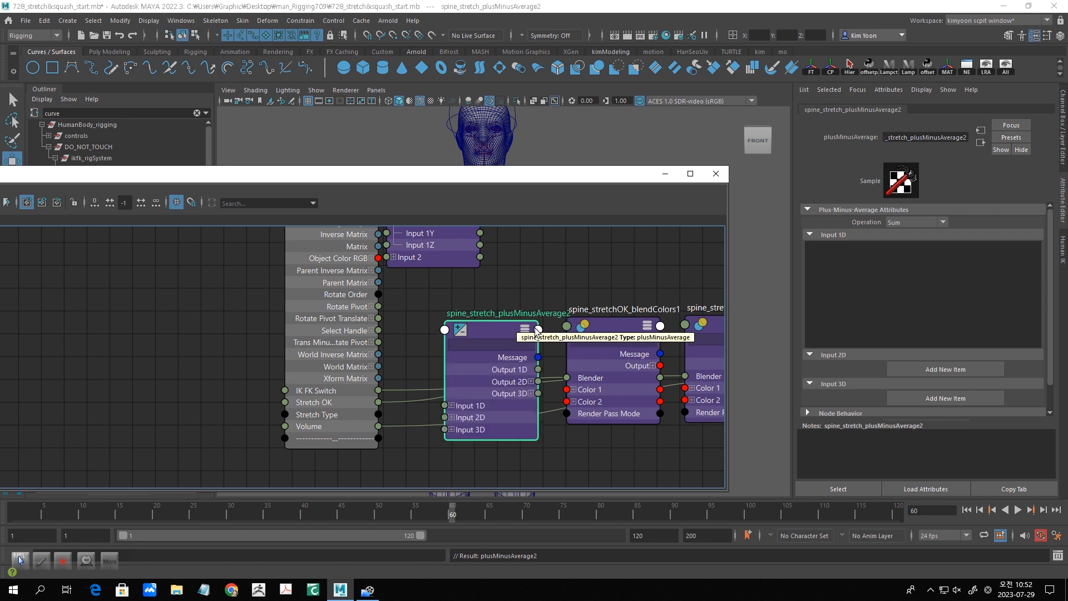
alt+middle_drag(602, 305, 529, 444)
drag(371, 297, 408, 288)
- Create a condition node beside the spine_stretch_multiplyDivide8 node
key(Tab)
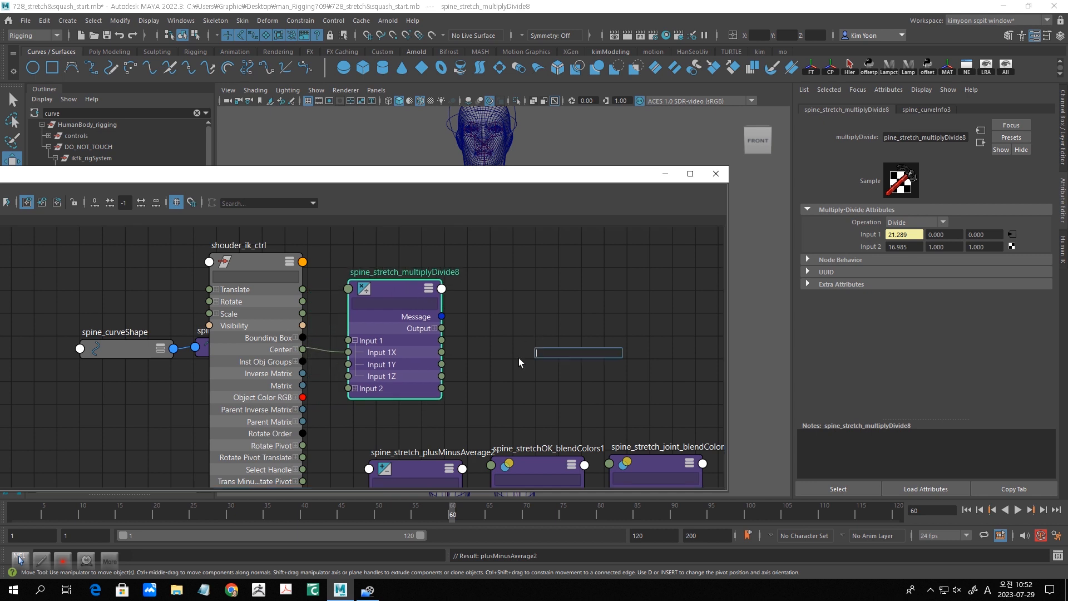
text(condi)
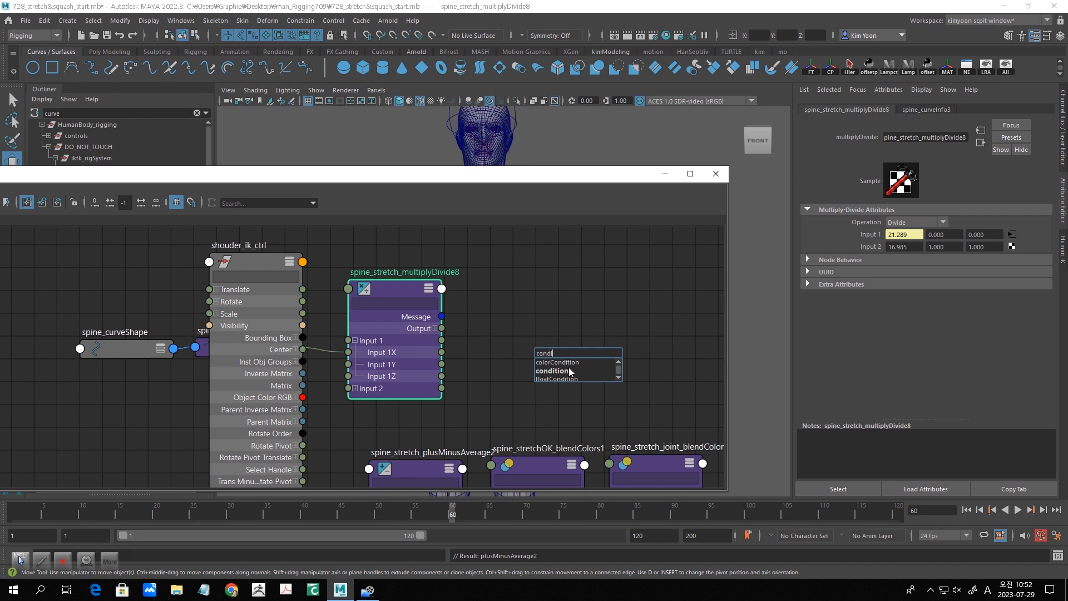
click(571, 372)
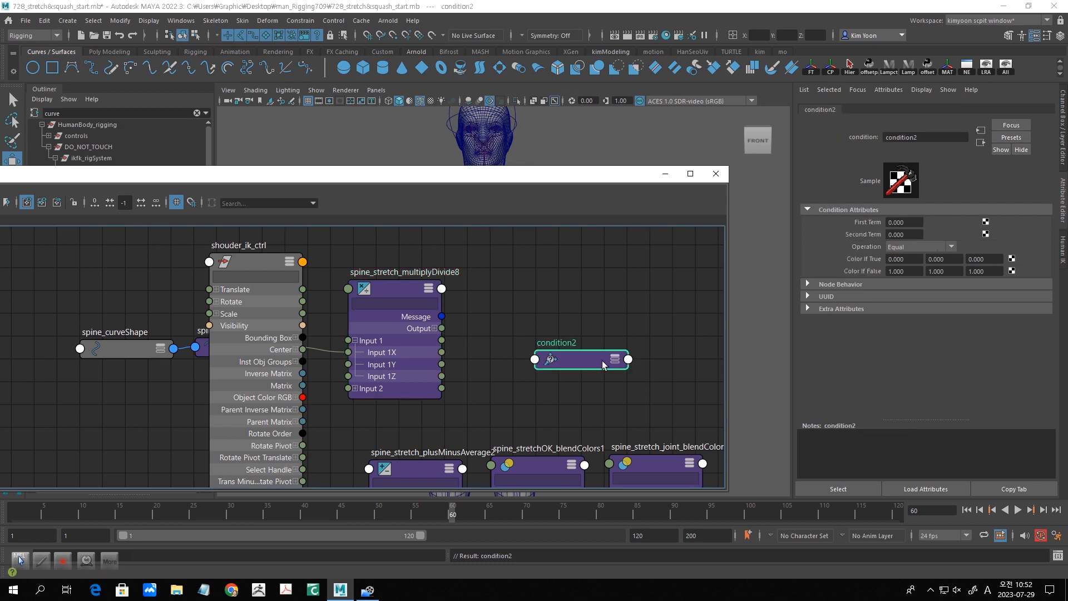
- Rename the new condition node by adding the prefix spine_stretch_ to its name
double_click(543, 342)
click(539, 340)
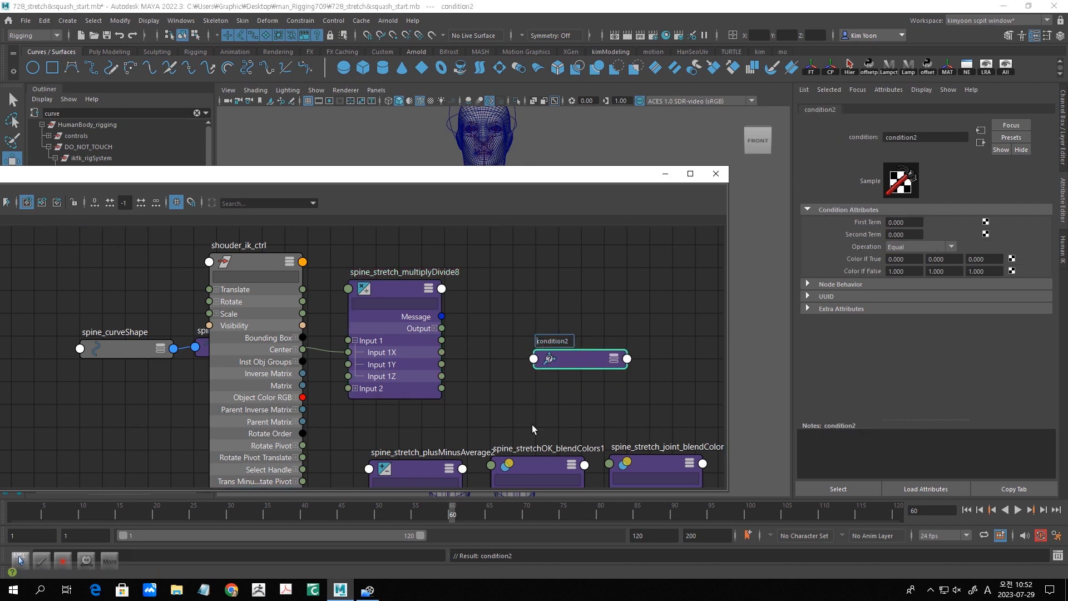
text(spine_stretch_)
key(Return)
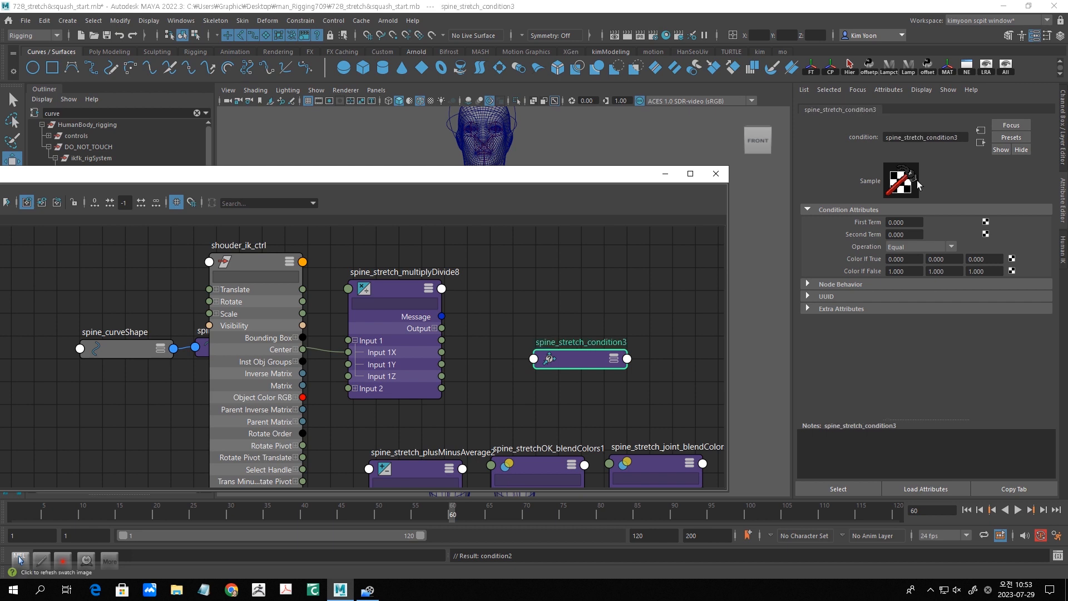
- Expand the spine_stretch_condition3 node and connect Output X of spine_stretch_multiplyDivide8 to its First Term
drag(584, 357, 579, 297)
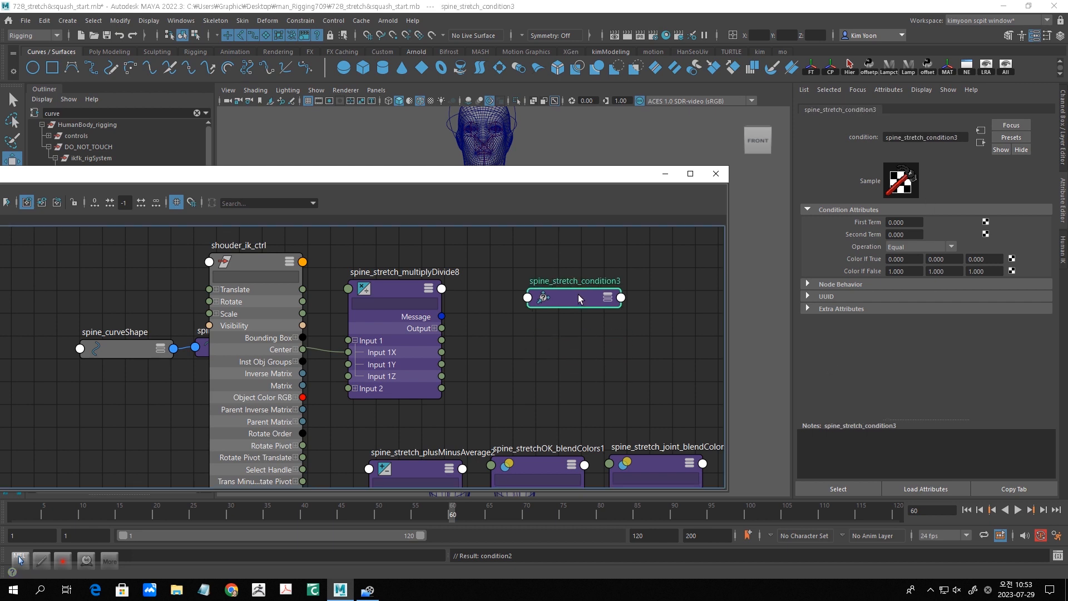
click(608, 296)
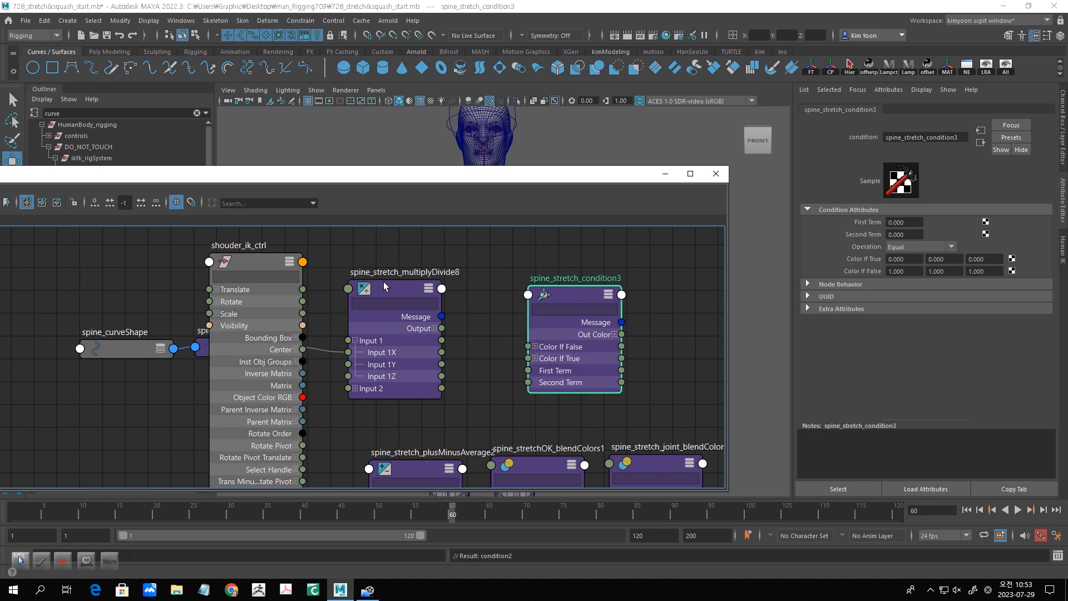
drag(383, 282, 381, 267)
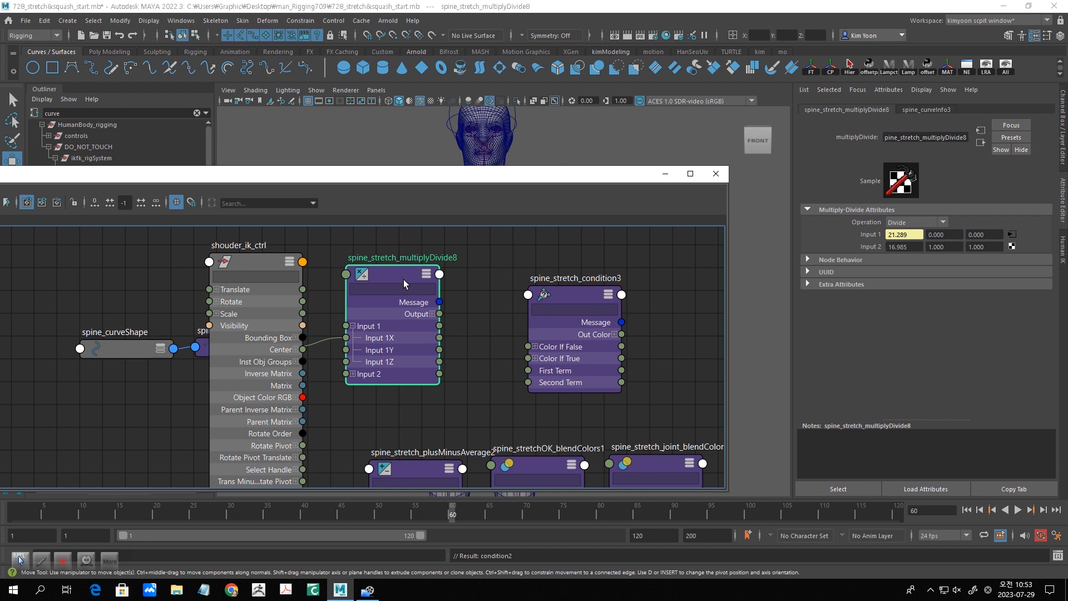
click(433, 314)
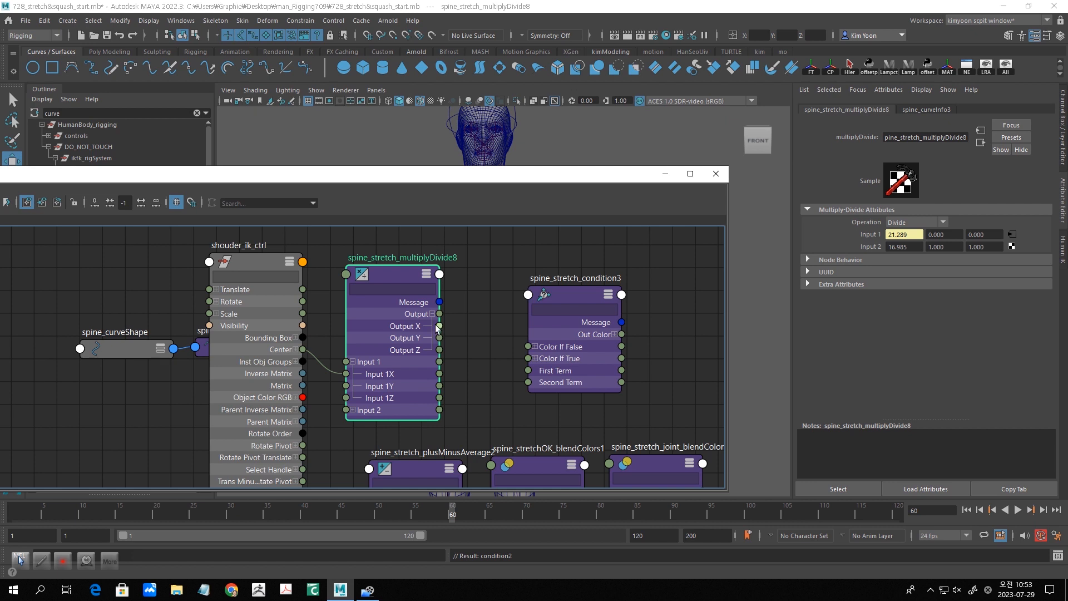
drag(440, 326, 528, 371)
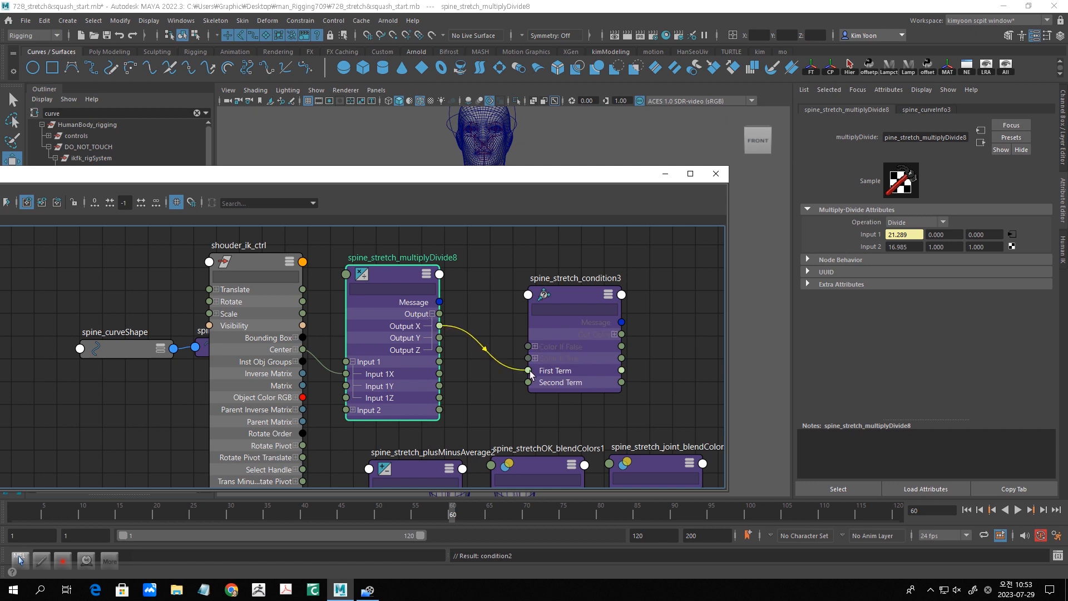
- Expand the Color If True channels of spine_stretch_condition3 and move the node slightly up
click(577, 295)
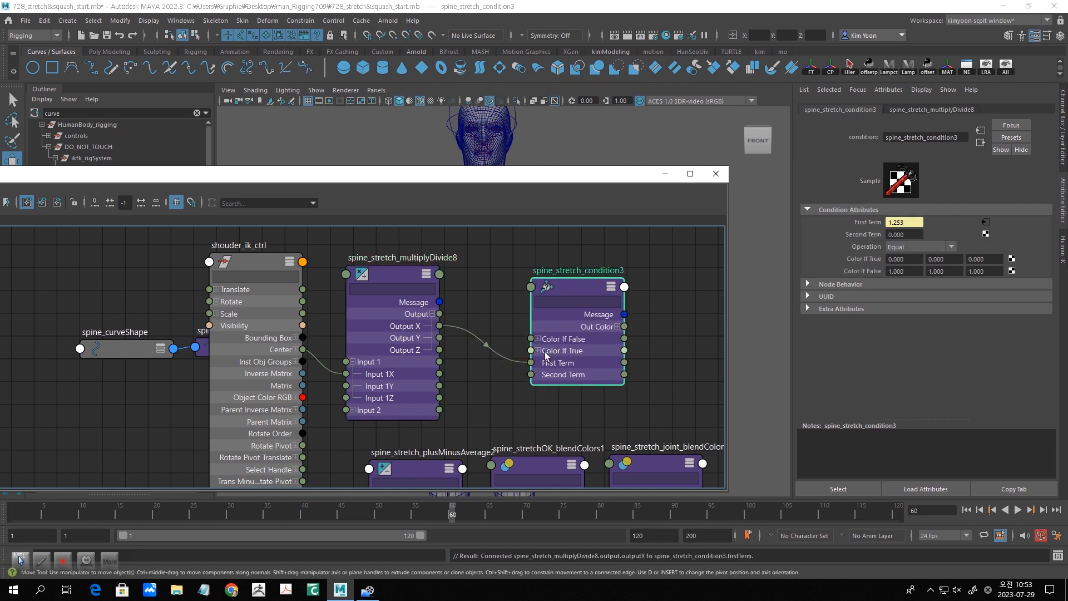
click(538, 351)
drag(578, 292, 579, 276)
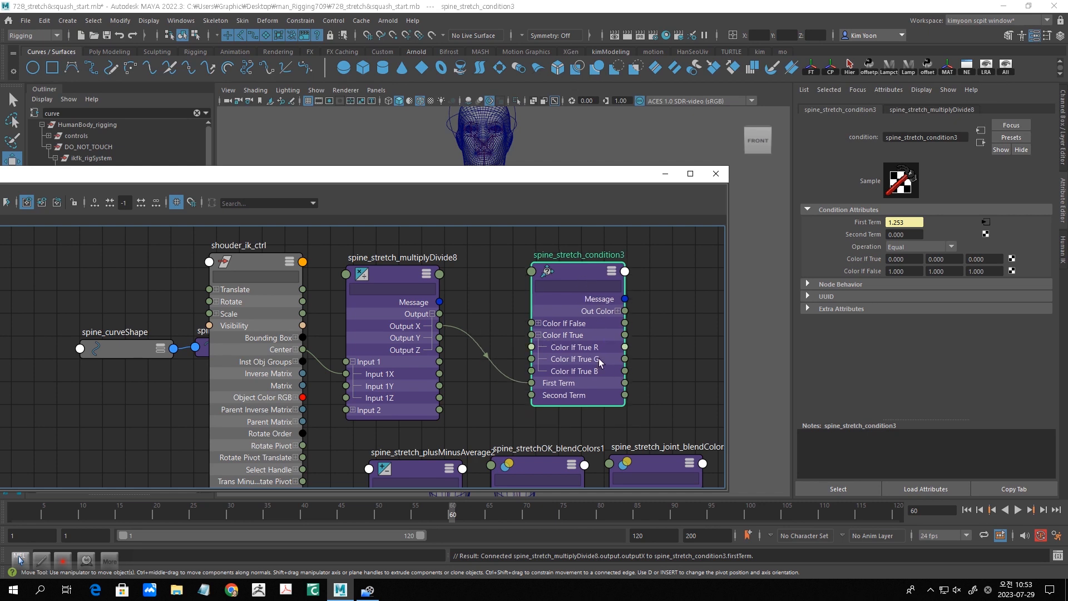
- Move spine_stretch_plusMinusAverage2 below the line of blendColors nodes, close to shouder_ik_ctrl, and expand its Input 1D attribute
scroll(560, 398, down, 1)
alt+middle_drag(560, 394, 588, 278)
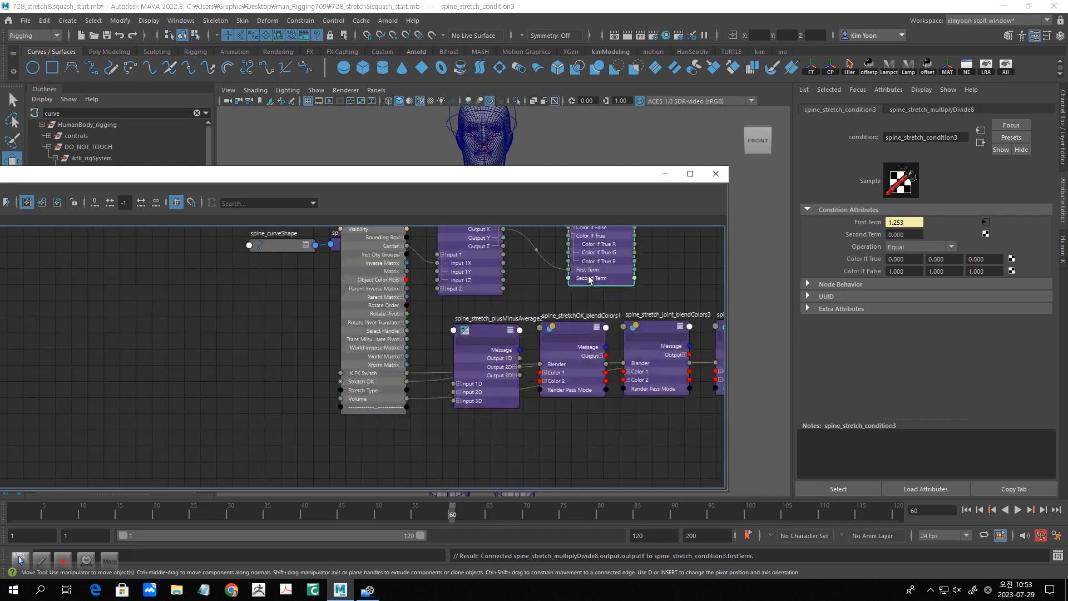
click(489, 337)
mouse_move(480, 329)
mouse_down()
mouse_move(482, 316)
mouse_move(481, 409)
mouse_move(469, 320)
mouse_up()
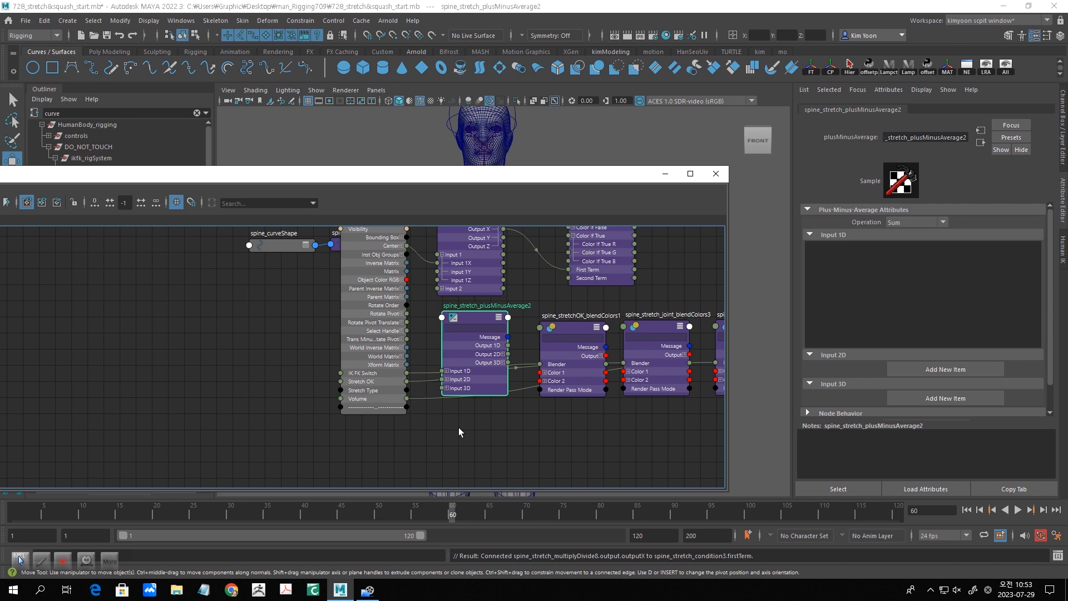
scroll(449, 452, up, 2)
drag(489, 266, 496, 351)
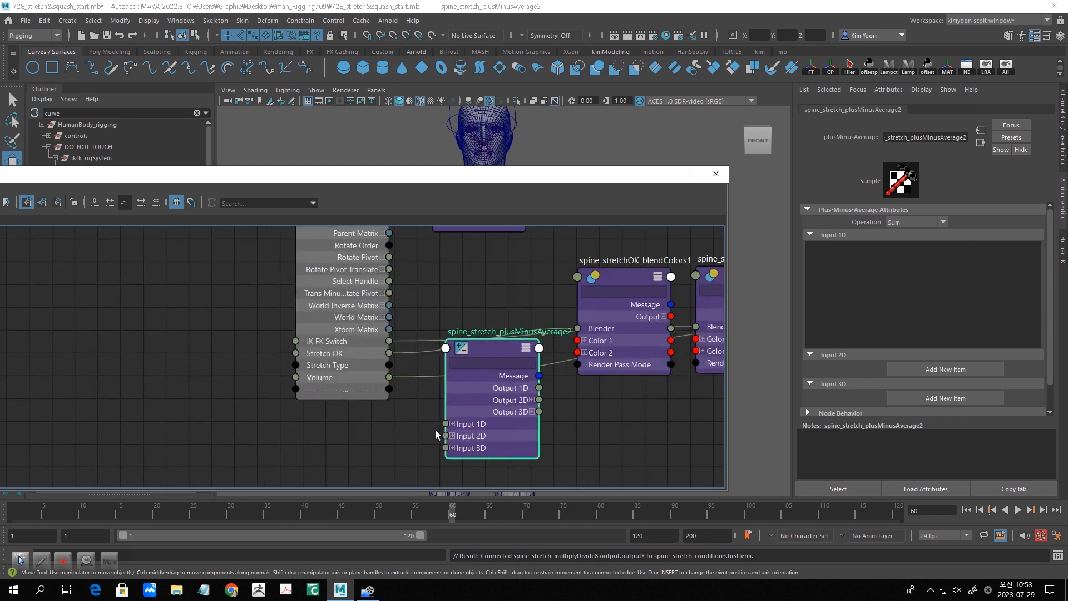
click(452, 425)
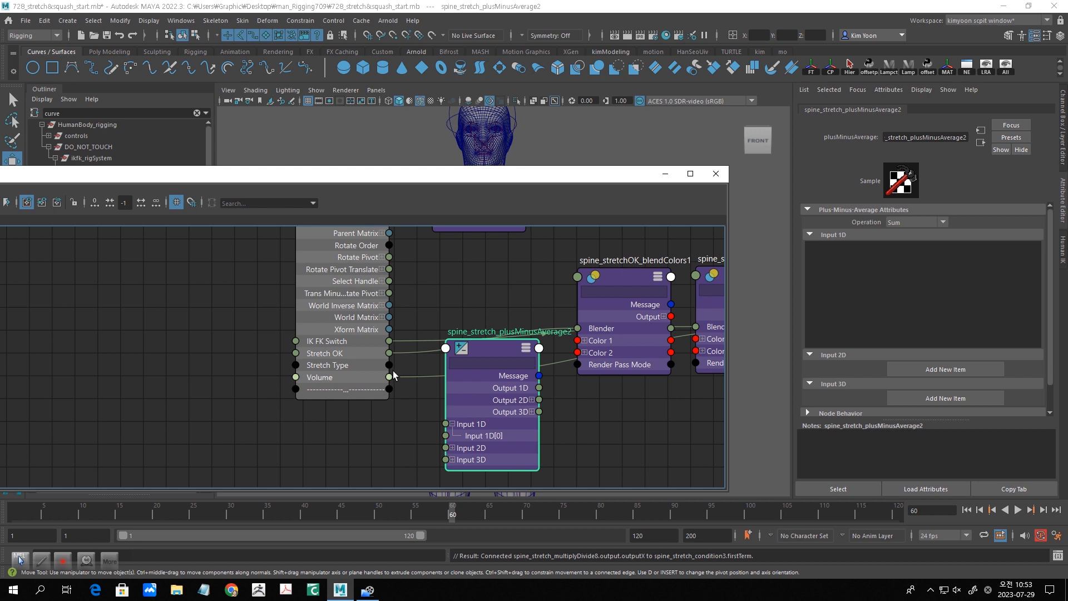
- Connect Stretch Type of shouder_ik_ctrl to Input 1D[0], Input 1D[1] and Input 1D[2] of spine_stretch_plusMinusAverage2
drag(389, 365, 399, 374)
drag(422, 420, 427, 427)
drag(431, 429, 446, 448)
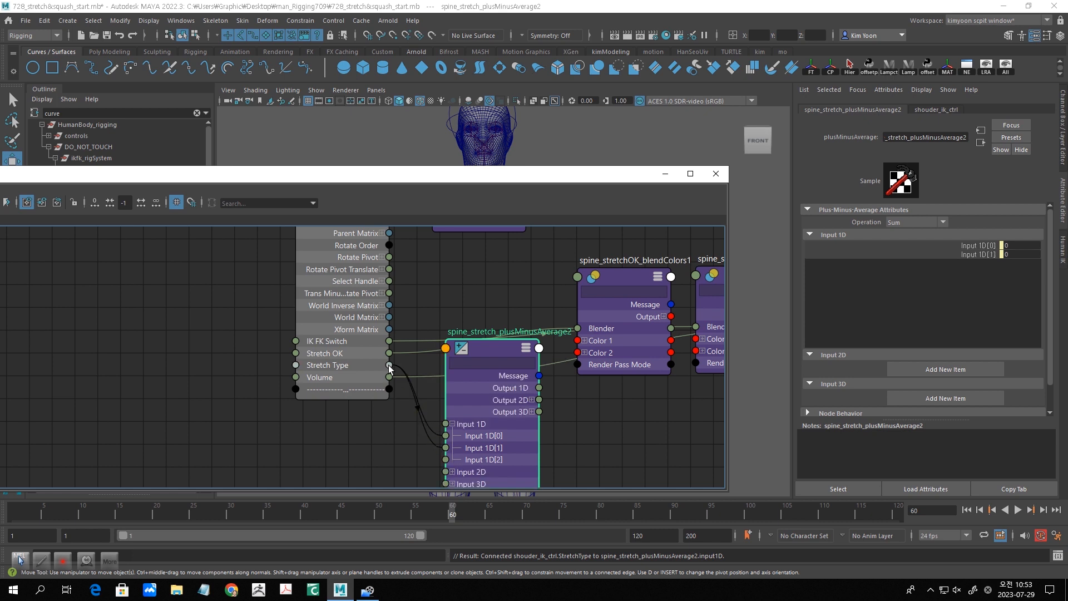
drag(411, 403, 446, 460)
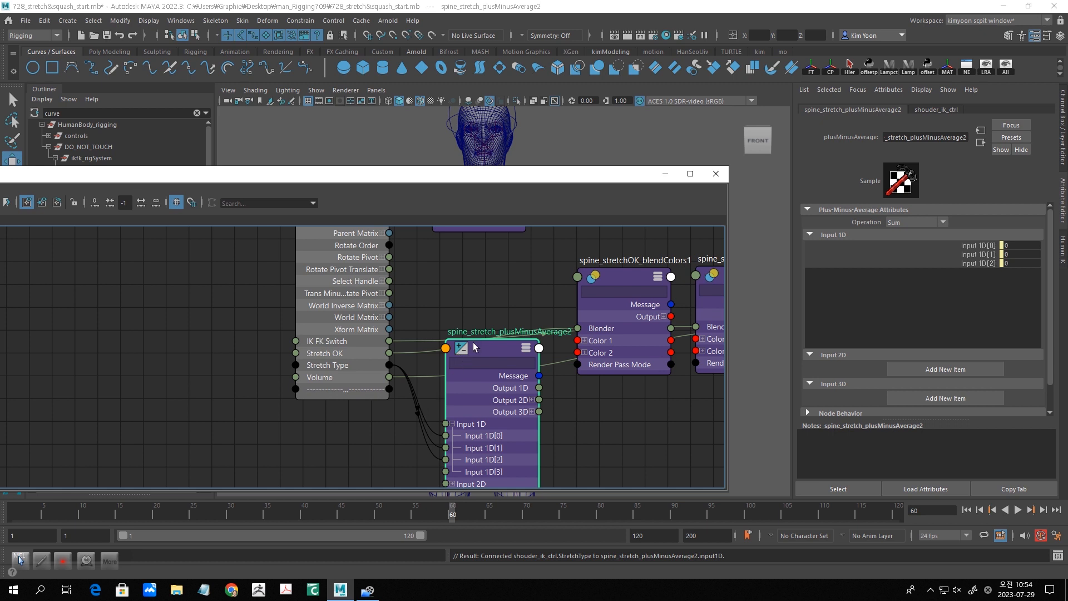
- Delete the Stretch Type connection into Input 1D[0] of spine_stretch_plusMinusAverage2 and set that input to 1
drag(475, 348, 497, 343)
click(429, 400)
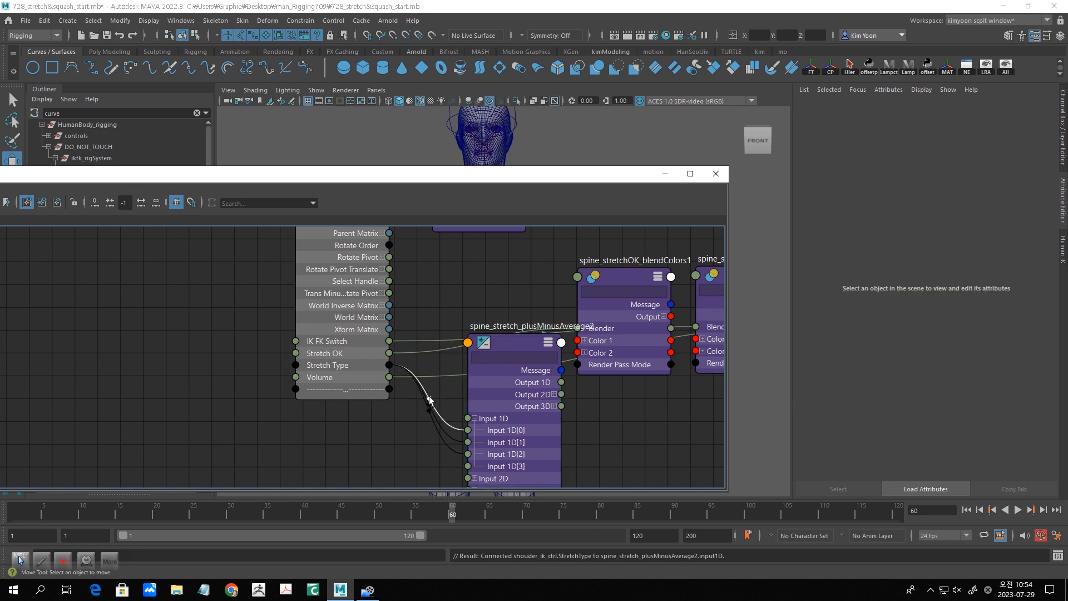
key(Delete)
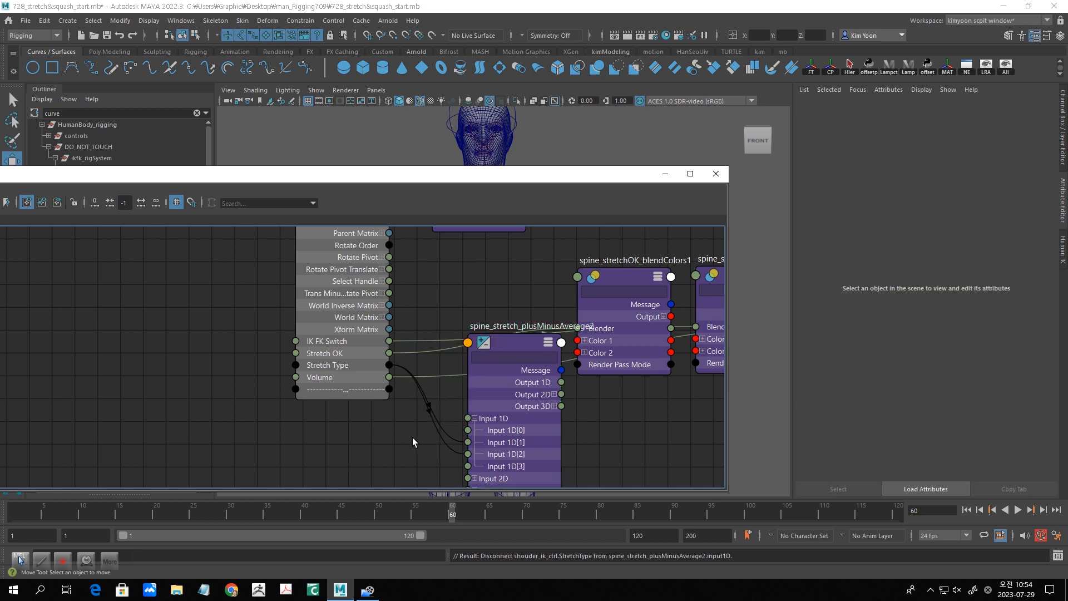
click(526, 344)
click(1012, 245)
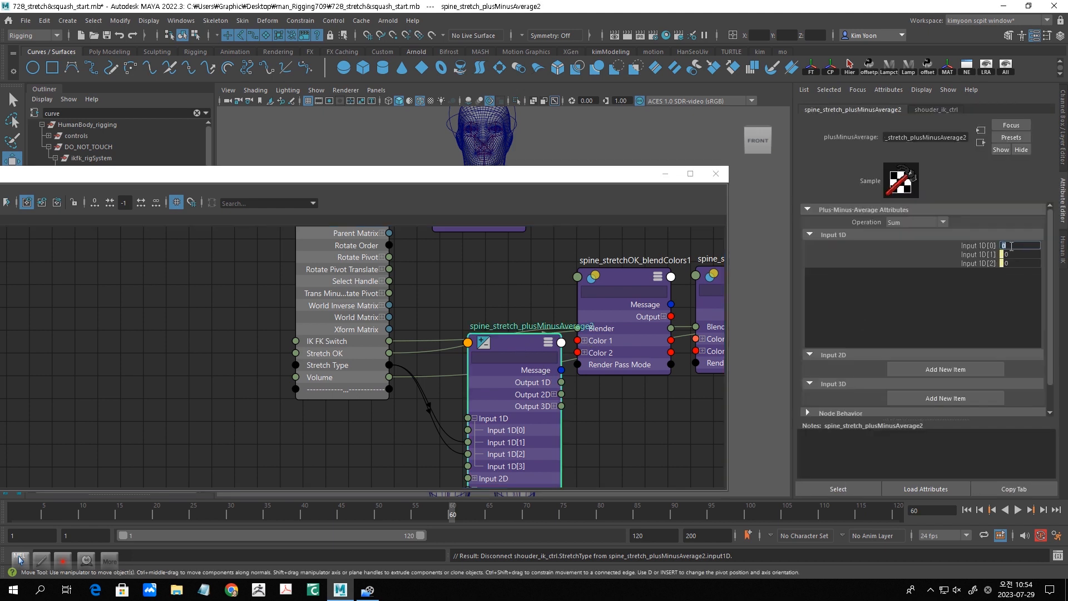
text(1)
key(Return)
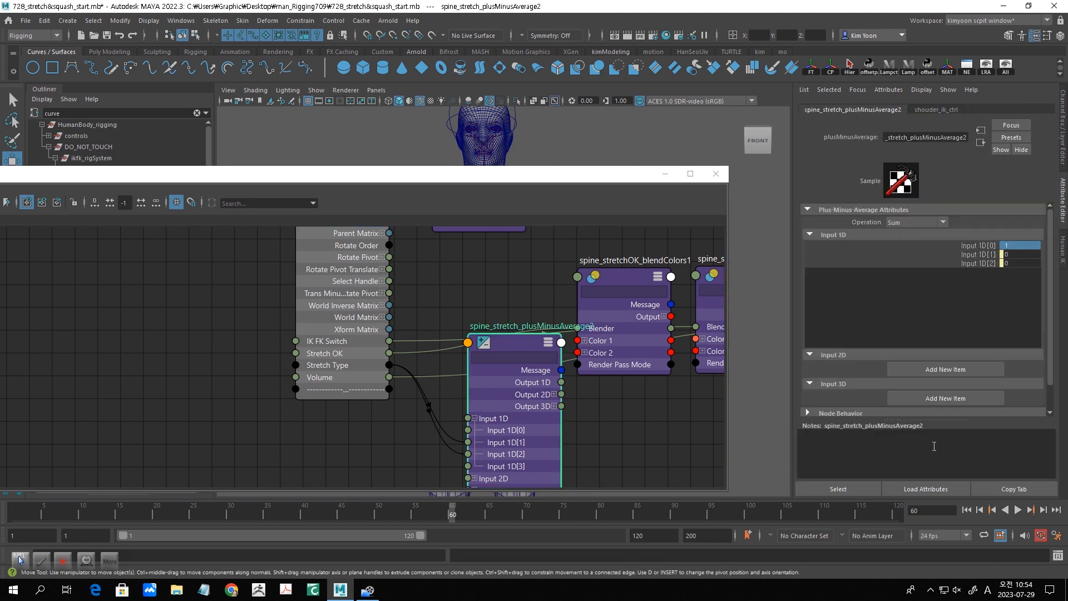
- Move spine_stretch_plusMinusAverage2 into the gap between shouder_ik_ctrl and spine_stretchOK_blendColors1, below spine_stretch_multiplyDivide8
drag(509, 353, 490, 303)
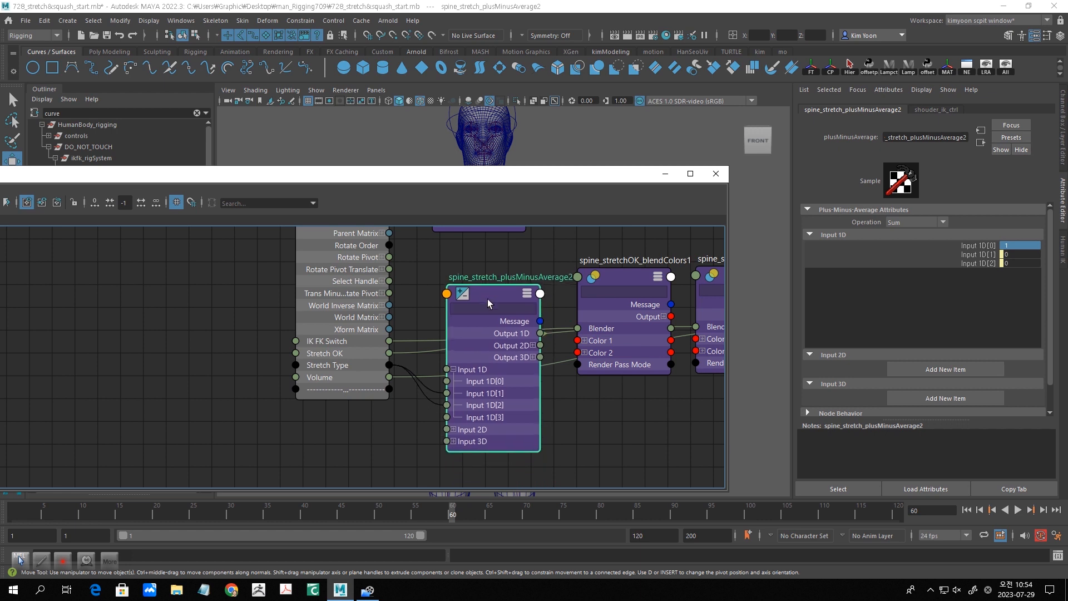
middle_drag(523, 351, 522, 458)
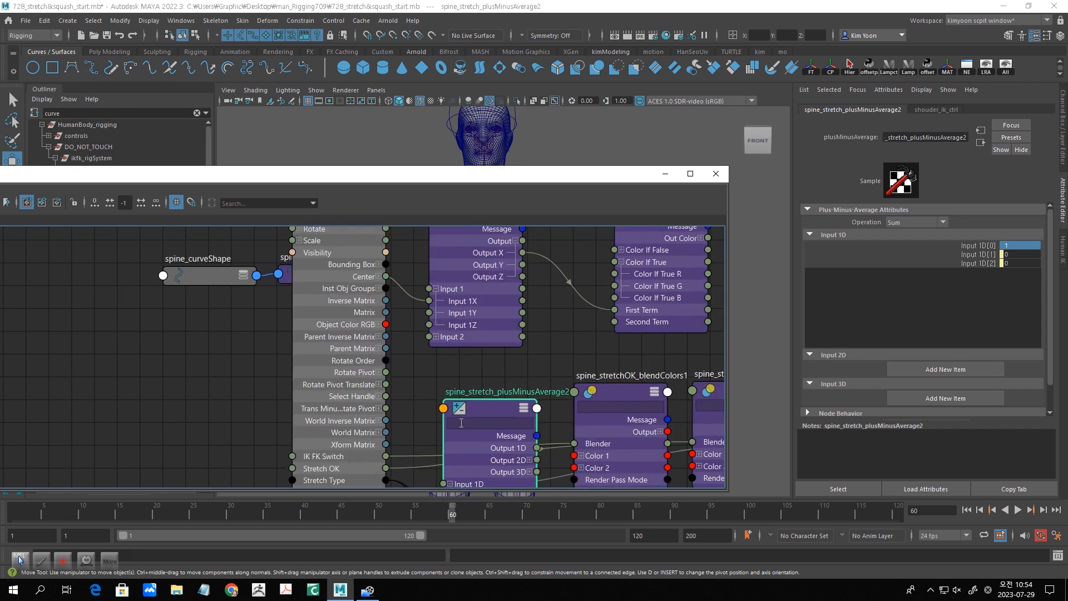
drag(481, 415, 434, 398)
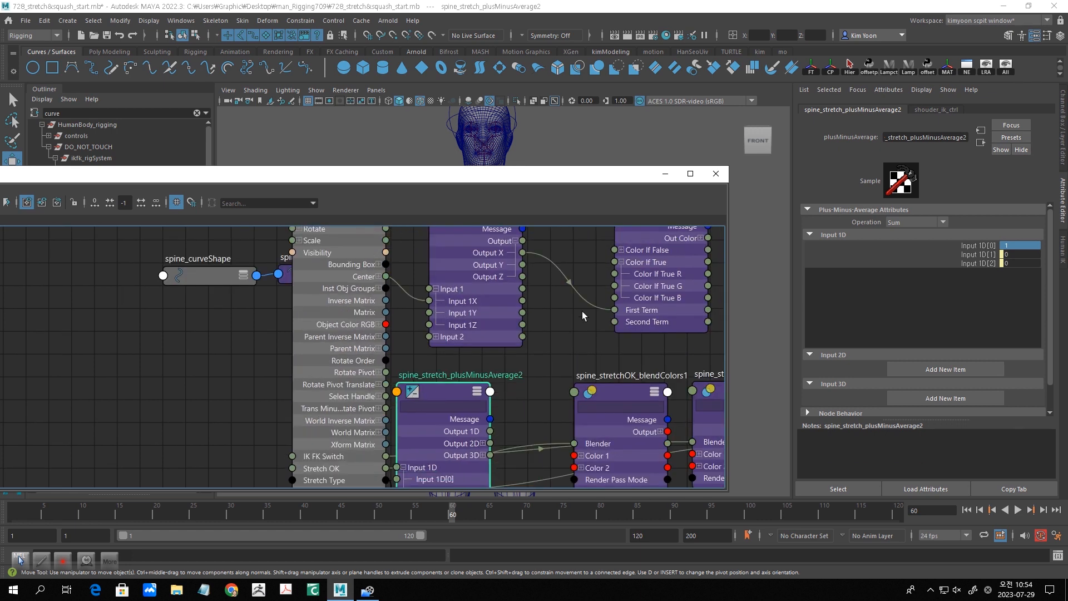
scroll(582, 312, down, 3)
drag(600, 266, 604, 266)
drag(456, 402, 459, 393)
- Connect Output 1D of spine_stretch_plusMinusAverage2 to the operation attribute of spine_stretch_condition3
click(486, 393)
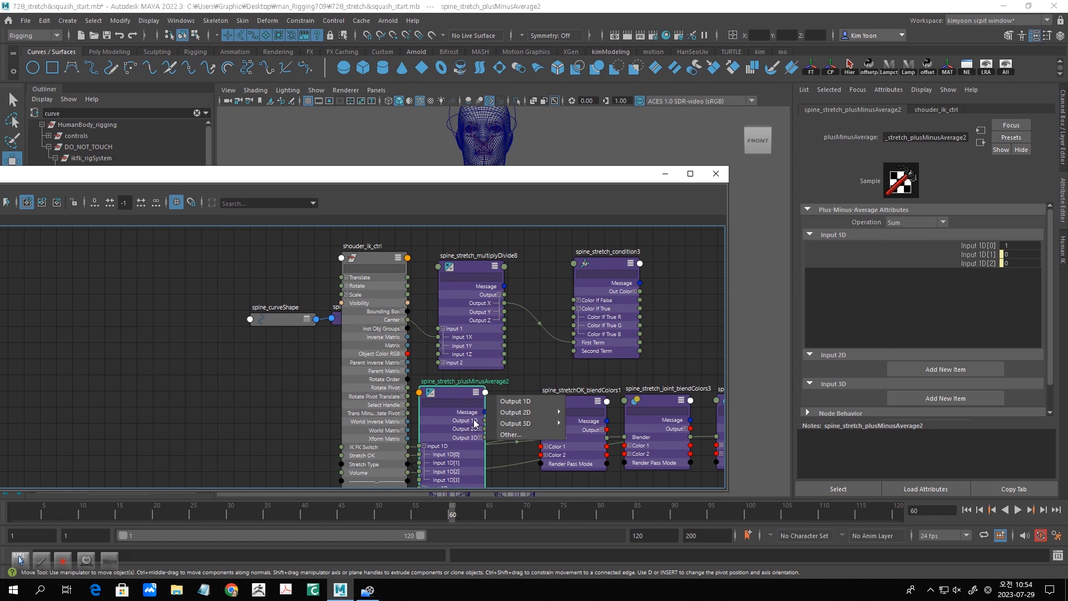
click(463, 395)
drag(485, 420, 576, 265)
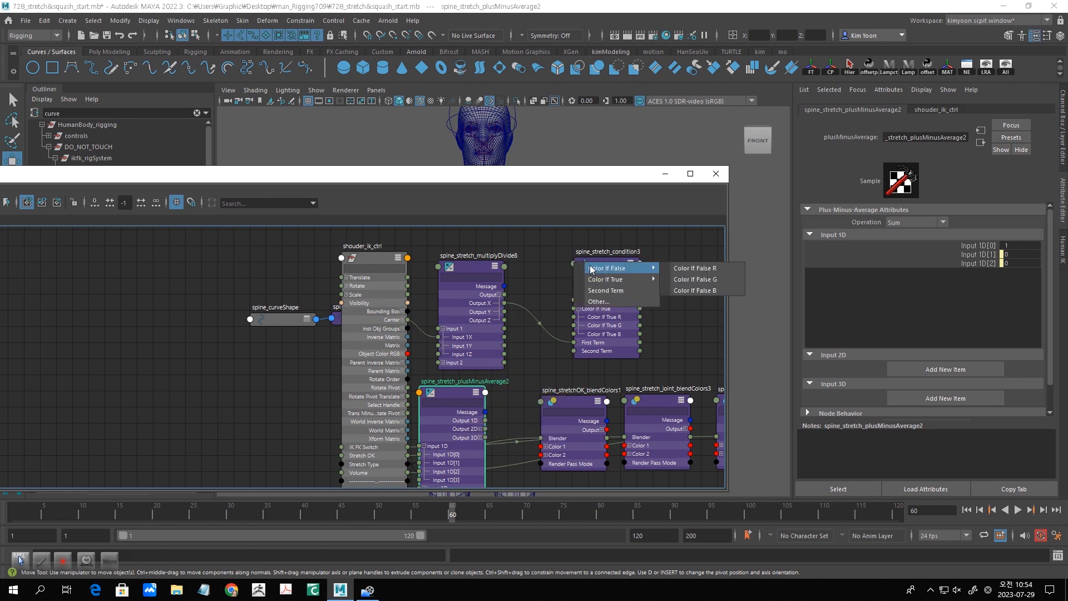
click(611, 302)
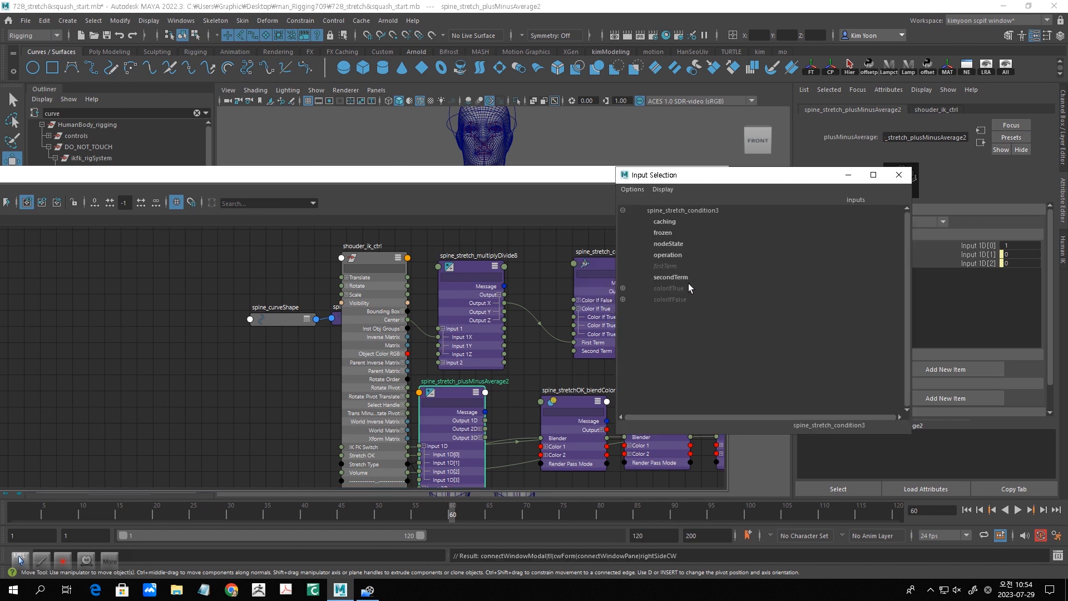
click(677, 256)
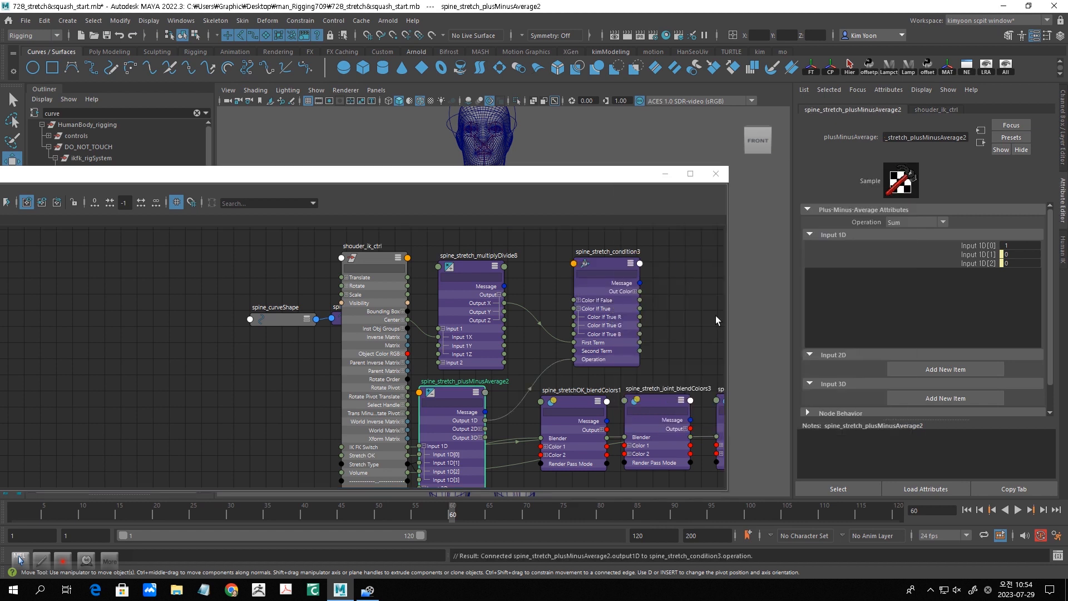
- Open the attributes of spine_stretch_condition3 and spine_stretch_plusMinusAverage2 in separate floating windows and move them off the middle of the node graph
click(606, 265)
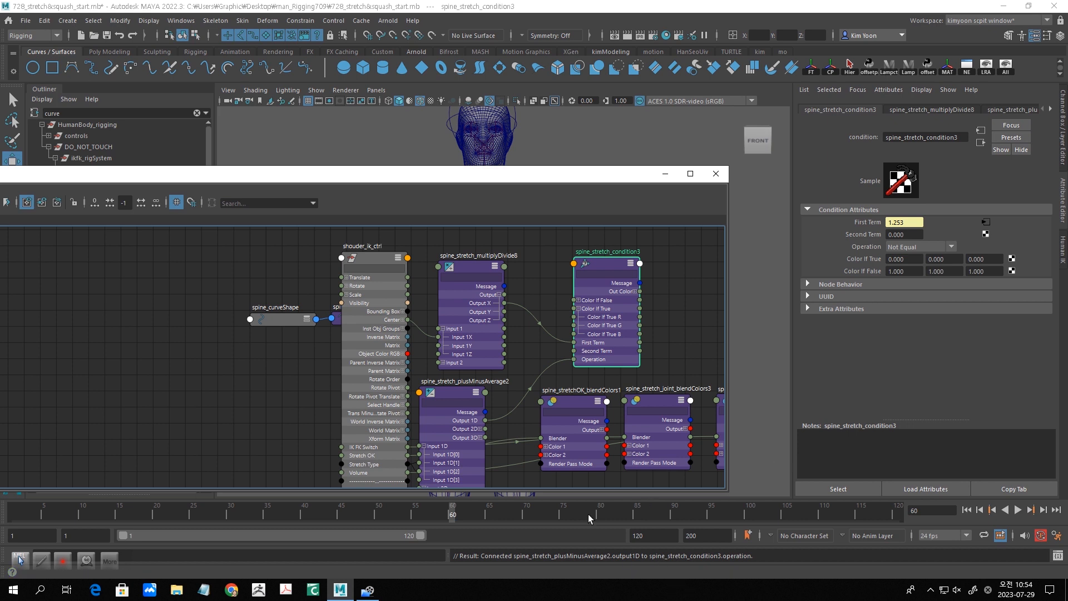
drag(505, 177, 489, 186)
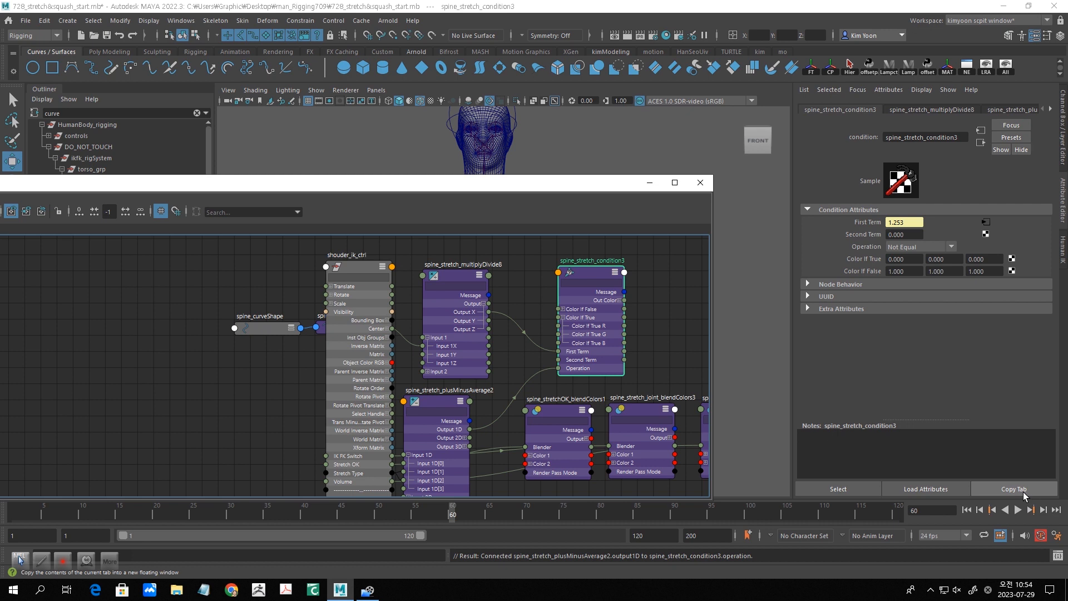
click(1025, 493)
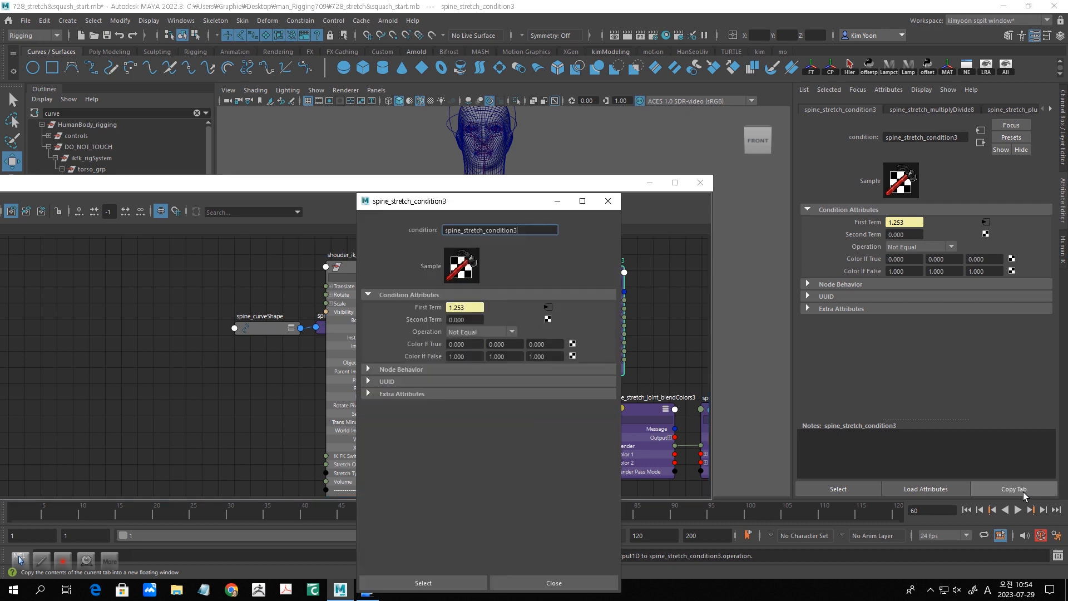
drag(497, 207, 726, 285)
click(433, 403)
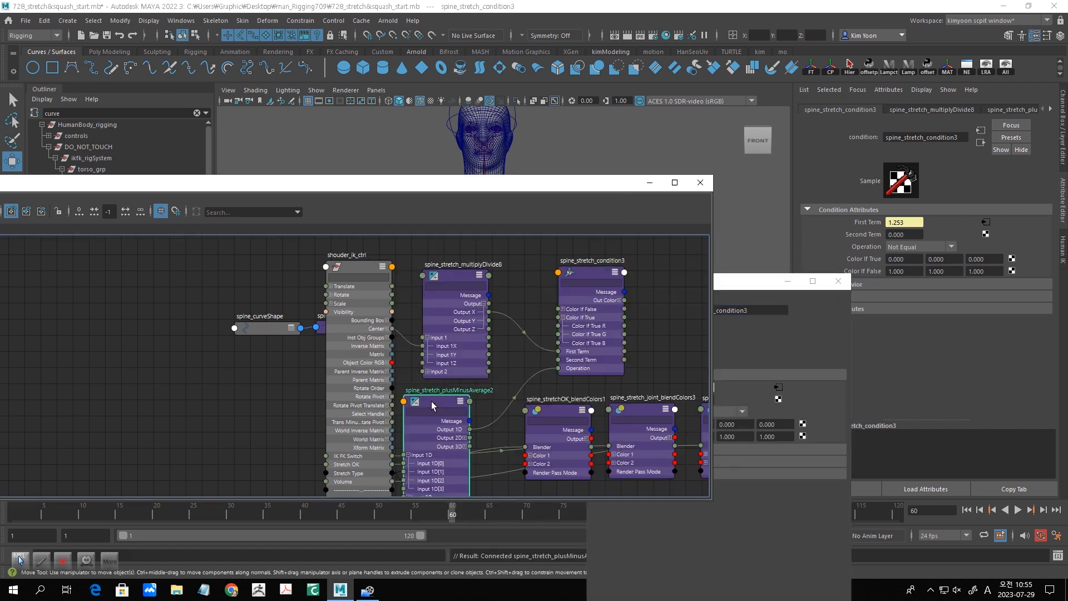
click(1008, 492)
drag(483, 203, 606, 348)
click(355, 267)
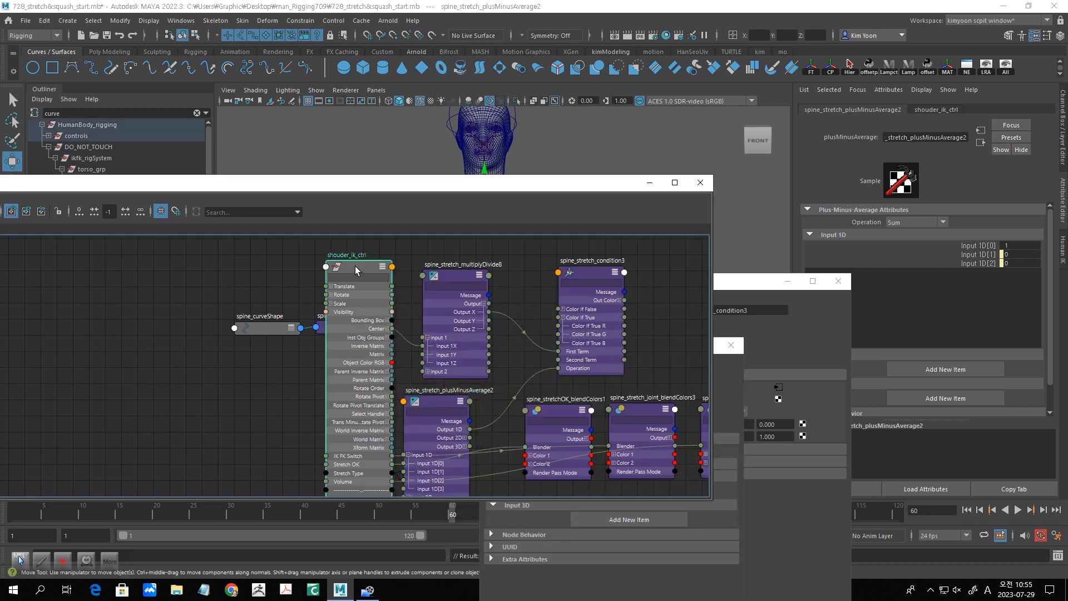
click(1014, 489)
drag(458, 204, 141, 88)
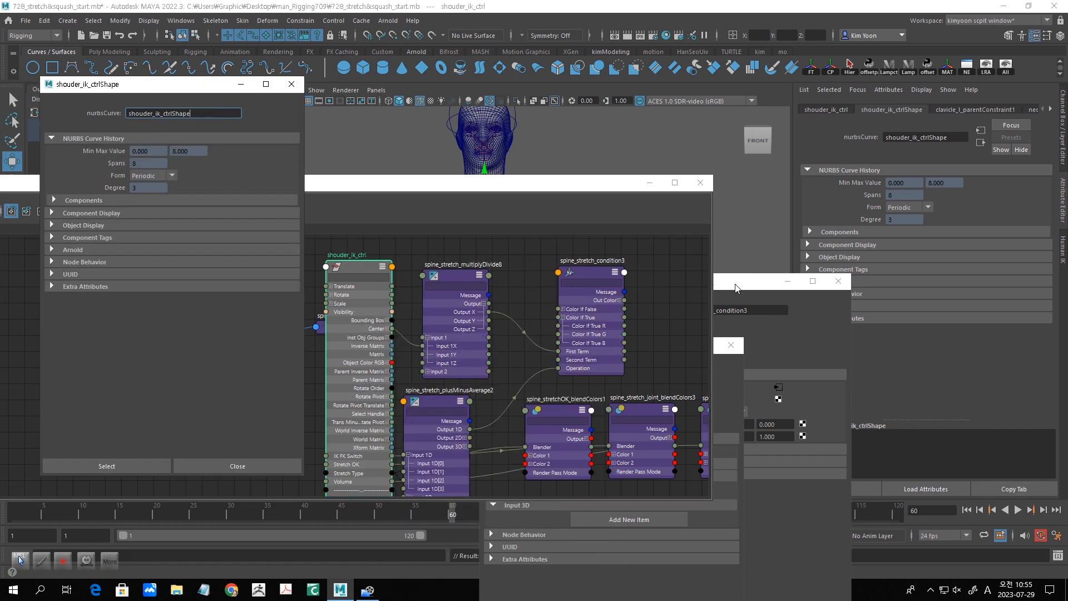
- Place the floating condition3 and plusMinusAverage2 attribute windows side by side and close the shouder_ik_ctrlShape window after checking its Extra Attributes
drag(743, 285, 866, 121)
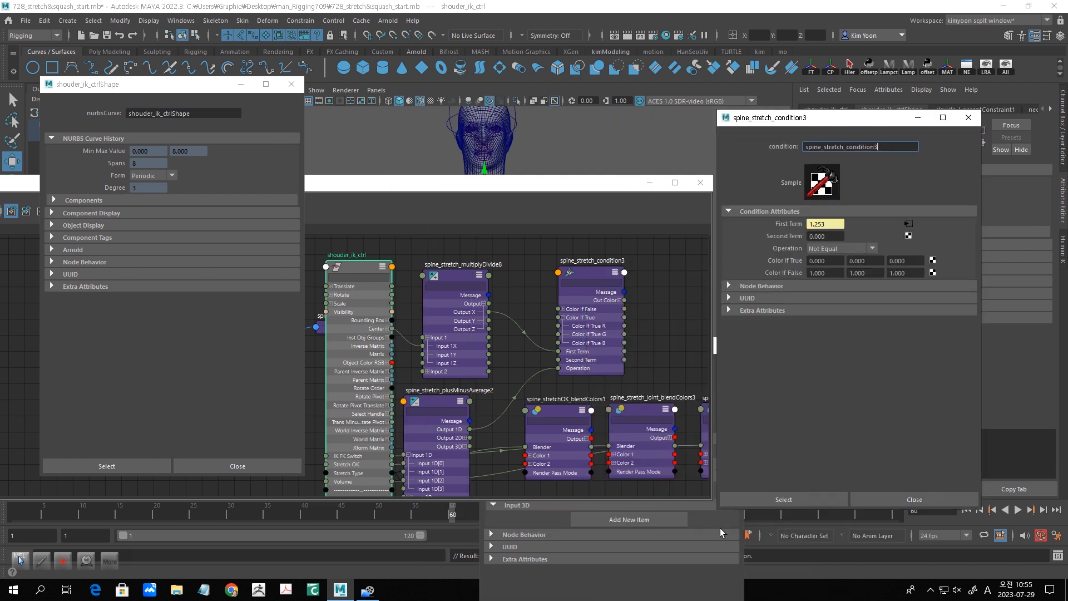
drag(616, 351, 516, 100)
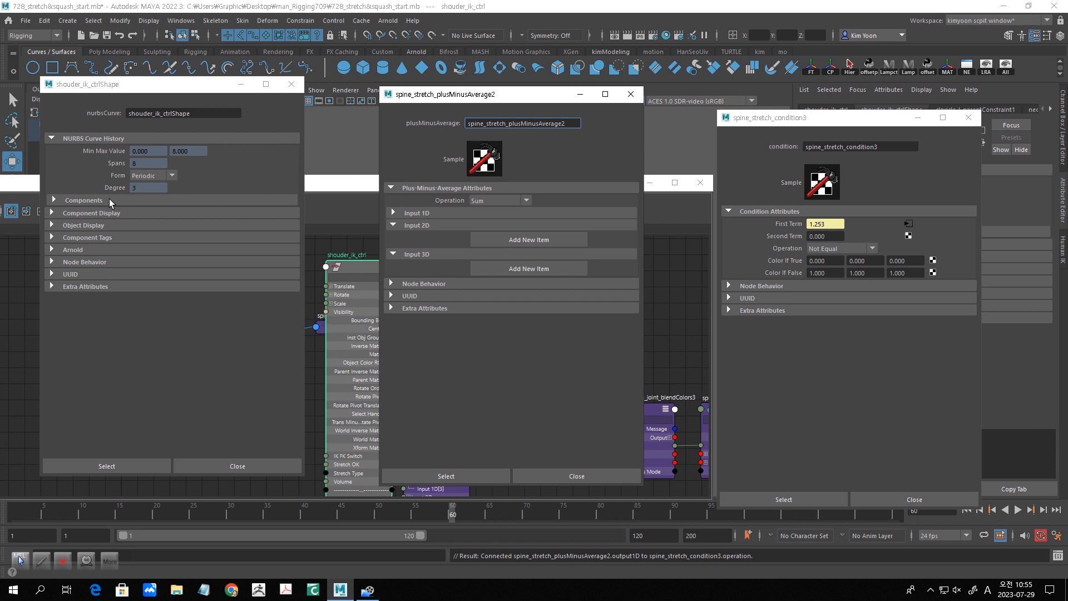
click(53, 286)
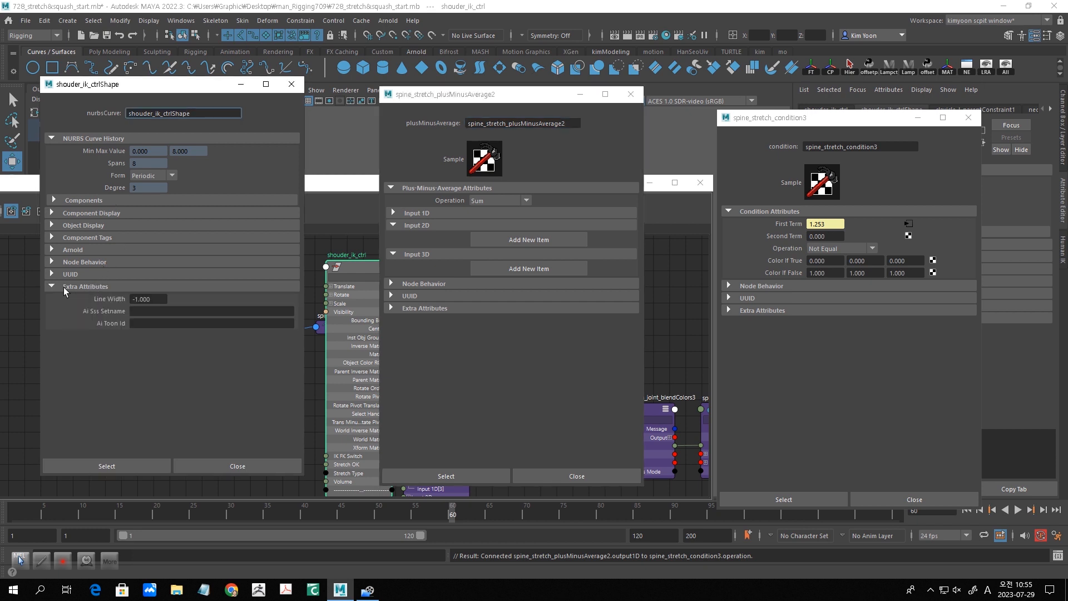
click(292, 85)
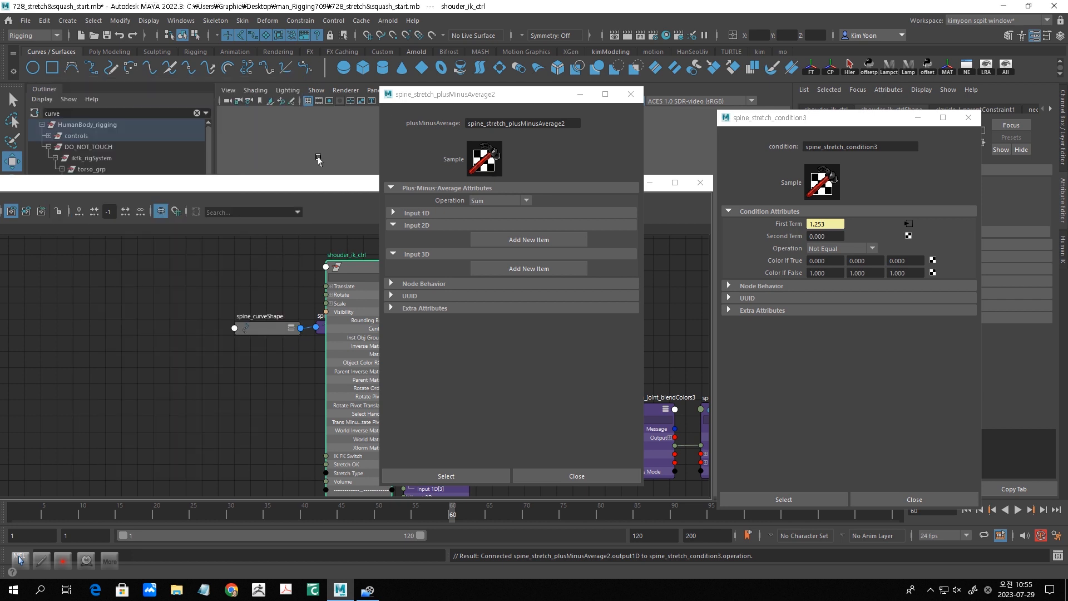
- Open the shouder_ik_ctrl transform attributes in a floating window and arrange it in a row with the plusMinusAverage2 and condition3 windows
click(350, 270)
double_click(350, 270)
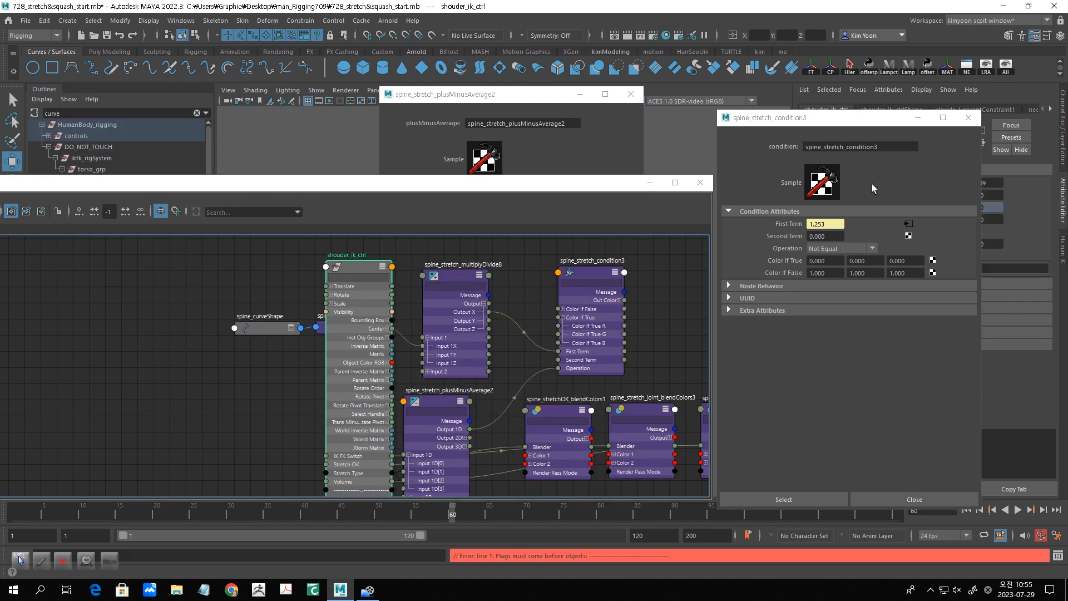
drag(869, 124, 743, 158)
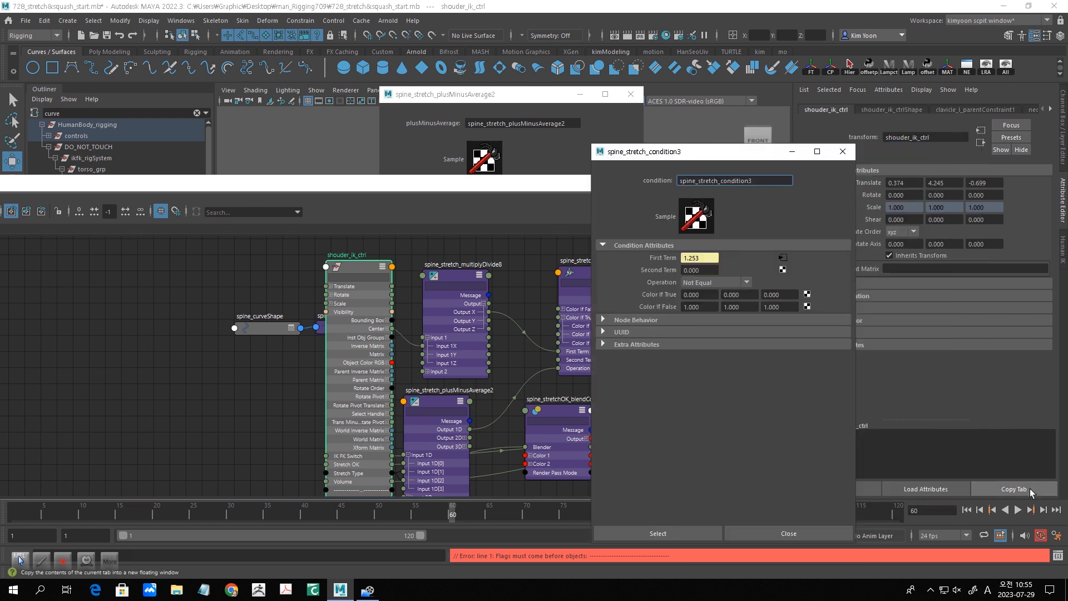
click(1028, 497)
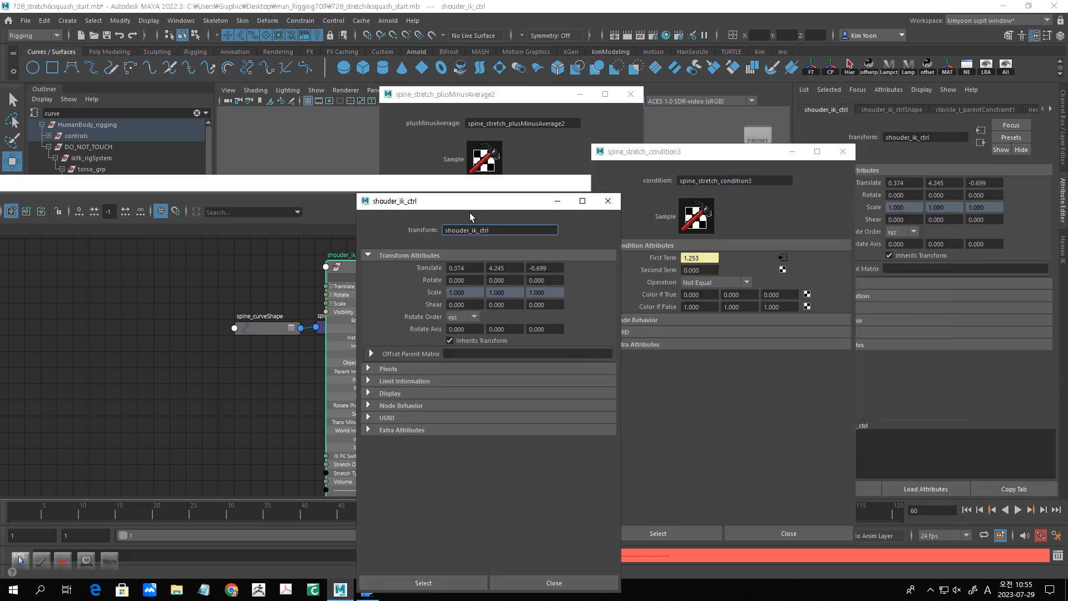
drag(458, 205, 199, 91)
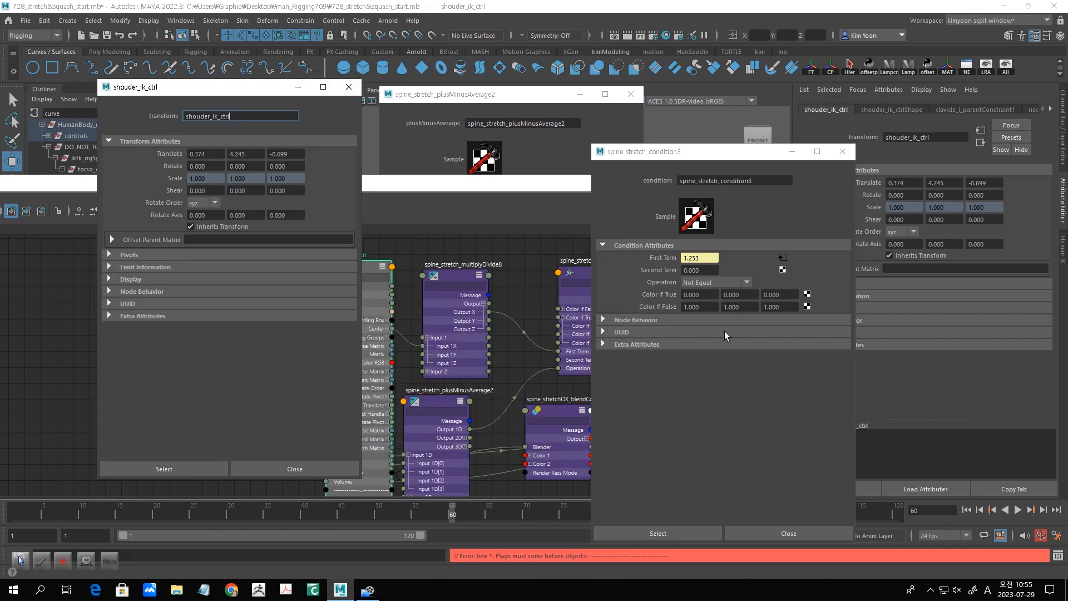
drag(716, 157, 804, 113)
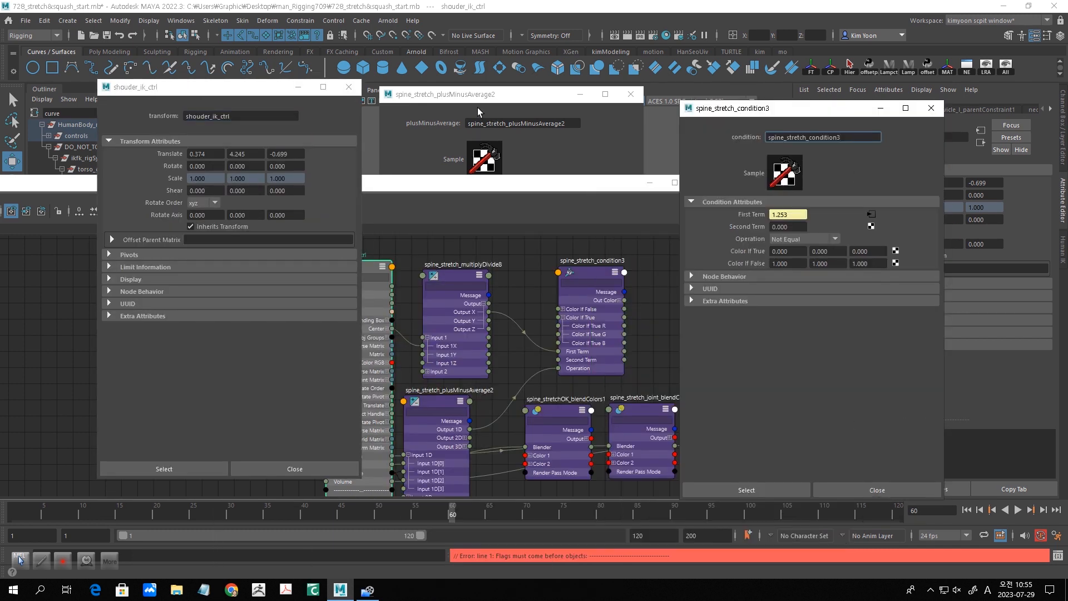
click(492, 90)
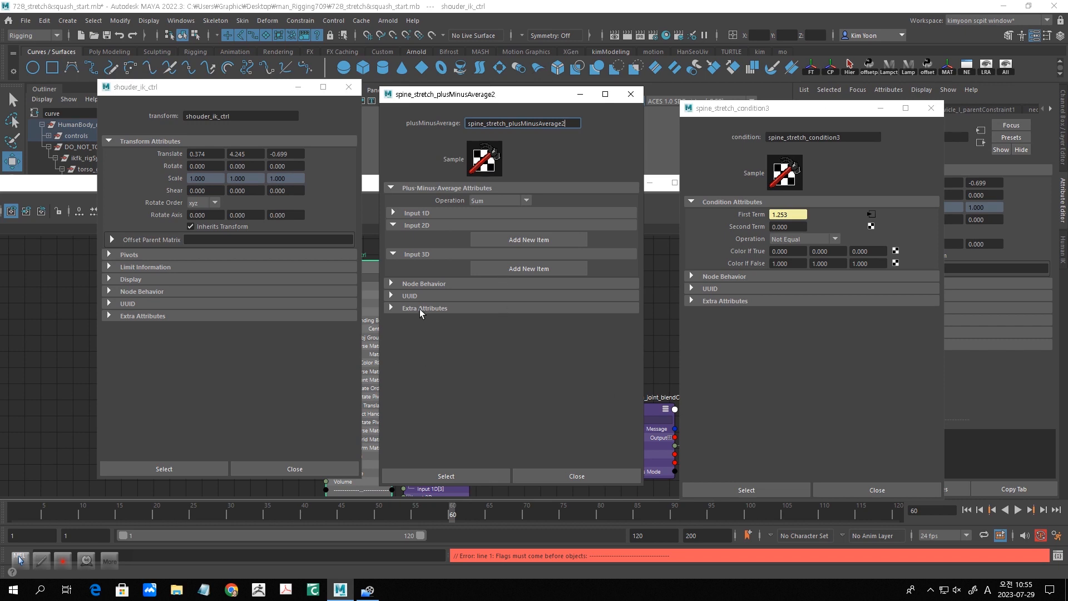
- Expand Input 1D of plusMinusAverage2 and Extra Attributes of shouder_ik_ctrl, and compare the Stretch Type options with condition3's Operation options
click(394, 213)
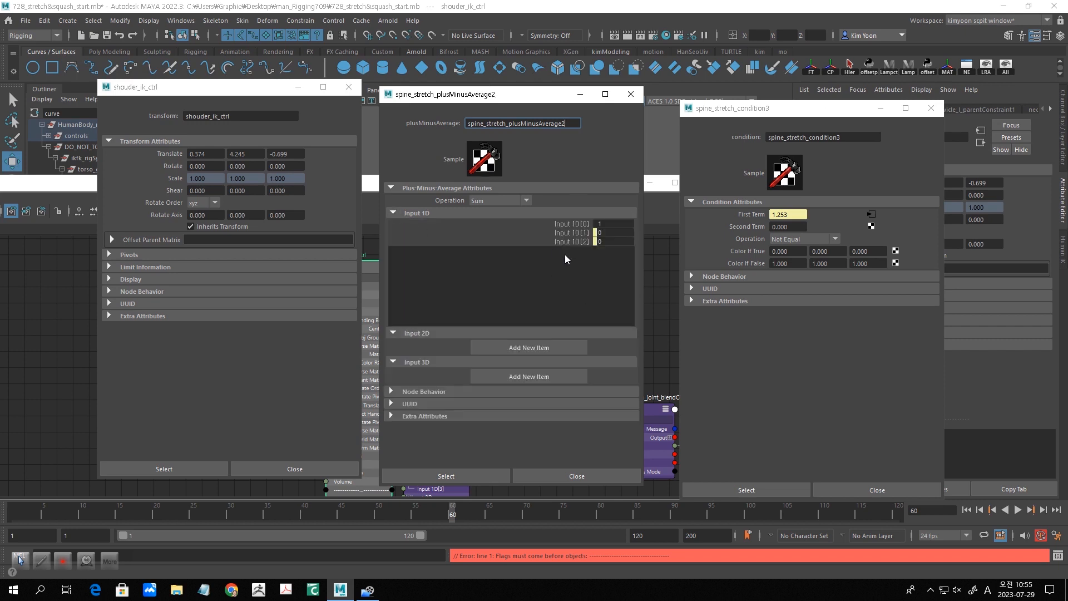
click(109, 316)
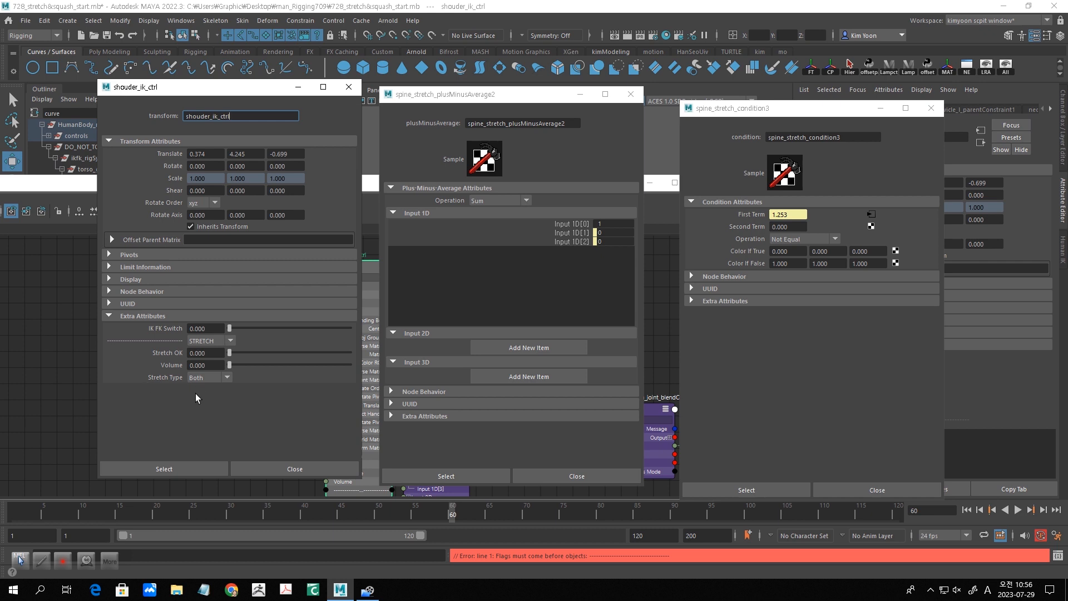
click(215, 380)
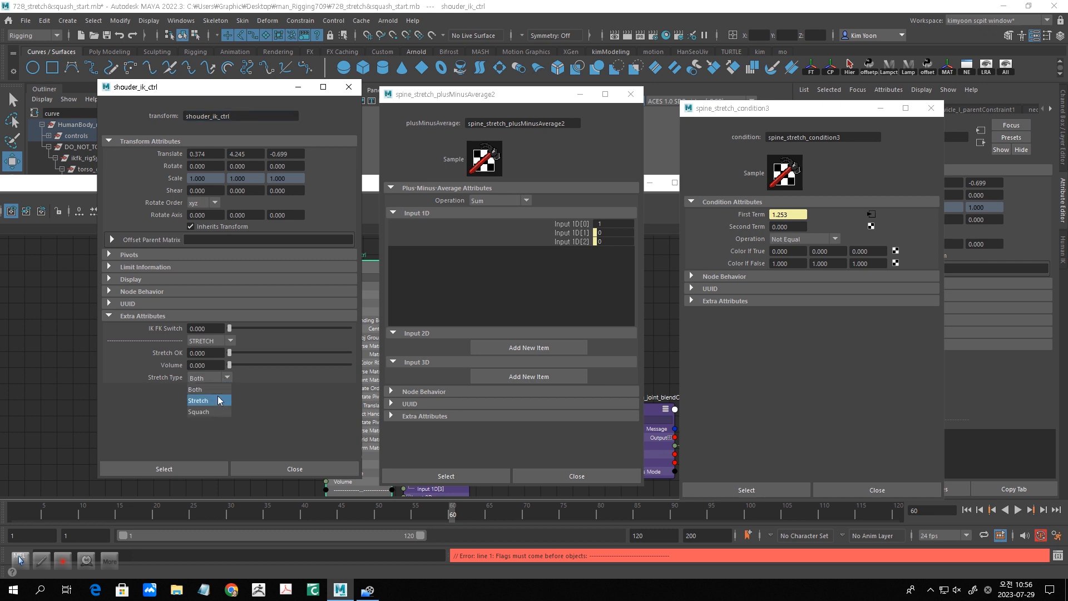
click(216, 379)
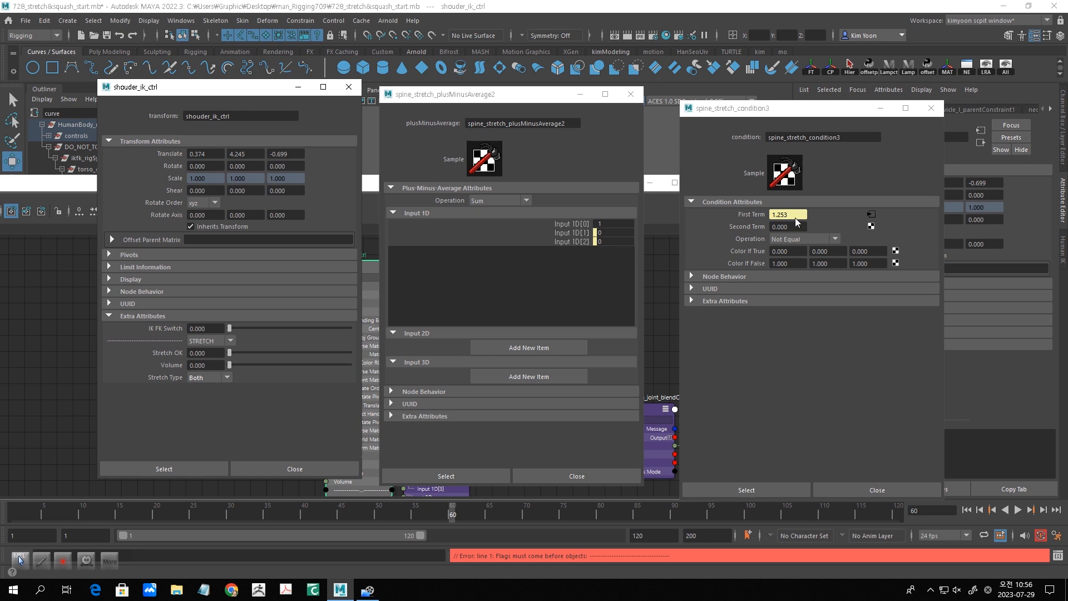
click(837, 239)
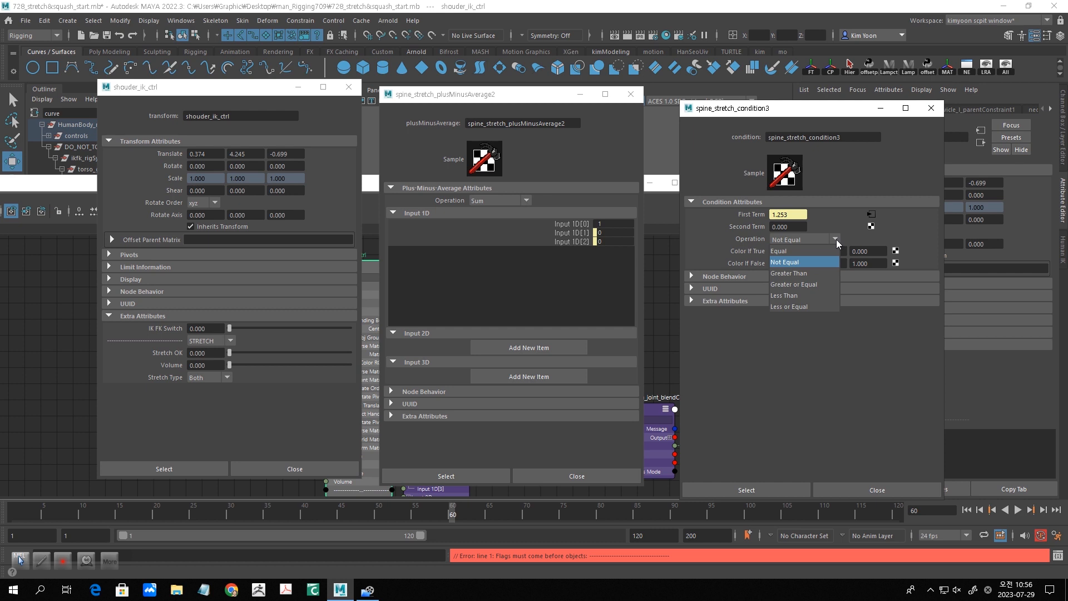
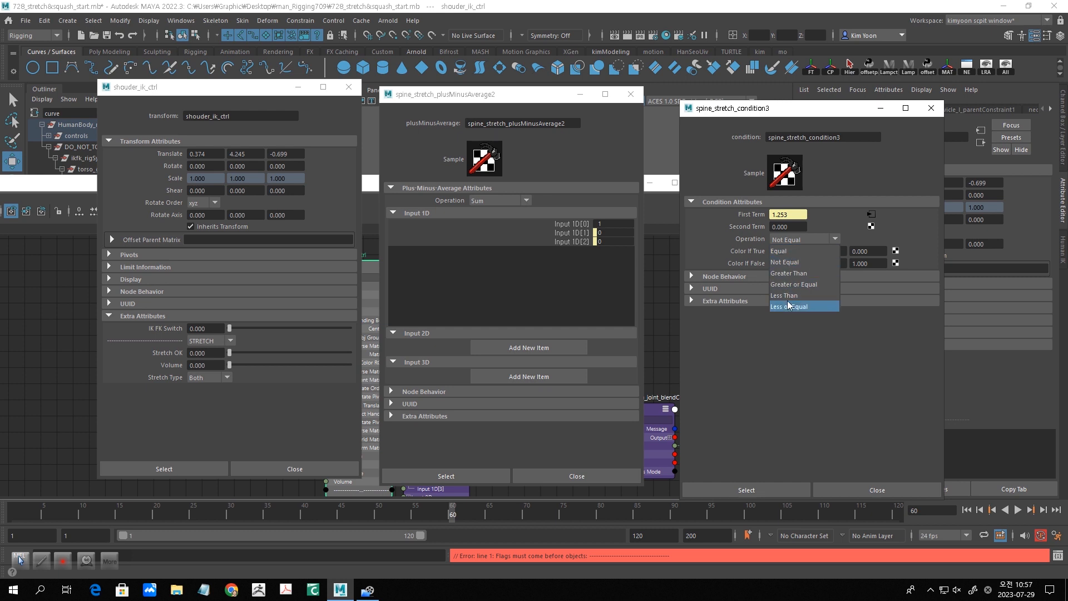
- Keep Stretch Type at Both, nudge the plusMinusAverage2 node in the graph, and realign the three floating attribute windows in a row
click(828, 378)
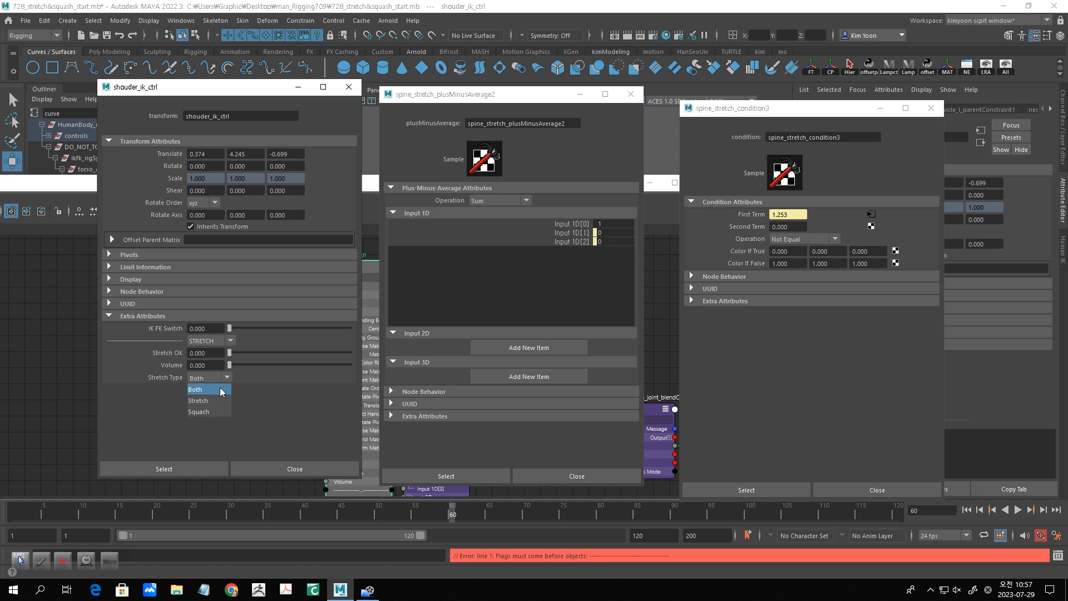
click(192, 392)
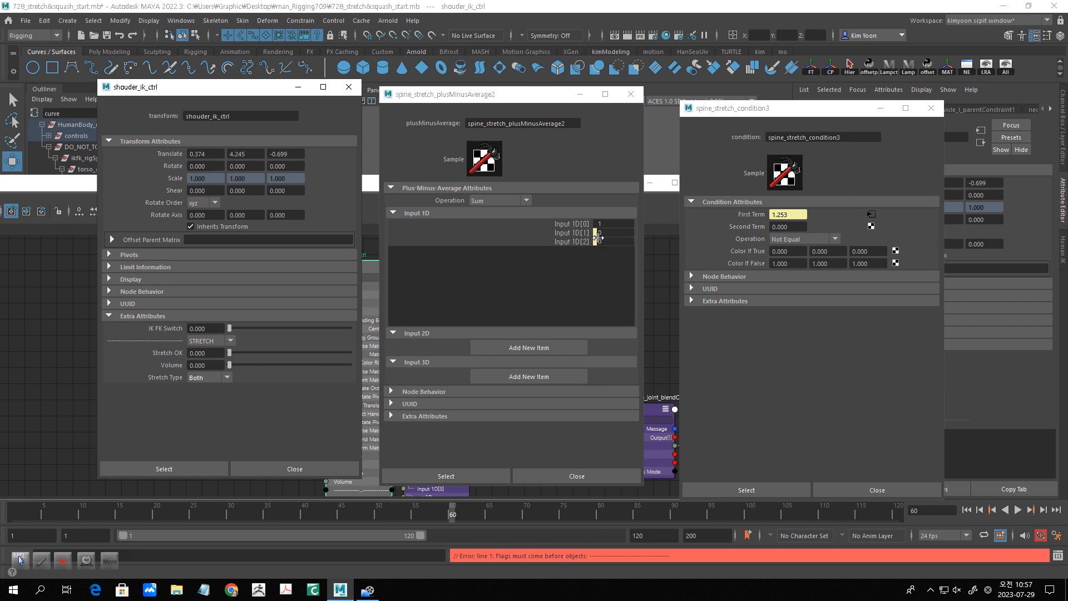
drag(546, 94, 720, 88)
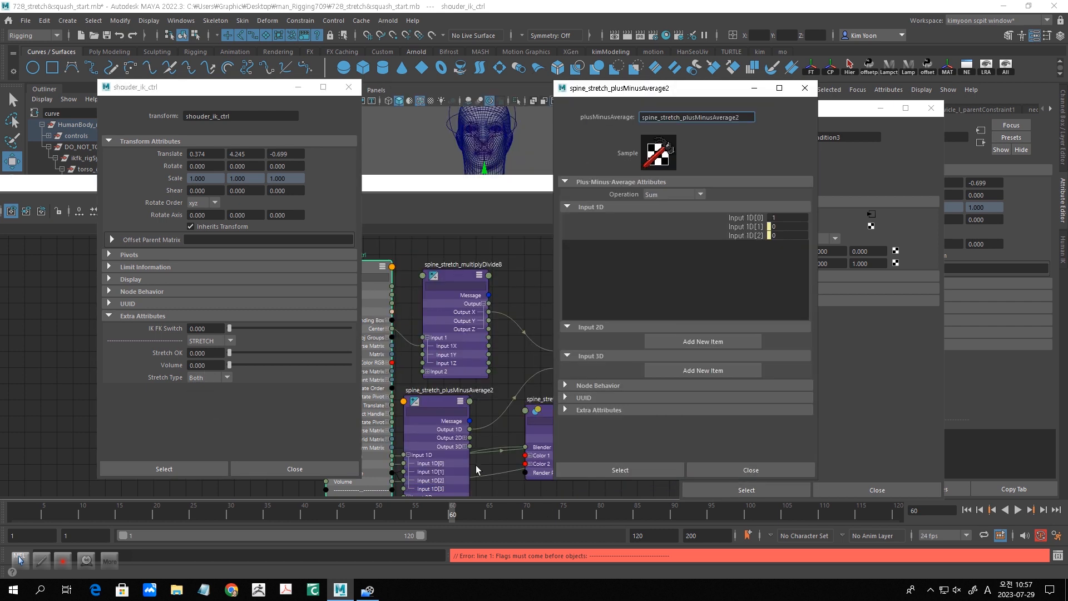
drag(432, 403, 477, 379)
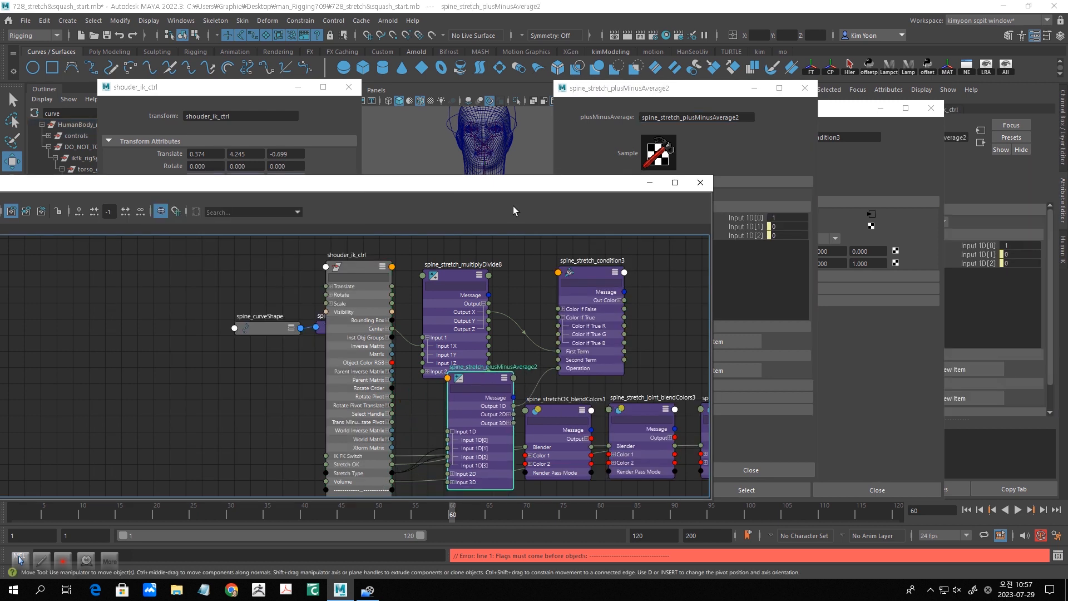
drag(509, 190, 414, 249)
drag(680, 88, 565, 106)
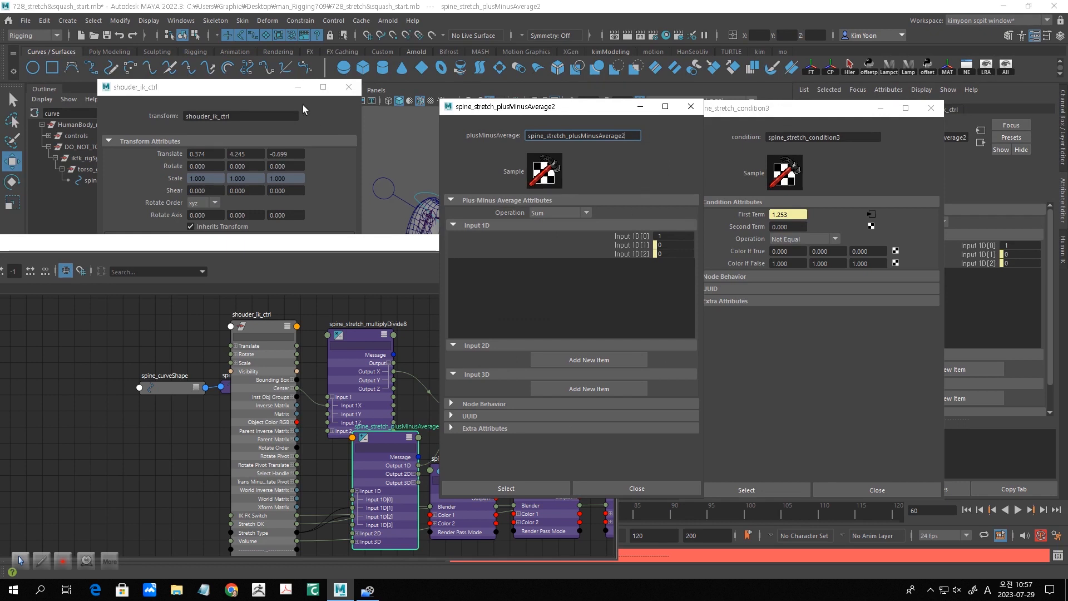
click(275, 95)
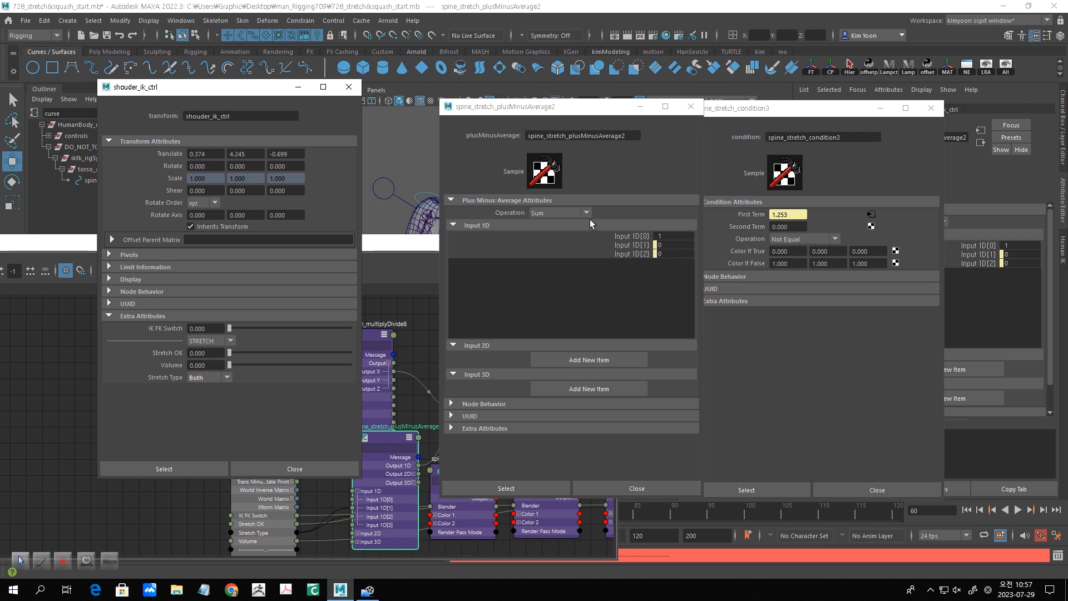
drag(583, 108, 503, 109)
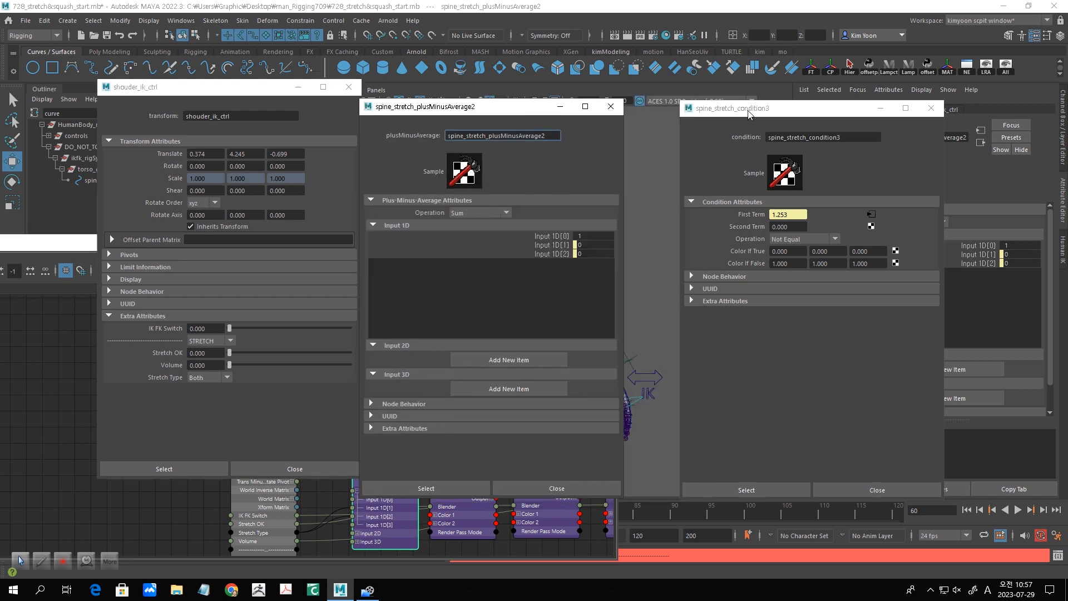
drag(749, 113, 749, 110)
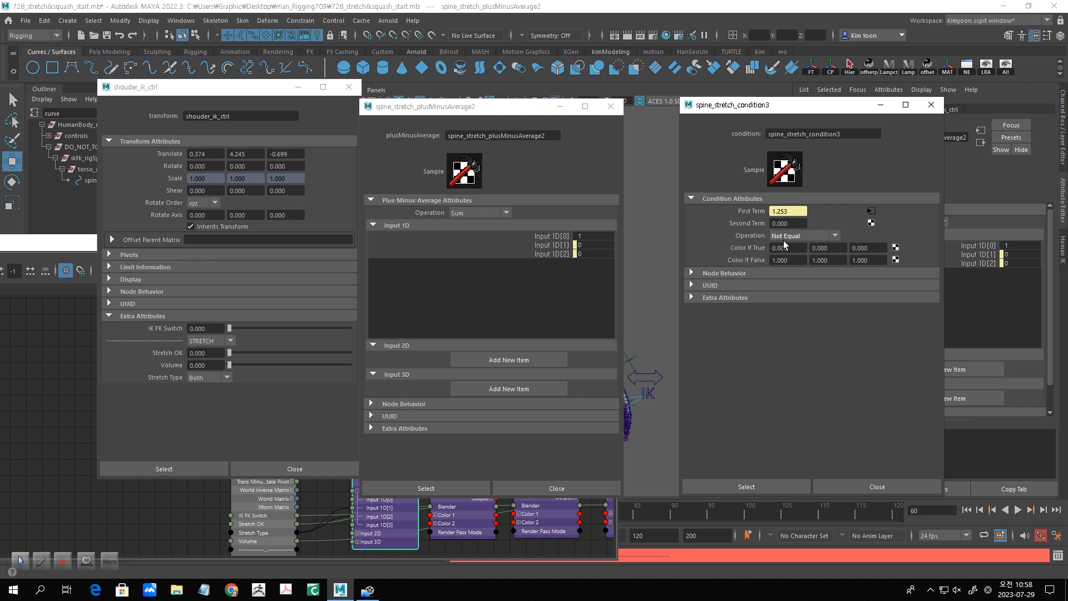
- Compare the Operation options of spine_stretch_condition3 with the Stretch Type options of shouder_ik_ctrl, leaving both settings as they are
click(835, 236)
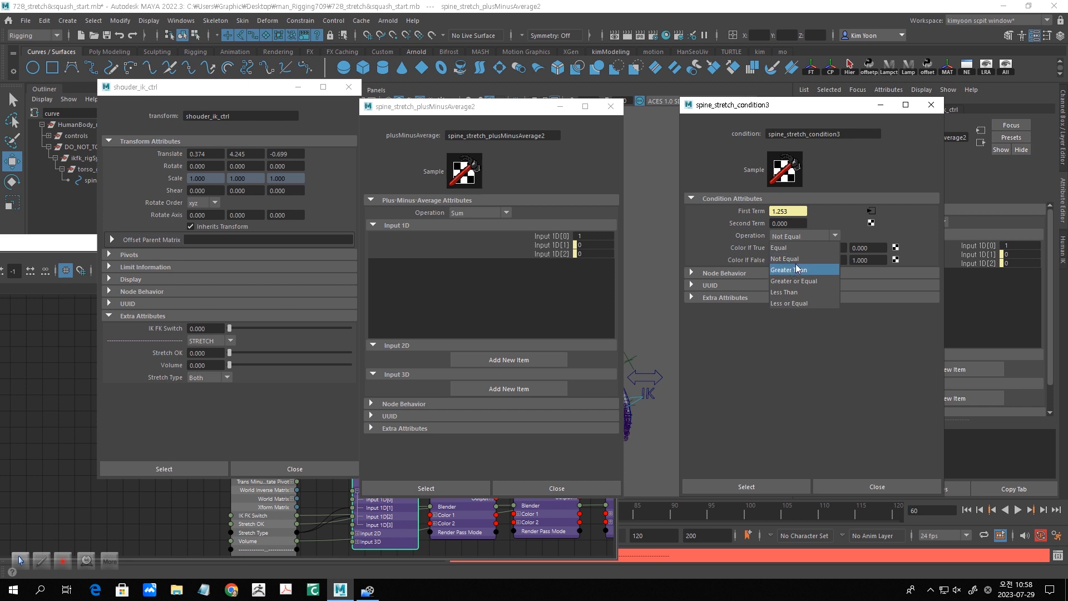
click(824, 221)
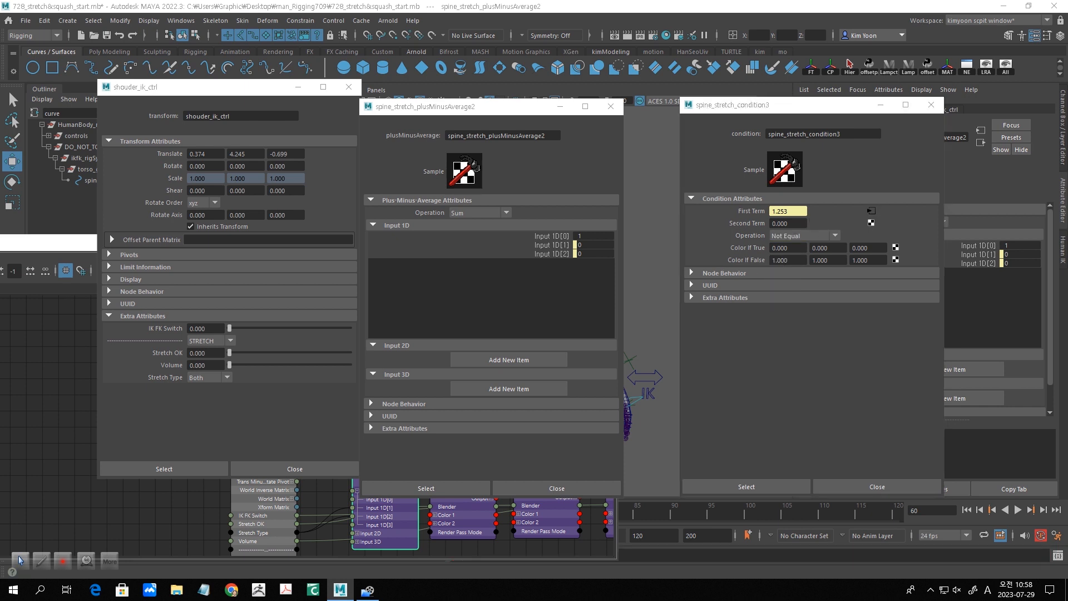
click(227, 378)
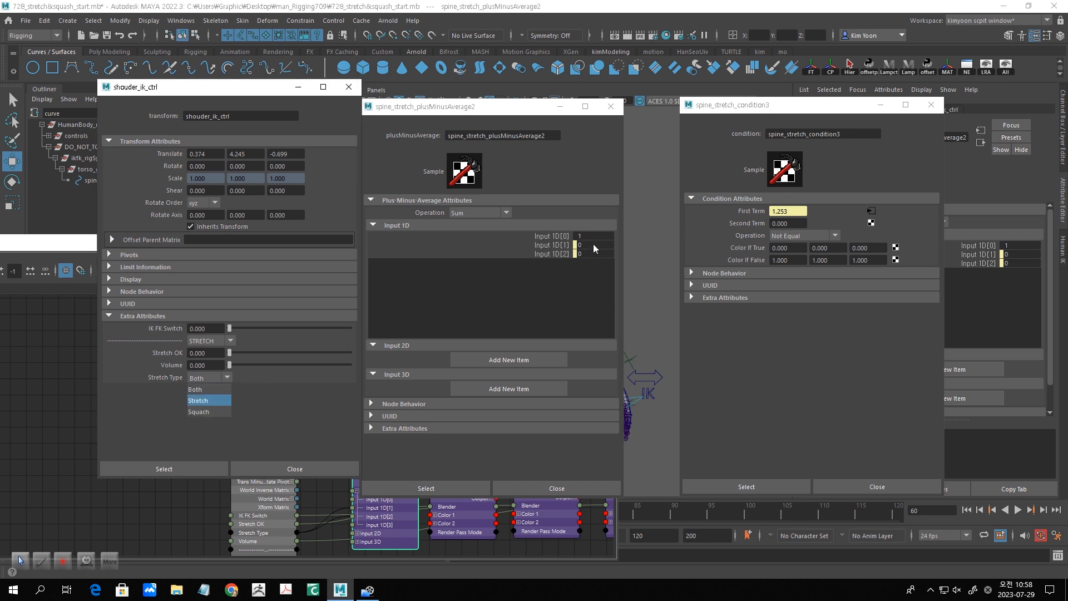
click(836, 235)
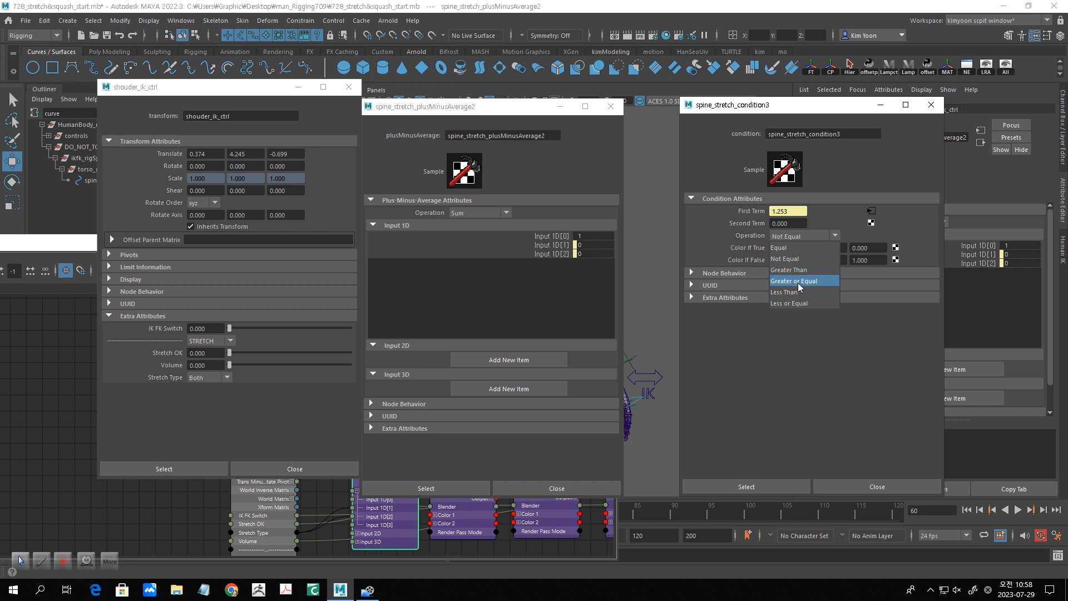
click(222, 377)
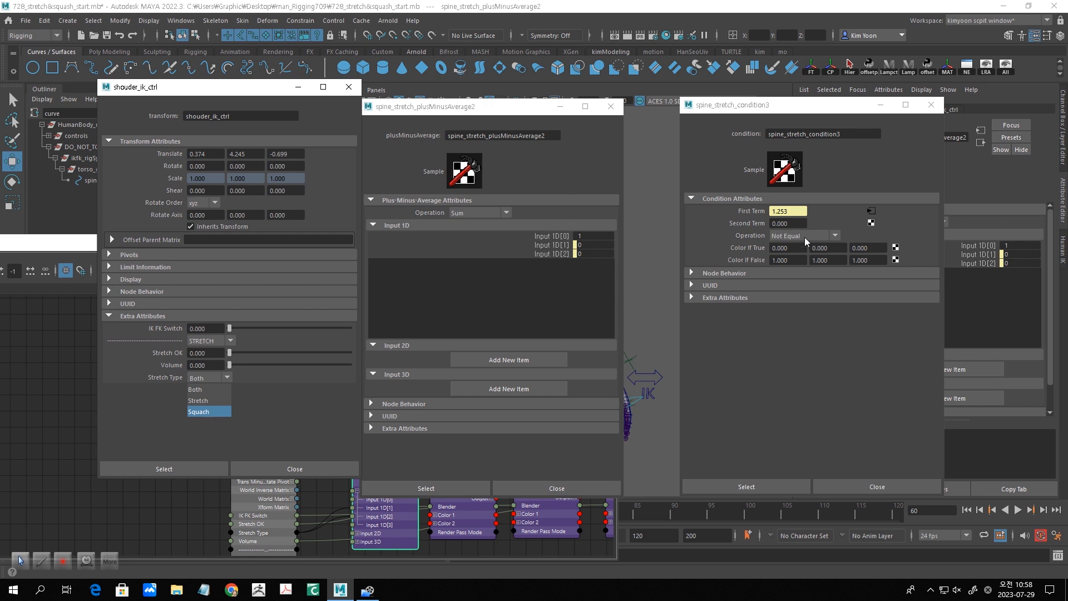
click(837, 236)
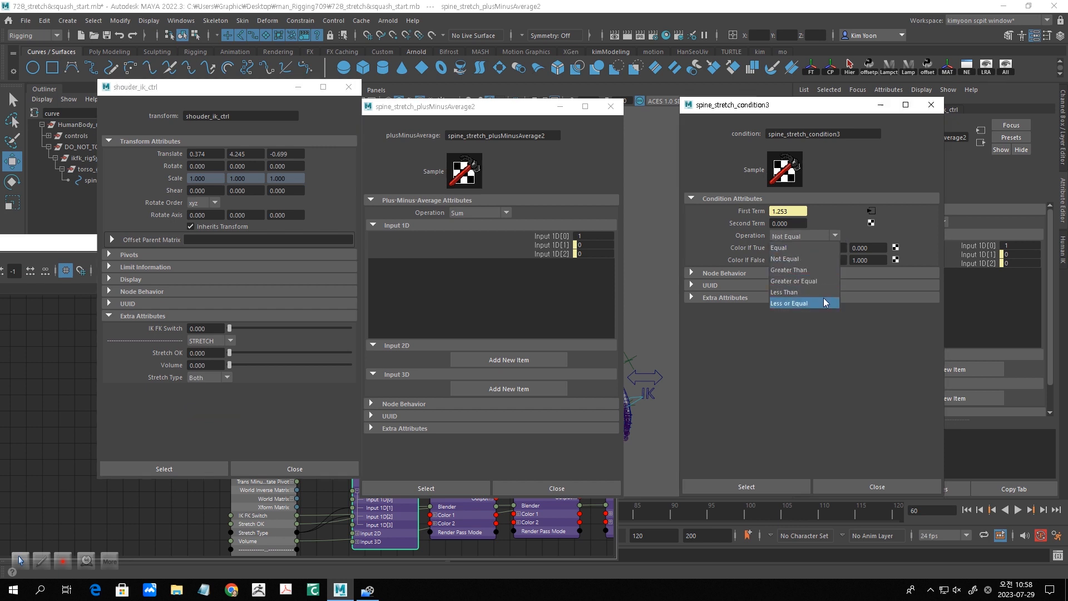
click(828, 170)
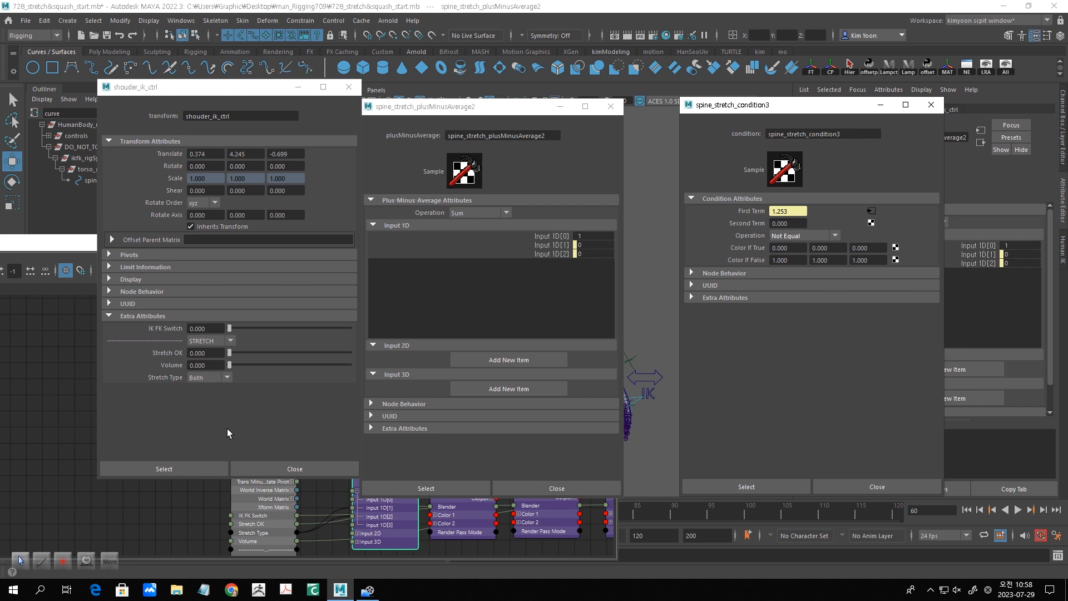
- Set shouder_ik_ctrl's Stretch Type to Stretch and check the resulting Operation of spine_stretch_condition3
click(223, 378)
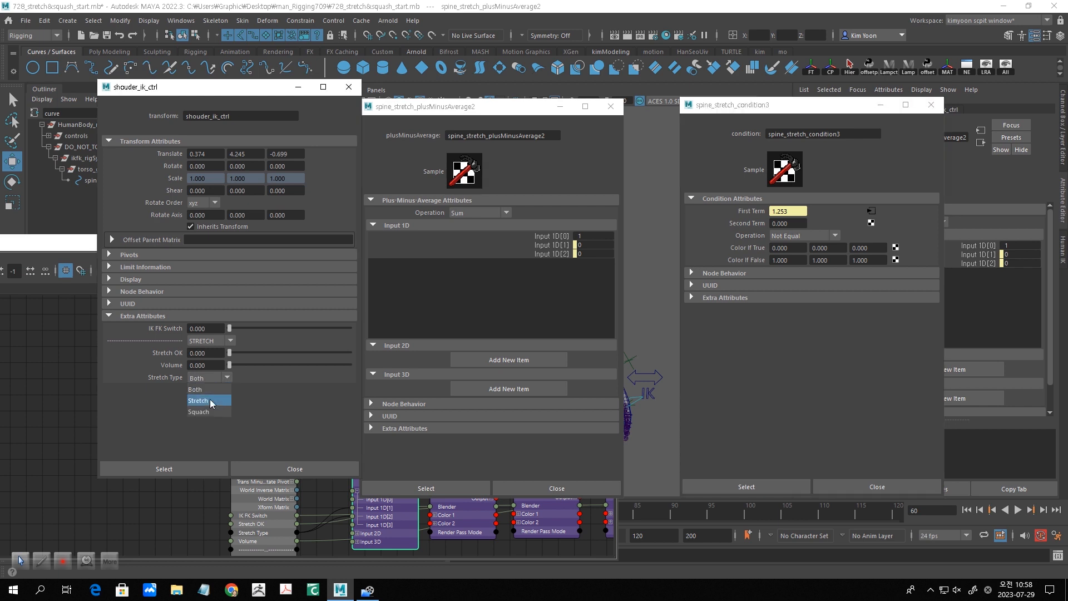
click(209, 400)
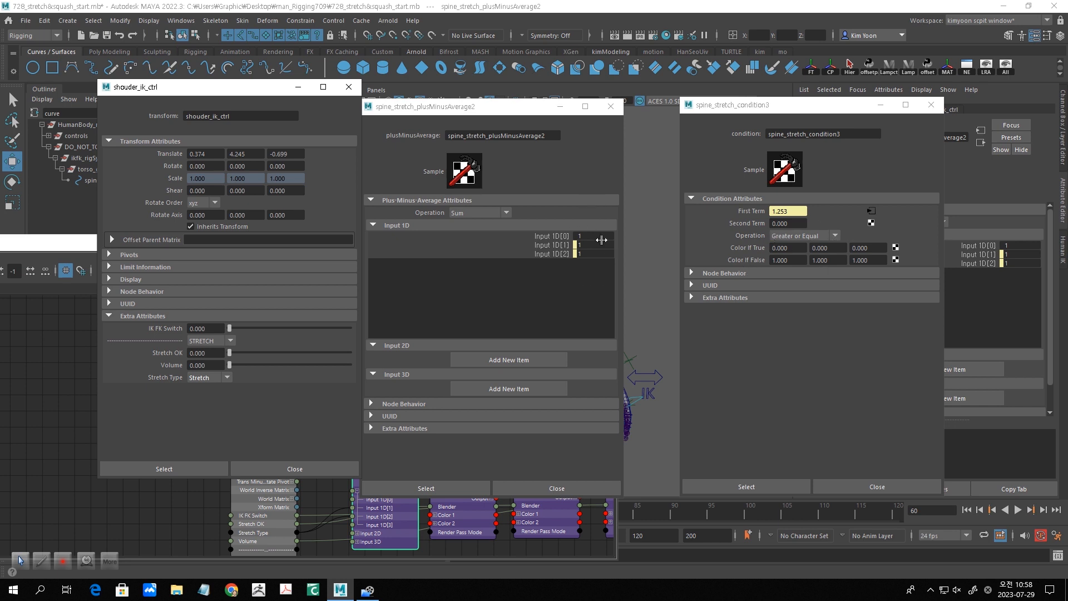
click(835, 236)
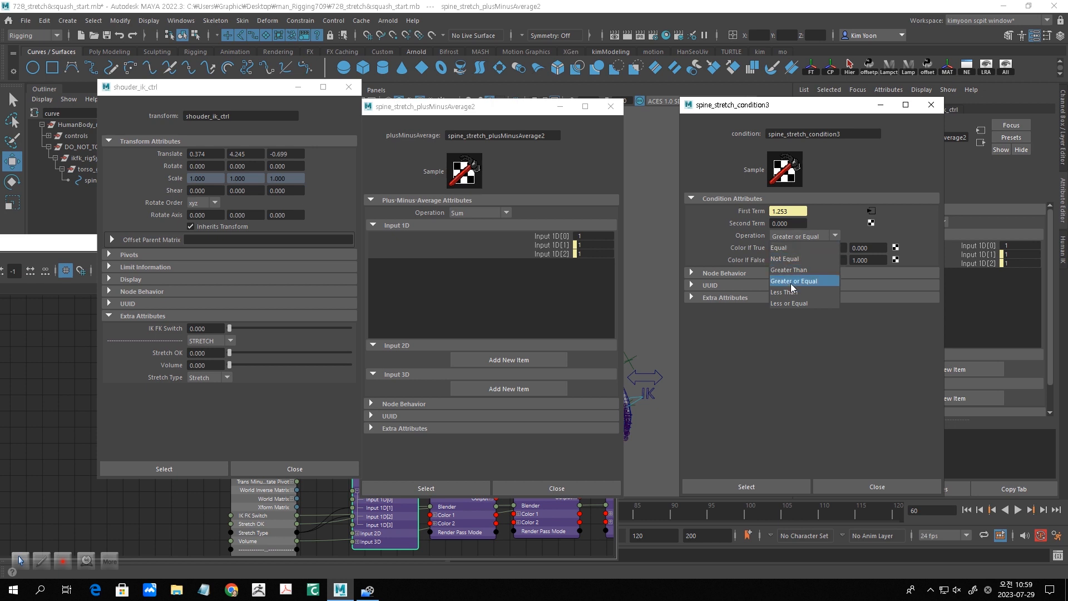
click(868, 361)
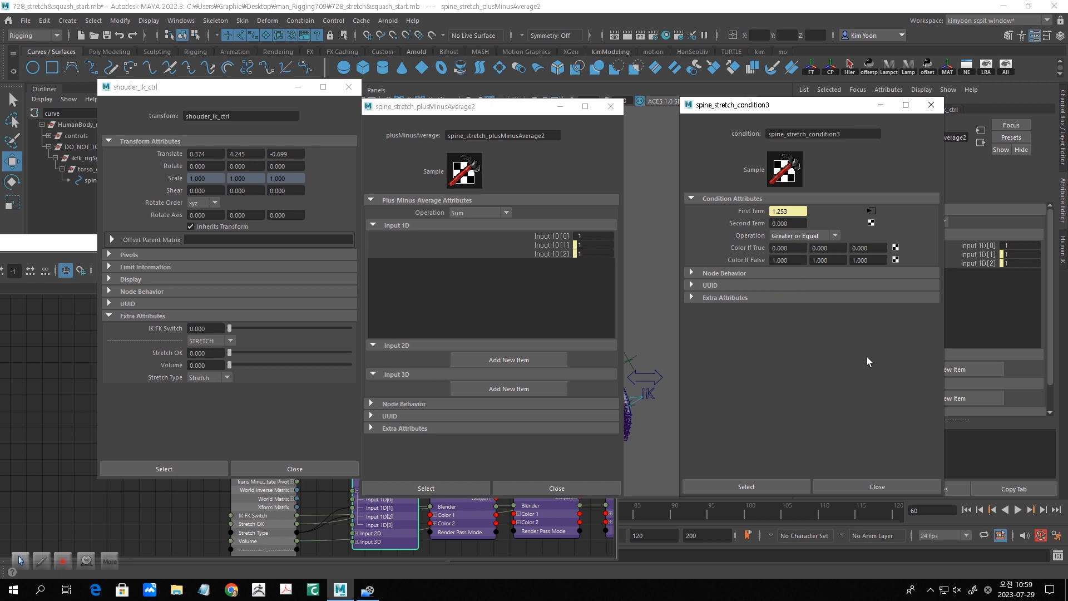
- Set shouder_ik_ctrl's Stretch Type to Squach and check the resulting Operation of spine_stretch_condition3
click(226, 378)
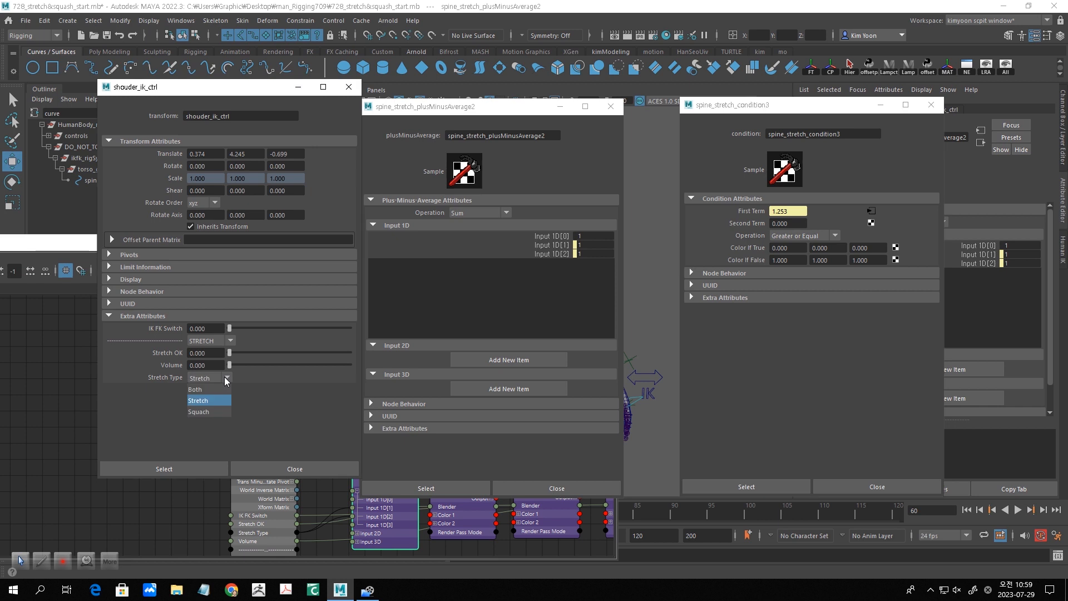
click(215, 413)
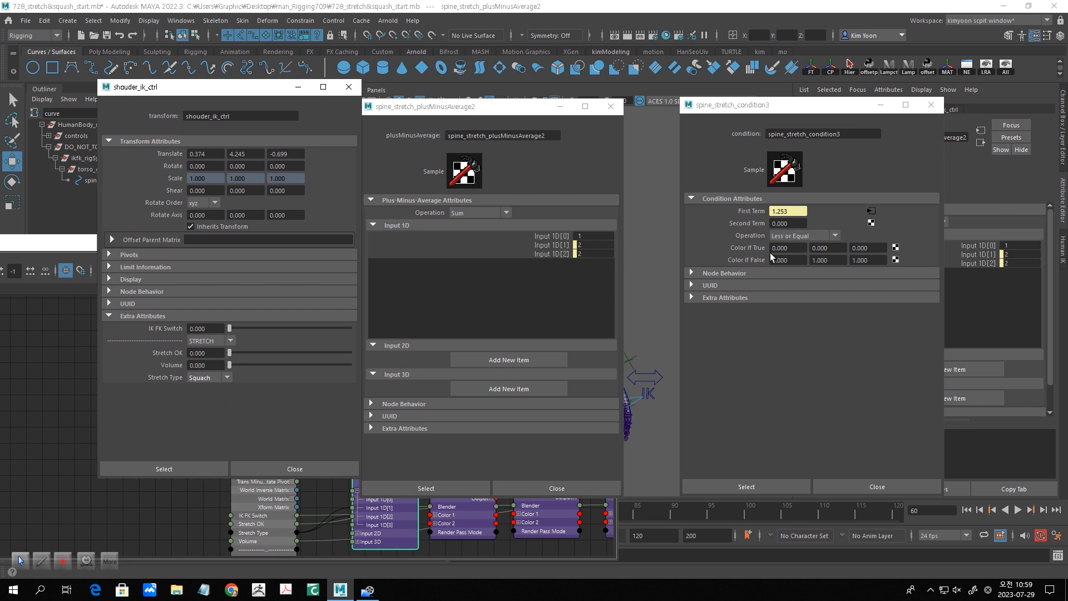
click(836, 236)
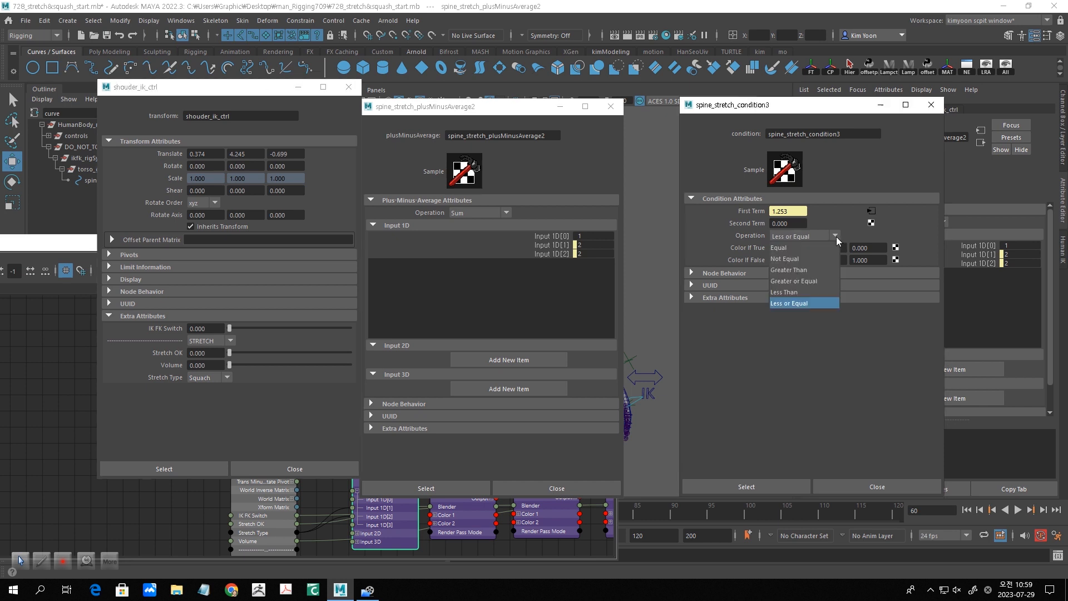
click(807, 304)
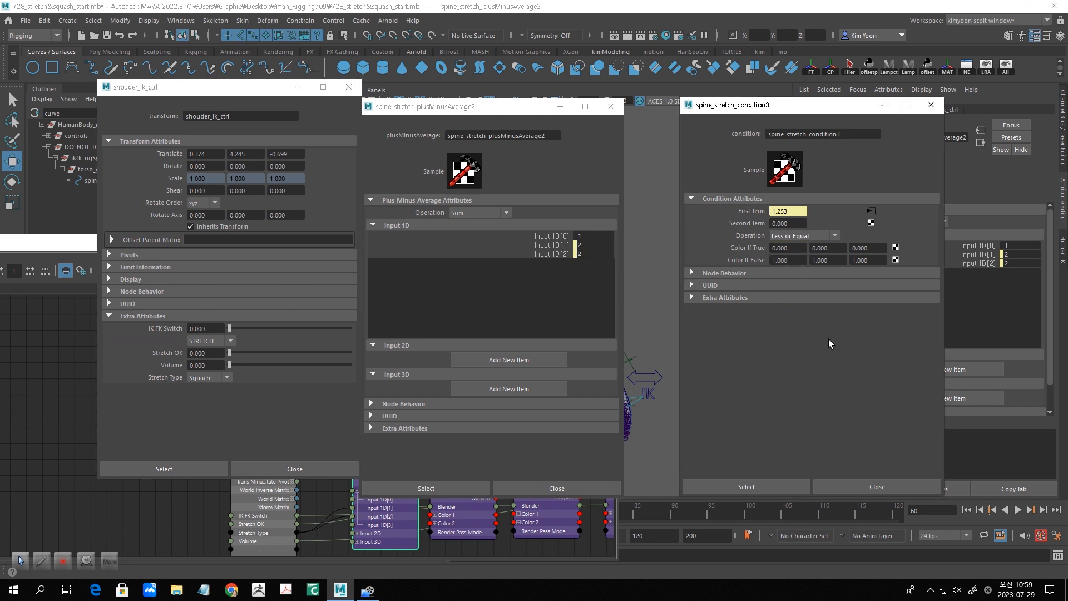
- Set Stretch Type back to Both and close the floating shouder_ik_ctrl, plusMinusAverage2 and condition3 attribute windows
click(226, 378)
click(222, 390)
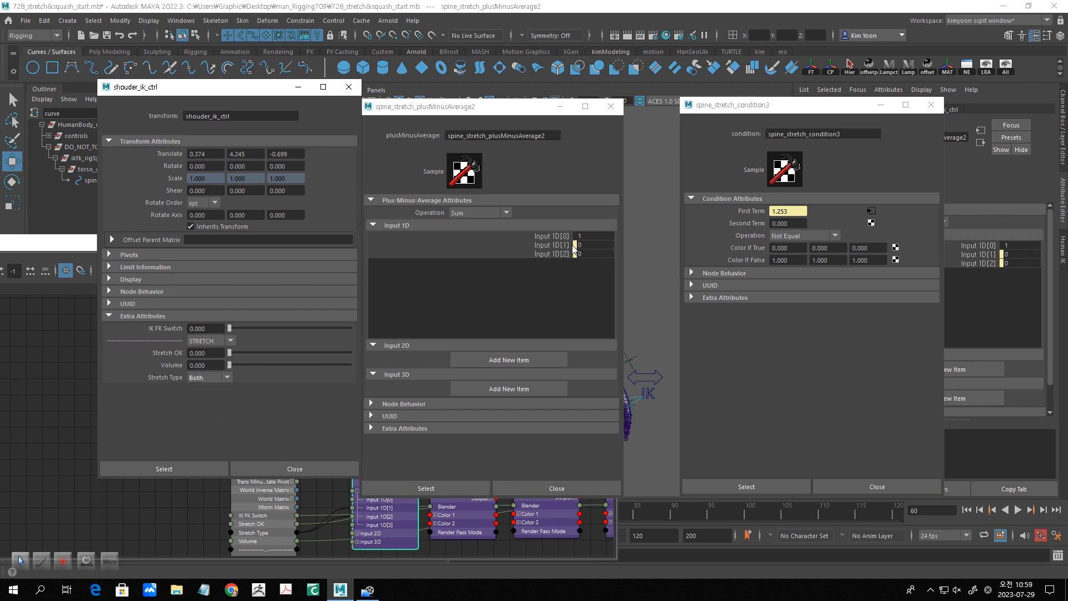
click(349, 87)
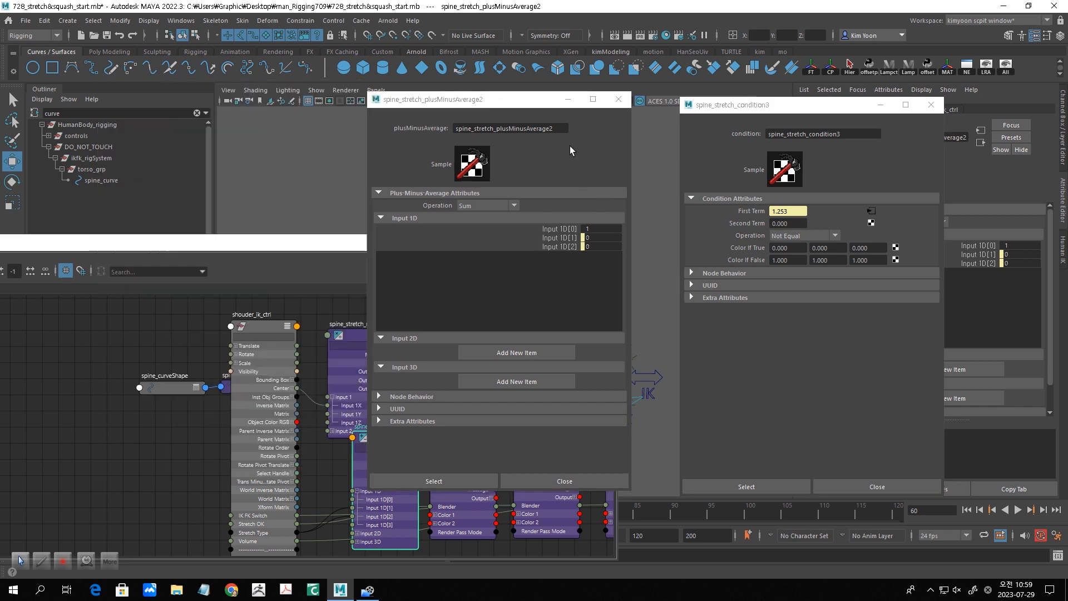
click(618, 99)
click(931, 107)
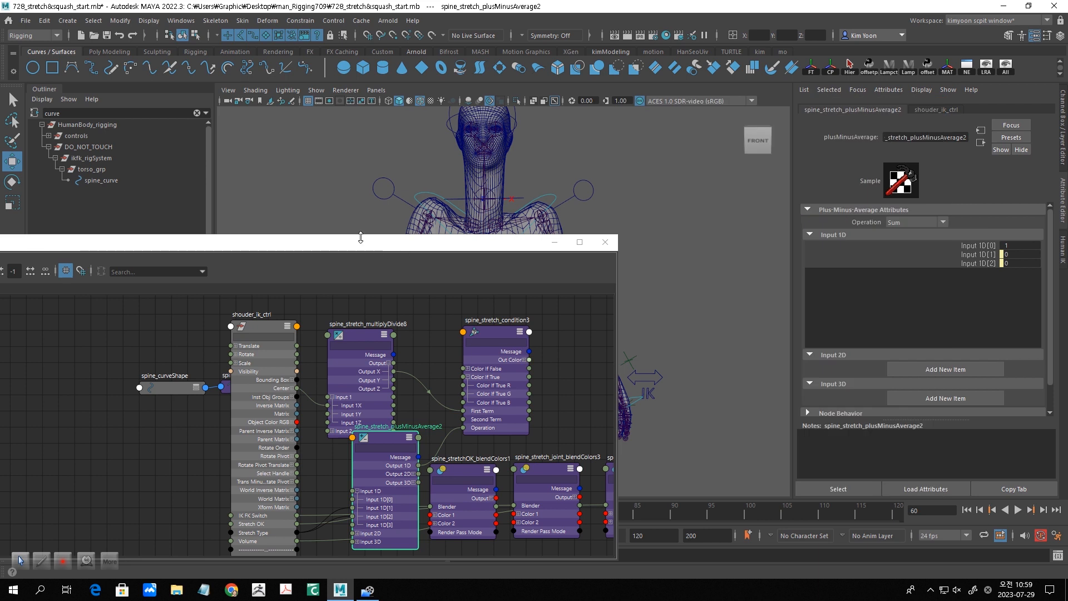
- Expand Color 1 of spine_stretchOK_blendColors1 and connect Output X of spine_stretch_multiplyDivide8 to its Color 1R
drag(362, 244, 322, 224)
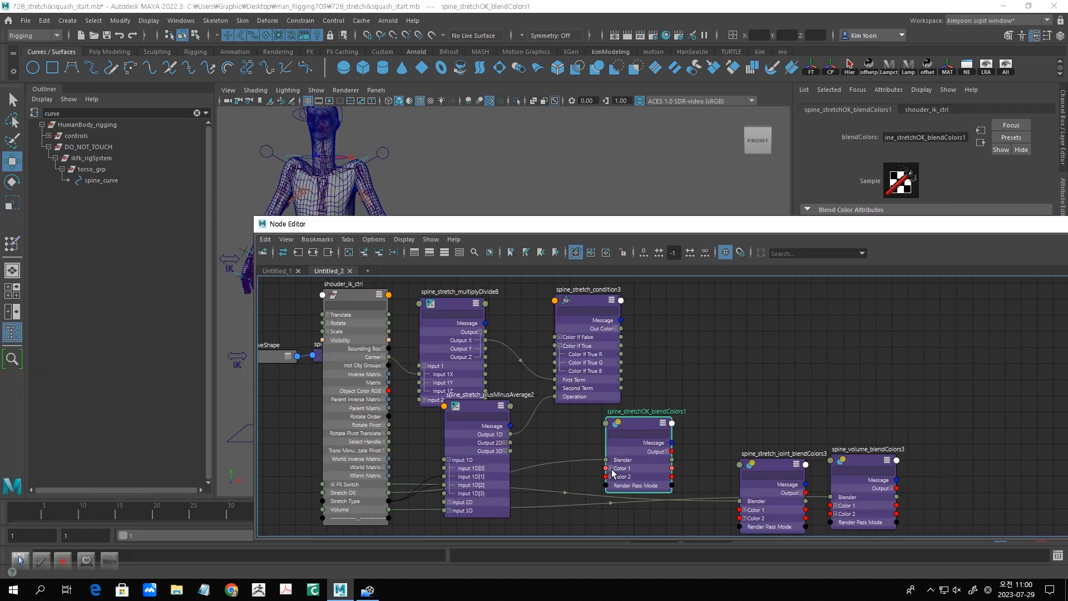
click(612, 468)
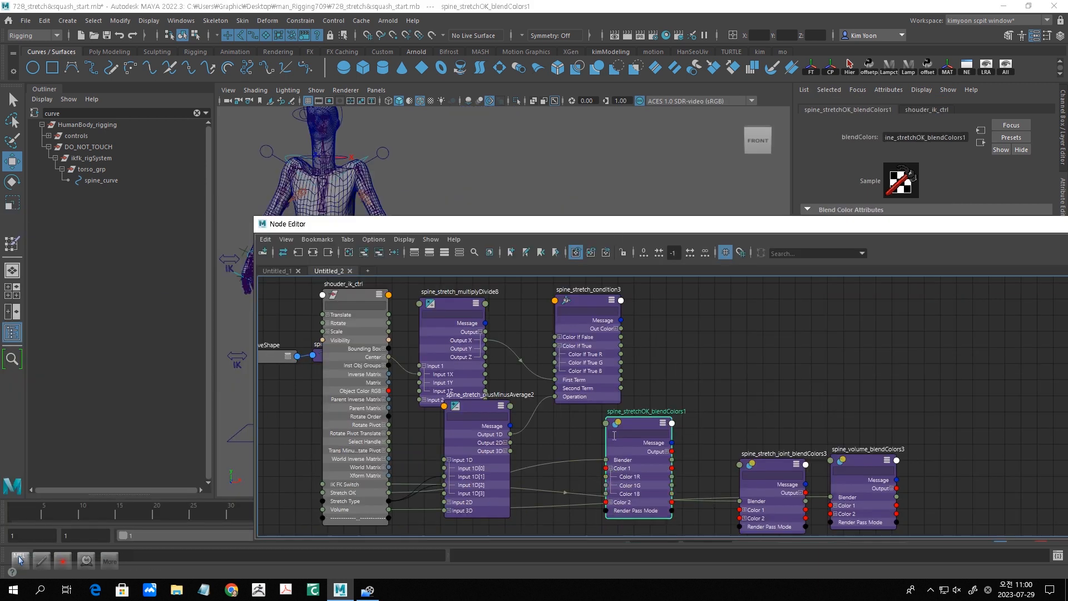
drag(629, 432, 630, 423)
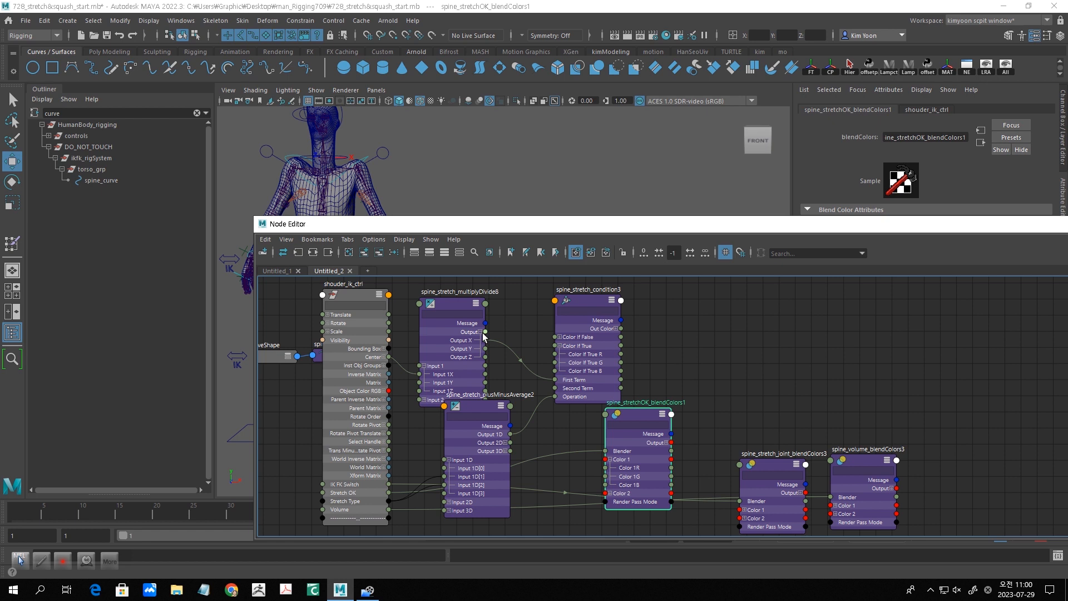
drag(486, 340, 606, 468)
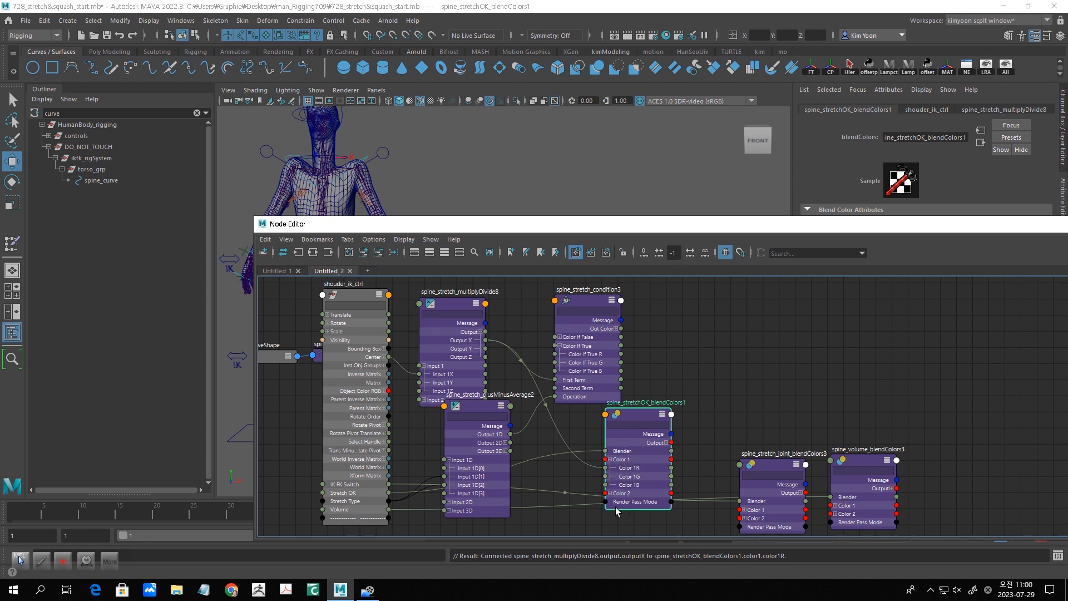
- Expand the output of spine_stretchOK_blendColors1 and connect its Output R to Color If True R of spine_stretch_condition3
drag(636, 419, 615, 425)
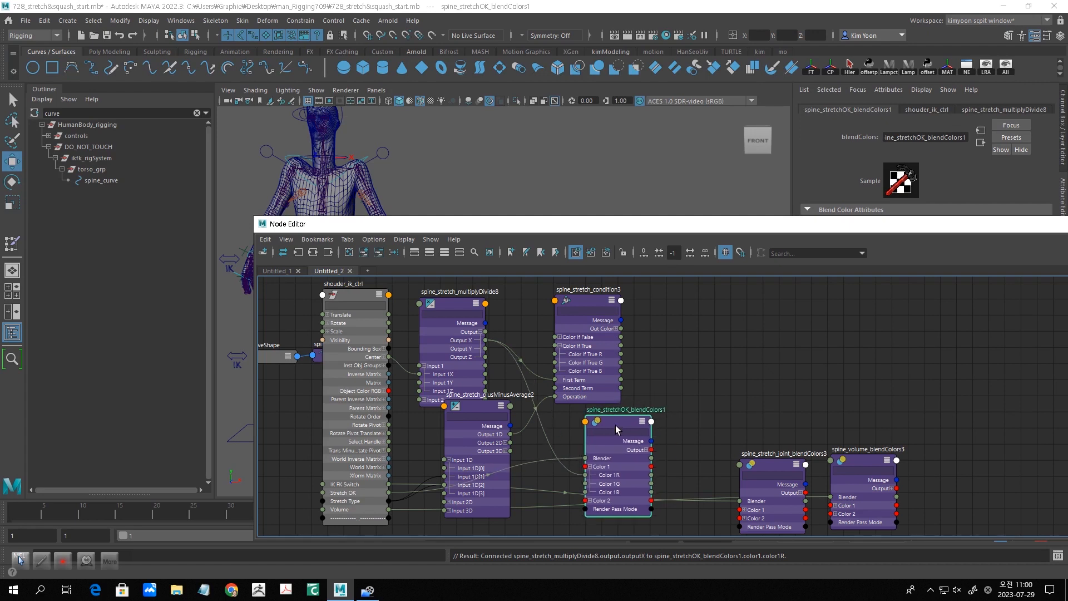
click(646, 449)
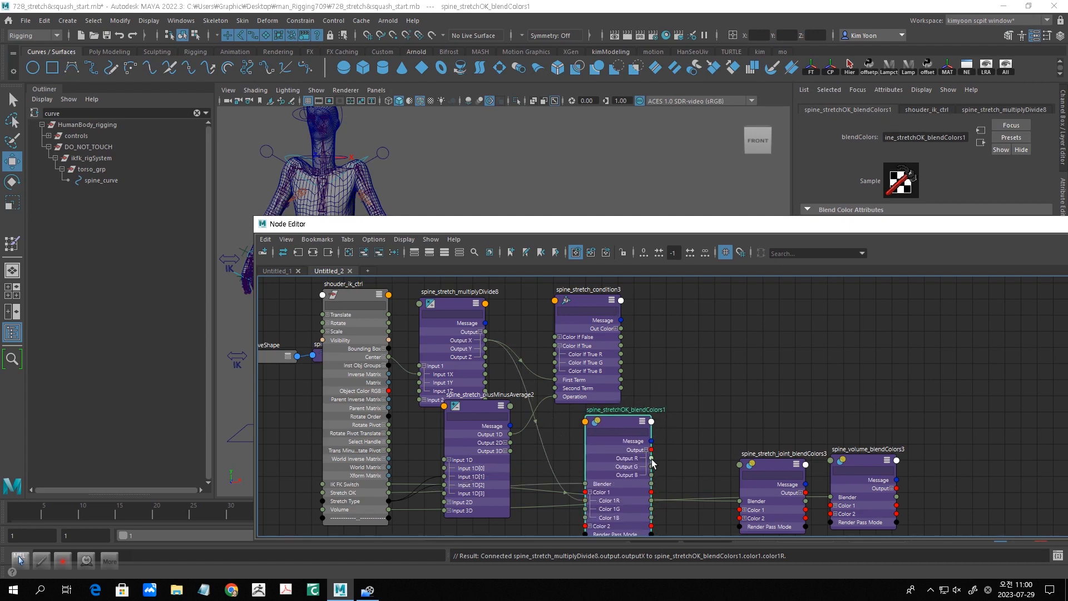
drag(652, 459, 565, 355)
- Set shouder_ik_ctrl's Stretch OK to 1 and check the resulting Color If True R of spine_stretch_condition3
click(576, 301)
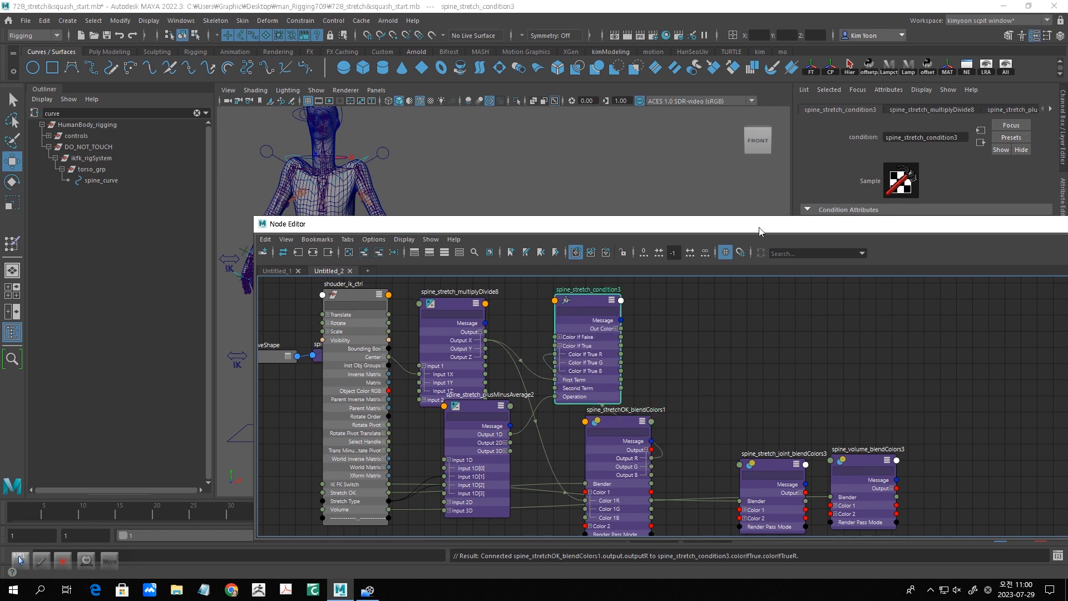
drag(758, 225, 714, 287)
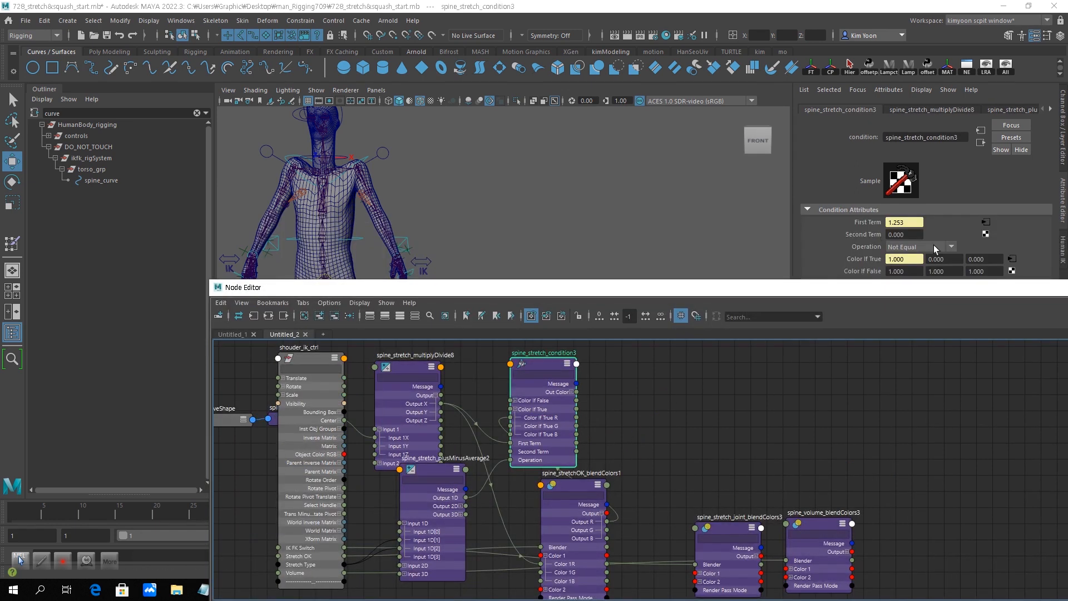
click(308, 356)
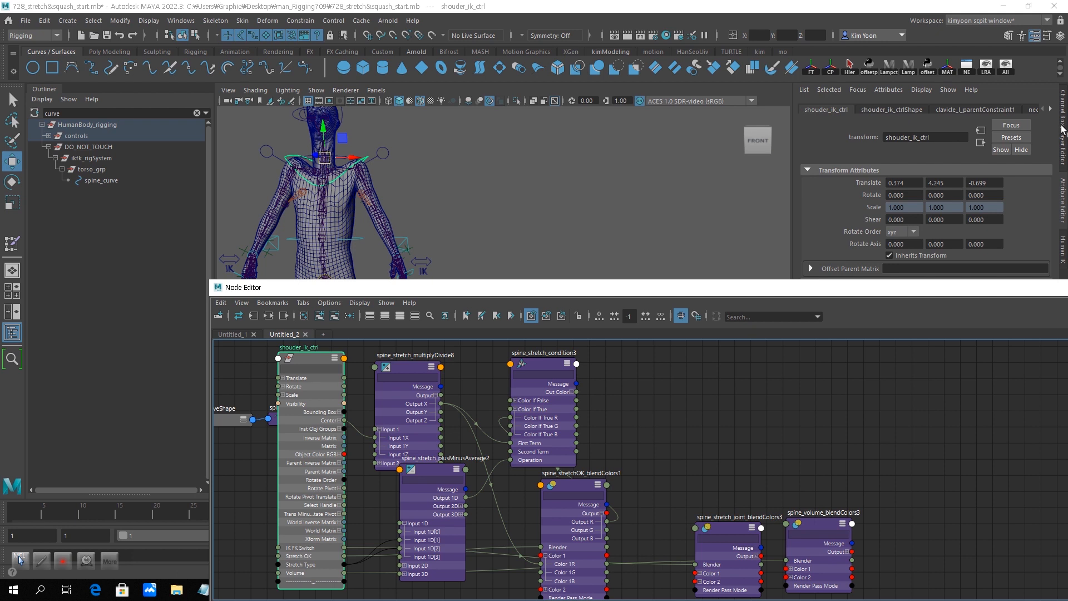
click(1063, 131)
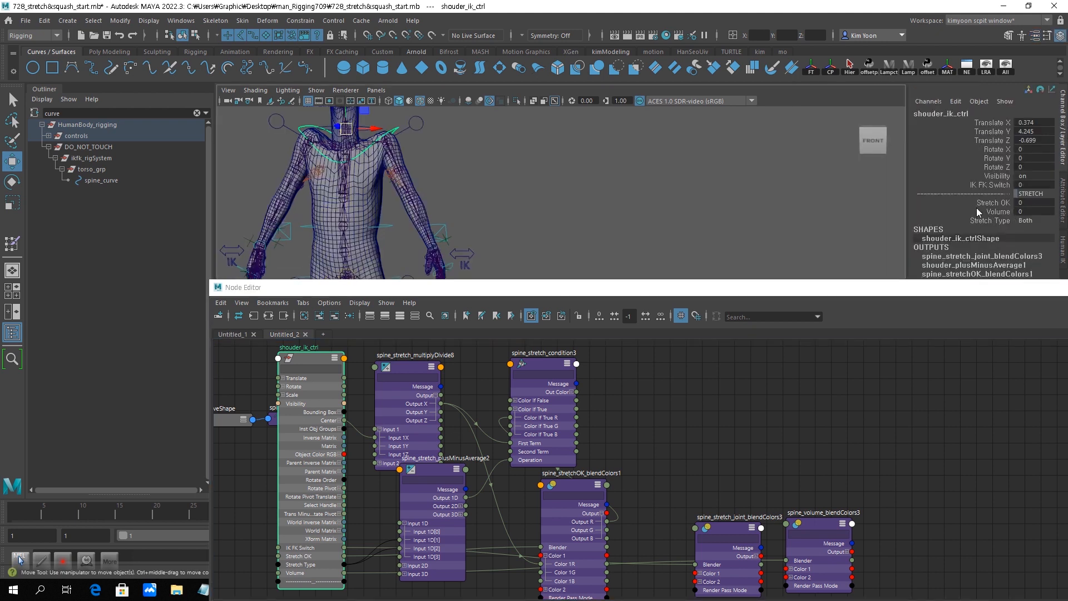
double_click(1035, 203)
text(1)
key(Return)
click(545, 367)
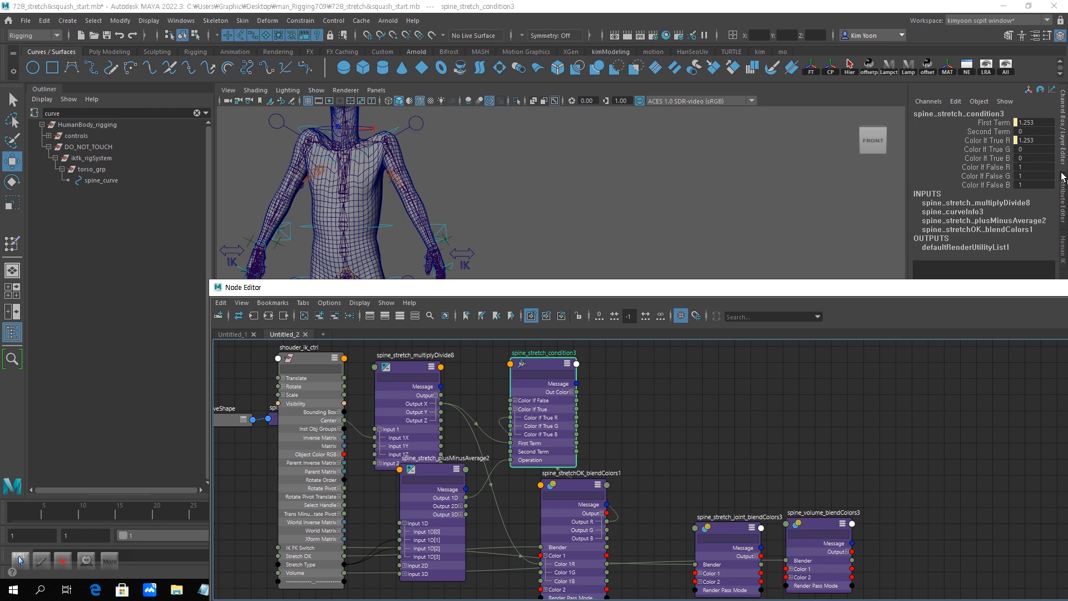
drag(547, 362, 567, 359)
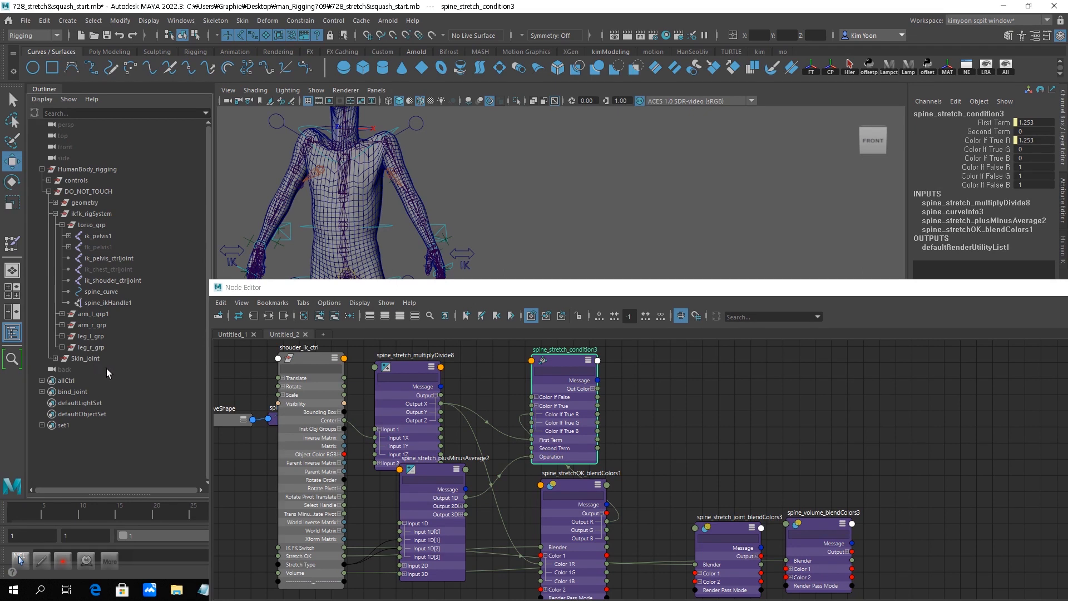
- Expand the Skin_joint hierarchy down through cog and pelvis, and add joints spine01, spine02 and spine03 to the node graph
click(55, 358)
click(62, 378)
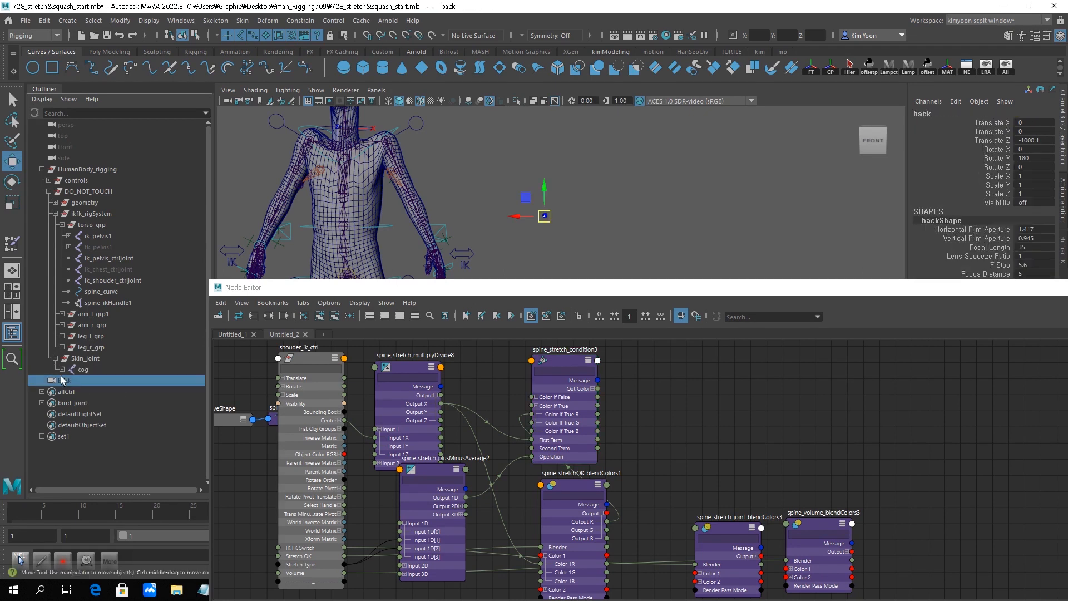
click(61, 370)
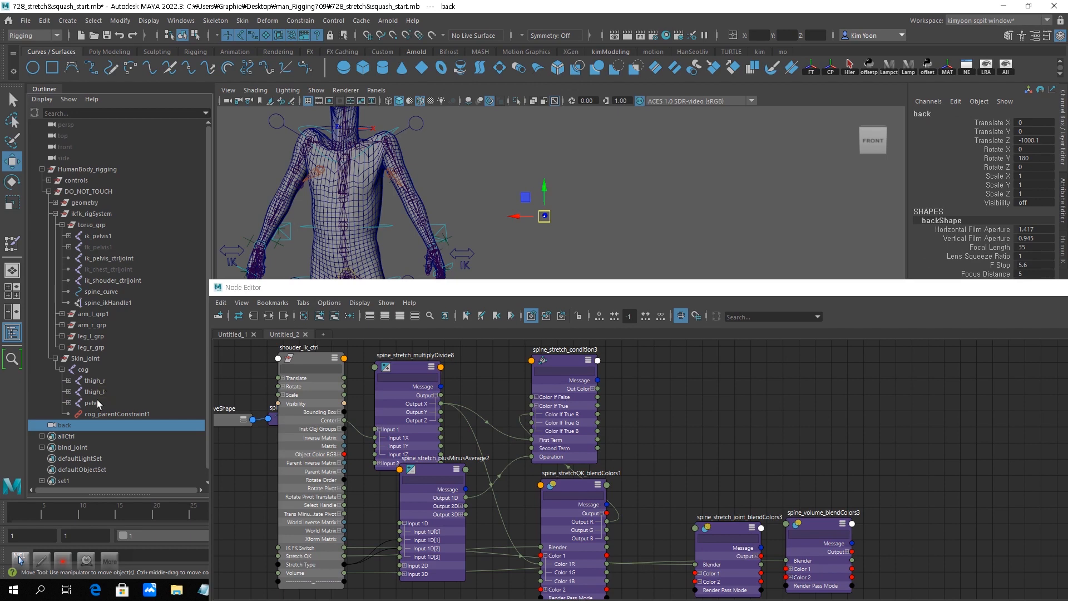
click(69, 402)
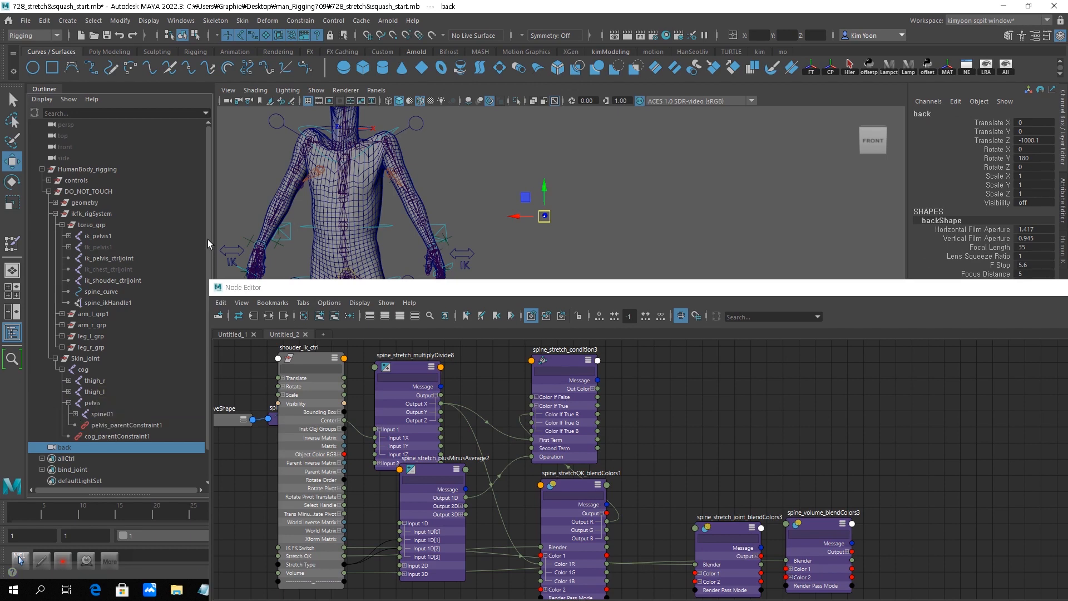
scroll(207, 268, down, 1)
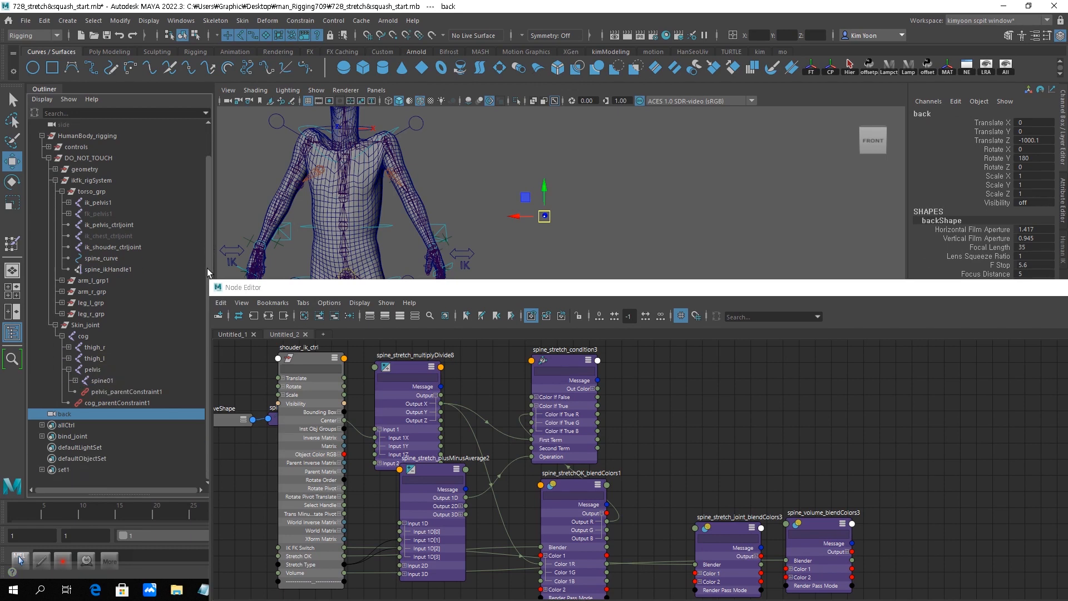
click(75, 381)
click(102, 381)
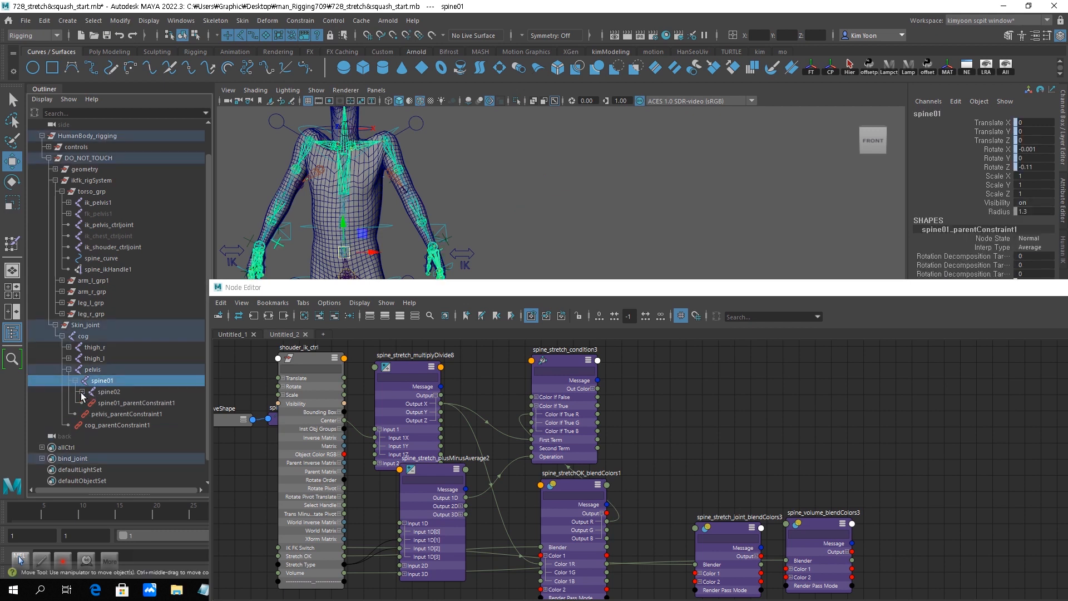
click(82, 392)
click(109, 392)
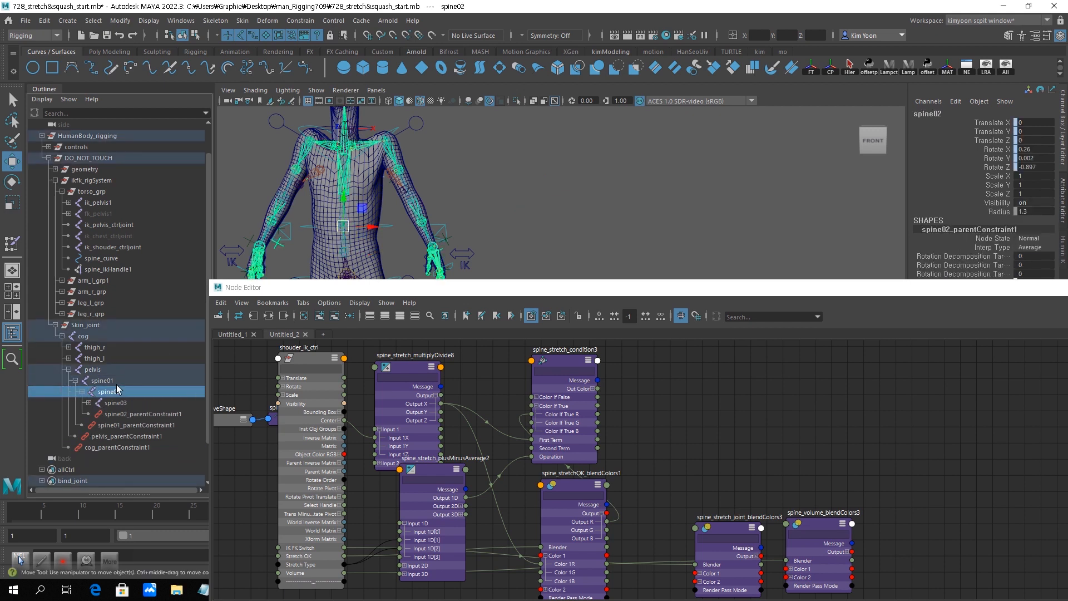
ctrl+click(116, 384)
ctrl+click(128, 402)
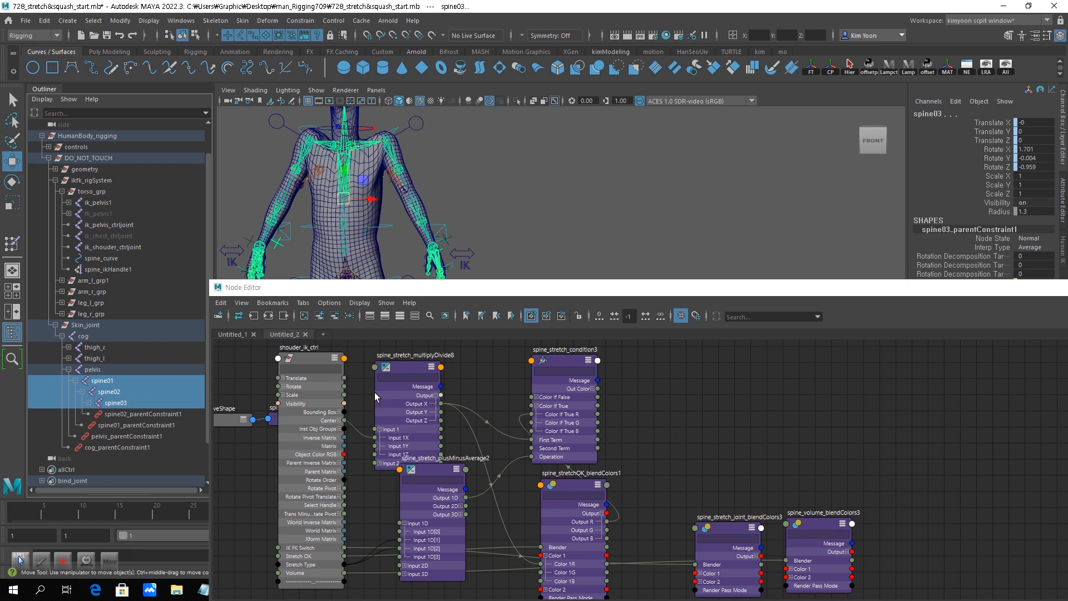
click(319, 316)
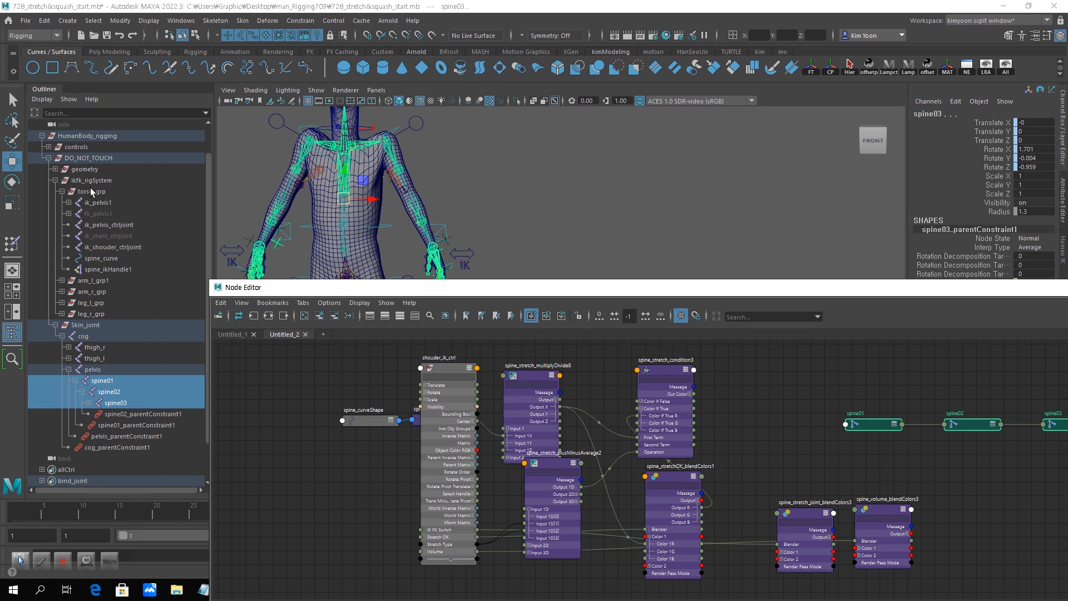
- Collapse Skin_joint, expand ik_pelvis1 under torso_grp, and add joints ik_spine01, ik_spine02 and ik_spine03 to the node graph
click(55, 325)
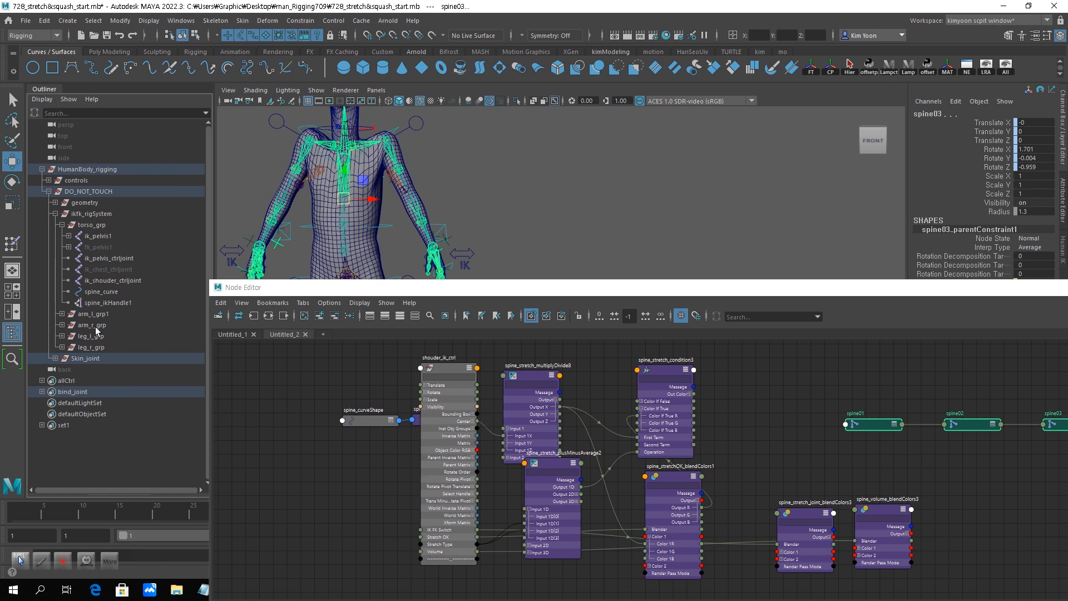
click(69, 236)
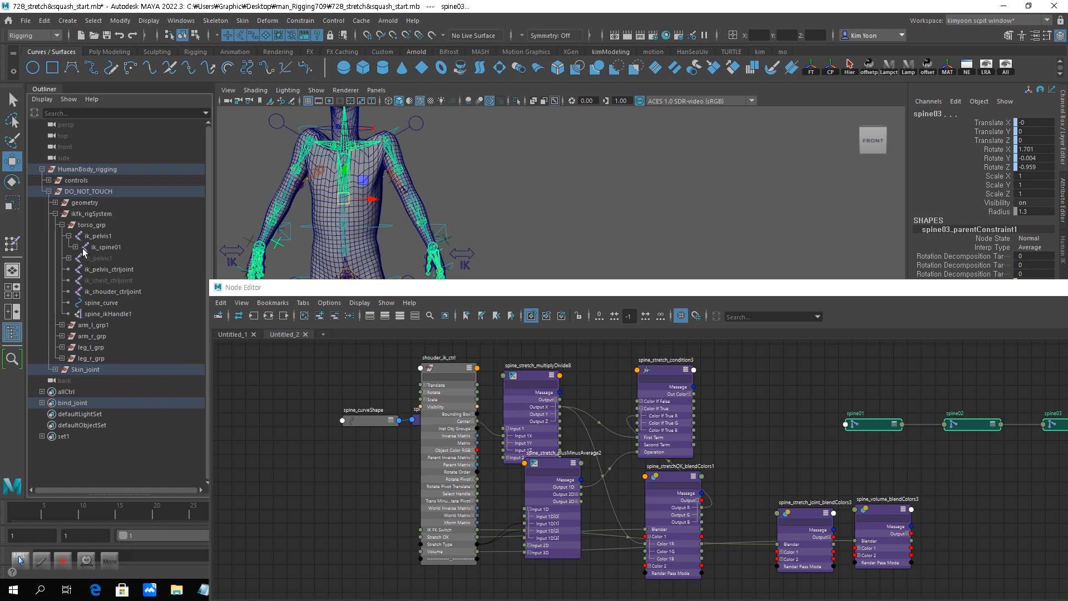
click(75, 247)
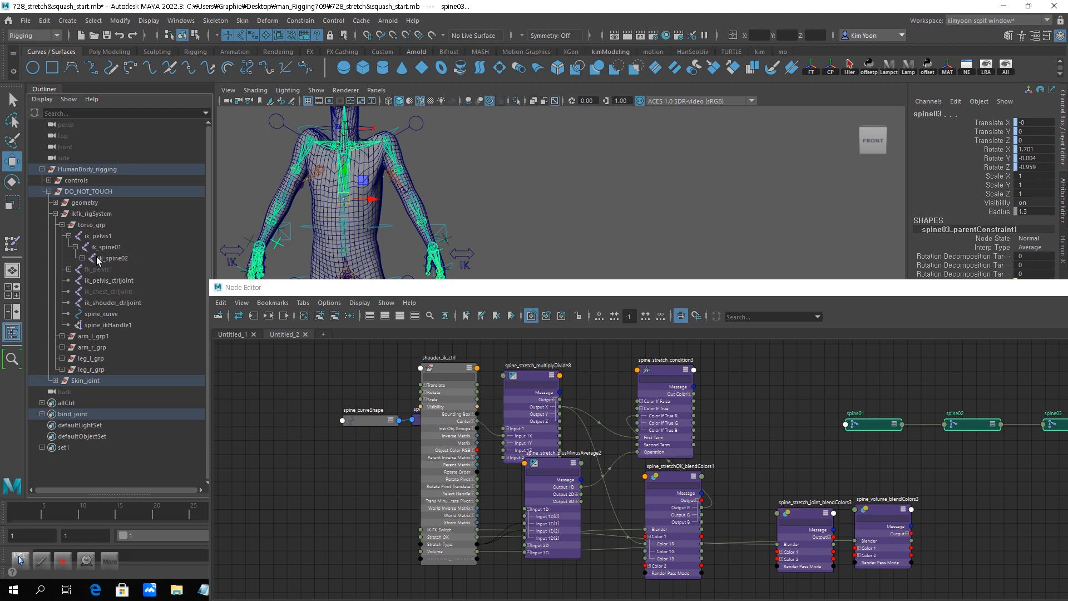
click(81, 258)
click(120, 247)
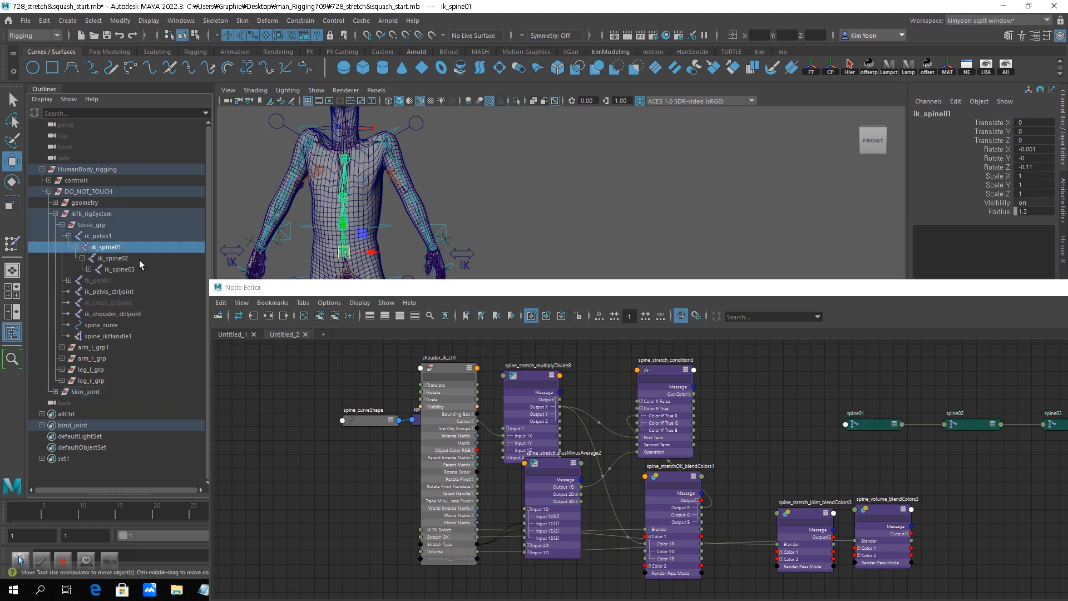
shift+click(132, 258)
shift+click(132, 270)
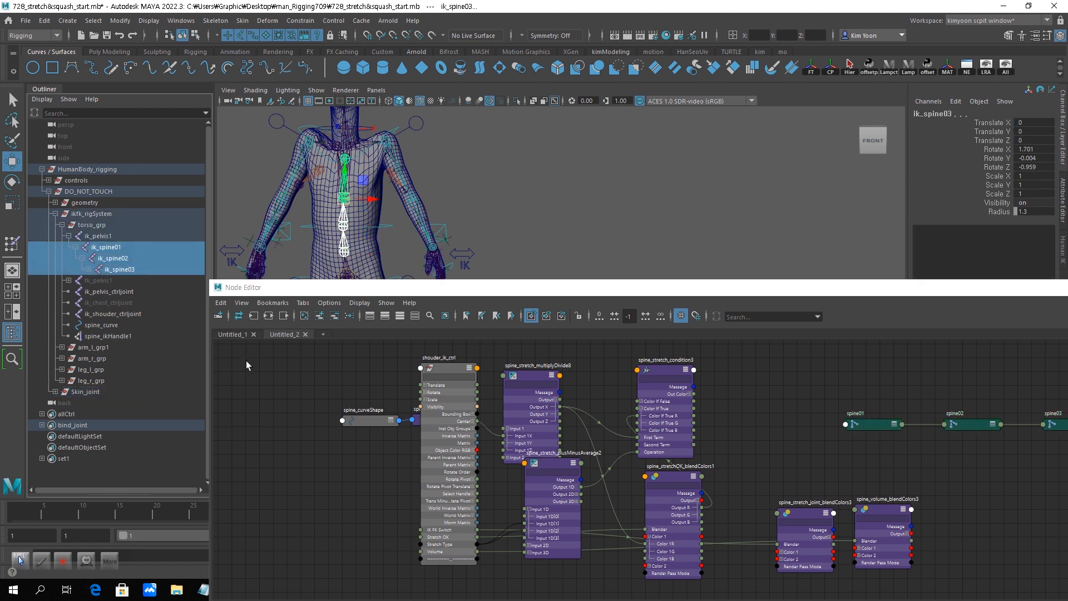
click(316, 316)
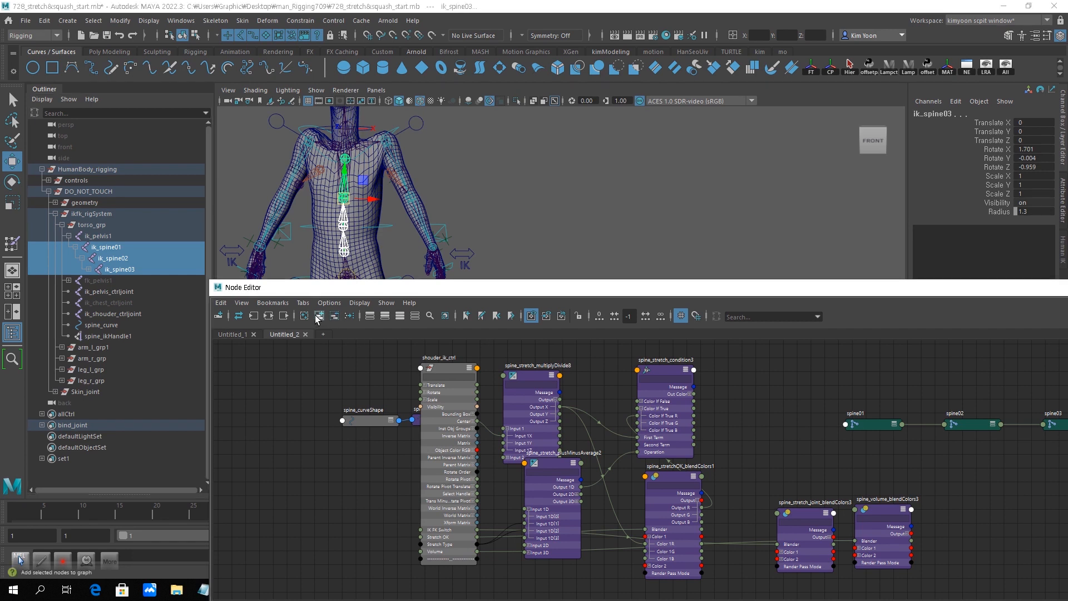
- Collapse the spine_stretchOK_blendColors1, spine_stretch_plusMinusAverage2 and spine_stretch_multiplyDivide8 nodes to their compact display and space them apart
drag(670, 288, 503, 208)
alt+middle_drag(609, 400, 297, 379)
alt+middle_drag(552, 390, 602, 402)
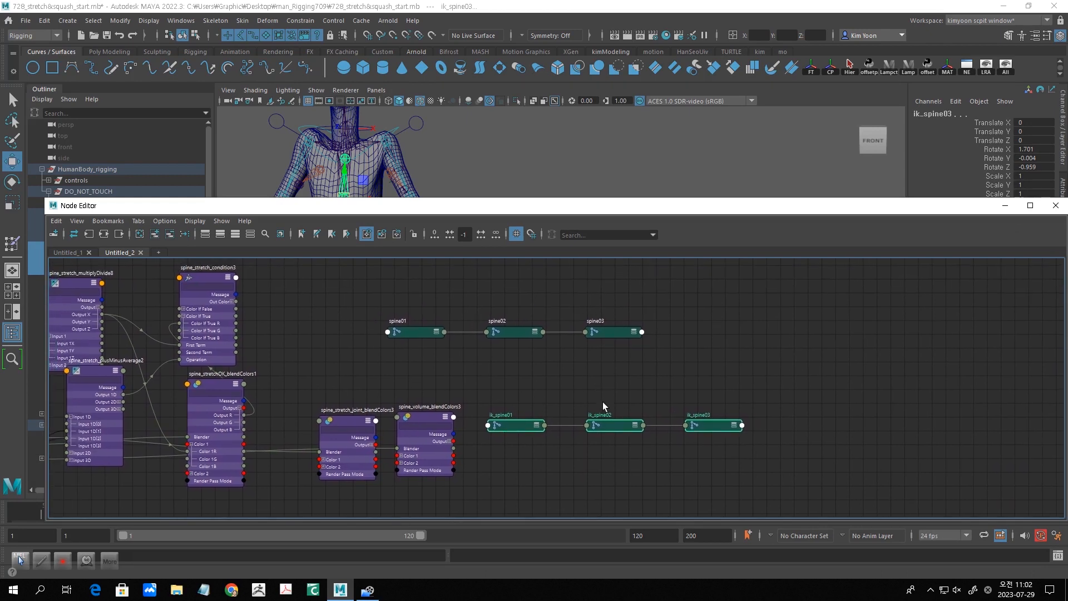
drag(219, 379, 202, 392)
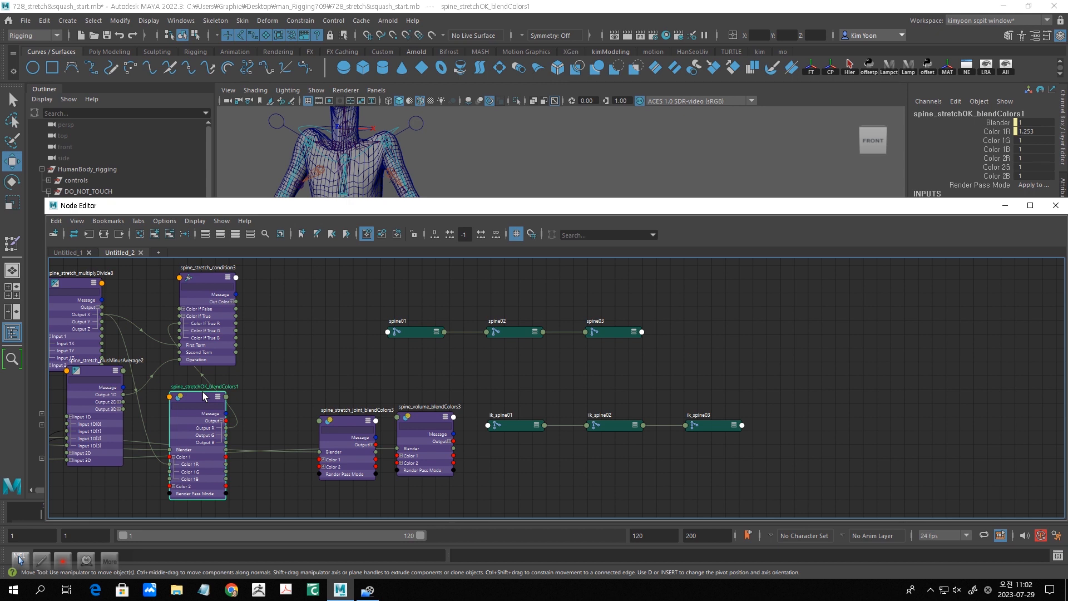
key(1)
drag(99, 372, 119, 395)
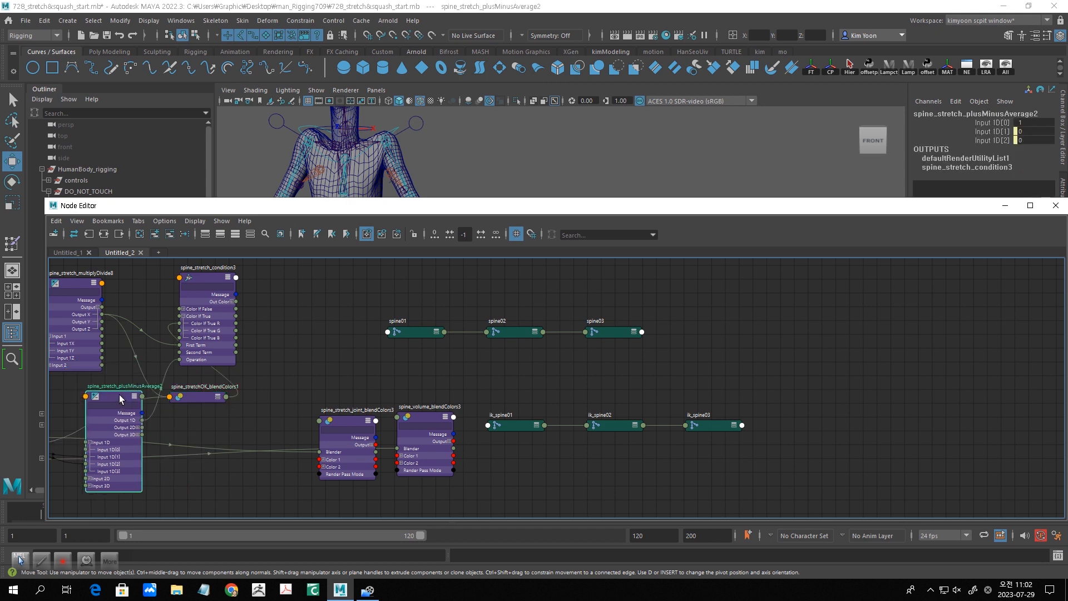
key(1)
alt+middle_drag(149, 310, 226, 340)
click(146, 312)
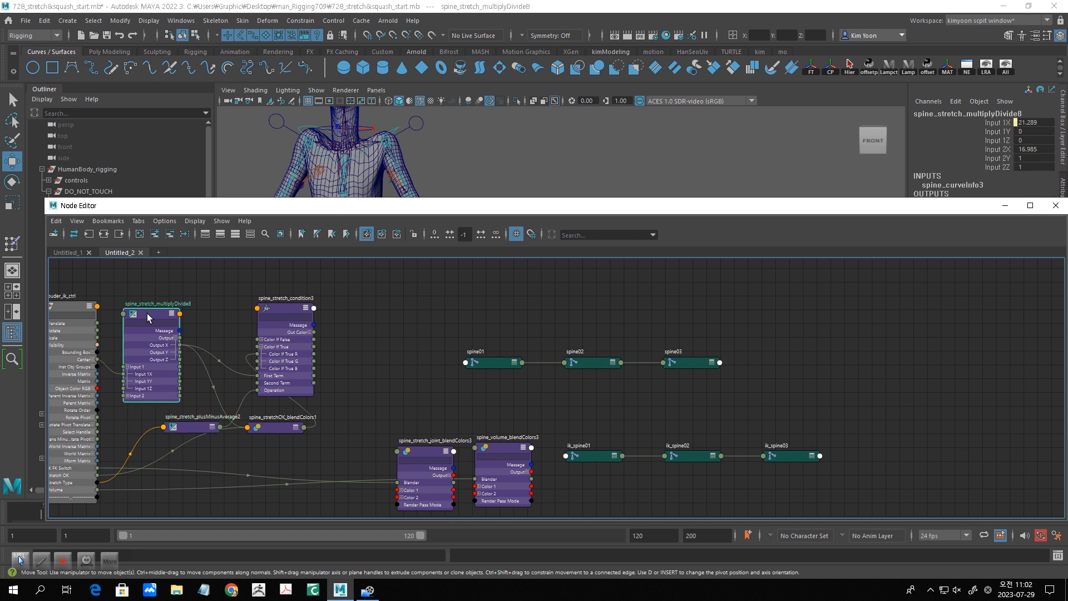
key(1)
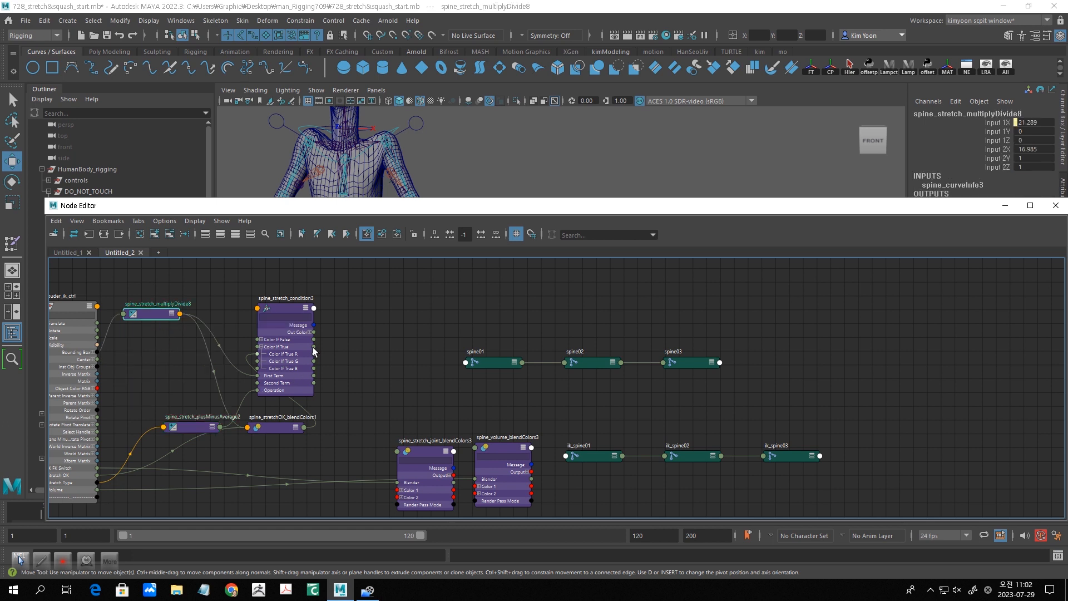
- Move spine_volume_blendColors3 above the condition node and place spine_stretch_joint_blendColors3 between spine_stretch_condition3 and the spine joint nodes
drag(298, 310, 363, 307)
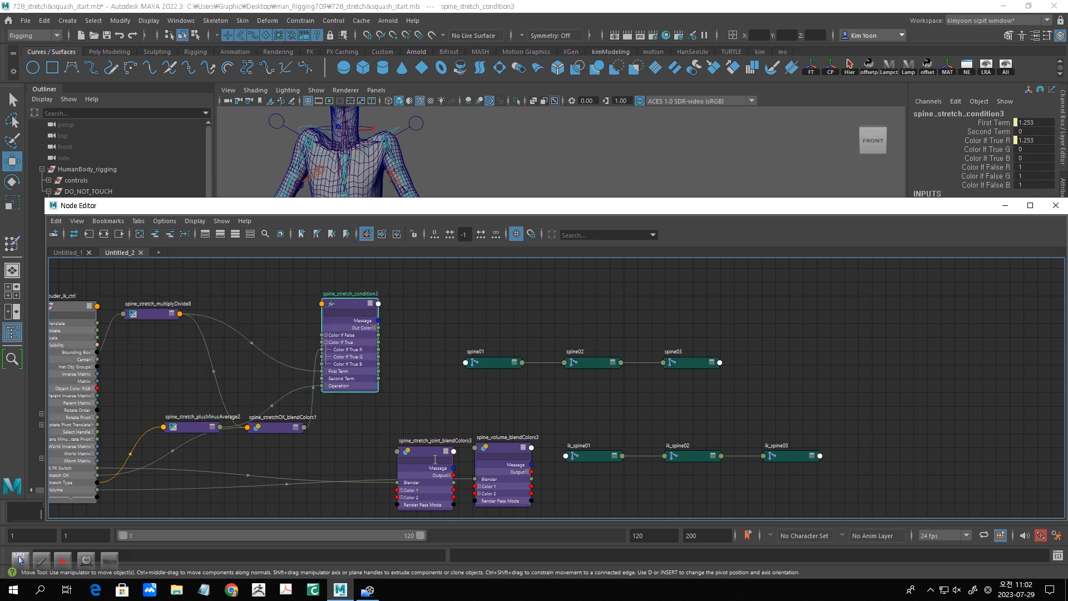
drag(513, 448, 433, 227)
drag(429, 450, 422, 413)
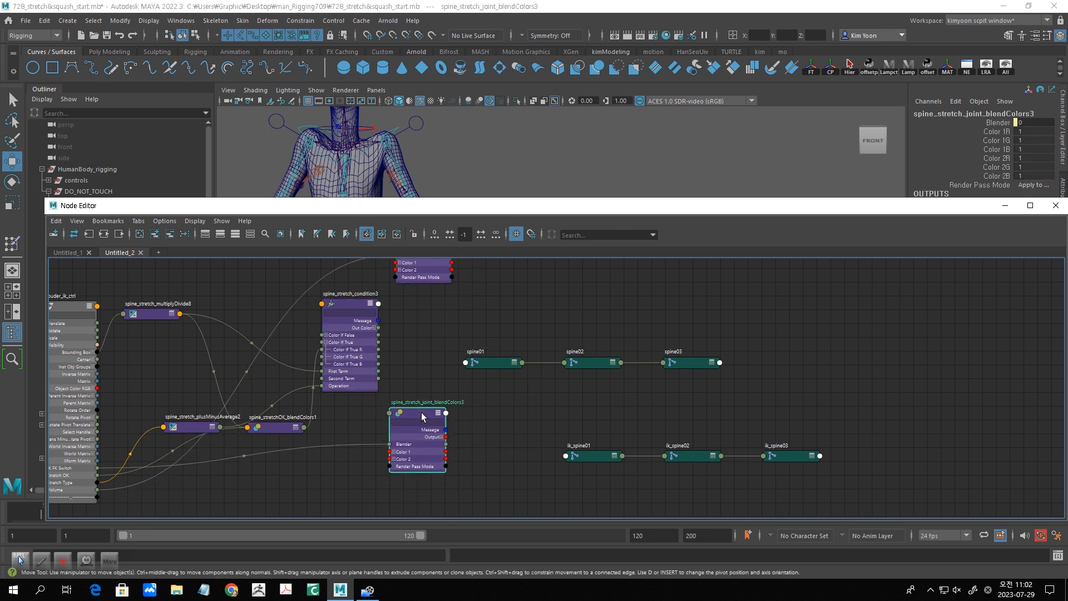
scroll(422, 412, up, 3)
alt+middle_drag(512, 429, 467, 387)
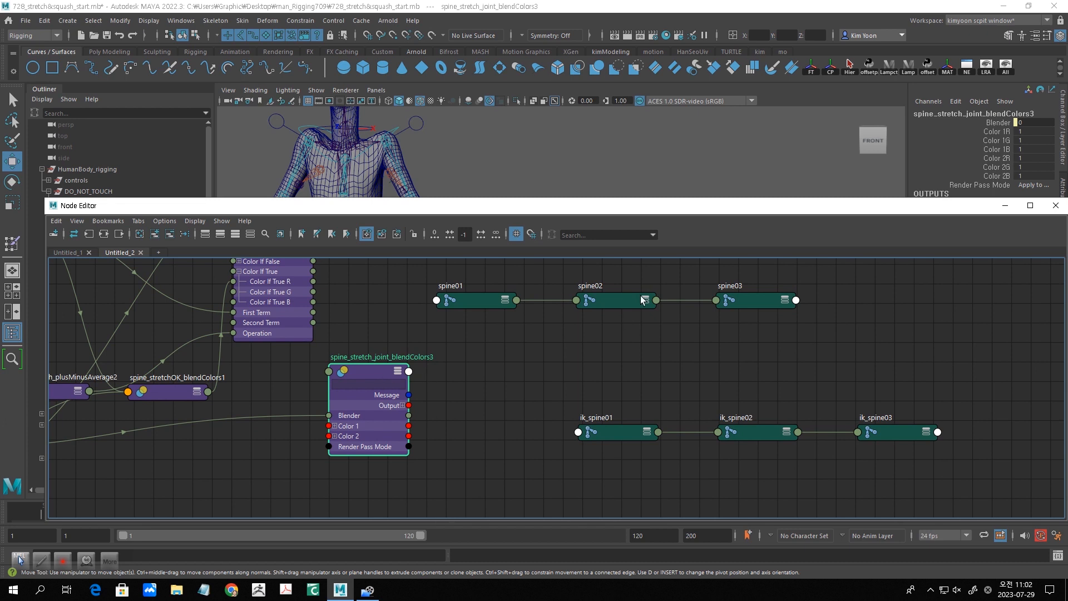
alt+middle_drag(472, 492, 587, 516)
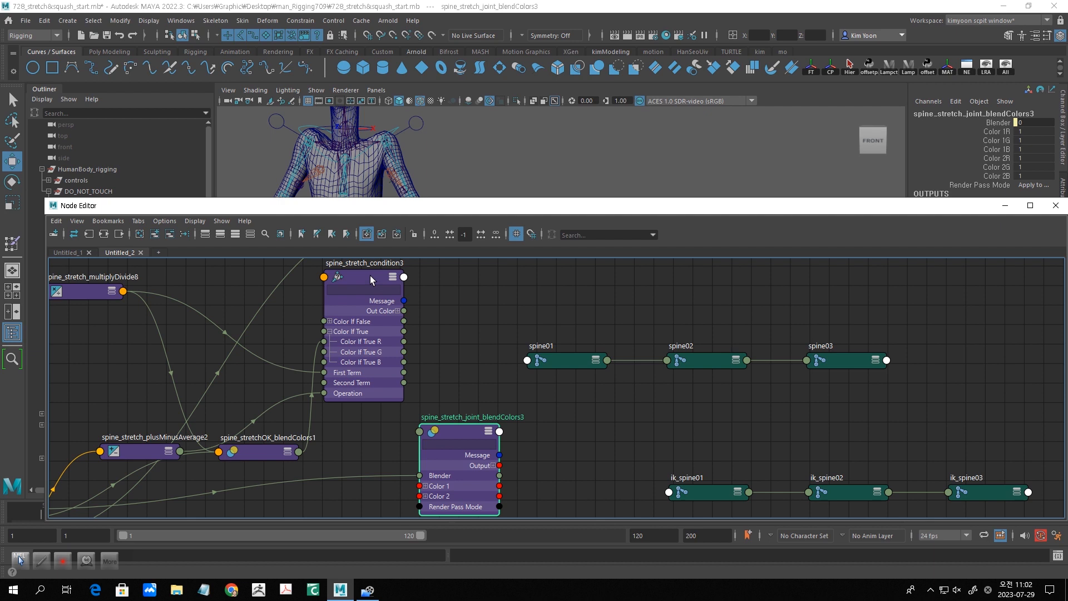
drag(372, 280, 352, 321)
drag(448, 430, 460, 419)
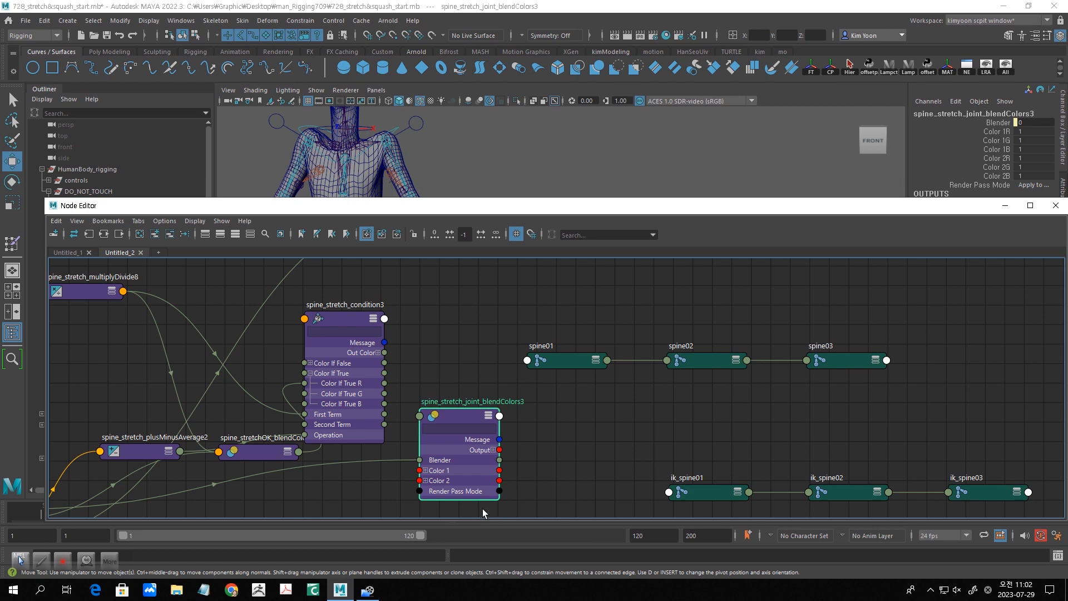
- Expand spine_stretch_condition3's Out Color and spine_stretch_joint_blendColors3's Color 2, and connect Out Color R to Color 2R
click(378, 353)
drag(473, 412, 472, 411)
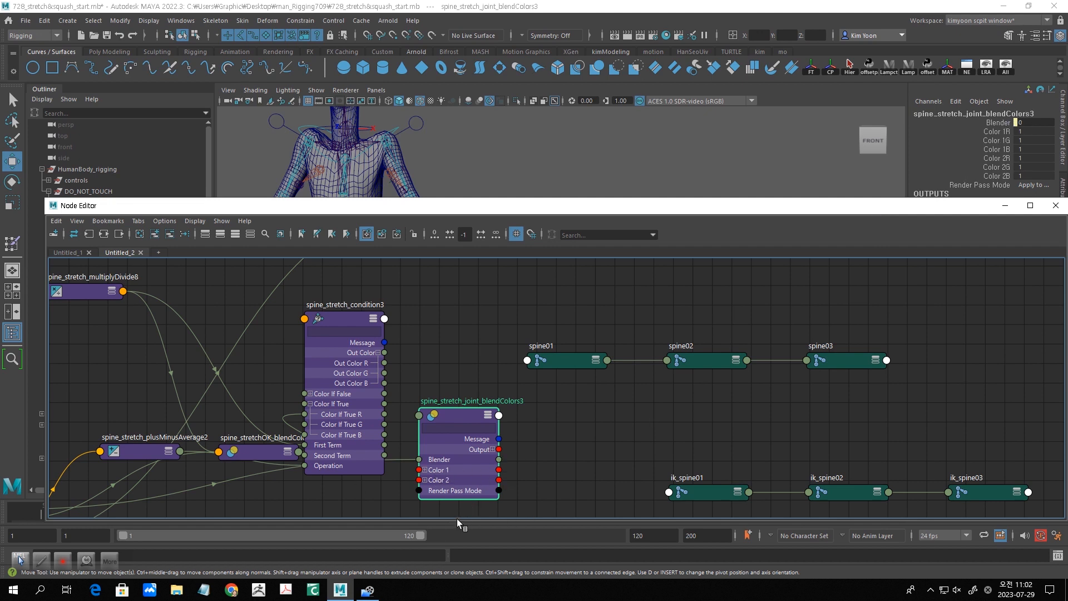
click(425, 480)
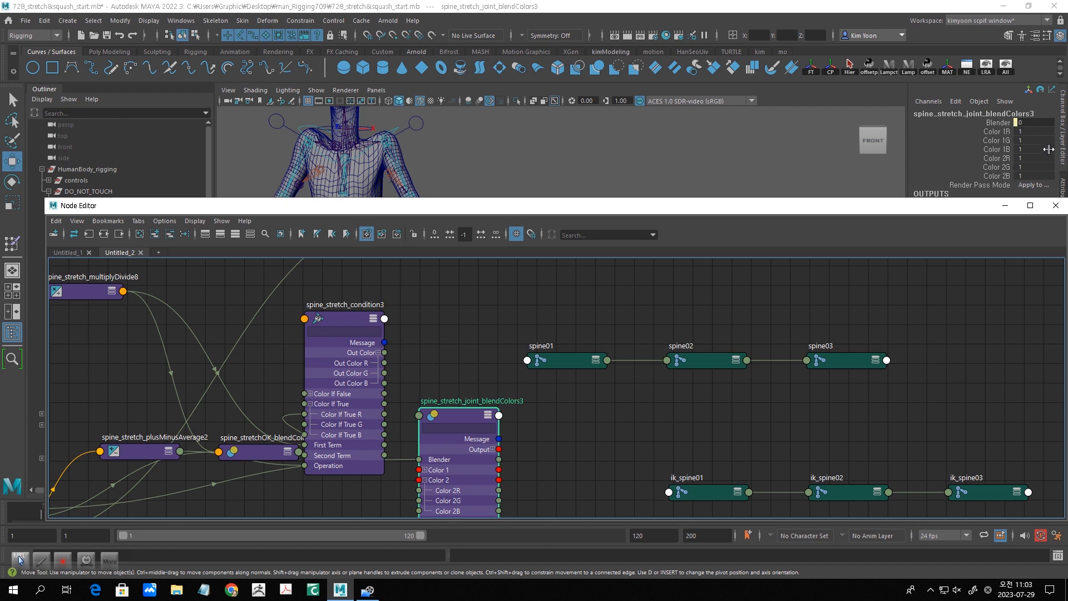
alt+middle_drag(462, 370, 747, 261)
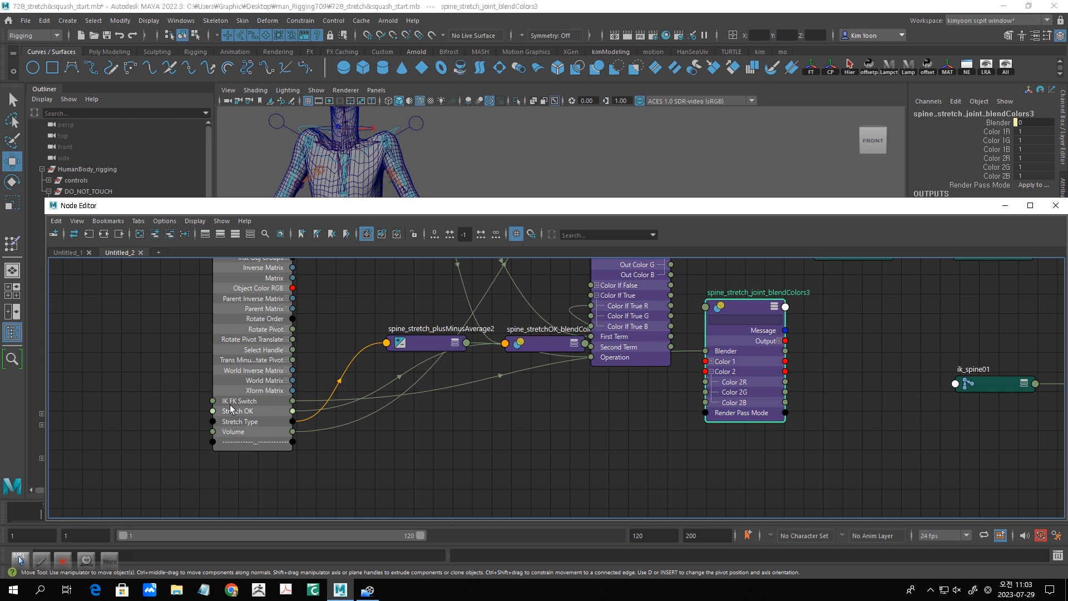
alt+middle_drag(397, 455, 159, 539)
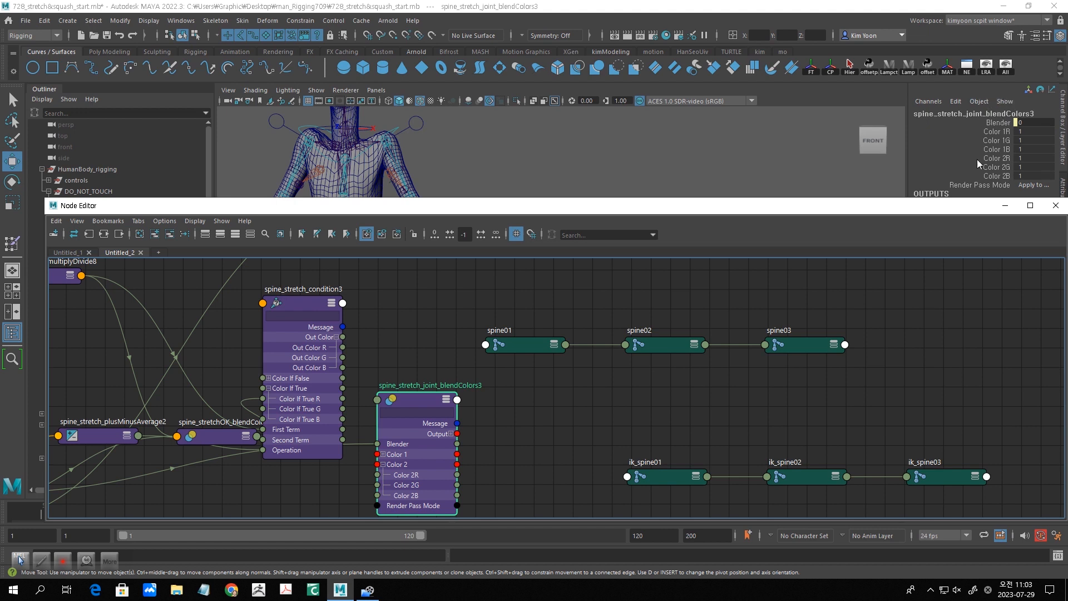
drag(423, 400, 424, 392)
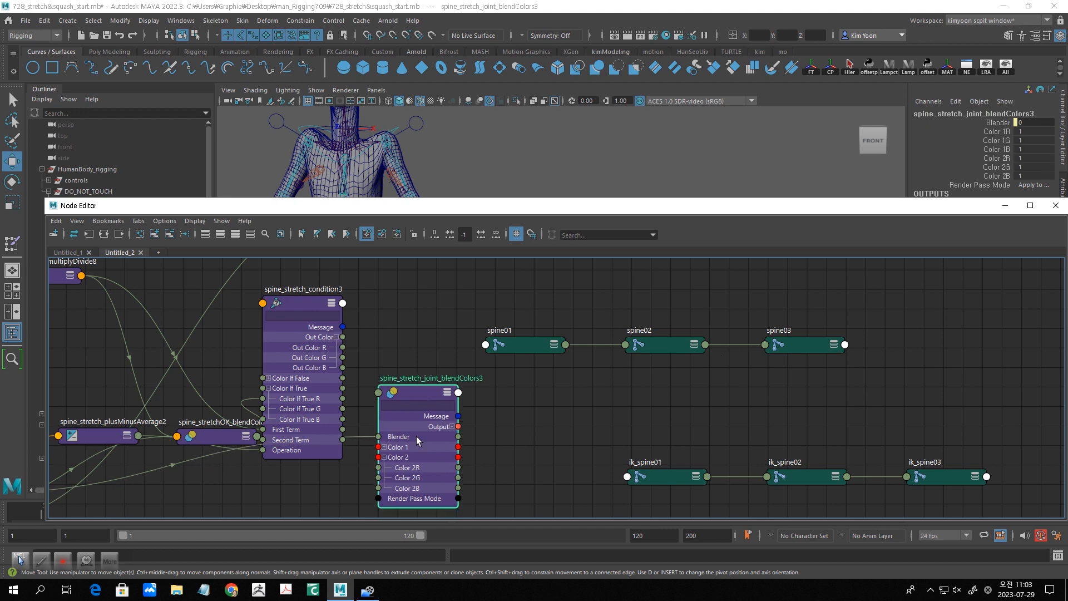
drag(312, 303, 306, 283)
drag(337, 326, 376, 467)
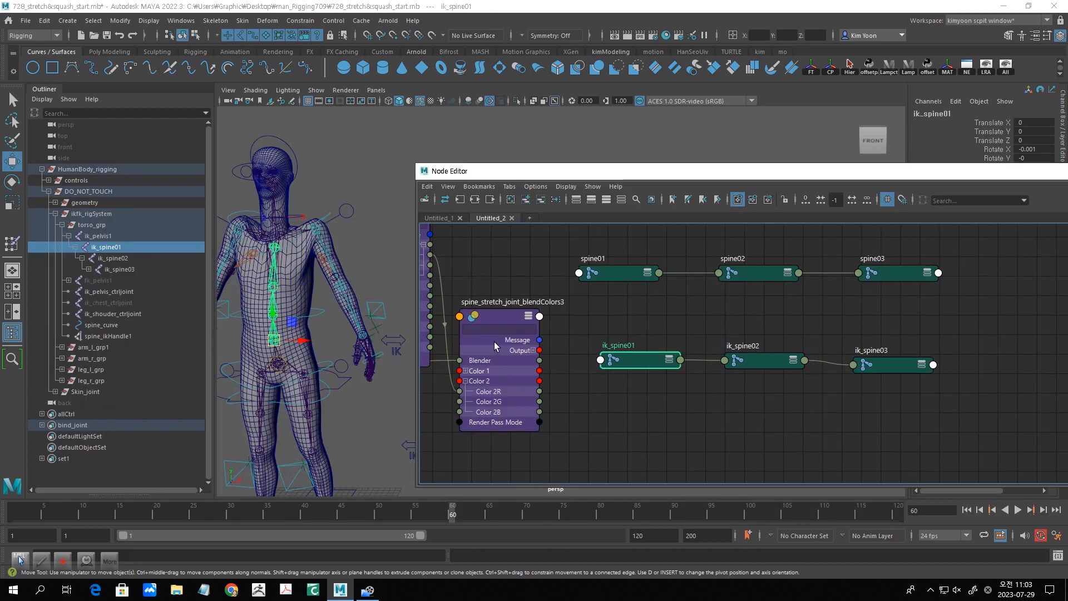
- Expand the Output channels of spine_stretch_joint_blendColors3 and the Scale channels of ik_spine01, ik_spine02 and ik_spine03
click(534, 352)
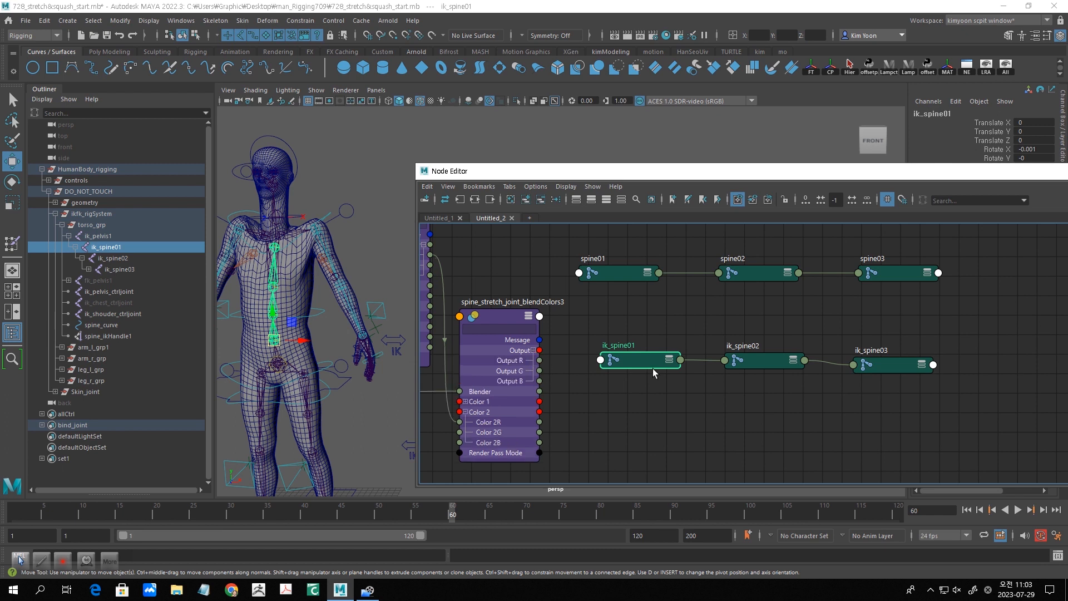
click(496, 316)
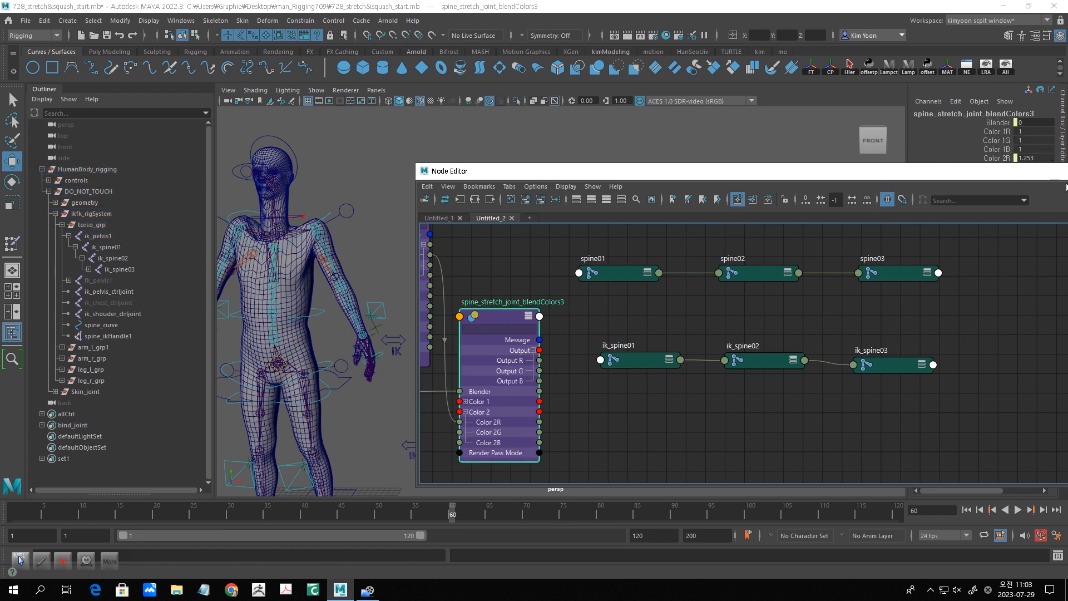
drag(615, 327, 915, 430)
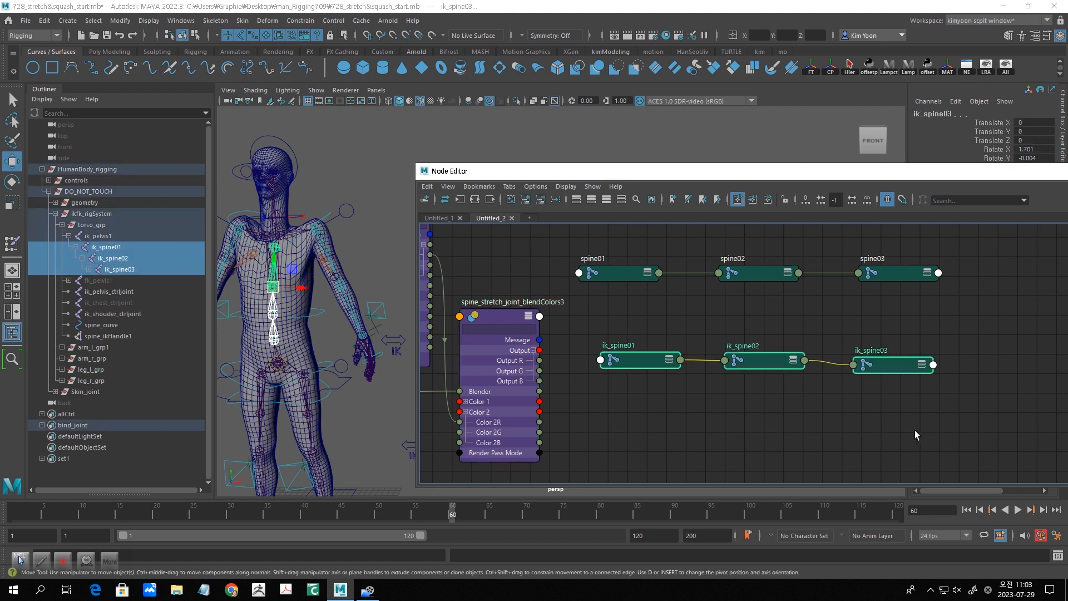
key(3)
click(607, 393)
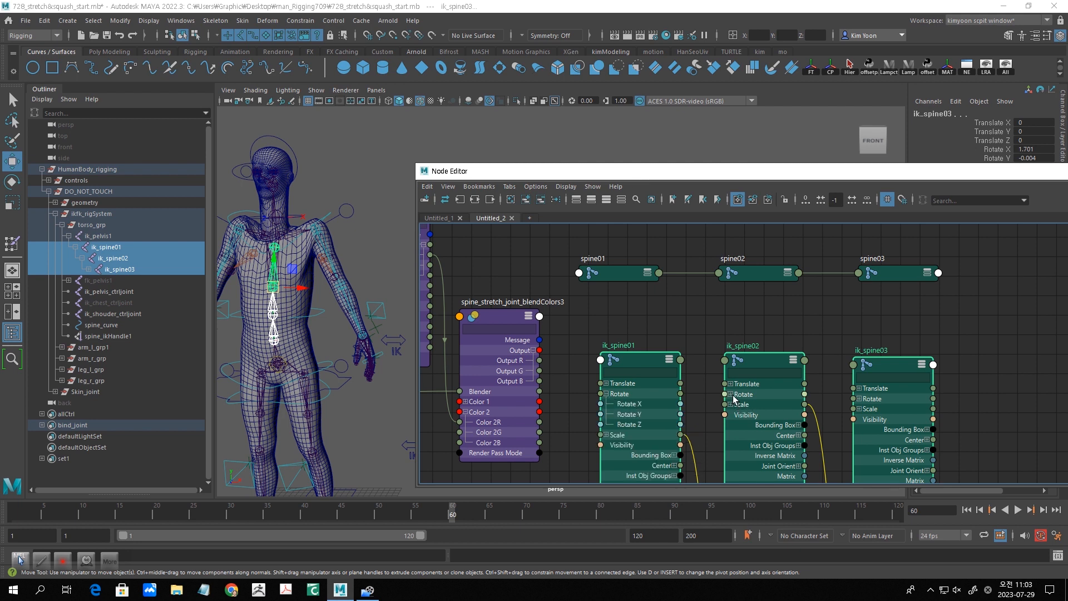
click(731, 404)
click(859, 410)
click(607, 394)
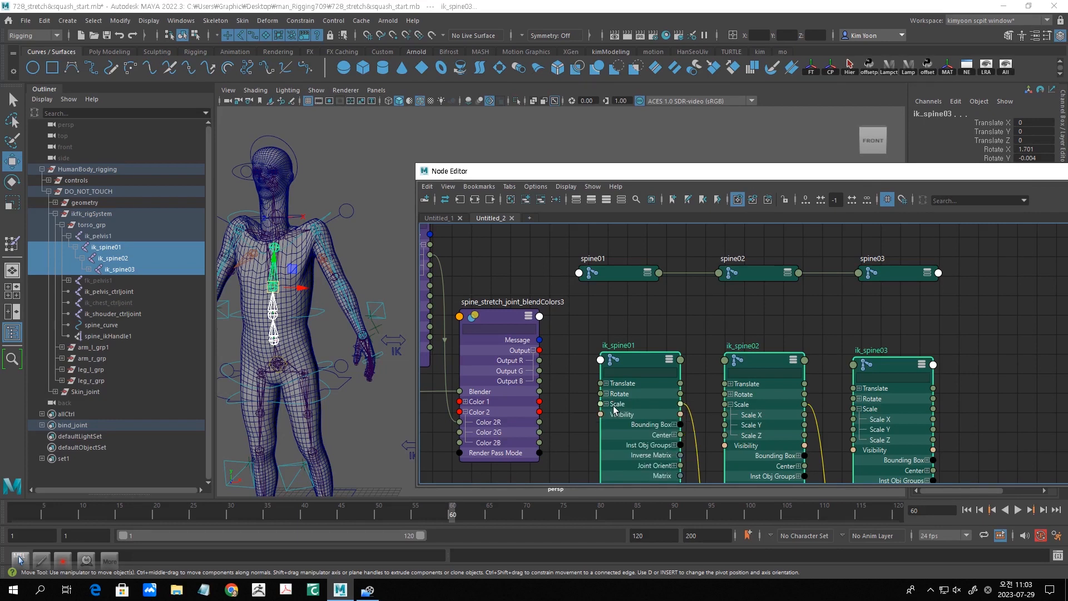
click(606, 404)
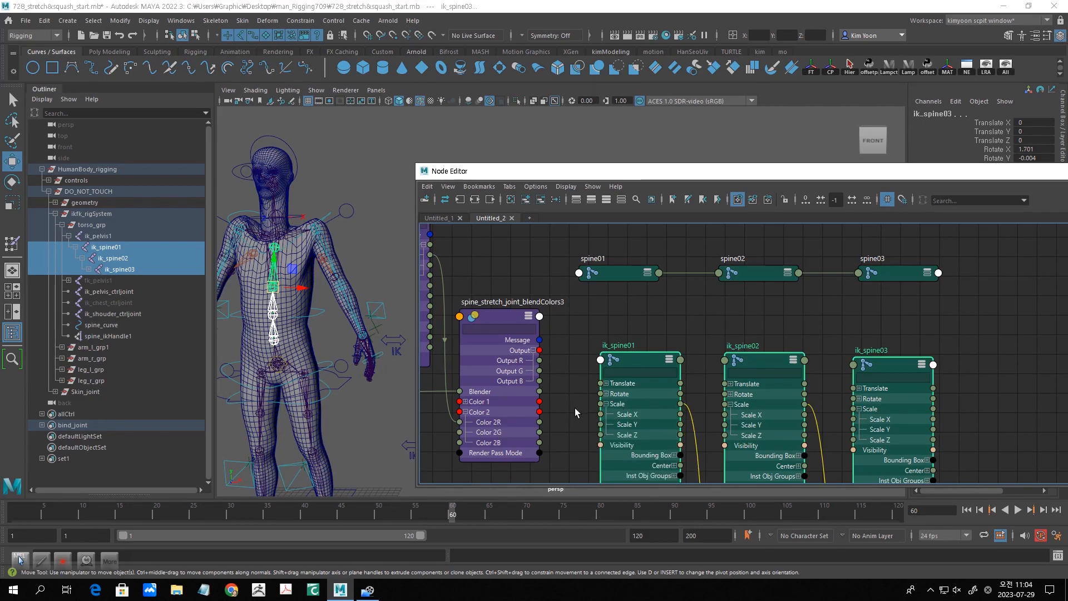
- Connect Output R of spine_stretch_joint_blendColors3 to Scale Y on ik_spine01, ik_spine02 and ik_spine03
drag(540, 362, 605, 427)
drag(540, 360, 725, 425)
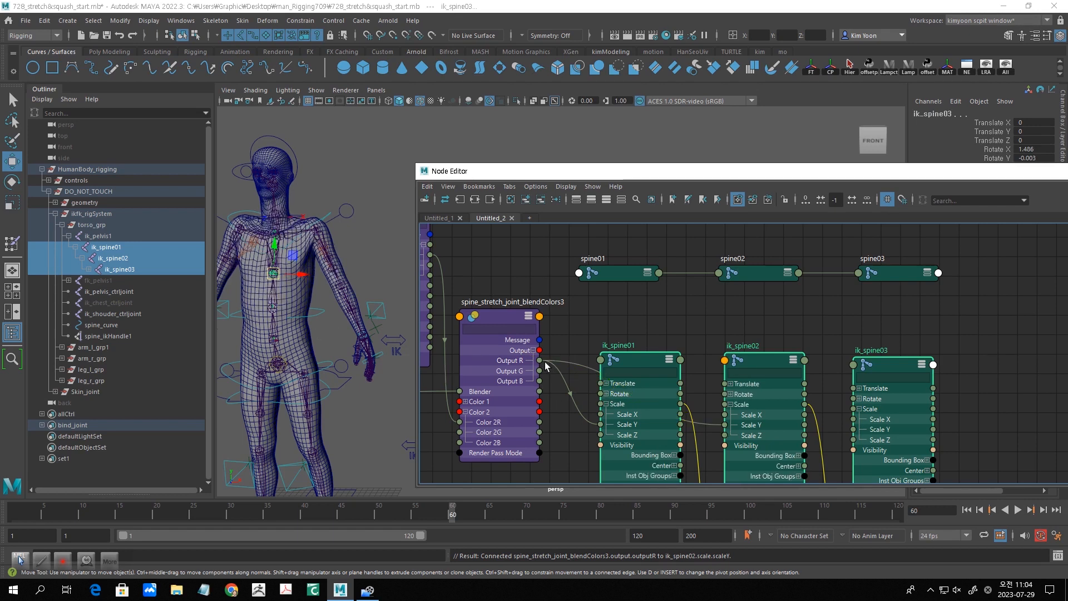
drag(539, 361, 855, 429)
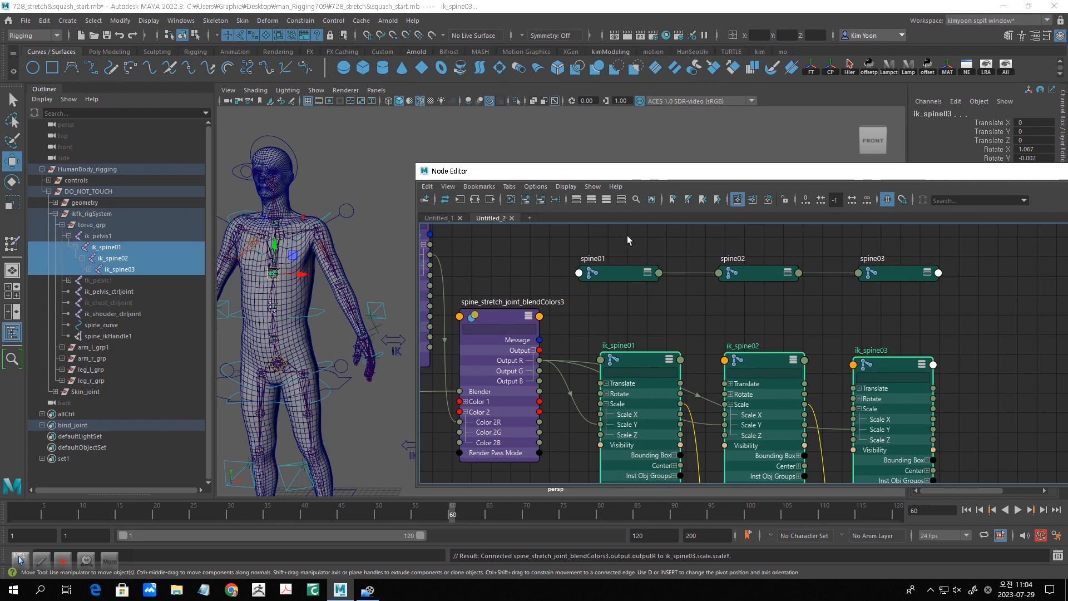
- Collapse the three ik_spine nodes and show the spine01, spine02 and spine03 nodes in full with their Scale channels expanded
drag(622, 240, 903, 310)
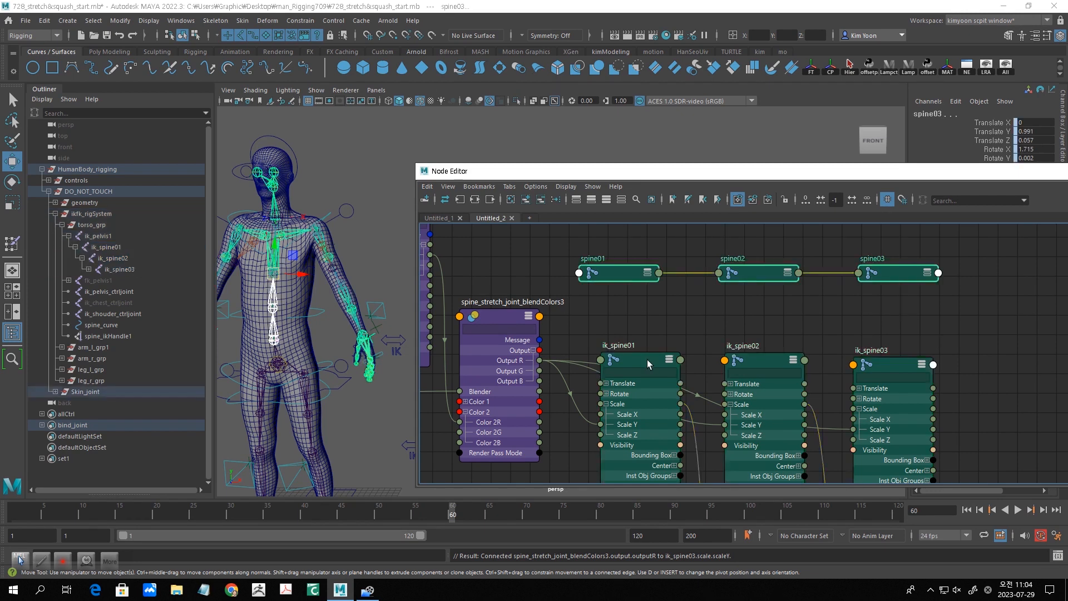
drag(637, 326, 873, 392)
key(1)
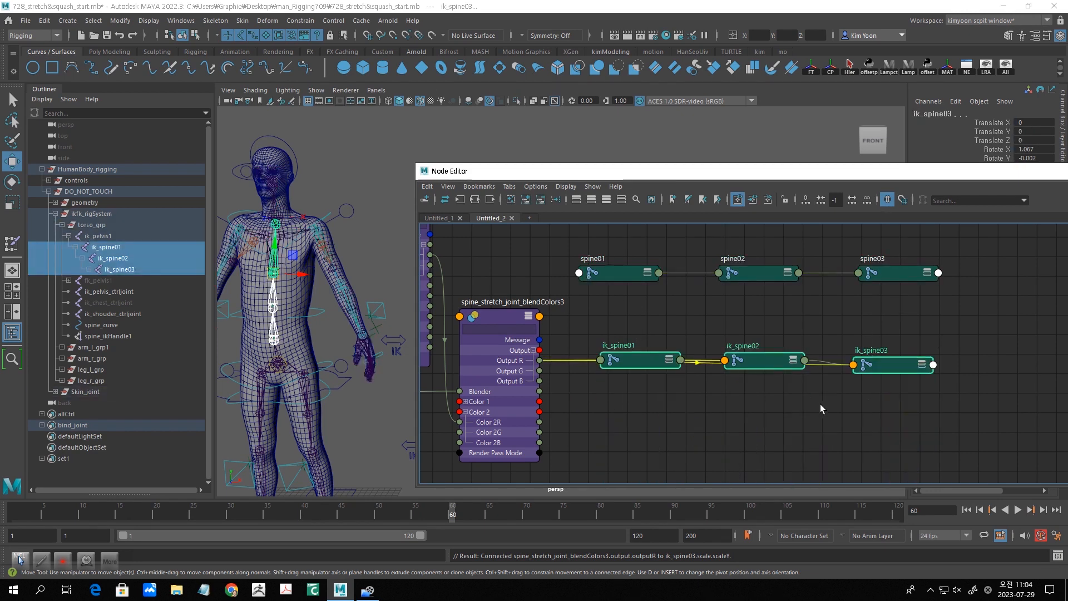
drag(599, 245, 882, 315)
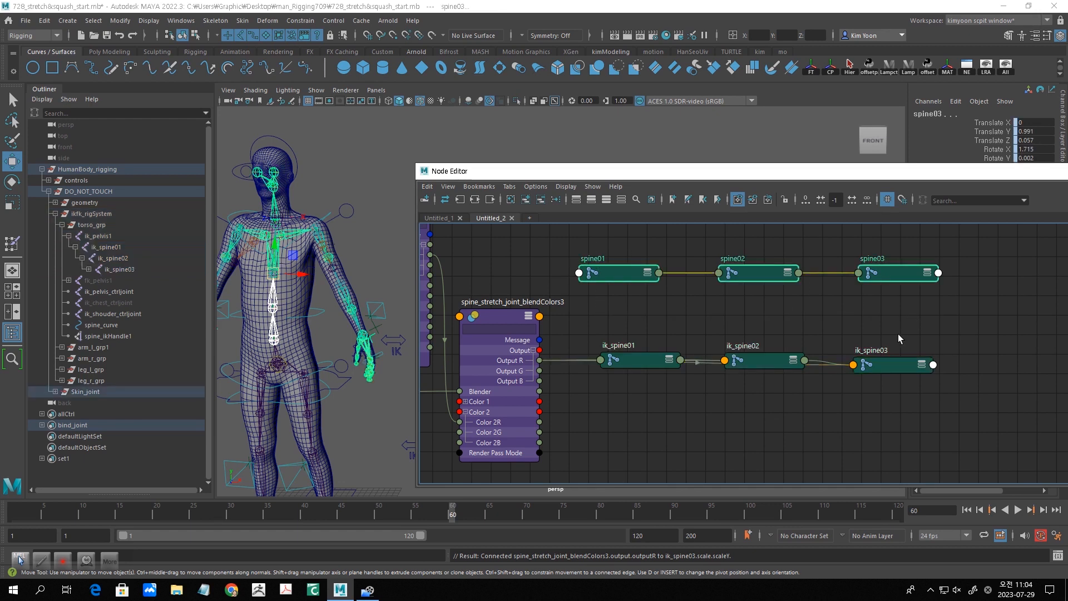
key(3)
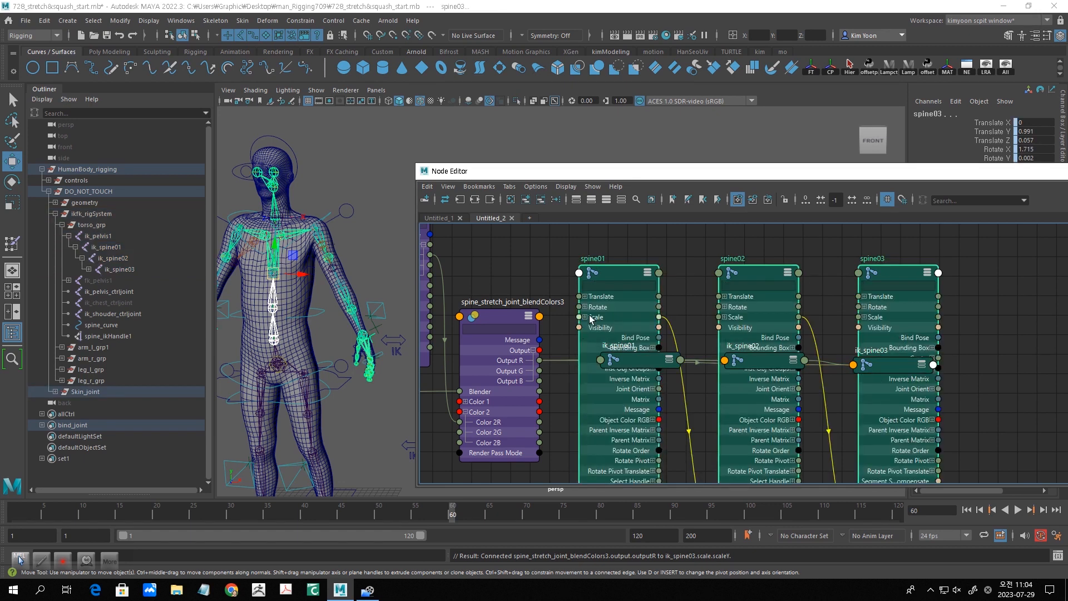
click(608, 333)
click(584, 317)
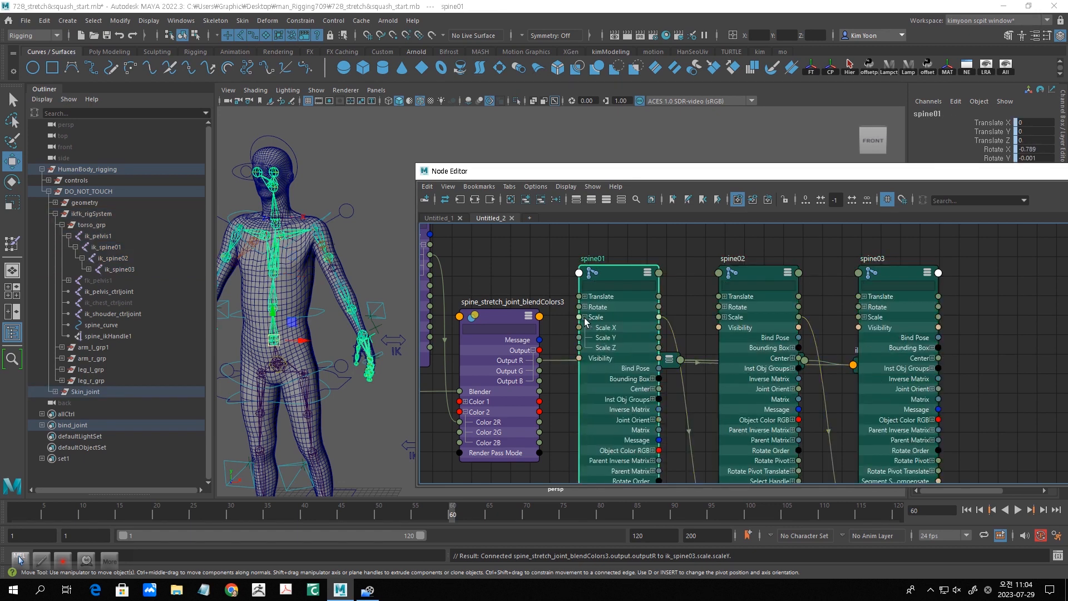
click(725, 318)
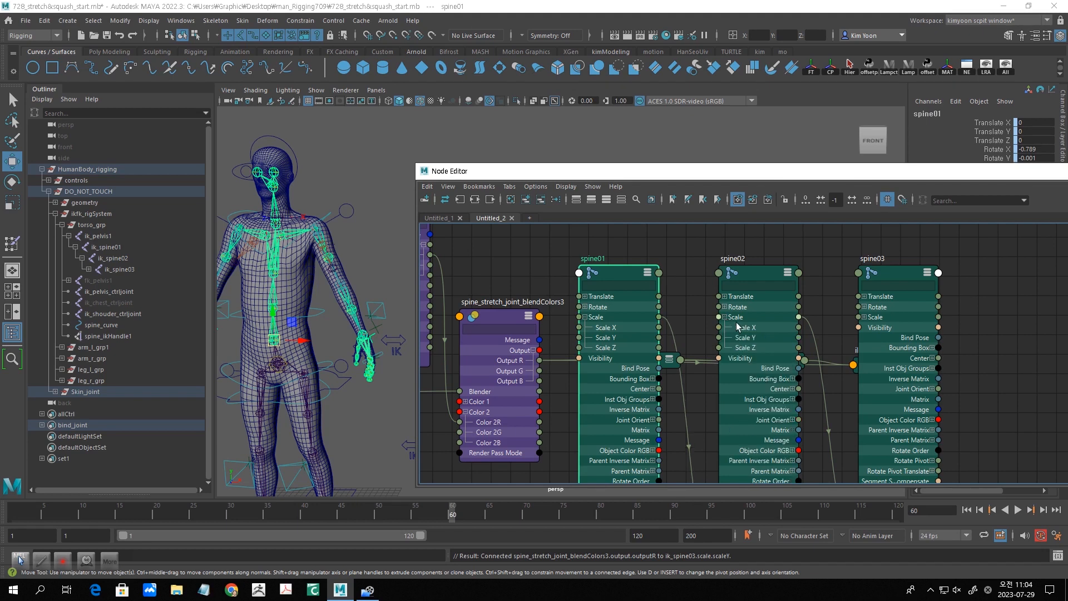
click(865, 317)
drag(492, 314, 469, 316)
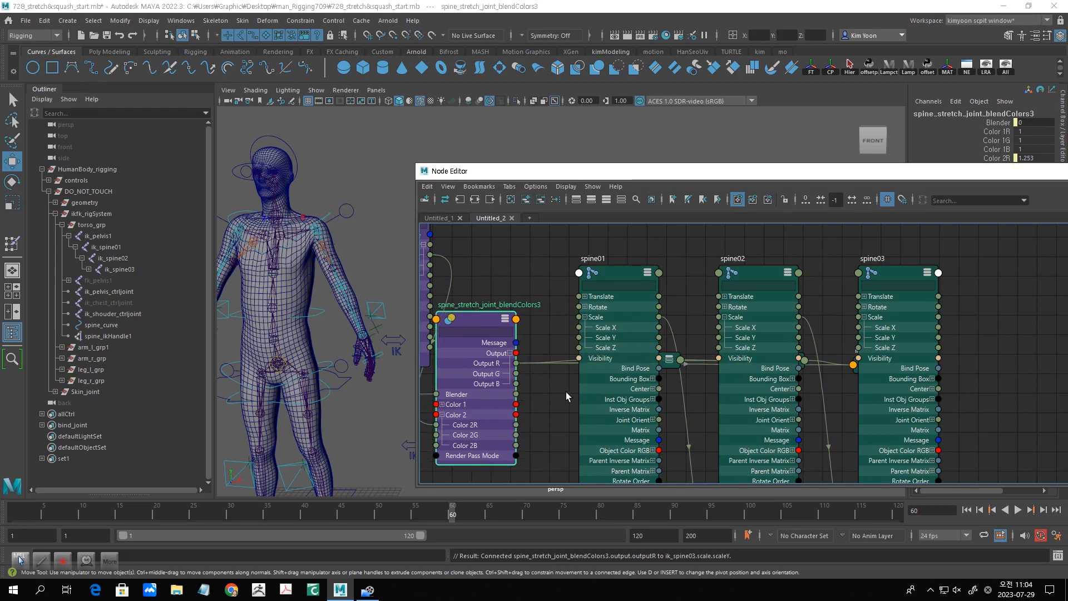
- Connect Output R of spine_stretch_joint_blendColors3 to Scale Y on spine01, spine02 and spine03, and raise shouder_ik_ctrl to test the stretch
drag(516, 363, 579, 339)
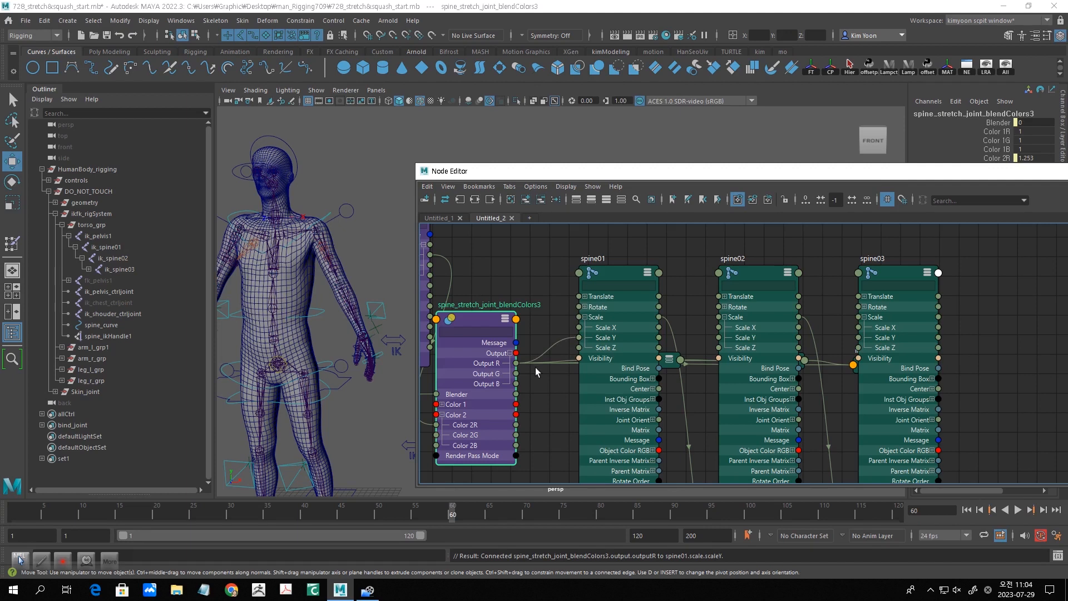
drag(515, 363, 716, 338)
drag(516, 363, 860, 337)
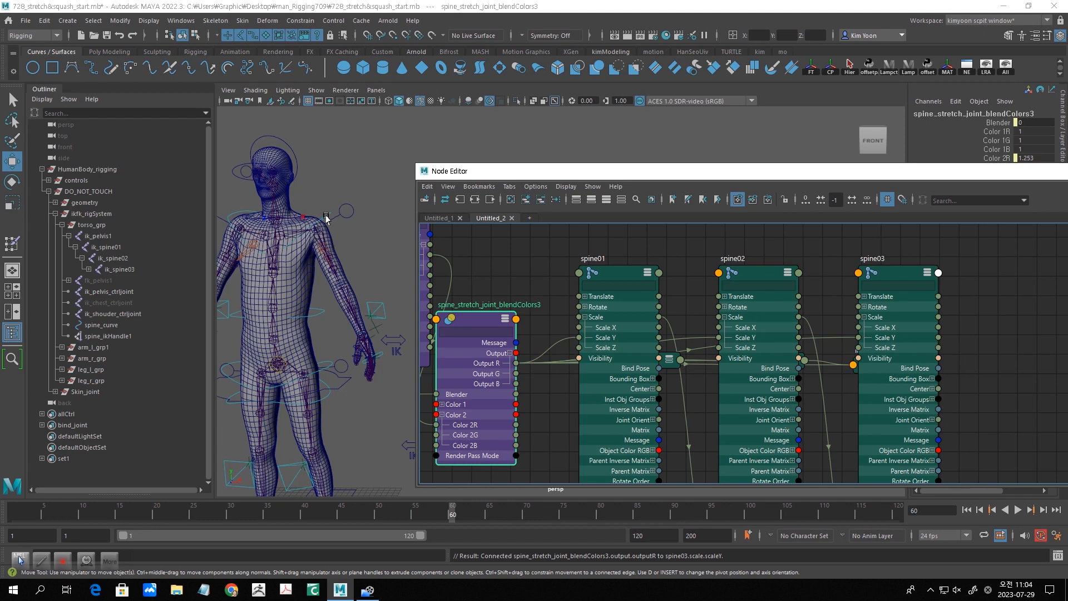
click(289, 227)
mouse_move(277, 220)
mouse_down()
mouse_move(274, 178)
mouse_move(275, 233)
mouse_move(275, 156)
mouse_move(280, 233)
mouse_up()
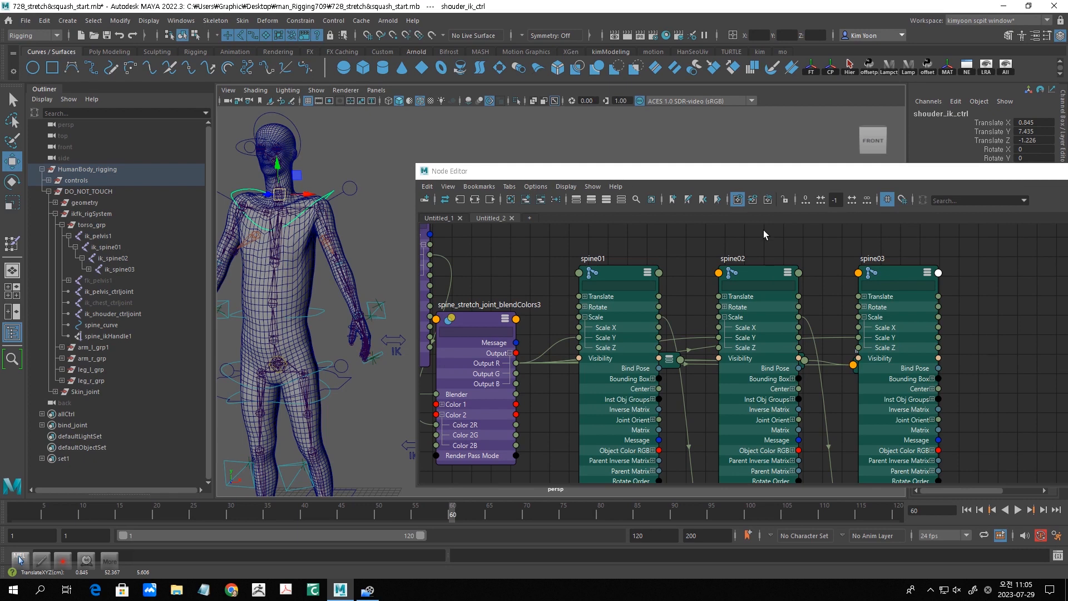
- Move spine_stretch_condition3 and spine_stretch_joint_blendColors3 apart to leave free space between them in the node graph
drag(736, 172, 732, 198)
alt+middle_drag(692, 362, 871, 421)
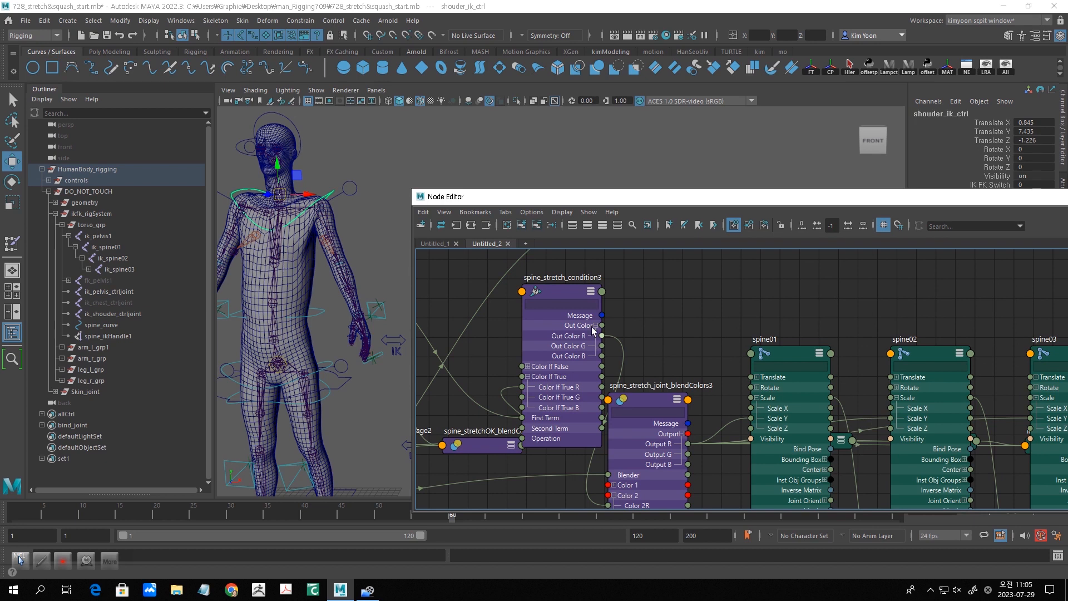
drag(564, 287, 489, 343)
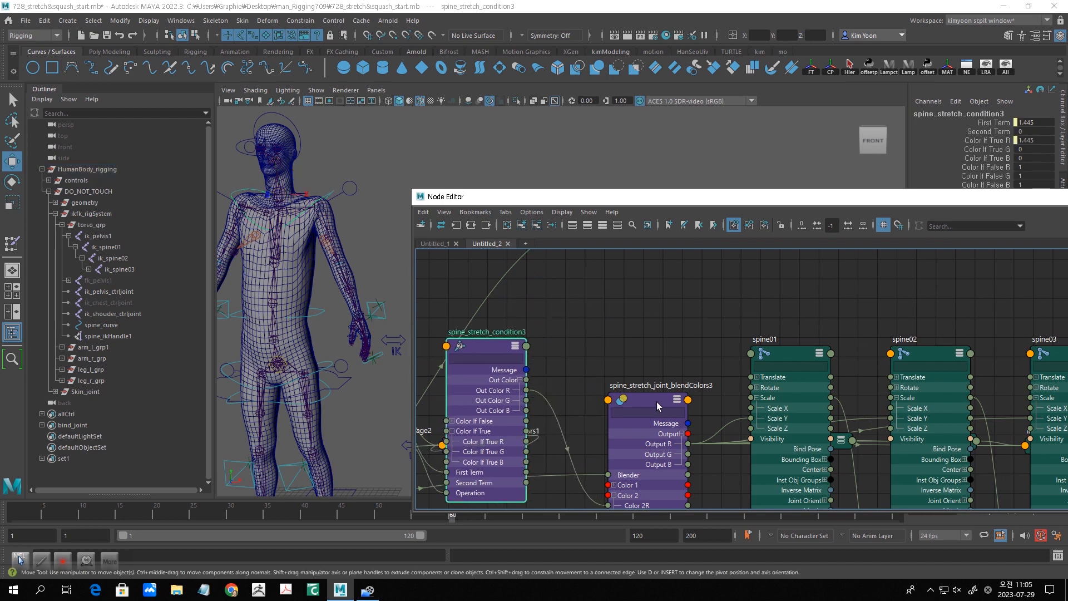
drag(662, 402, 694, 444)
drag(476, 354, 458, 340)
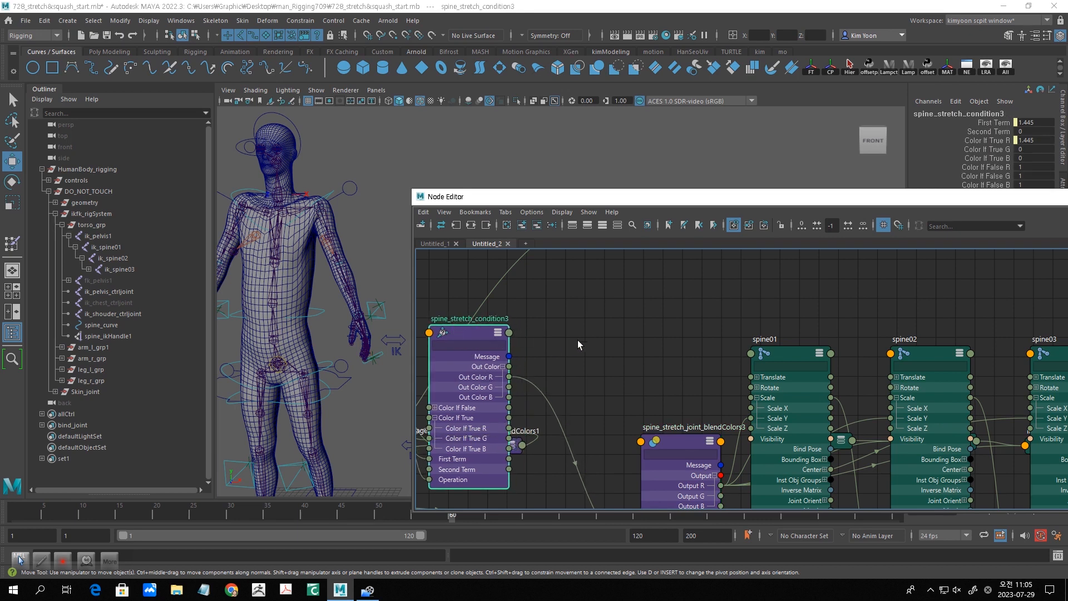
- Create a multiplyDivide node in the free space between spine_stretch_condition3 and the spine01 node
key(Tab)
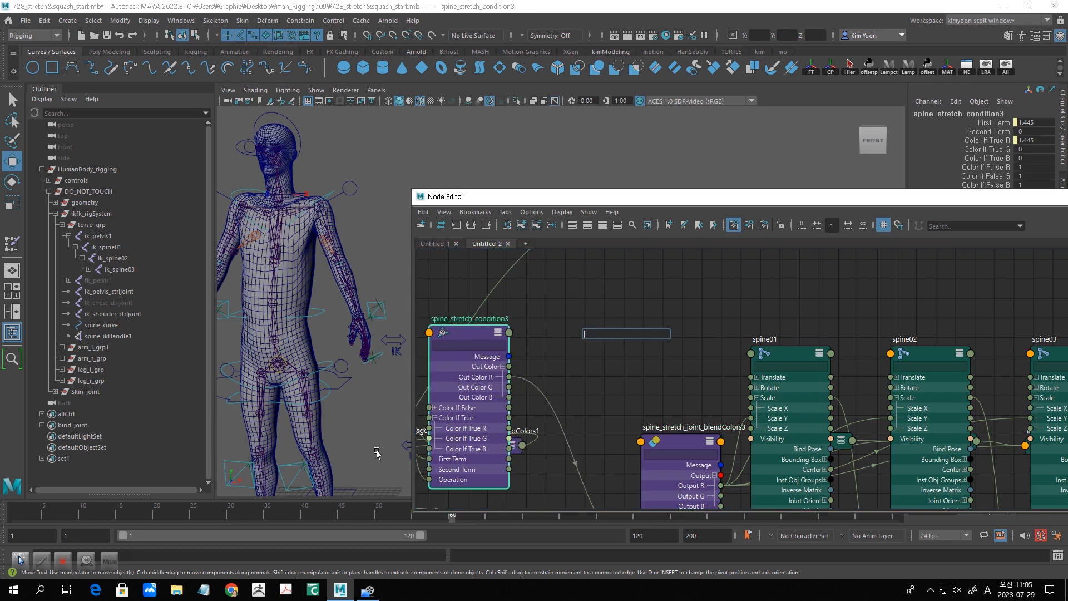
text(m)
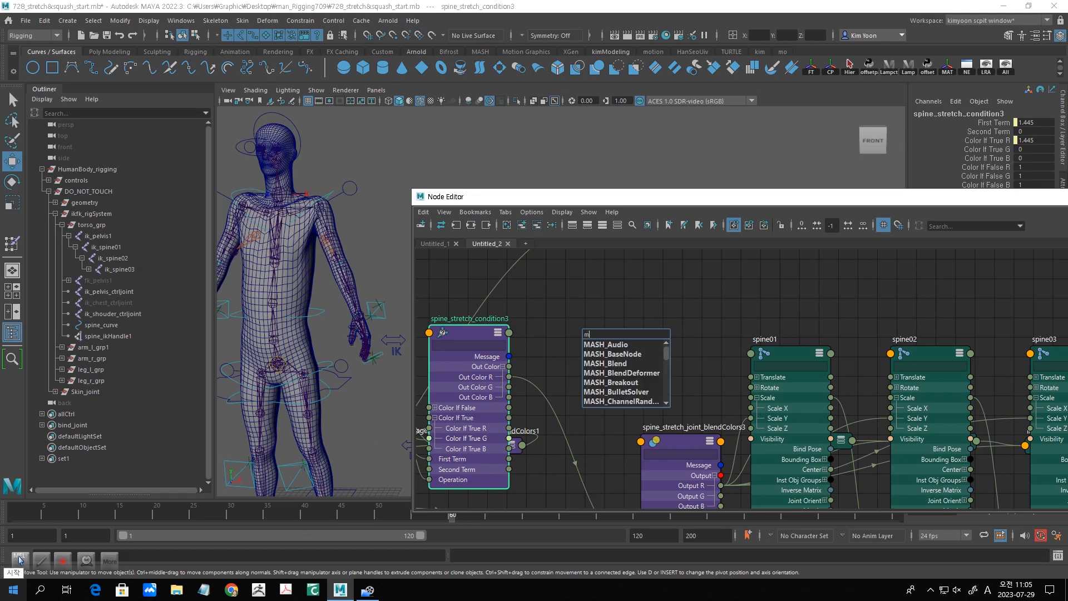
text(ul)
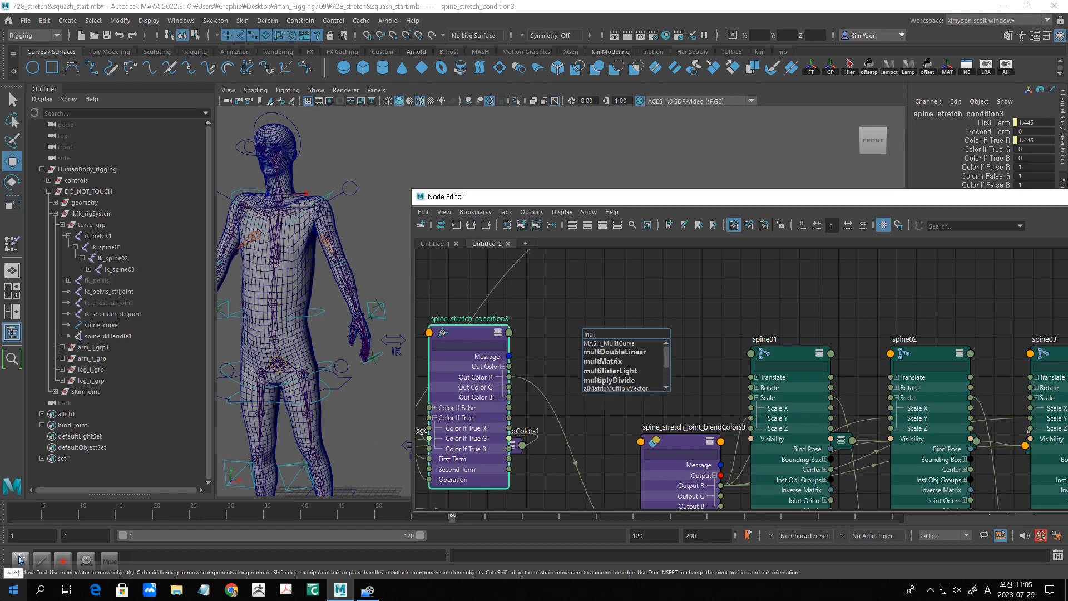
text(ti)
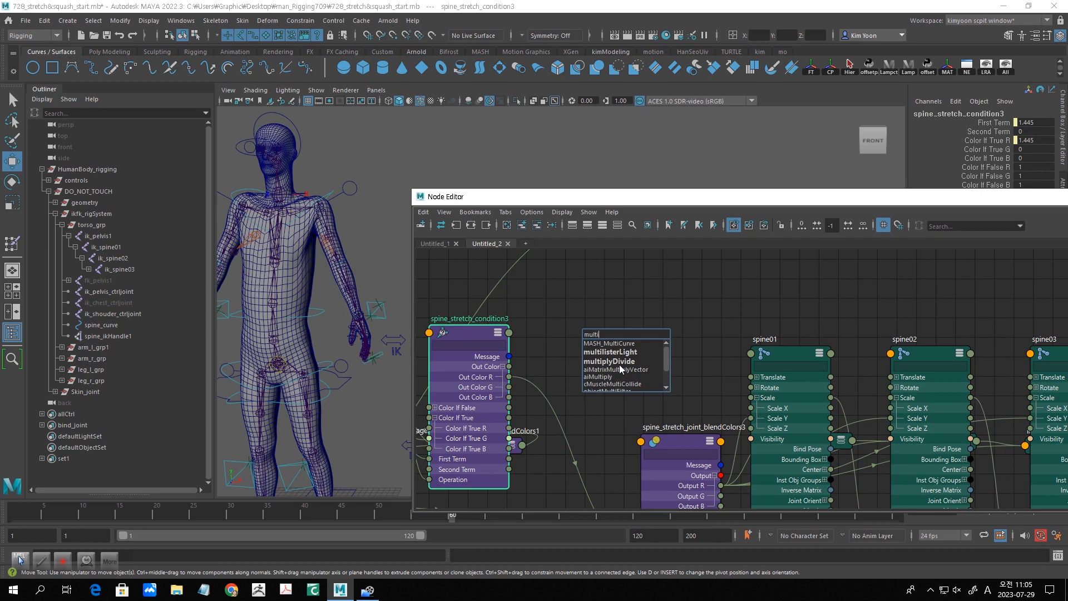
click(619, 361)
- Rename the new multiplyDivide node as spine_volume_multiplyDivide8
double_click(588, 323)
click(587, 323)
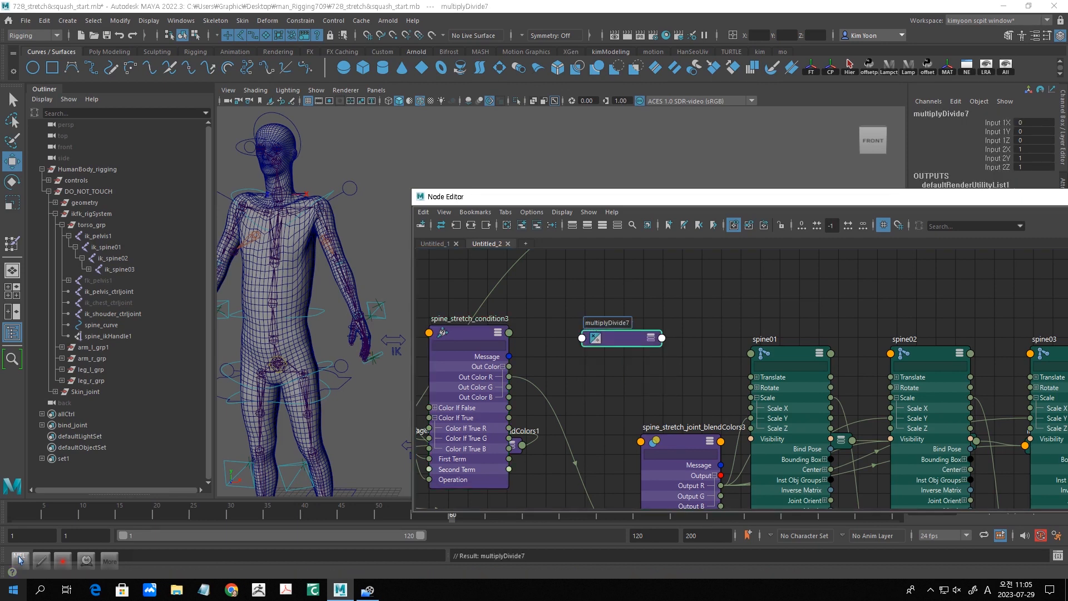
text(spine_volume_m)
key(Return)
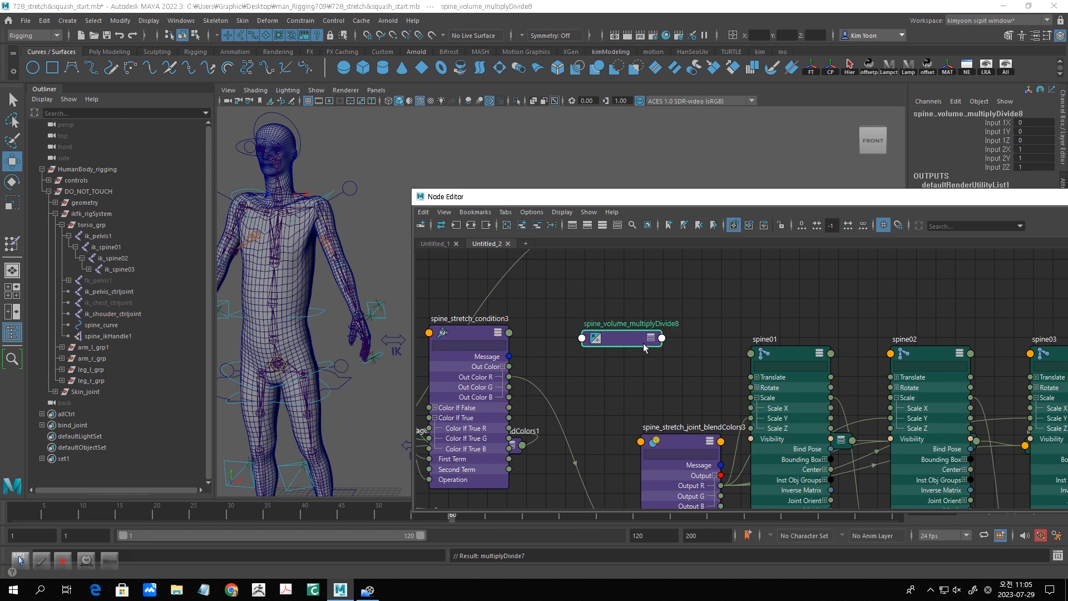
- Set the operation of spine_volume_multiplyDivide8 to Power and its Input 2X to -1
double_click(641, 344)
drag(669, 198, 556, 274)
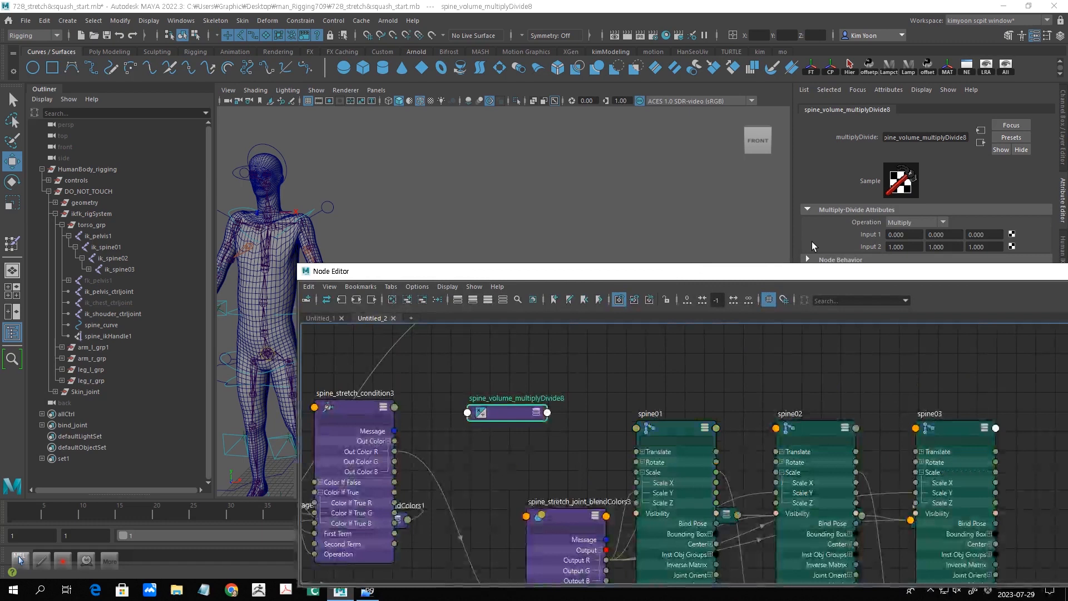
click(944, 225)
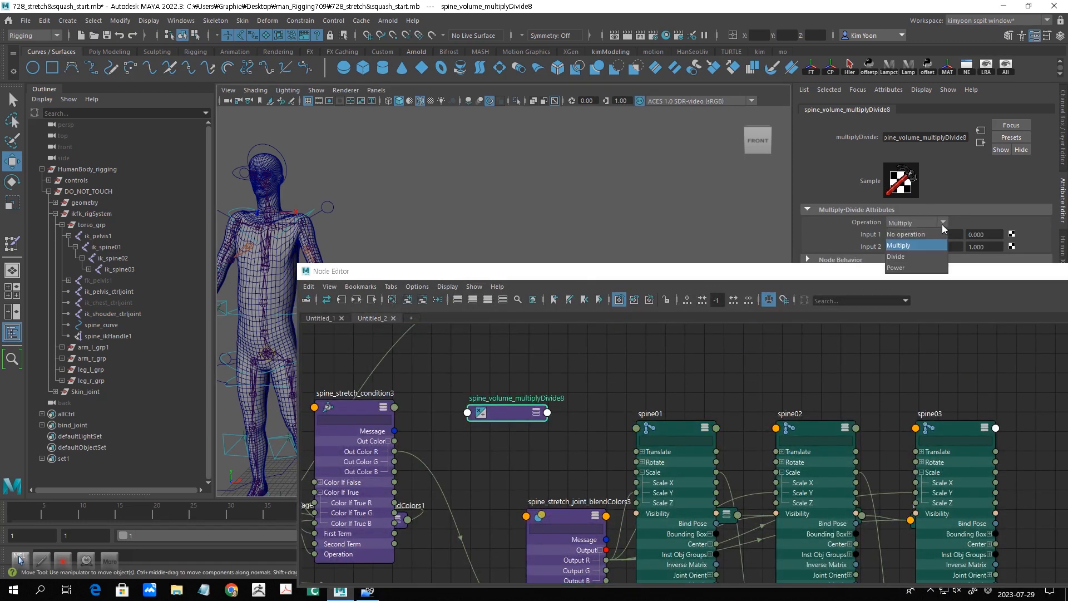
click(919, 269)
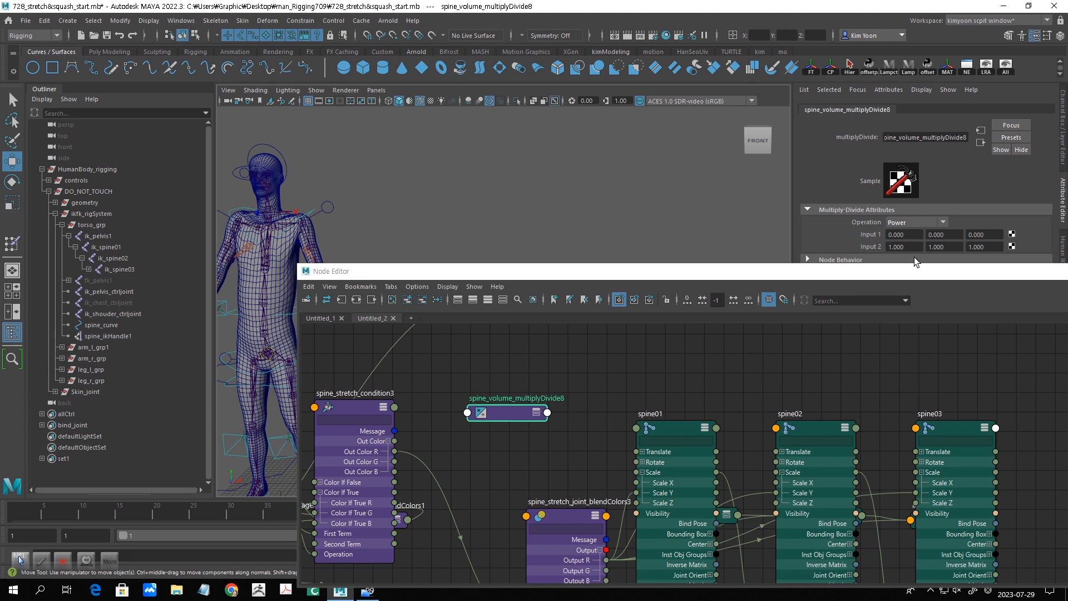
click(916, 247)
text(-1)
key(Return)
- Expand spine_volume_multiplyDivide8 and connect Out Color R of spine_stretch_condition3 to its Input 1X
click(537, 413)
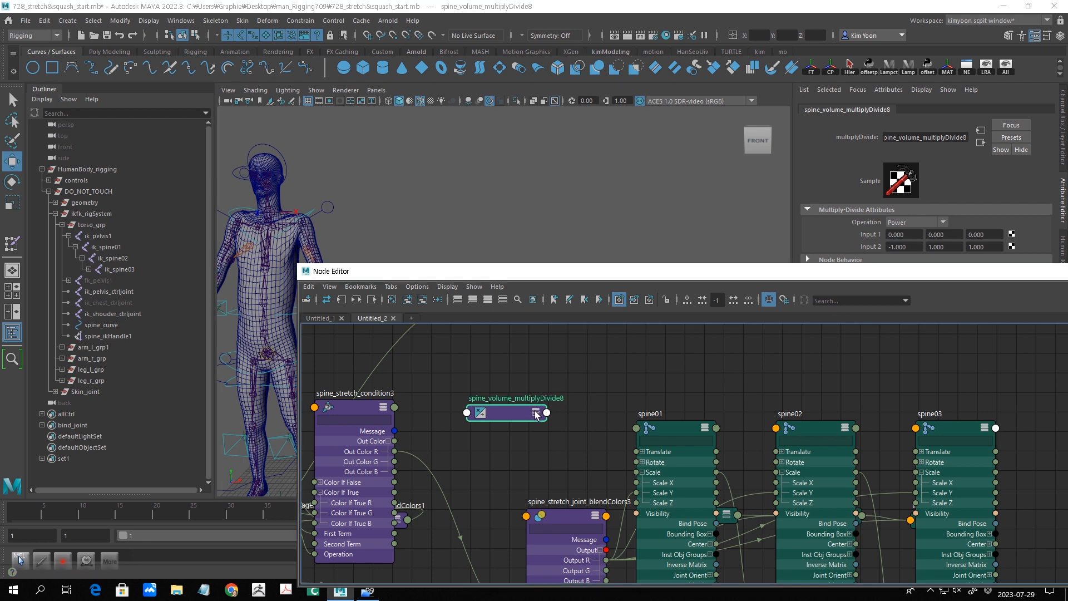
click(537, 414)
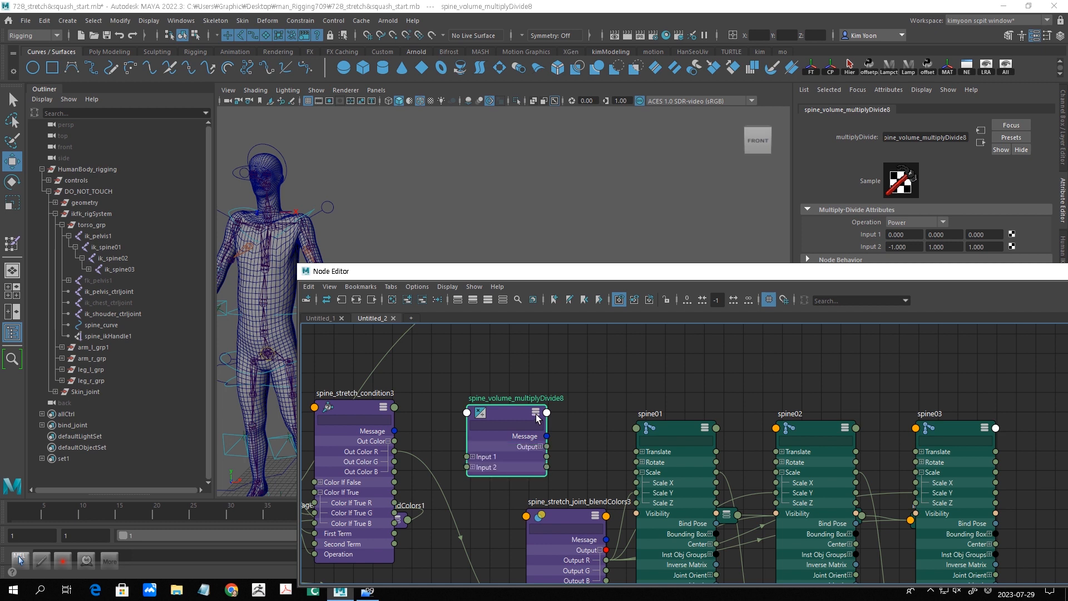
click(472, 457)
drag(501, 419, 517, 381)
drag(359, 411, 360, 371)
drag(396, 413, 483, 430)
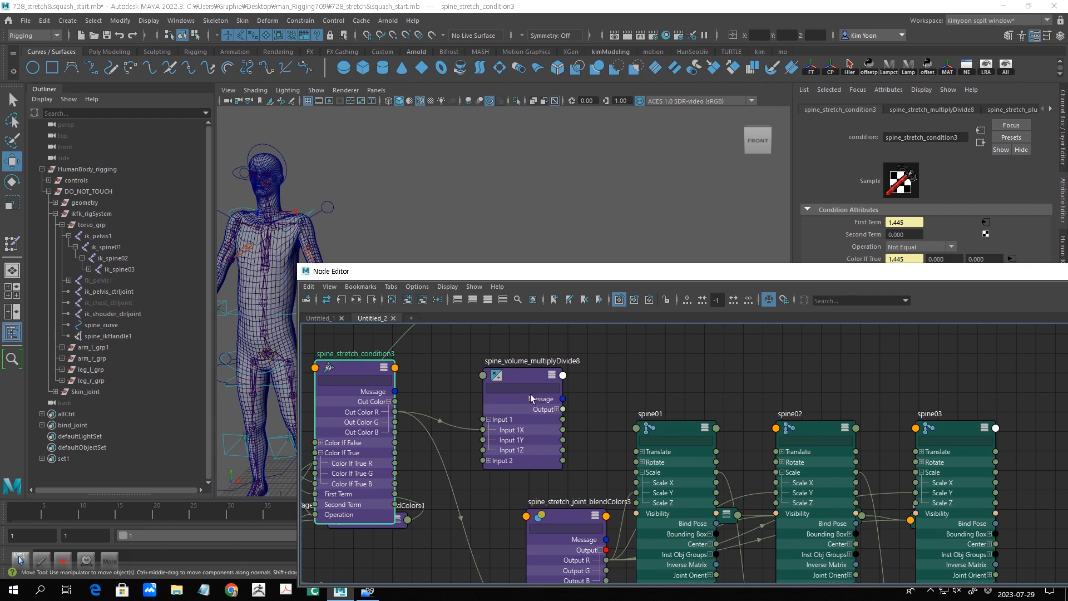
- Connect Output X of spine_volume_multiplyDivide8 to Color 2G of spine_stretch_joint_blendColors3, bringing the two nodes closer together
click(530, 388)
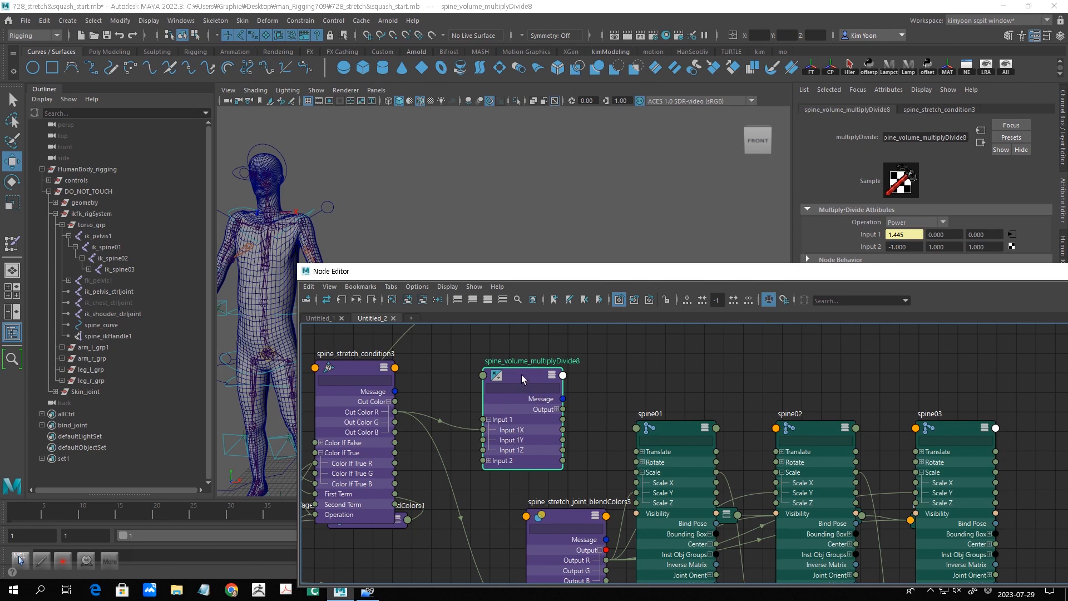
drag(523, 378, 479, 386)
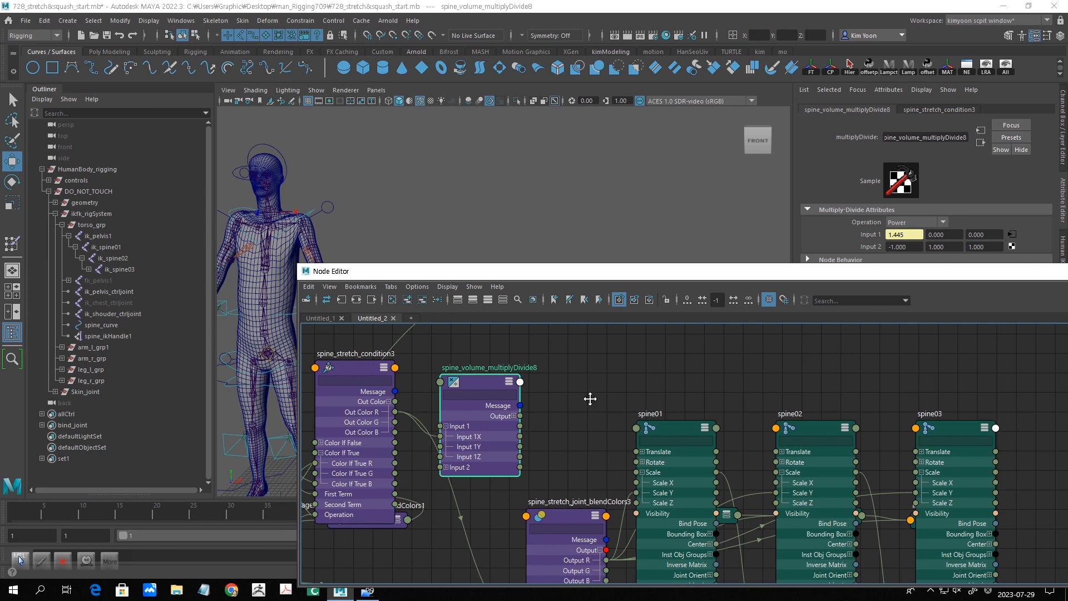
middle_drag(590, 399, 589, 384)
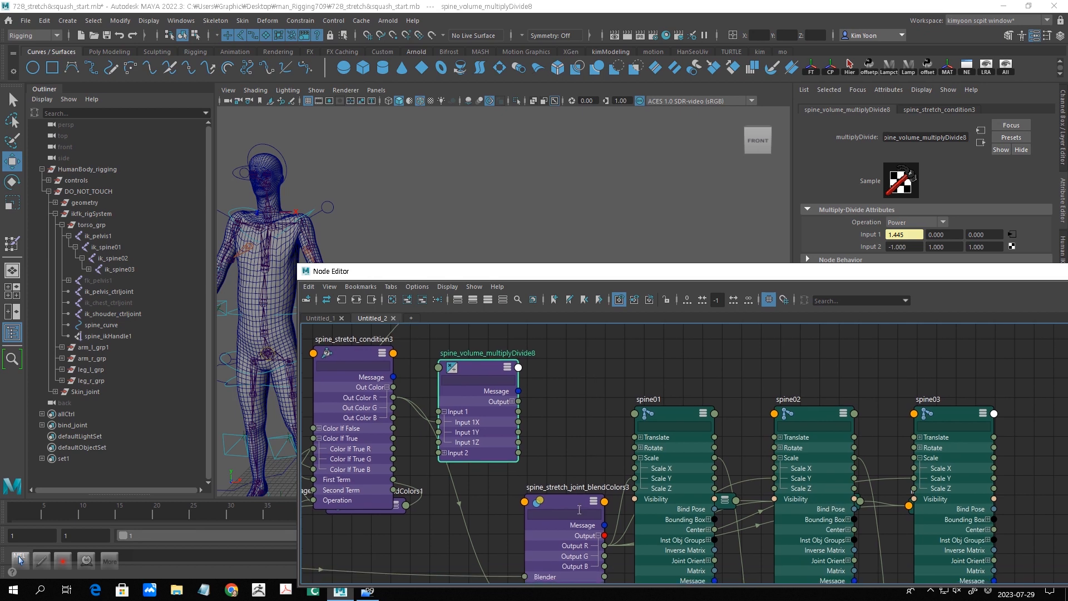
drag(569, 506, 585, 439)
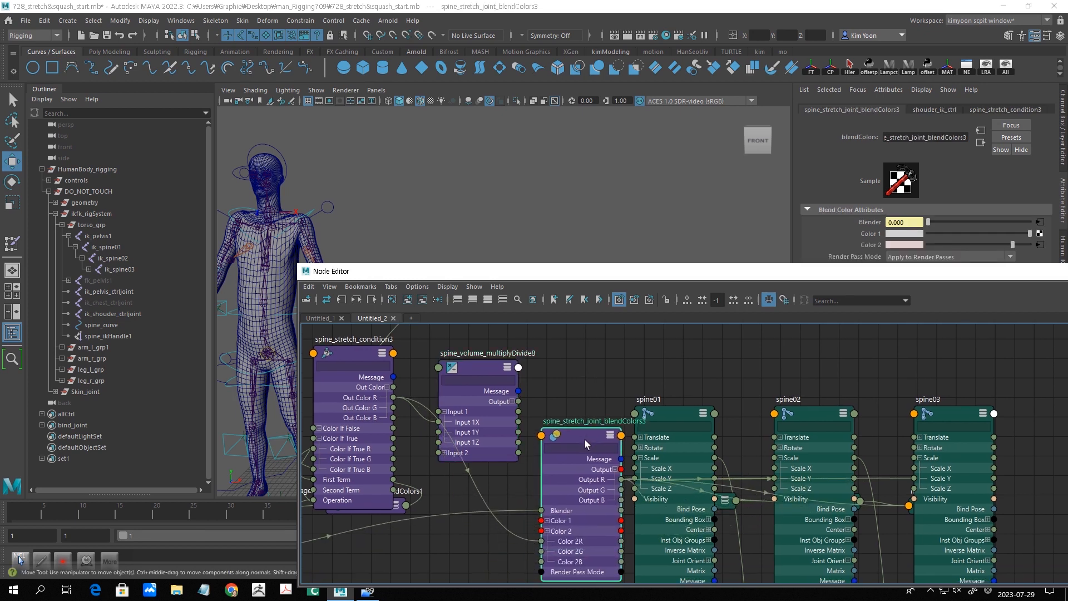
click(512, 401)
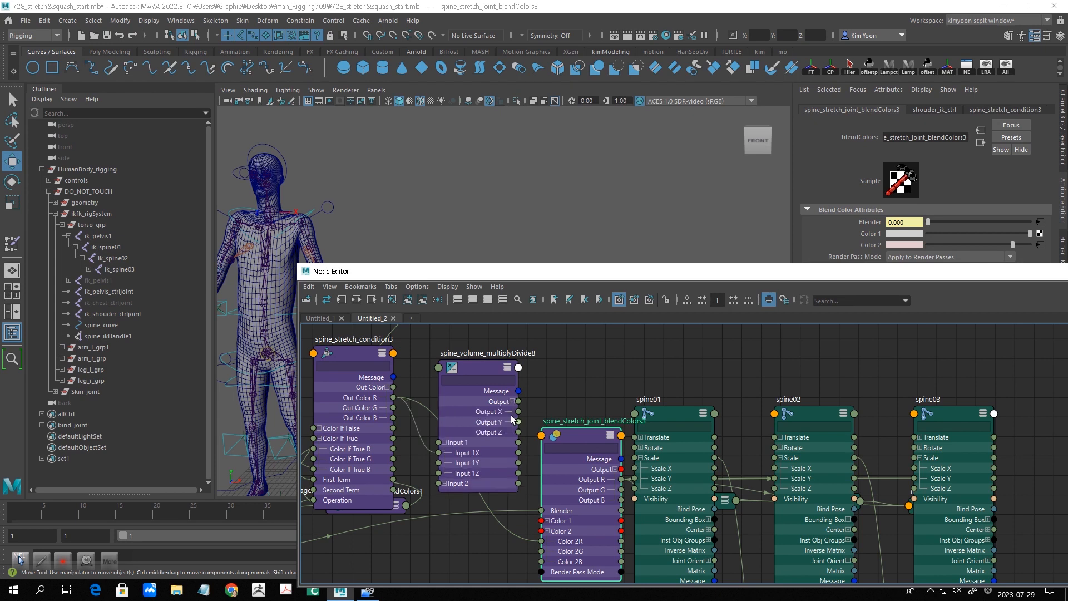
drag(519, 412, 539, 551)
- Move spine_stretch_joint_blendColors3 away from the spine joints and raise the spine01, spine02 and spine03 nodes in the graph
drag(576, 436, 545, 416)
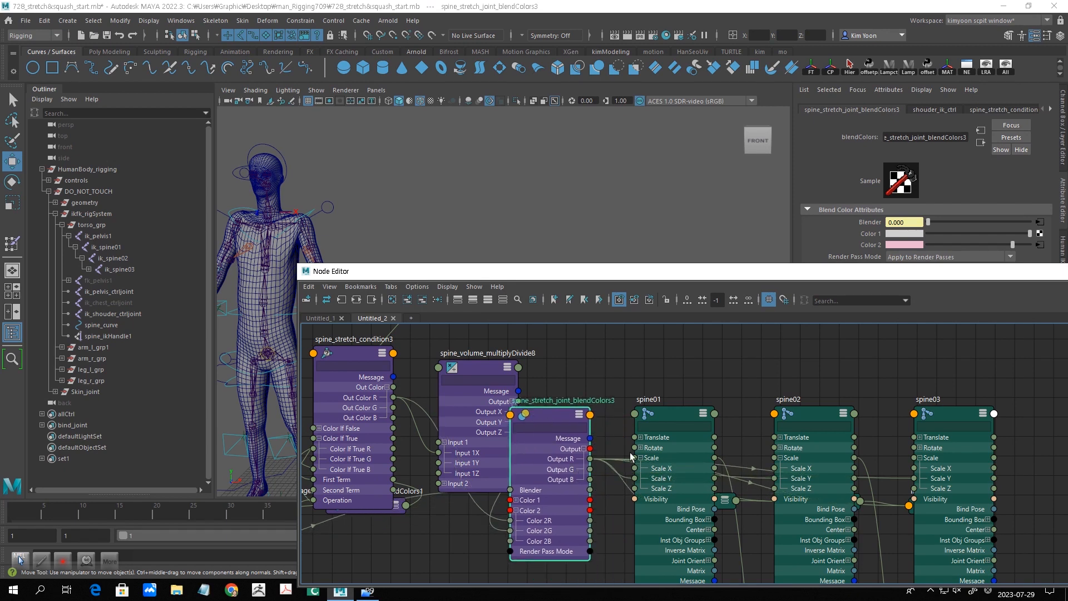
drag(677, 409, 684, 350)
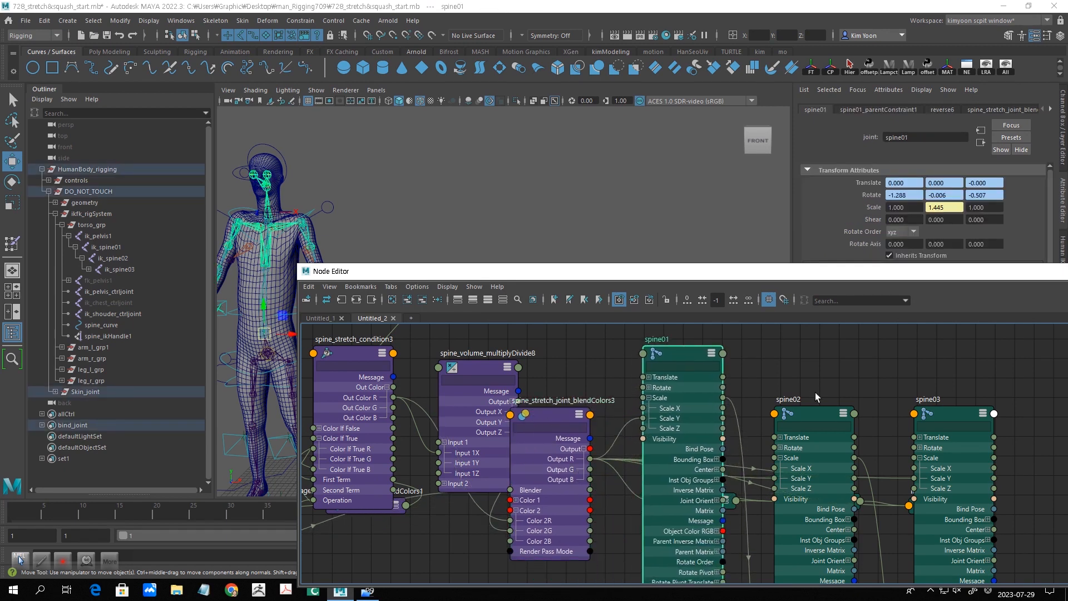
drag(813, 415, 812, 370)
drag(947, 419, 947, 369)
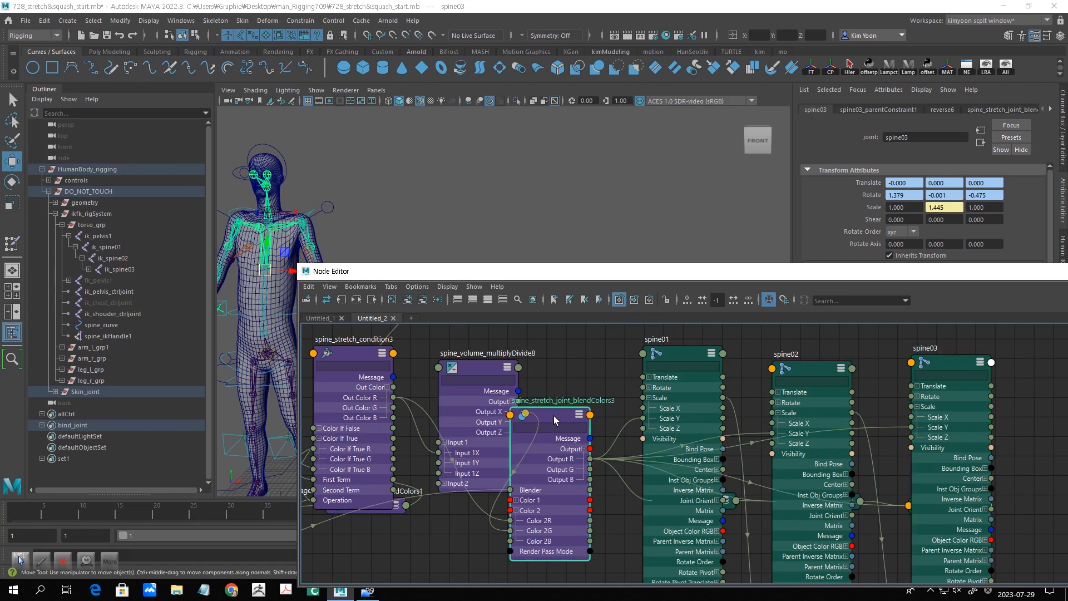
drag(554, 418, 554, 413)
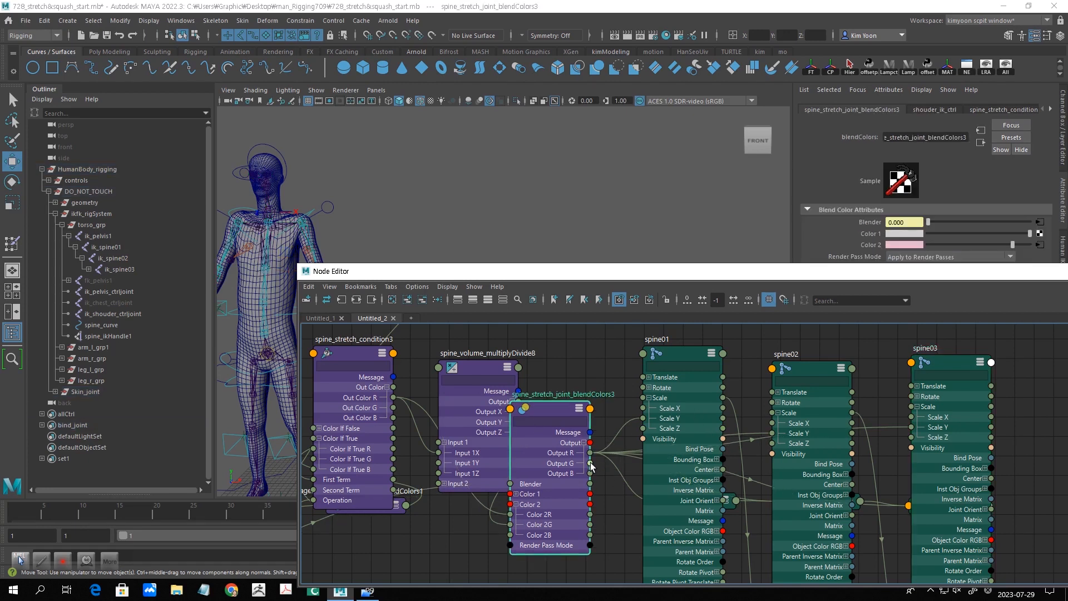
- Connect Output G of spine_stretch_joint_blendColors3 to Scale X on spine01, spine02 and spine03
drag(591, 466, 640, 411)
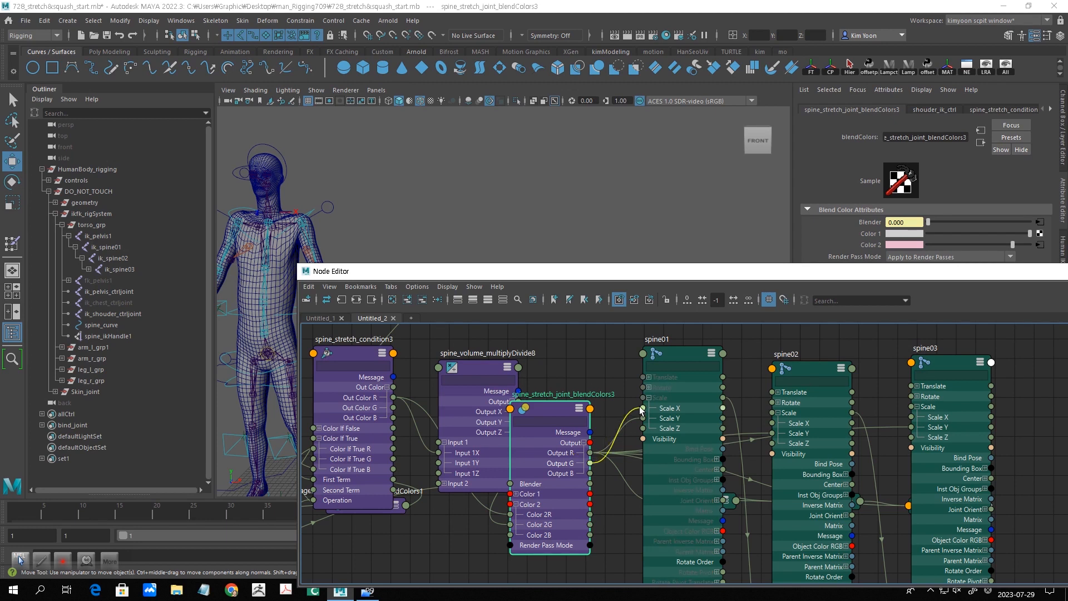
drag(641, 409, 643, 409)
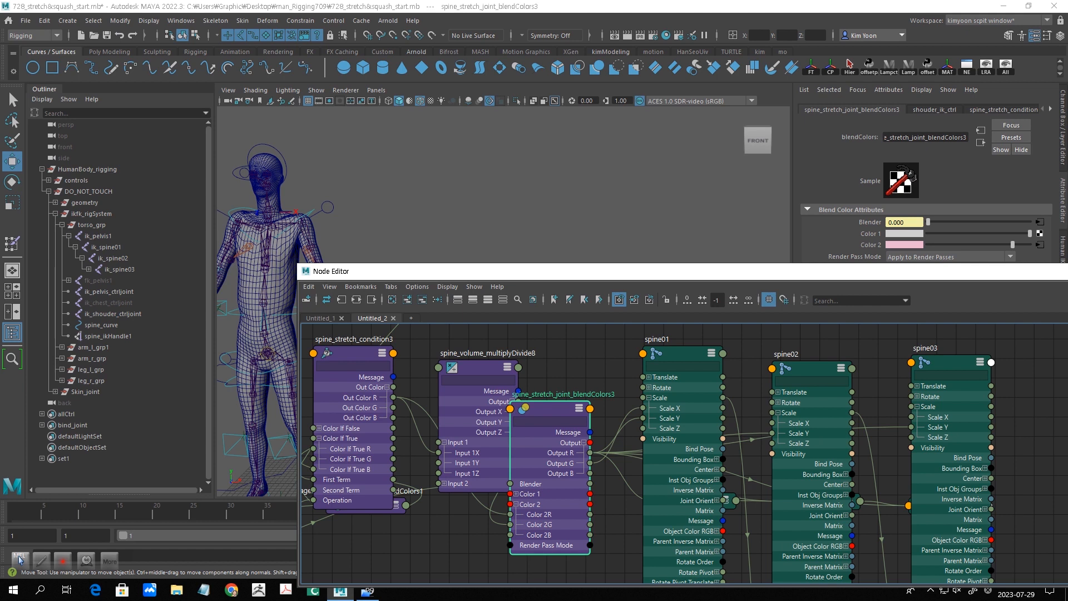
click(1064, 142)
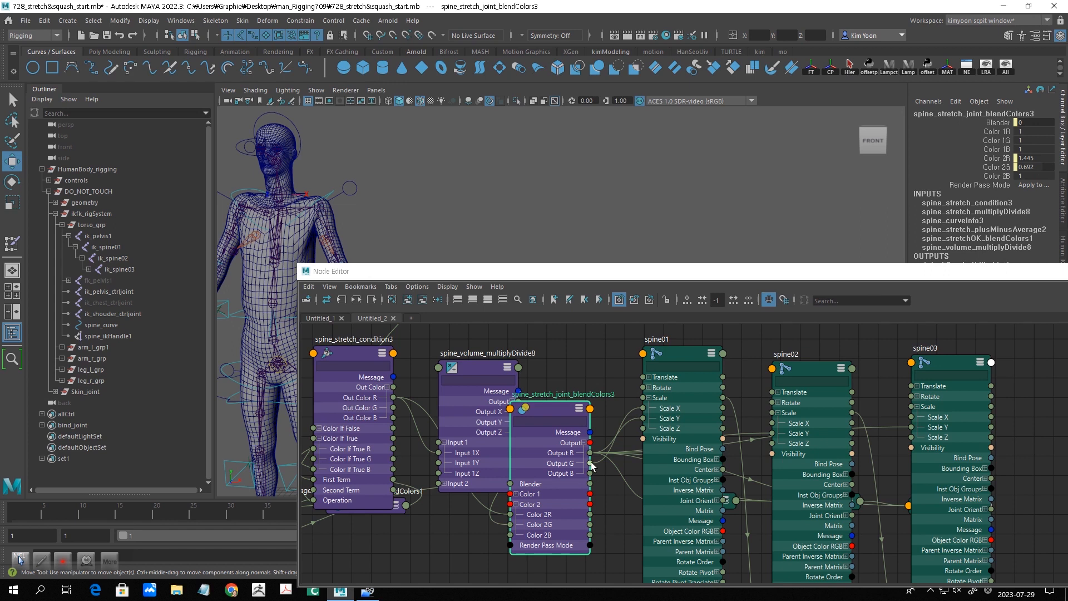
drag(591, 463, 773, 425)
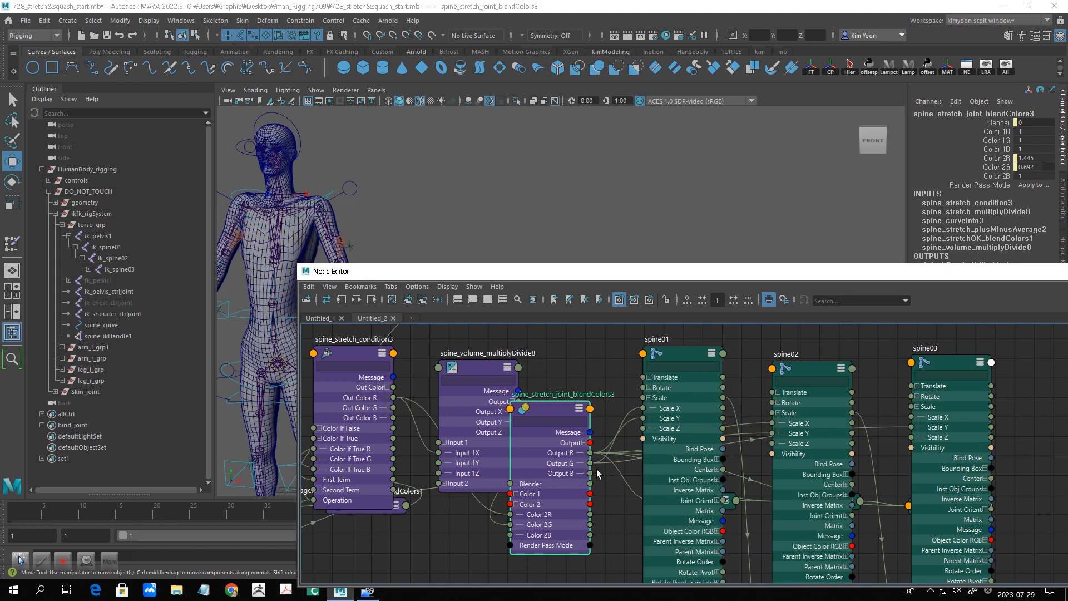
drag(590, 463, 912, 417)
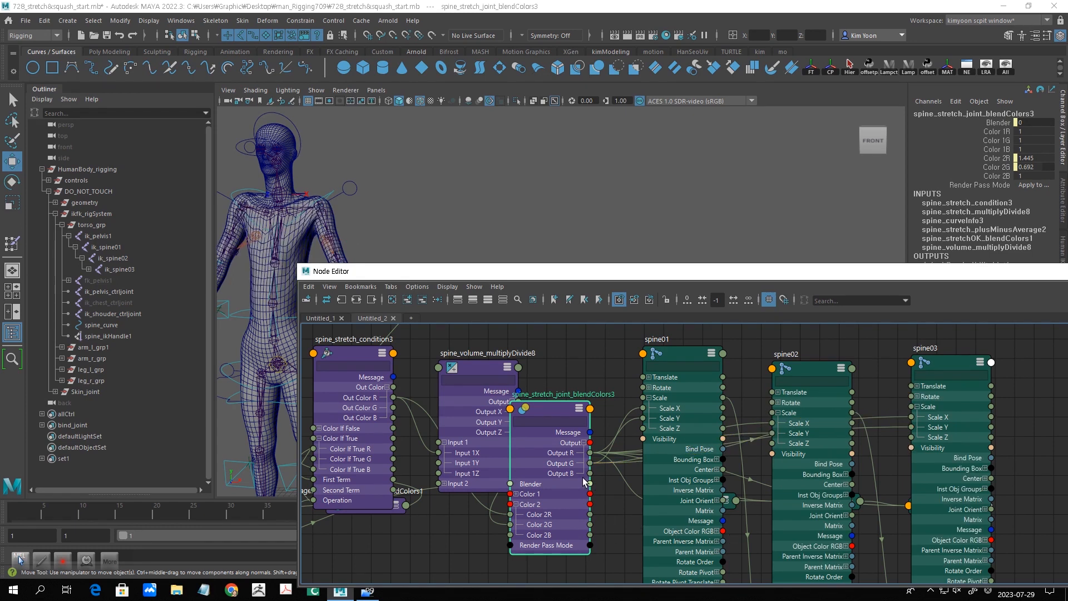
- Connect Output G of spine_stretch_joint_blendColors3 to Scale Z on spine01, spine02 and spine03
drag(590, 463, 652, 429)
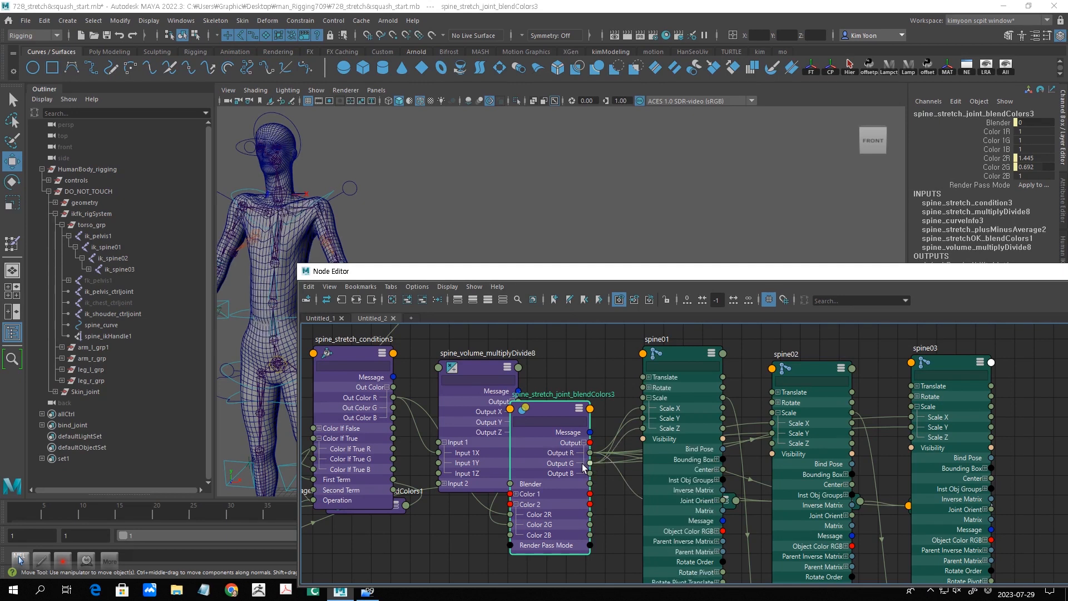
drag(590, 463, 773, 444)
drag(590, 463, 910, 438)
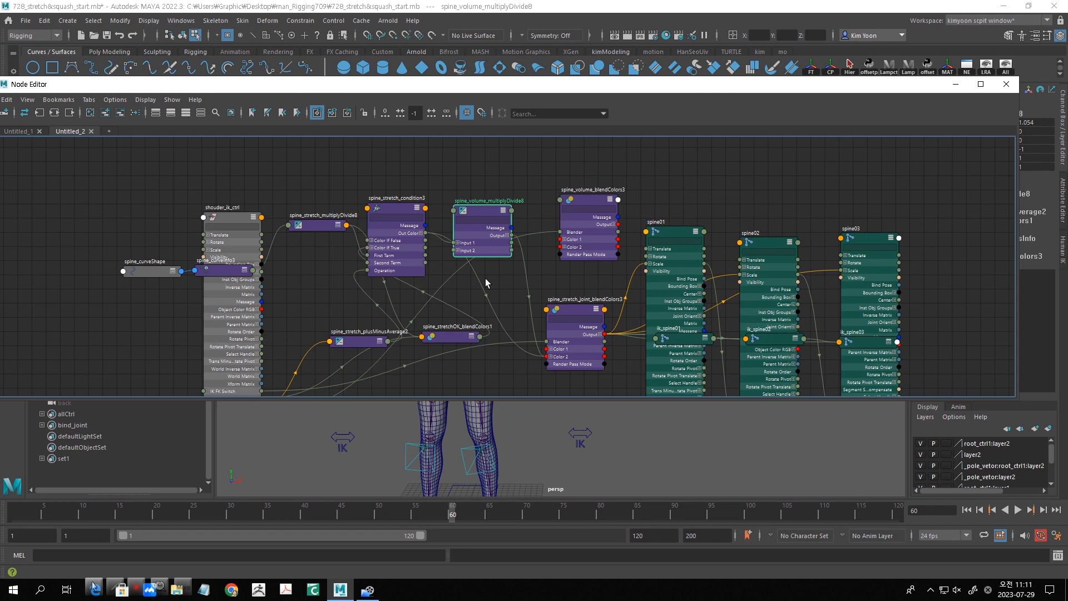
- Reposition the two spine blendColors nodes and disconnect Output X of spine_volume_multiplyDivide8 from Color 2G of spine_stretch_joint_blendColors3
scroll(489, 282, up, 4)
middle_drag(564, 272, 476, 329)
mouse_move(393, 193)
mouse_down()
mouse_move(386, 208)
mouse_move(396, 195)
mouse_up()
scroll(465, 284, down, 4)
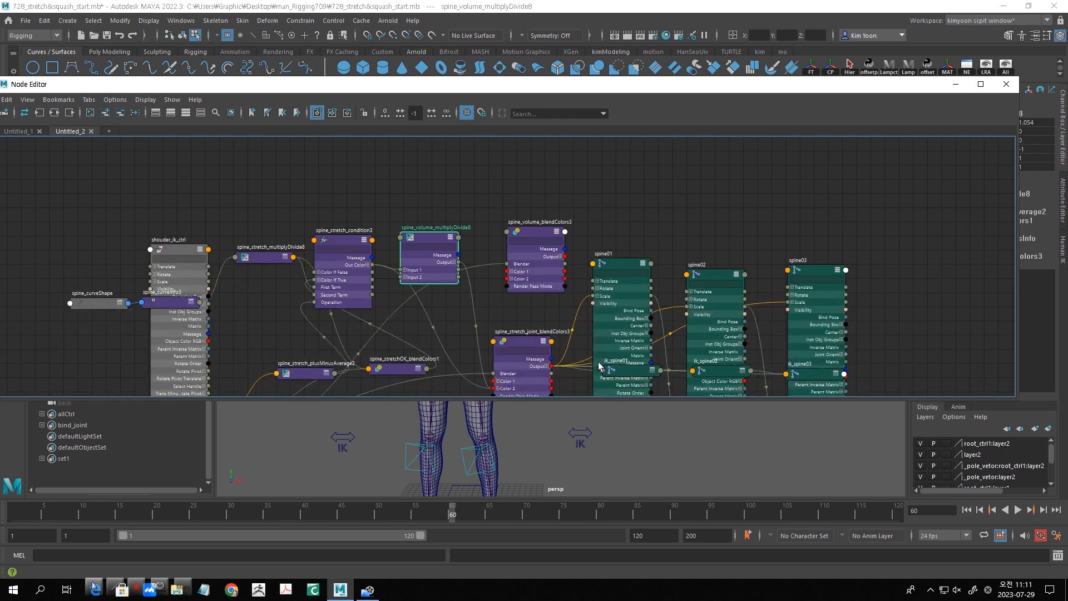
drag(520, 340, 526, 325)
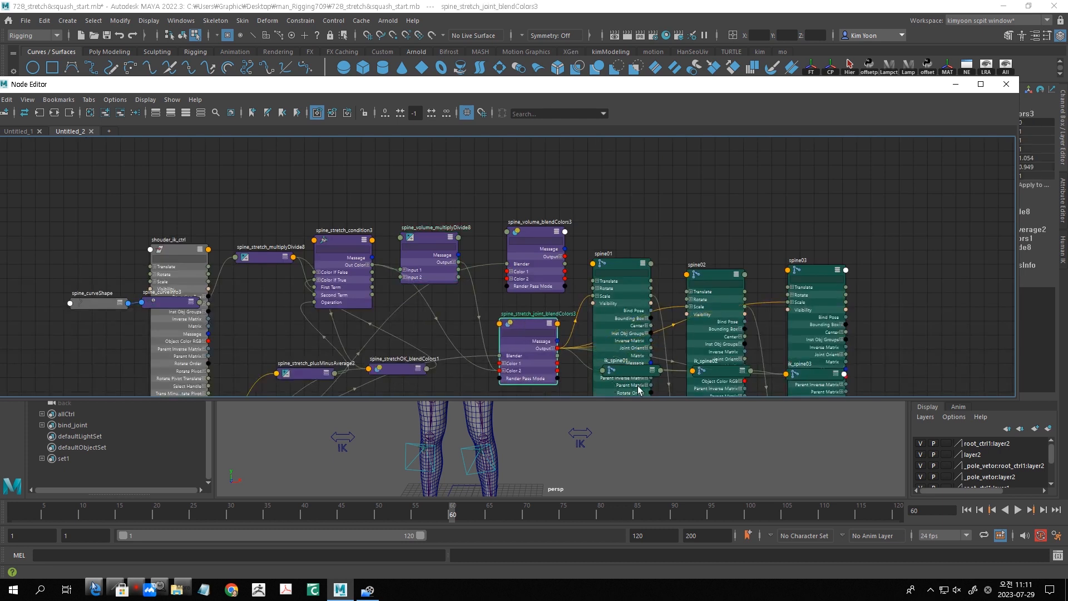
scroll(566, 343, up, 2)
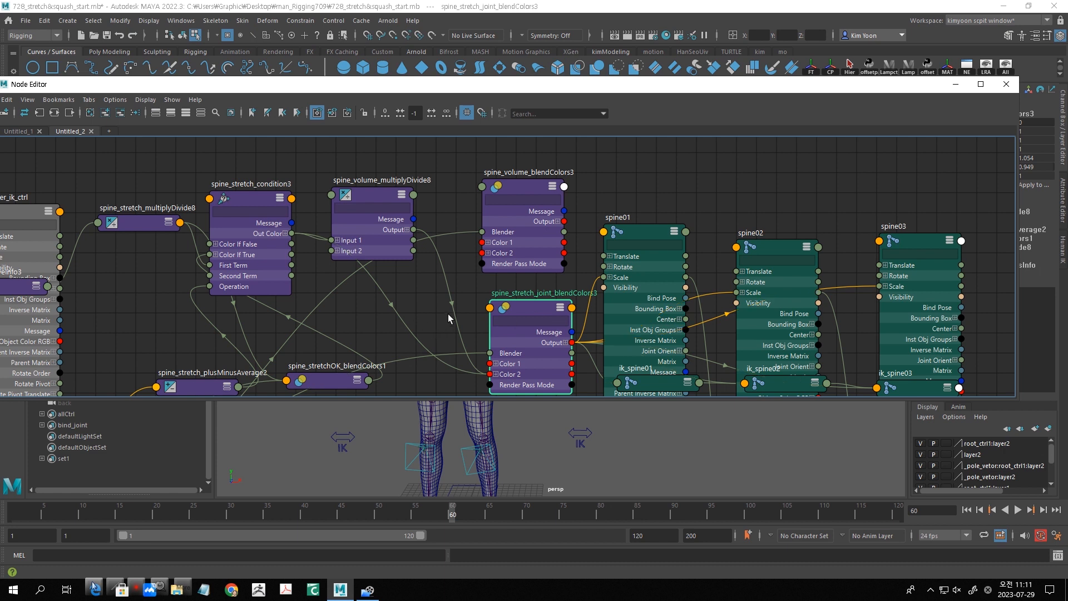
drag(510, 215, 497, 206)
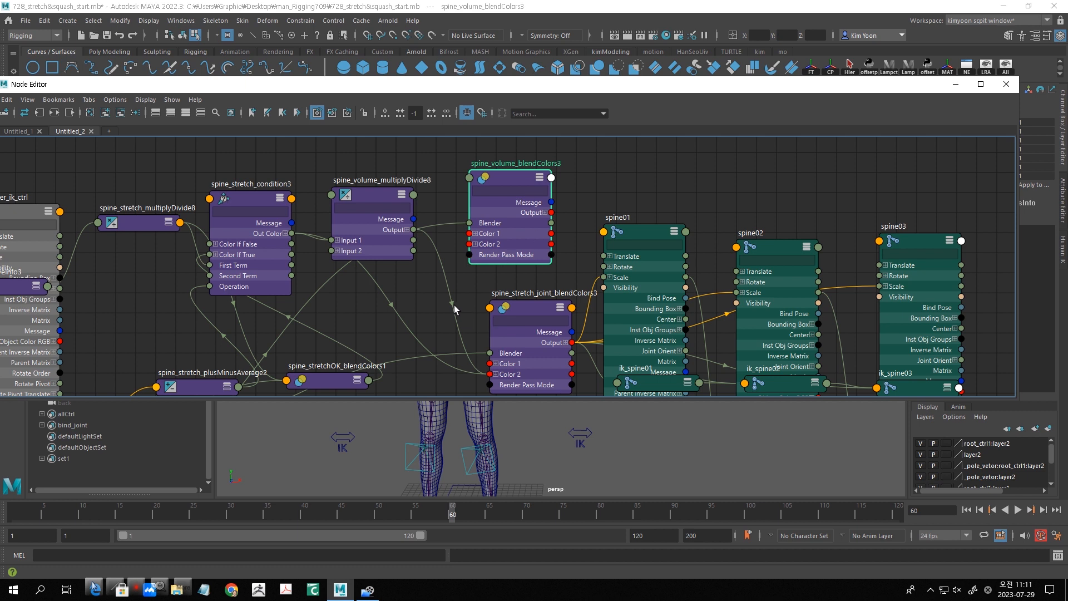
mouse_move(452, 298)
mouse_down()
mouse_move(452, 281)
mouse_move(450, 301)
mouse_up()
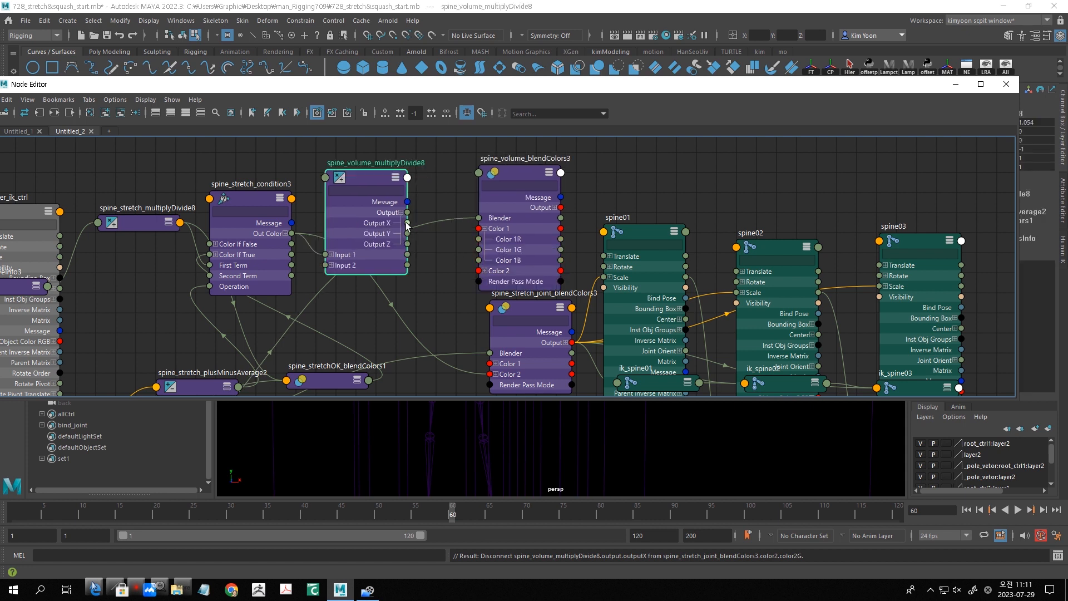
- Connect Output X of spine_volume_multiplyDivide8 to Color 1R of spine_volume_blendColors3, and that node's Output R to Color 2G of spine_stretch_joint_blendColors3
drag(407, 223, 479, 243)
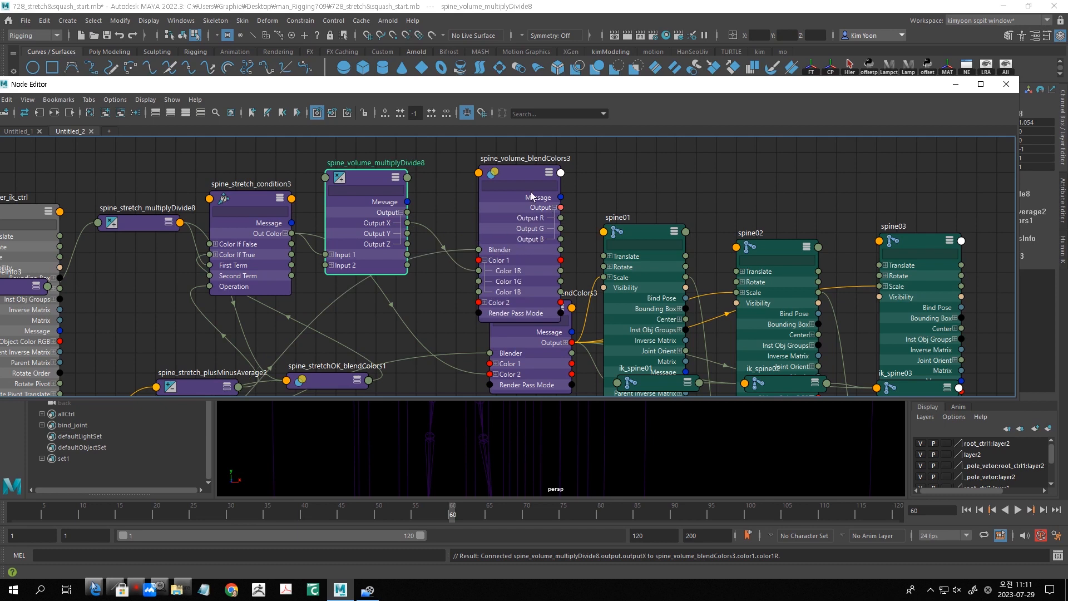
drag(522, 172, 439, 178)
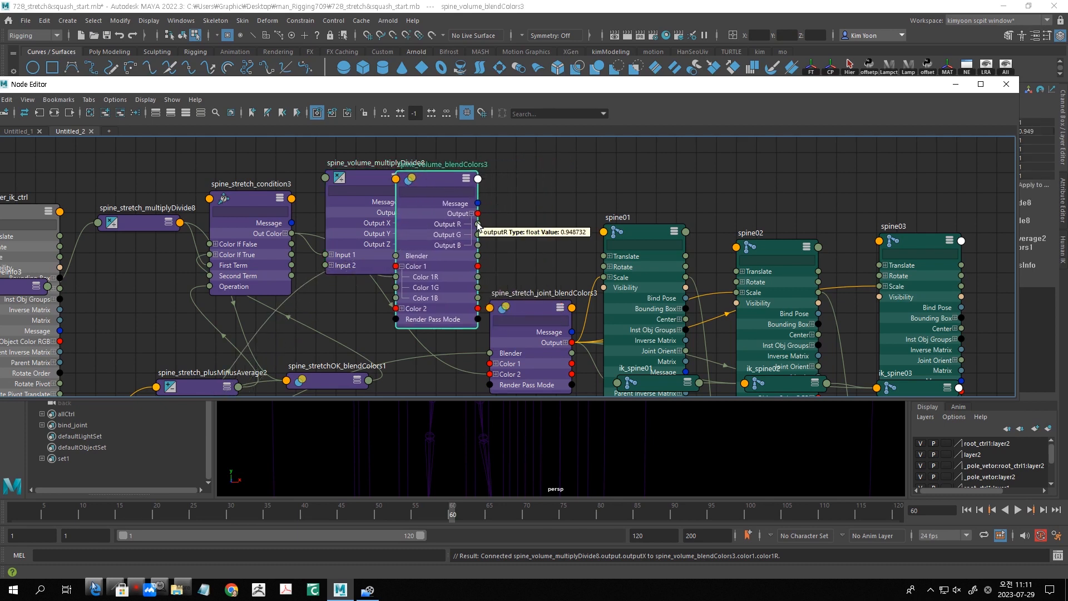
drag(530, 307, 539, 259)
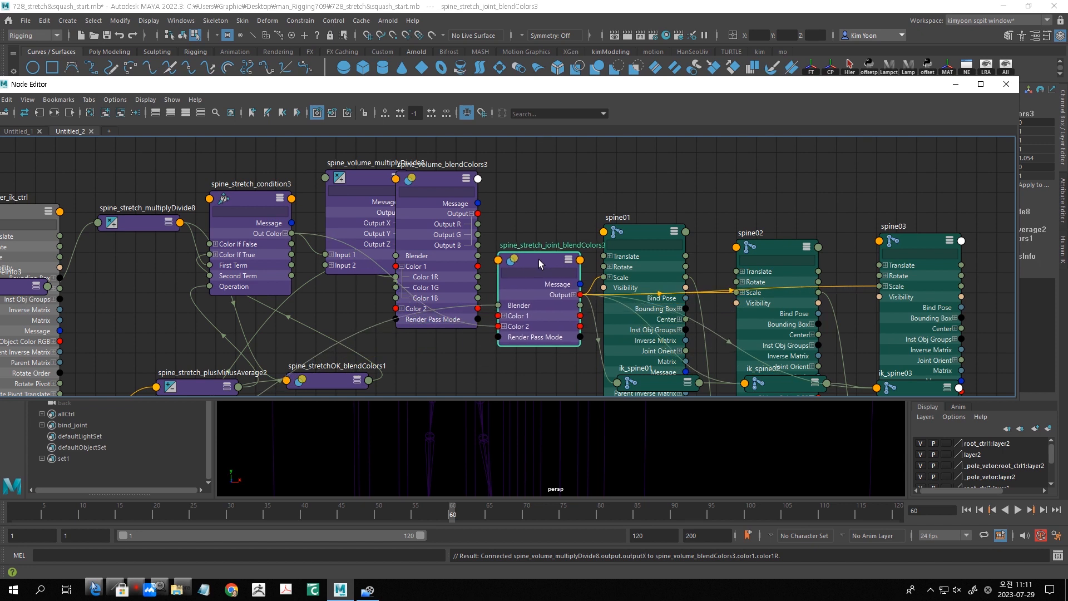
click(504, 326)
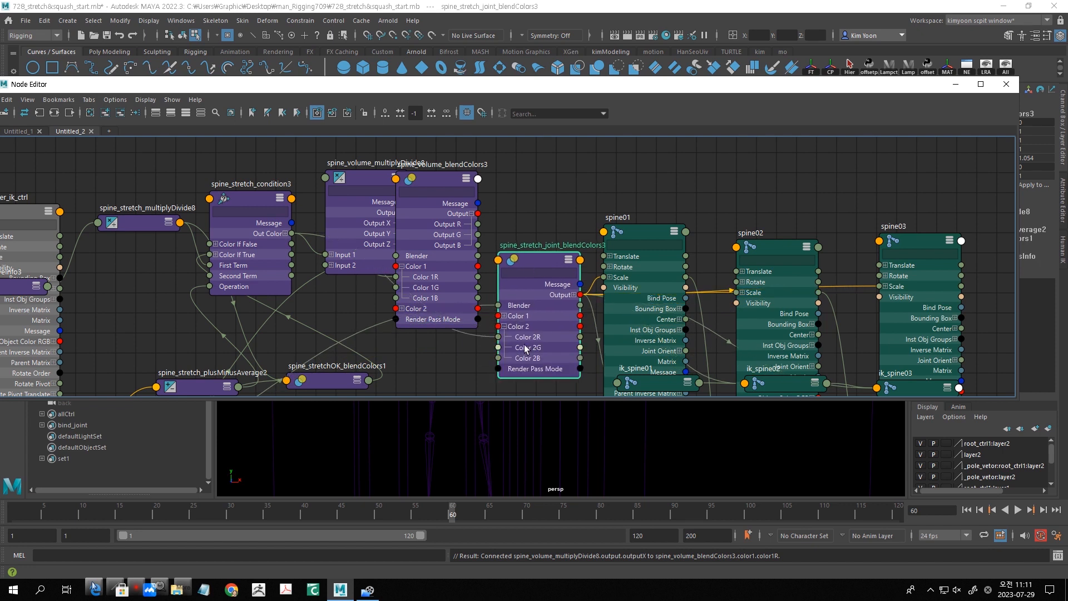
drag(477, 223, 499, 347)
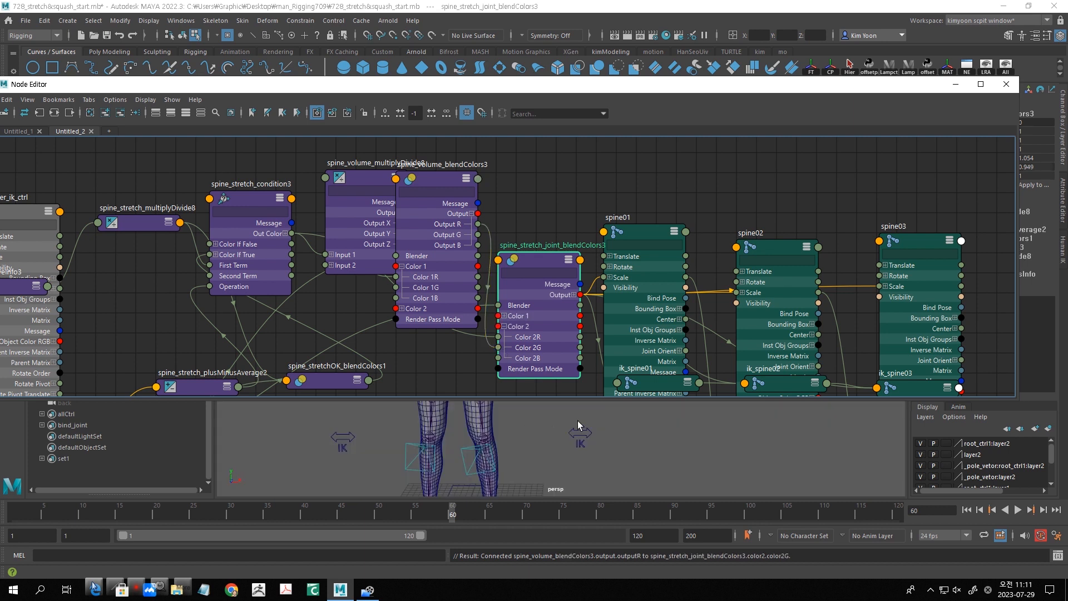
drag(563, 259, 562, 259)
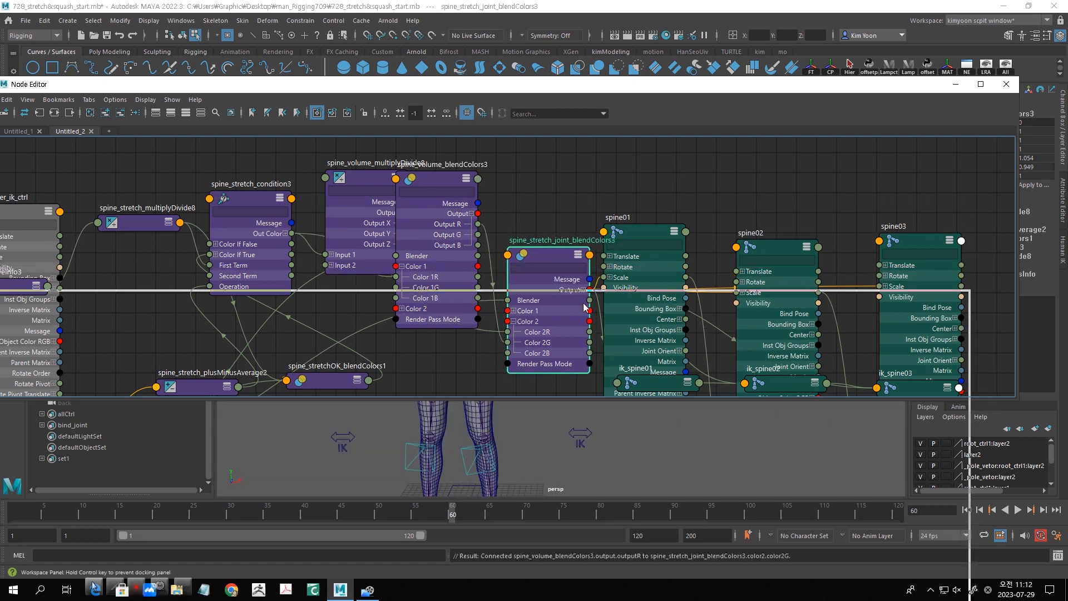
- Lower the Node Editor window to uncover the character's upper body and select shouder_ik_ctrl
drag(633, 91, 581, 315)
click(495, 238)
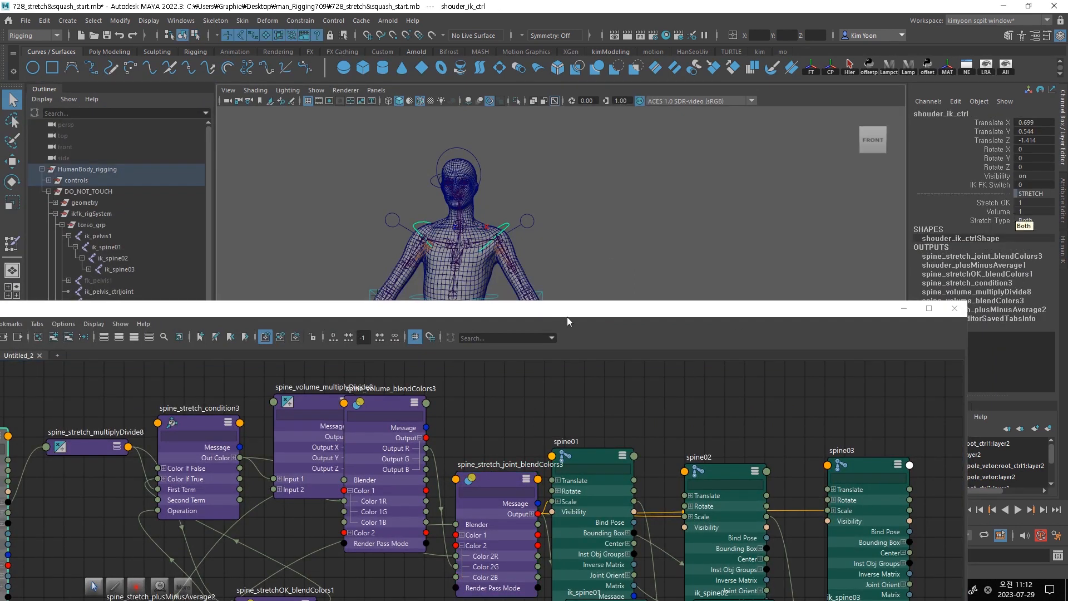
drag(571, 309, 572, 402)
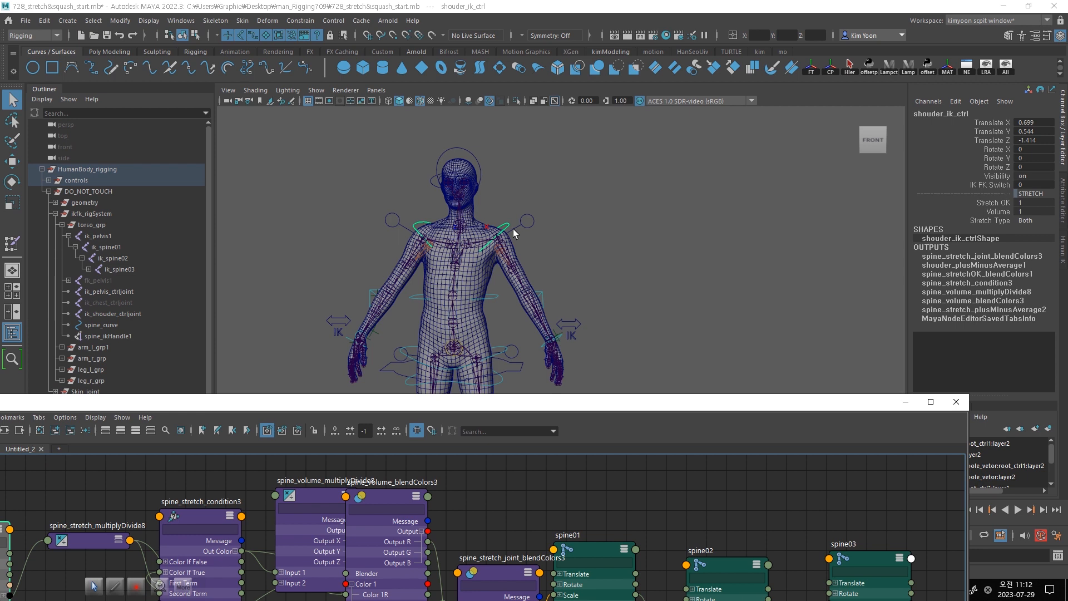
- Raise shouder_ik_ctrl to a Translate Y of about 4.6 to test the spine stretch with Volume on
click(507, 229)
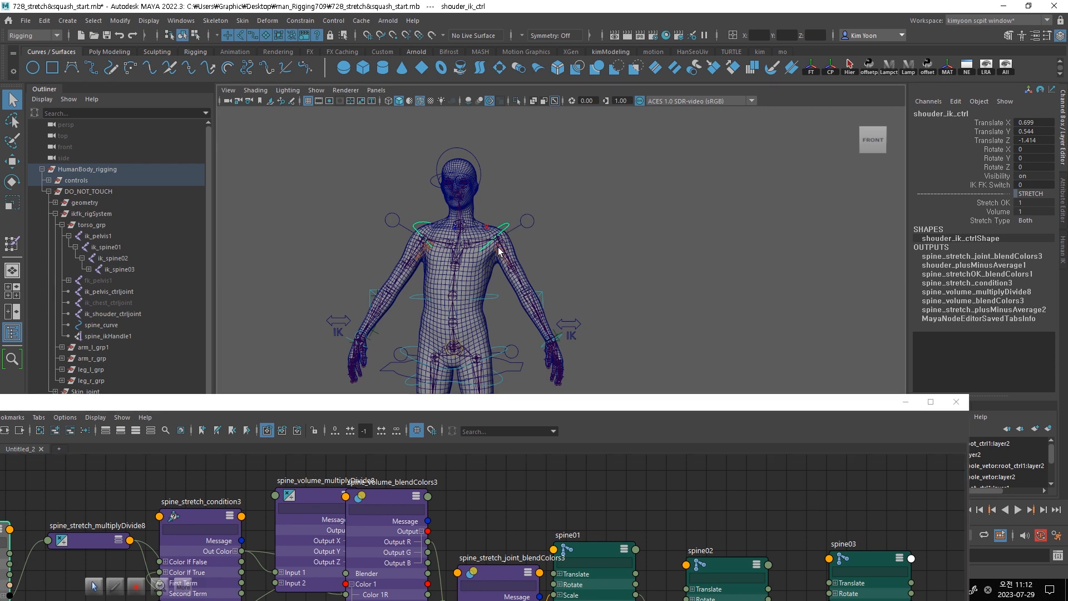
key(w)
mouse_move(463, 230)
mouse_down()
mouse_move(449, 195)
mouse_move(449, 216)
mouse_up()
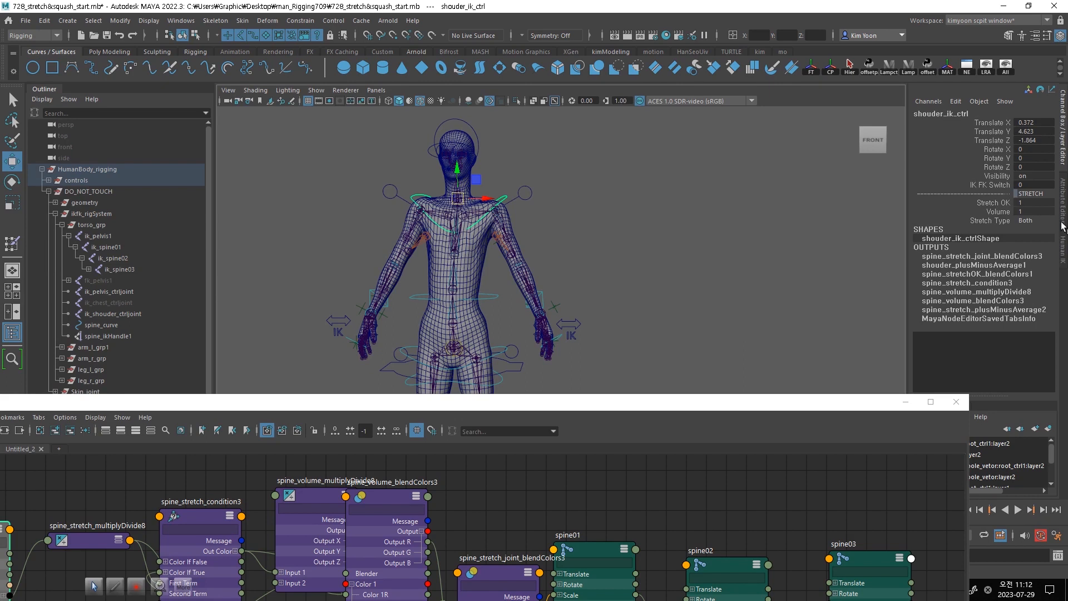
- Set Volume on shouder_ik_ctrl to 0 and move the control back down to a Translate Y of about 0.5
double_click(1031, 212)
text(0)
key(Return)
mouse_move(458, 201)
mouse_down()
mouse_move(458, 139)
mouse_move(456, 206)
mouse_up()
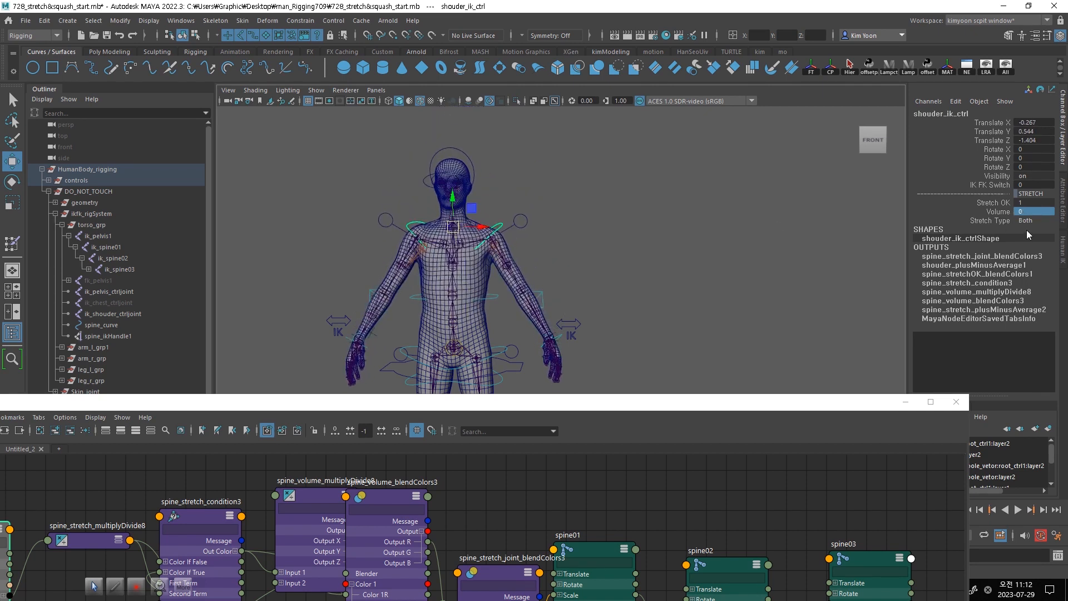
- Set Stretch OK on shouder_ik_ctrl to 0 and lower the control to a Translate Y of about -1.2
click(1033, 203)
key(Return)
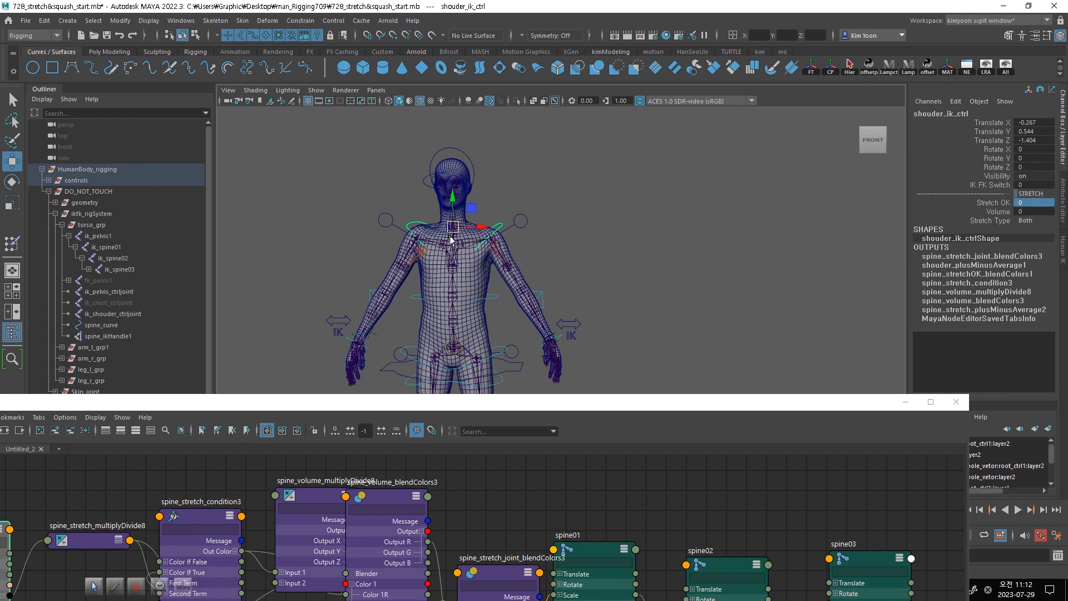
mouse_move(454, 228)
mouse_down()
mouse_move(454, 207)
mouse_move(455, 239)
mouse_up()
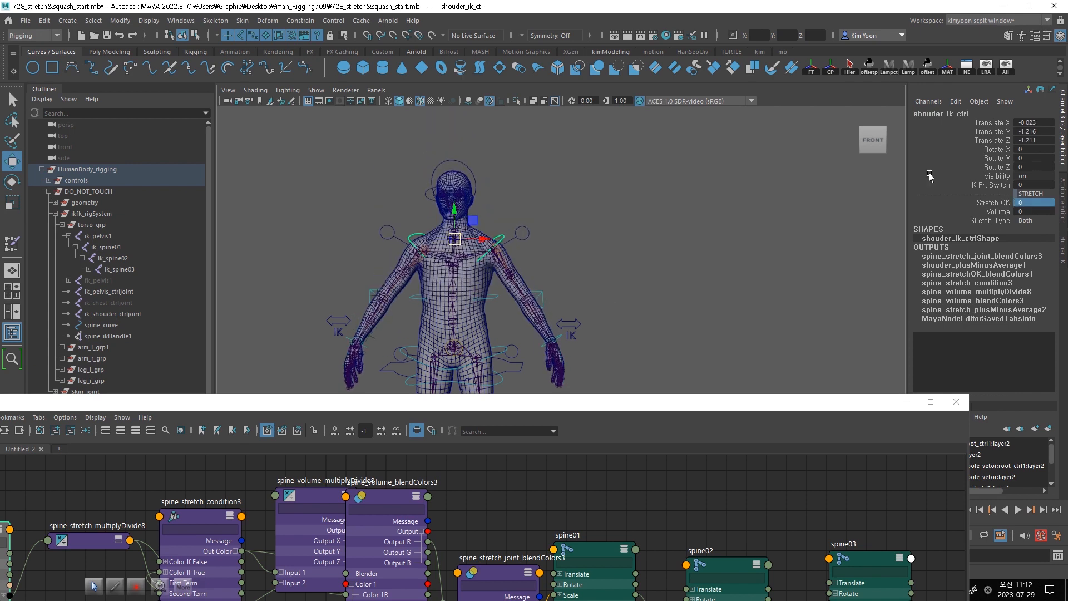
- Set both Stretch OK and Volume on shouder_ik_ctrl to 1
click(1031, 203)
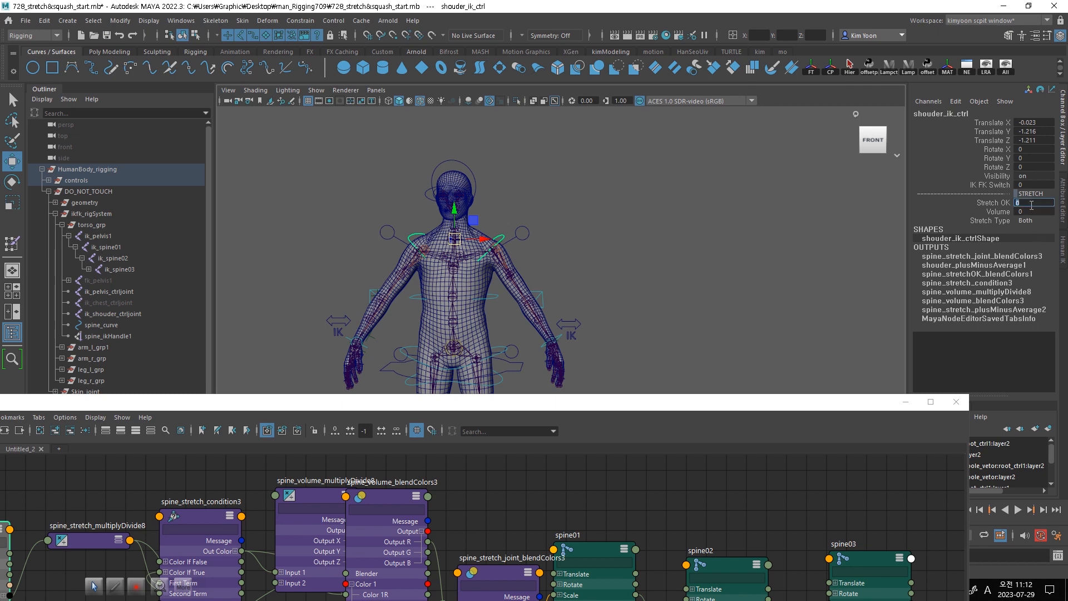
text(1)
key(Return)
click(1029, 212)
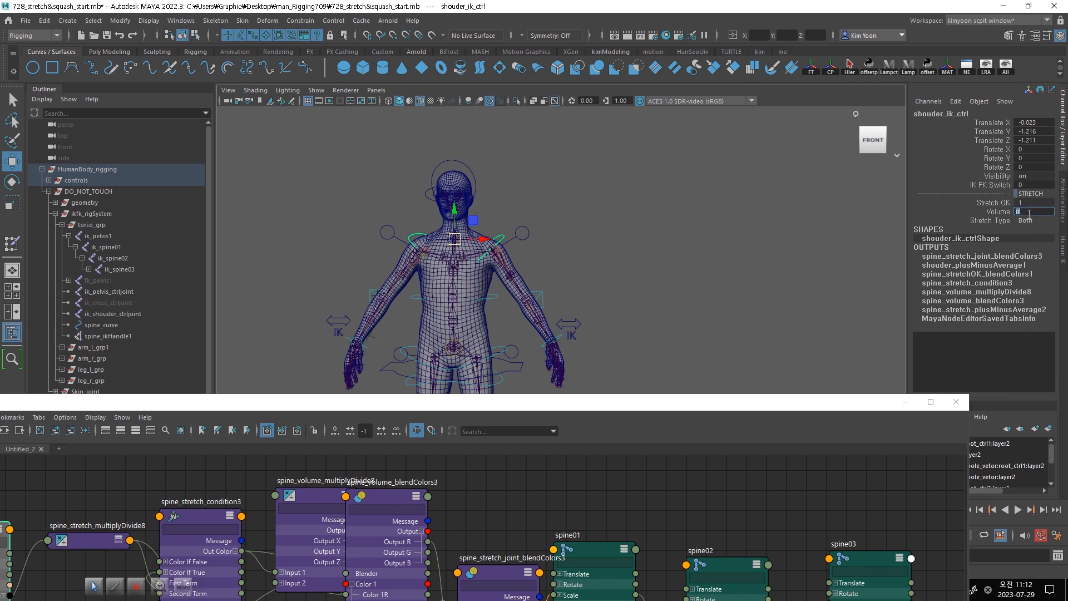
key(Return)
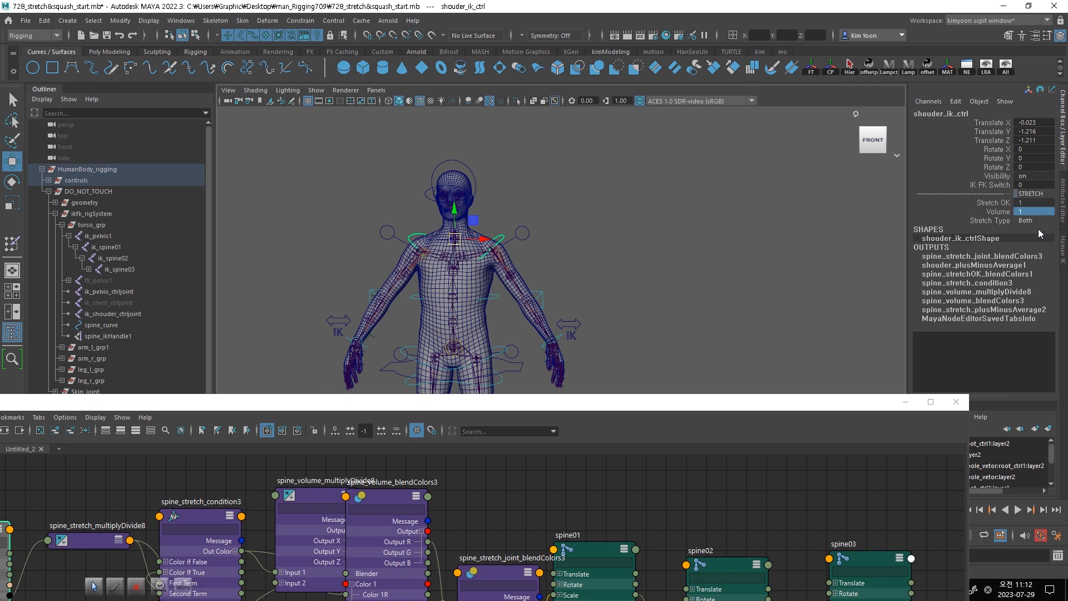
- Keep Stretch Type at Both and raise shouder_ik_ctrl to a Translate Y of about 3 to test the stretch
click(1032, 220)
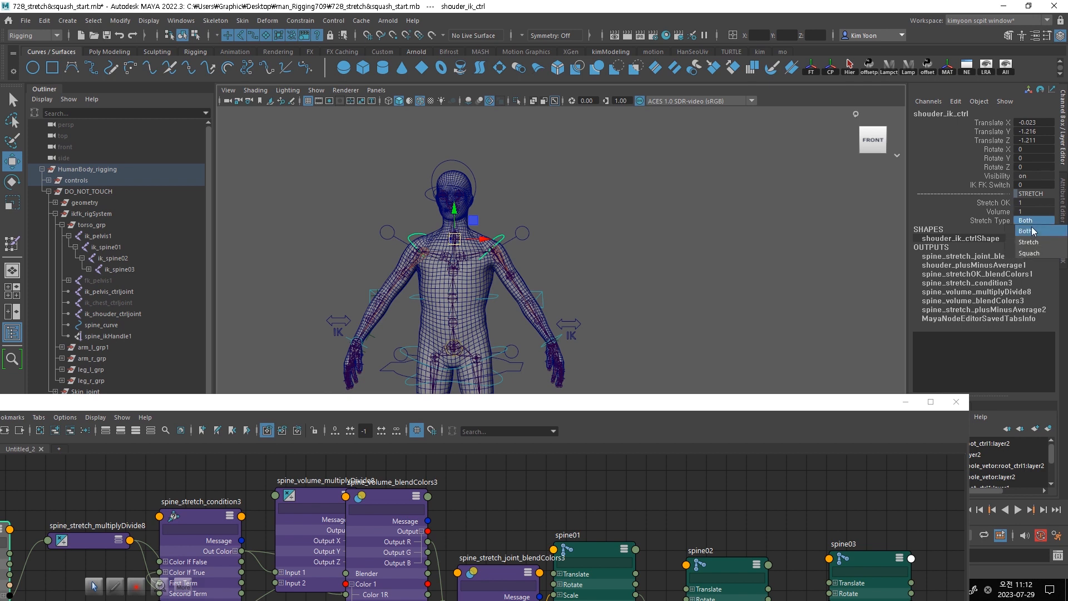
click(628, 228)
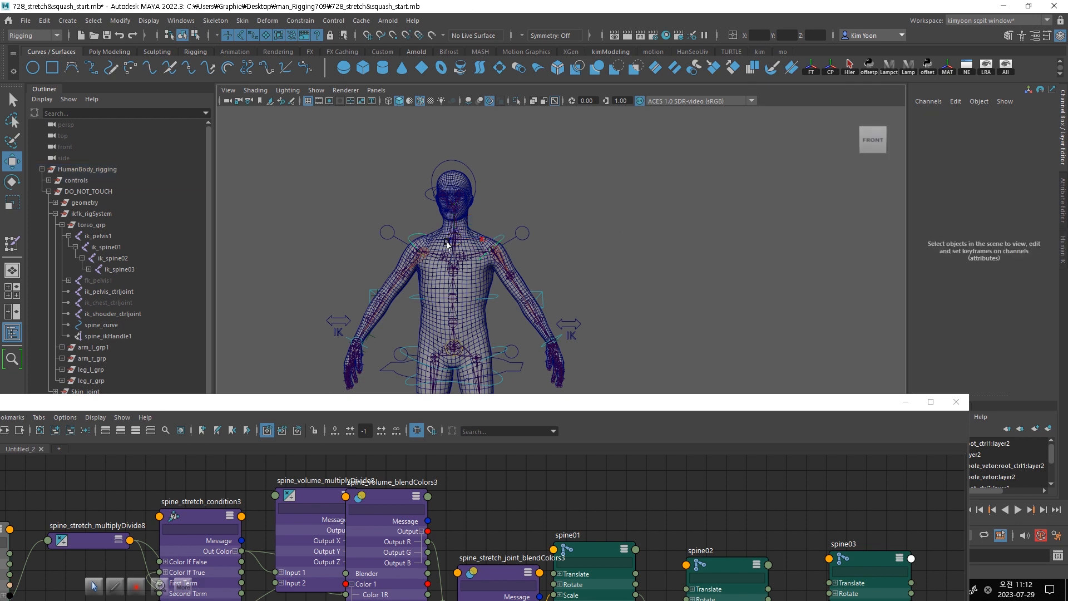
click(502, 240)
drag(453, 239, 456, 209)
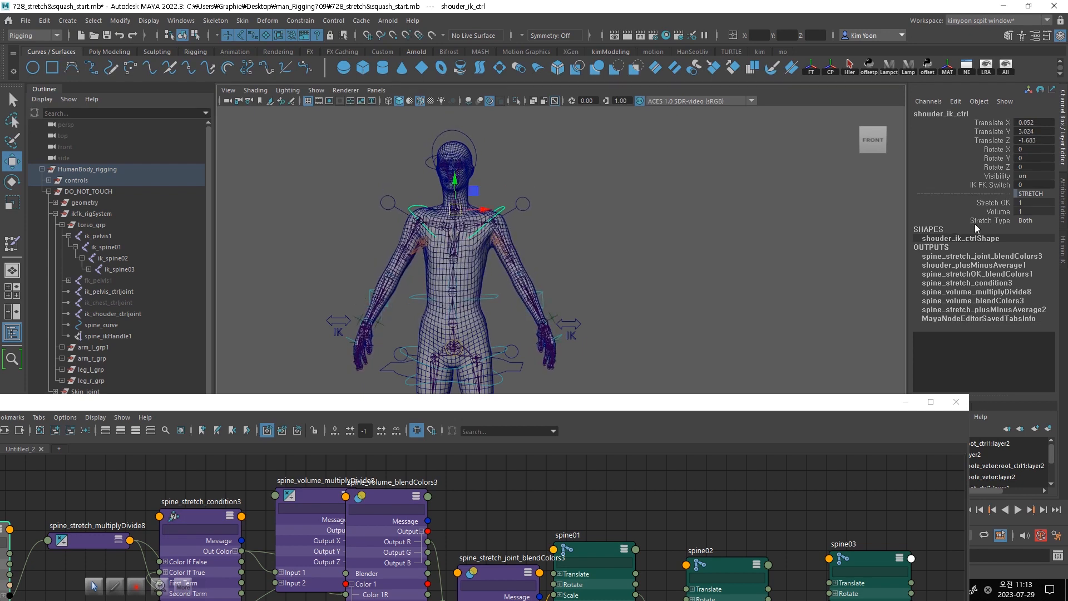
- Set Stretch Type on shouder_ik_ctrl to Stretch and test it by moving the control before and after editing Volume
click(1033, 222)
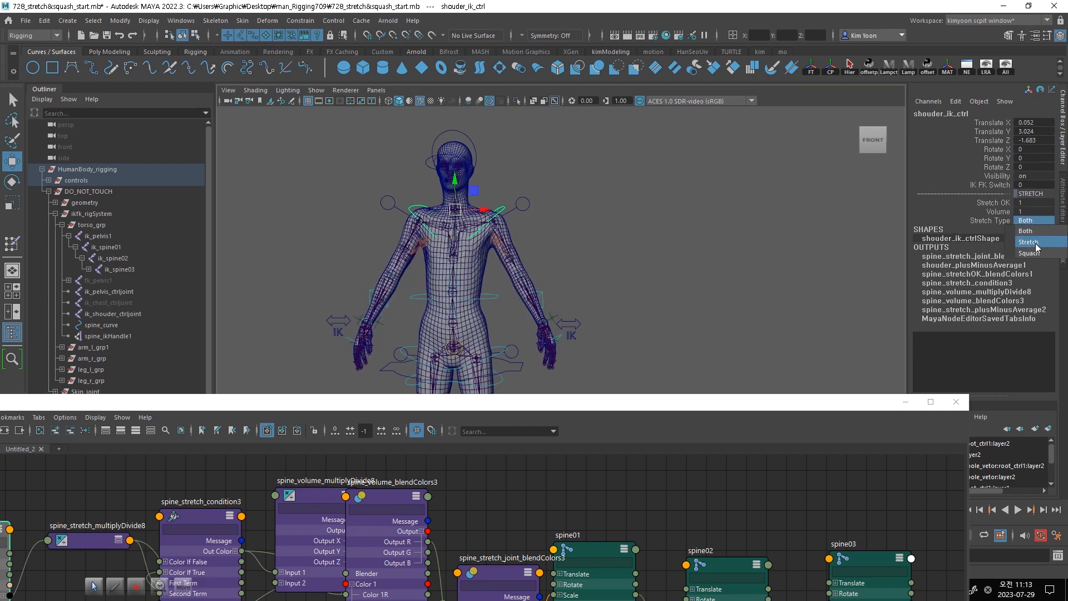
mouse_move(455, 210)
mouse_down()
mouse_move(458, 185)
mouse_move(452, 256)
mouse_move(464, 196)
mouse_up()
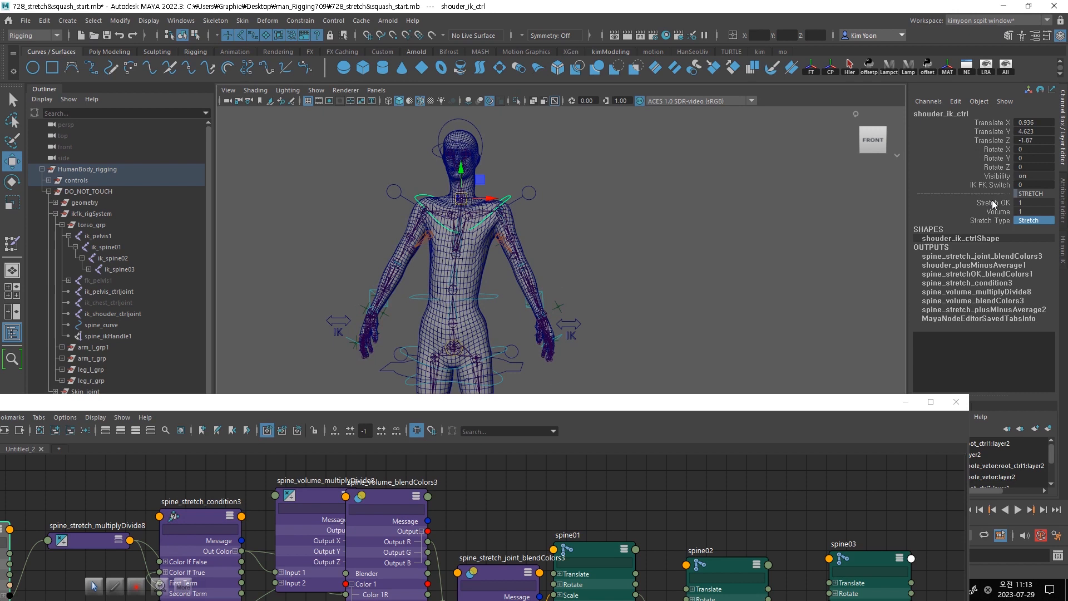
double_click(1035, 213)
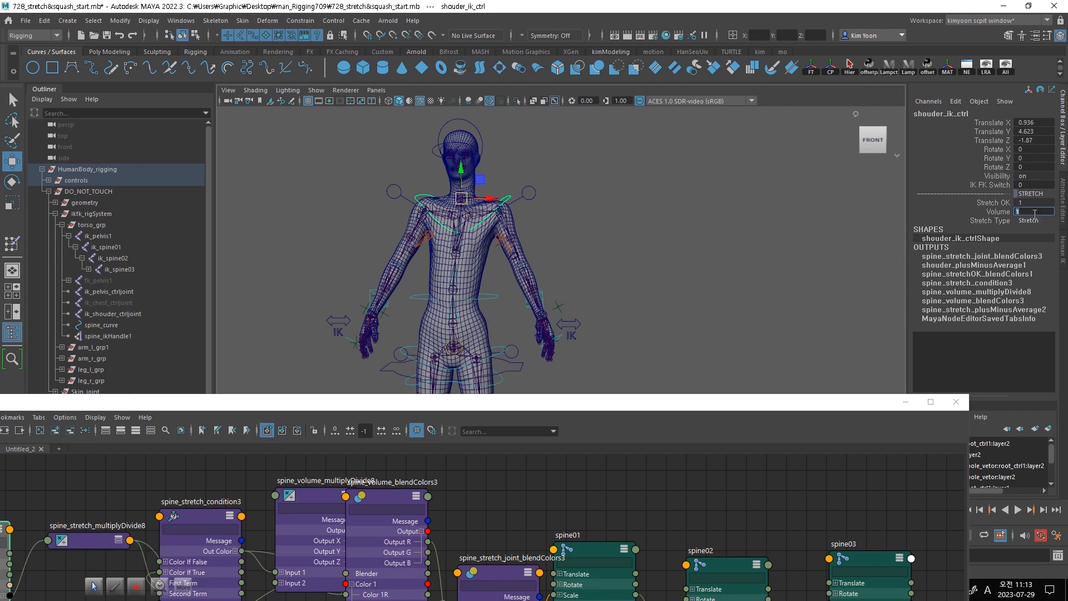
key(Return)
drag(461, 198, 456, 234)
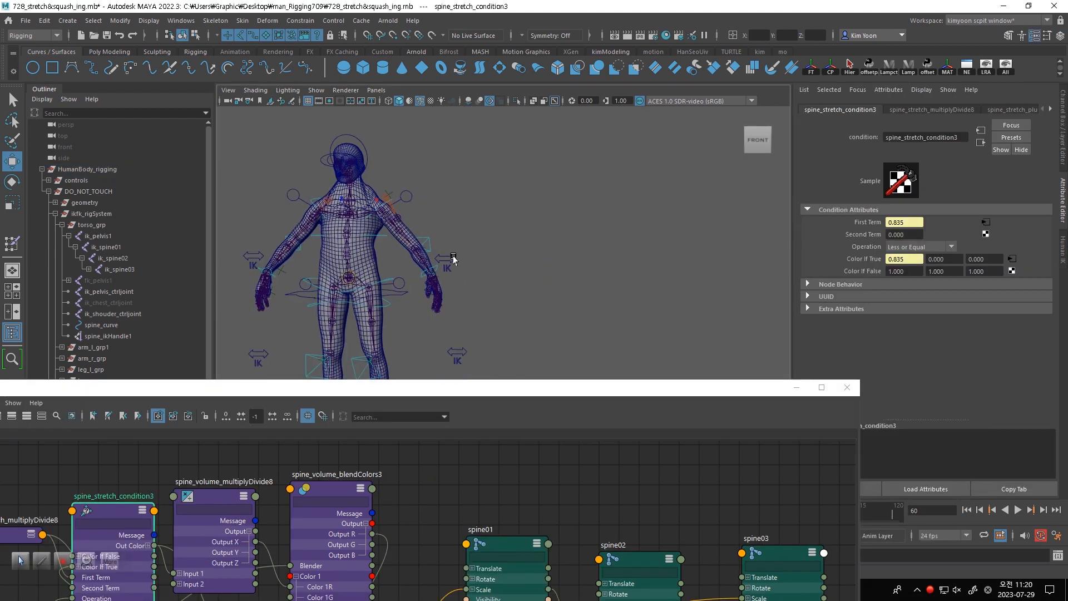
- Test-move shouder_ik_ctrl with Squach, set its Stretch Type to Both, and move it to a Translate Y of about -1.9
click(1062, 155)
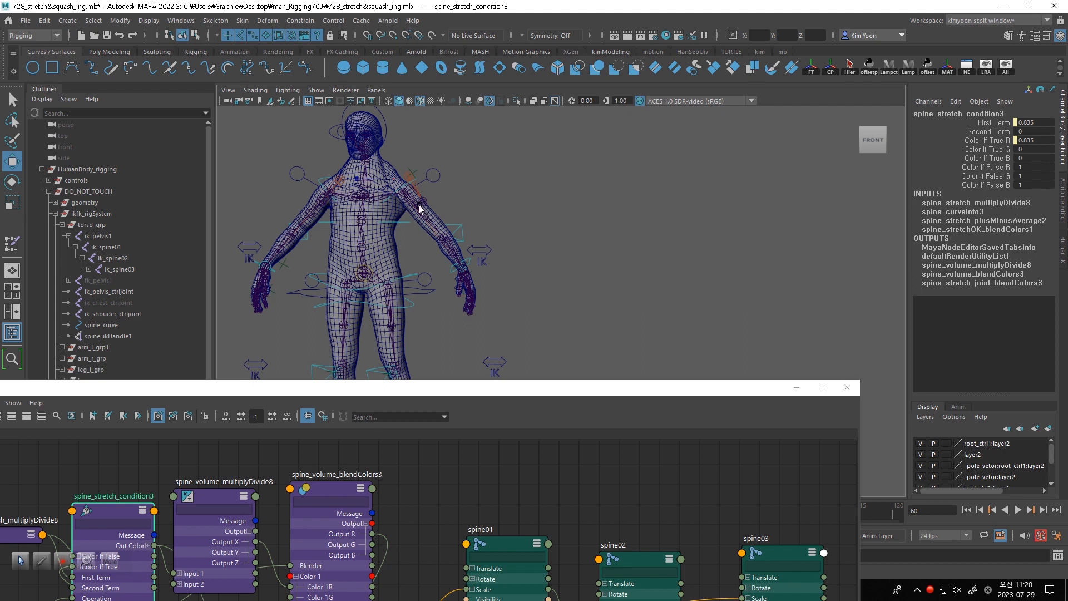
click(320, 182)
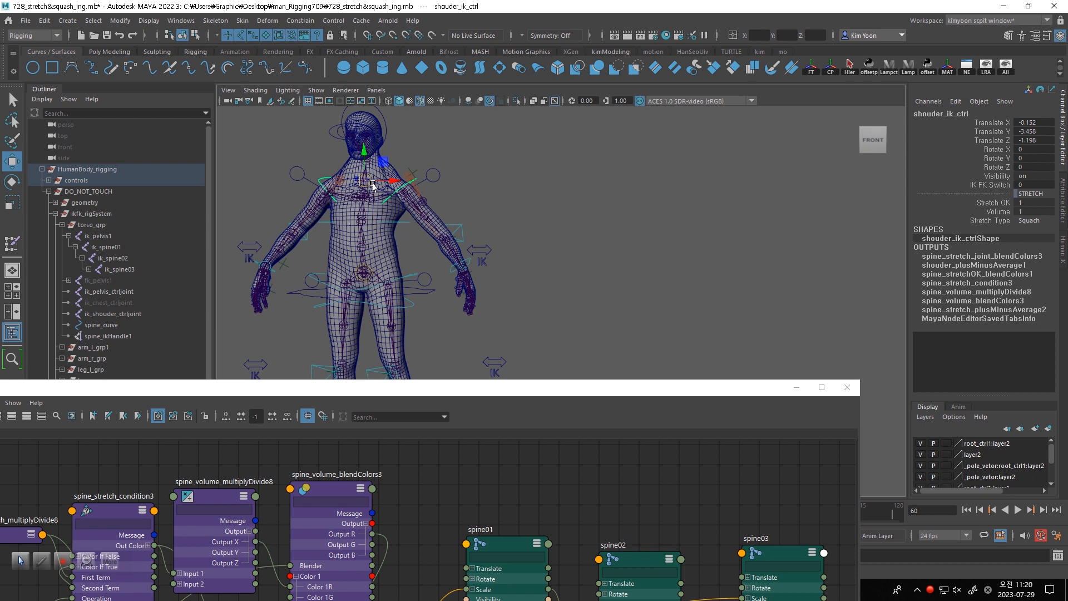
mouse_move(370, 184)
mouse_down()
mouse_move(371, 170)
mouse_move(371, 185)
mouse_up()
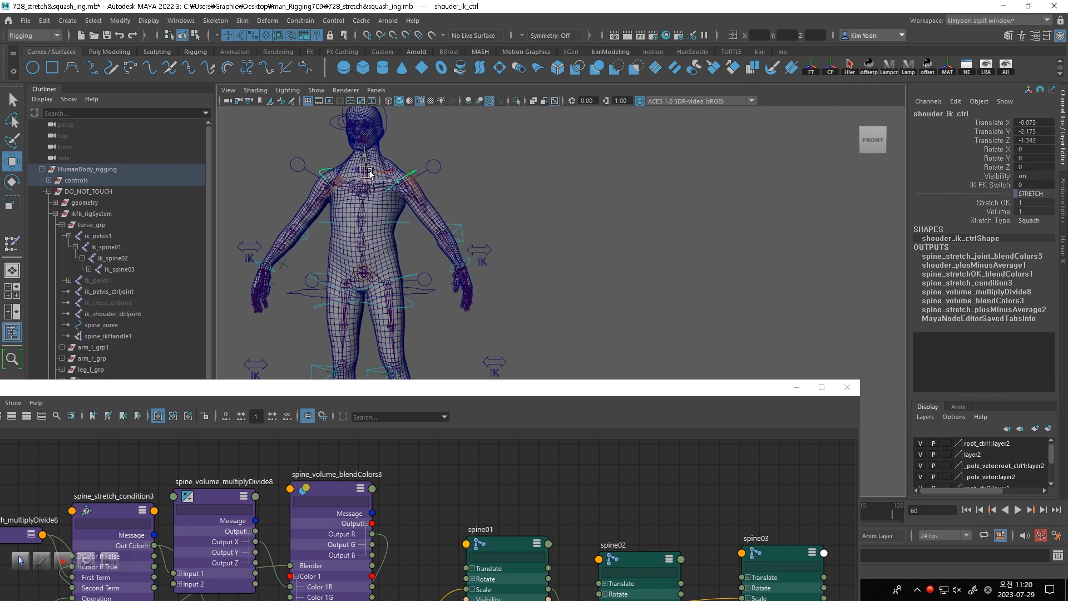
click(1023, 221)
click(1033, 231)
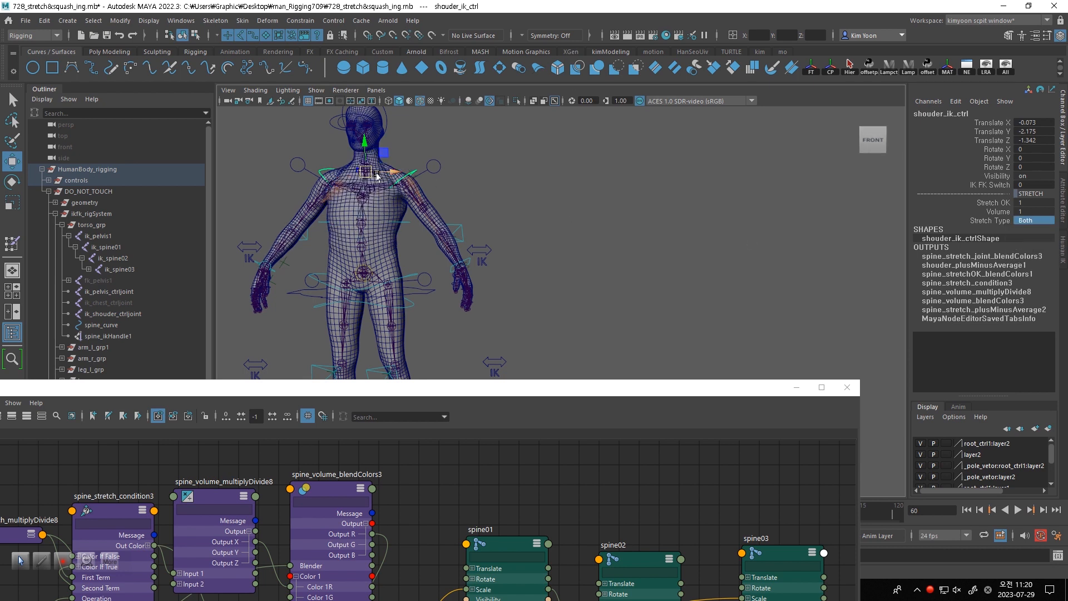
mouse_move(367, 174)
mouse_down()
mouse_move(363, 185)
mouse_move(362, 166)
mouse_move(362, 175)
mouse_up()
- Set the Second Term of spine_stretch_condition3 to 1
drag(511, 323, 519, 265)
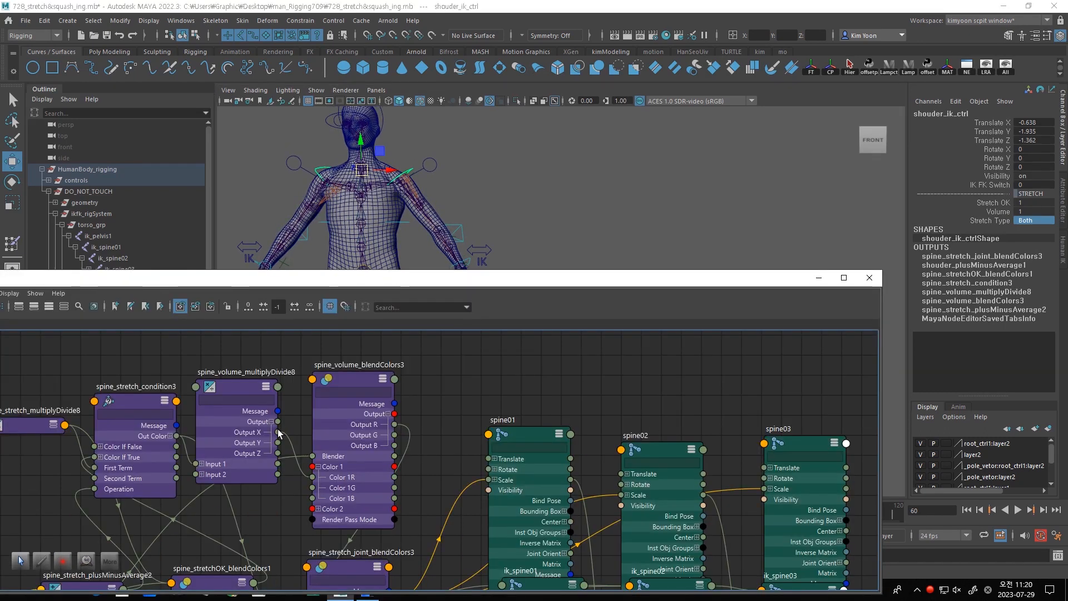
double_click(139, 403)
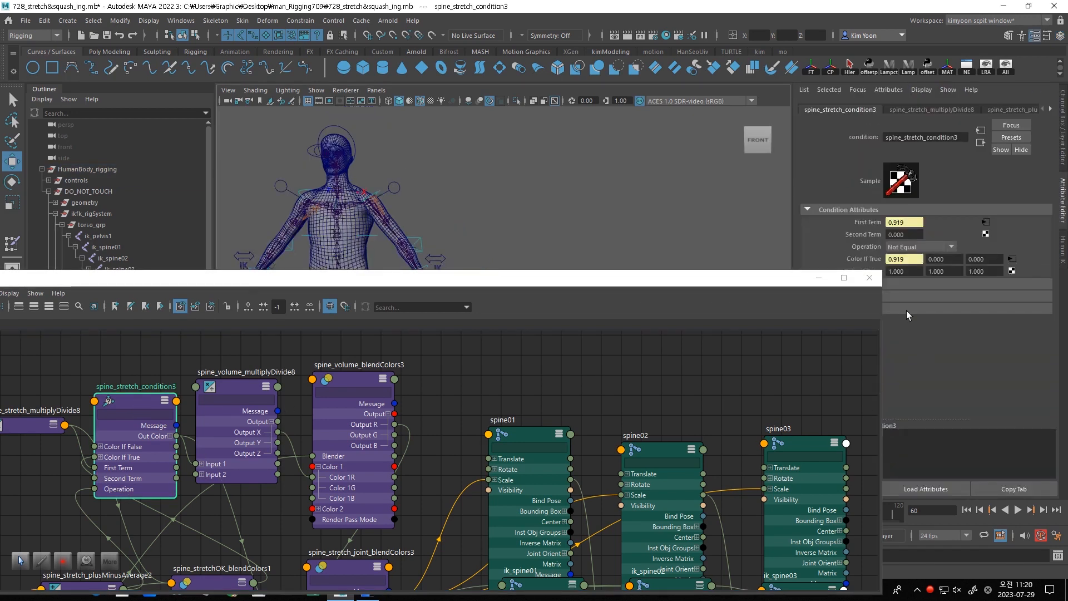
click(912, 238)
text(1)
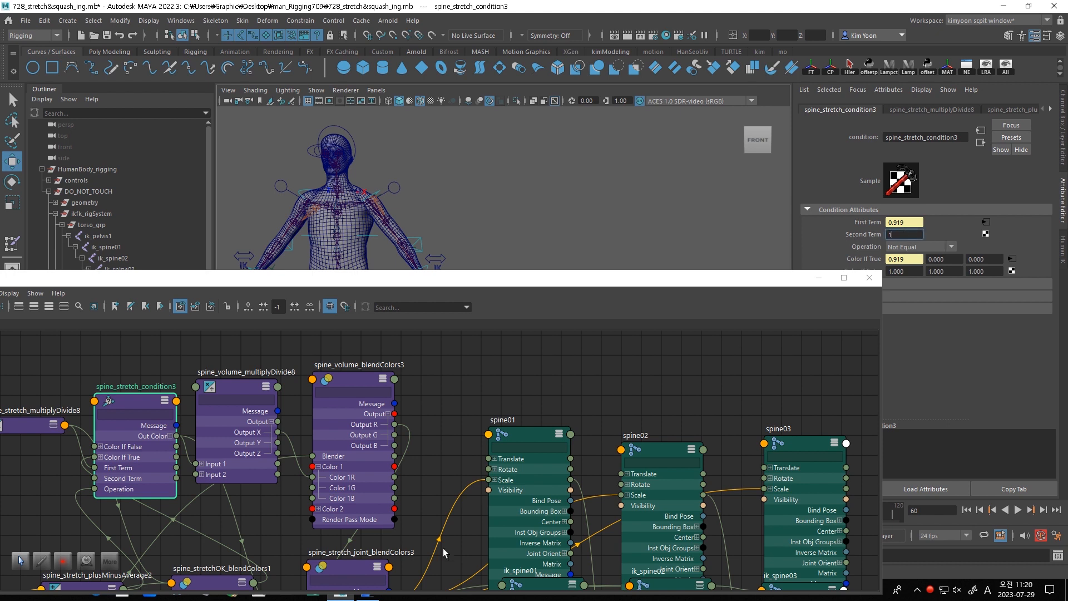
key(Return)
- Uncover the character below the chest, select shouder_ik_ctrl, and raise it to a Translate Y of about 5.2 to test Both
drag(449, 288, 494, 365)
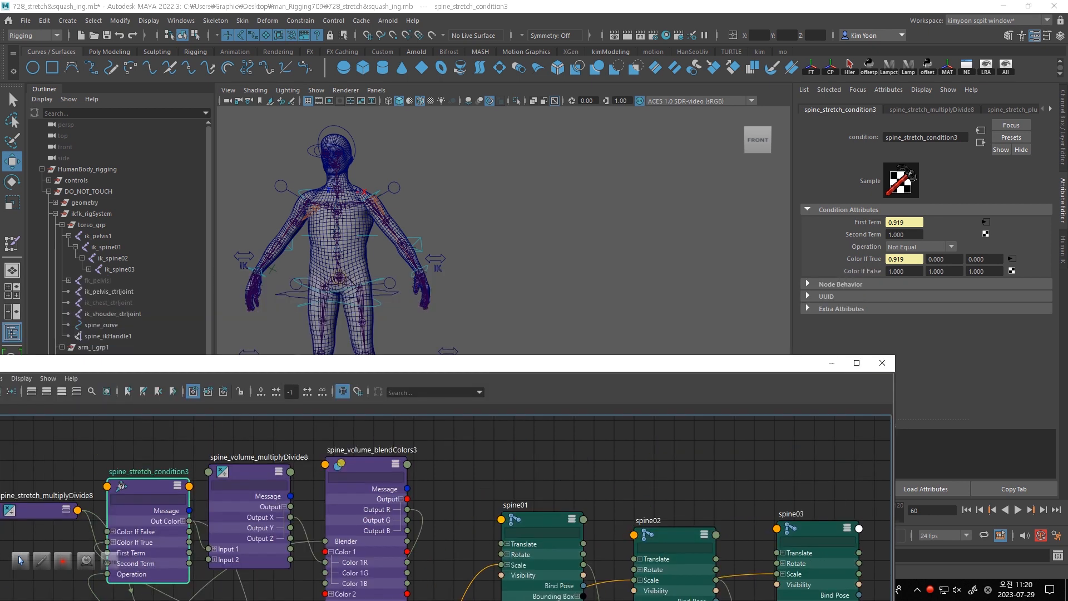
click(1063, 156)
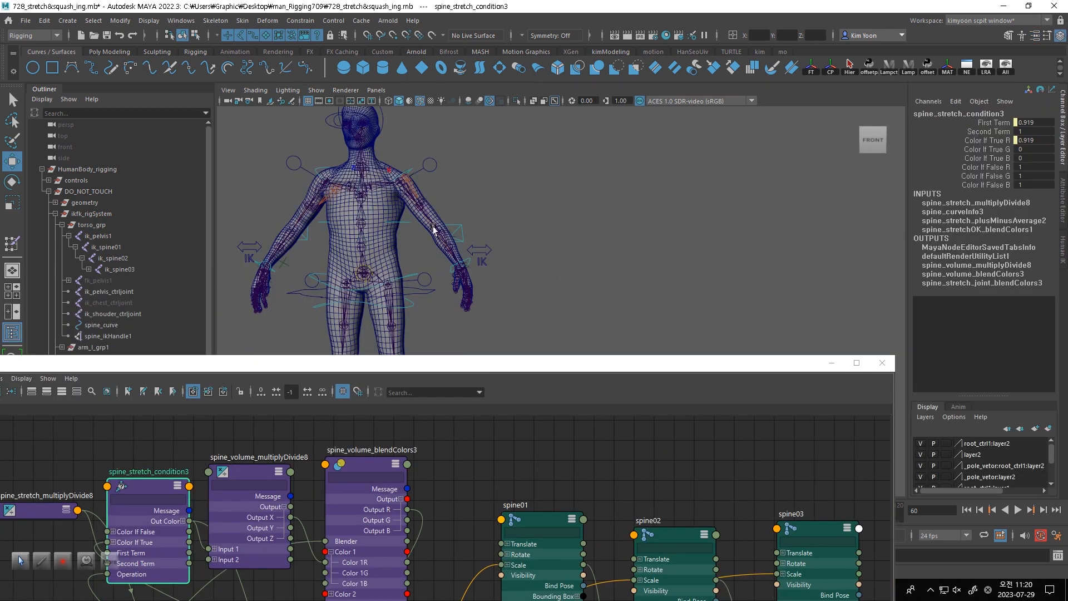
click(430, 170)
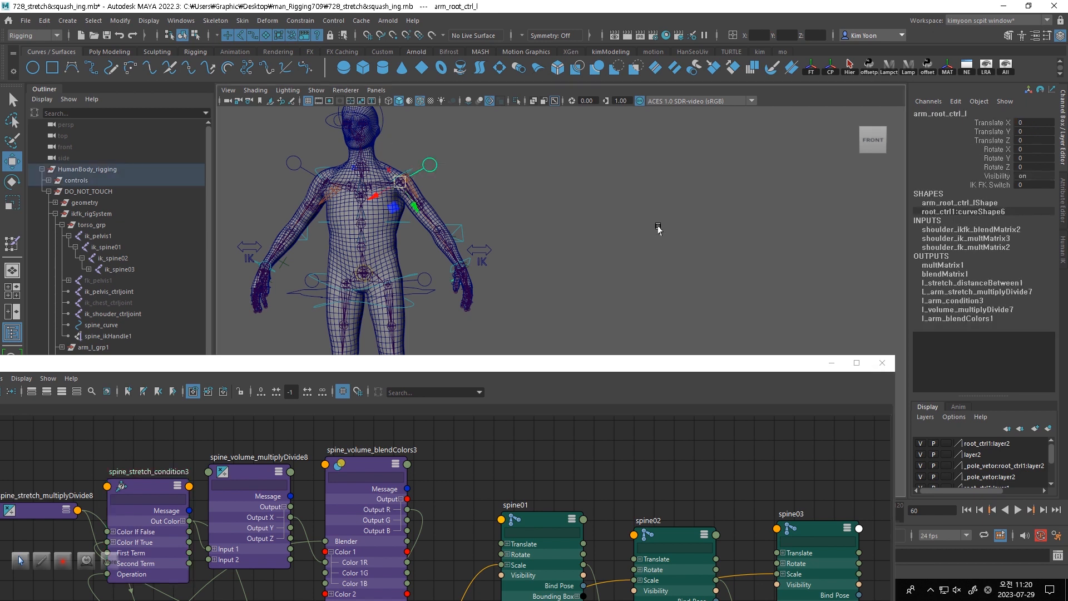
click(604, 215)
click(410, 170)
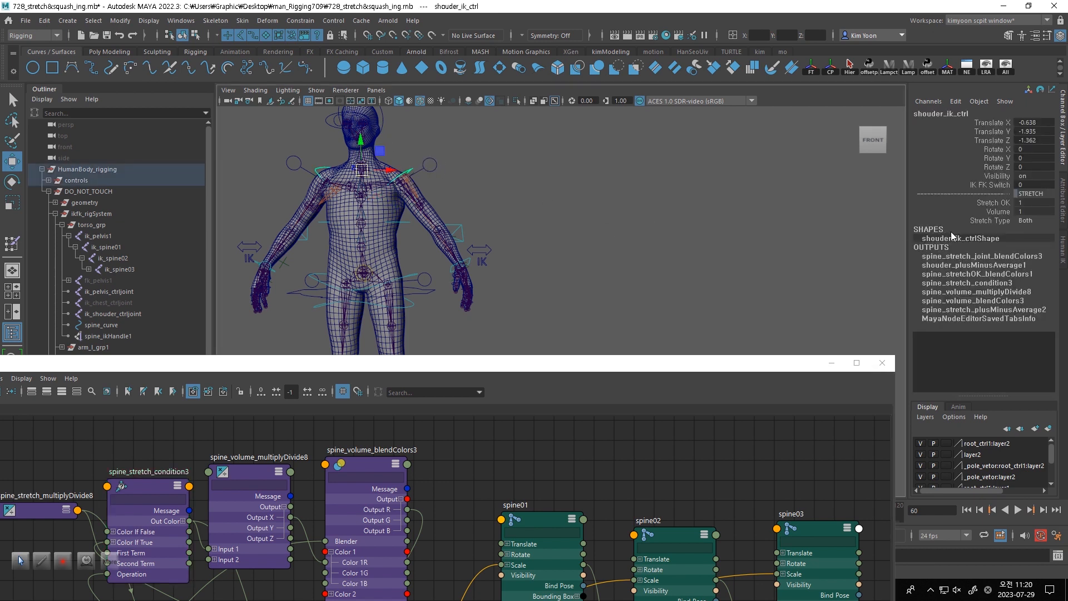
drag(362, 169, 365, 99)
- Set Stretch Type on shouder_ik_ctrl to Stretch and move the control up and down, ending at a Translate Y of about 3.7
click(1038, 219)
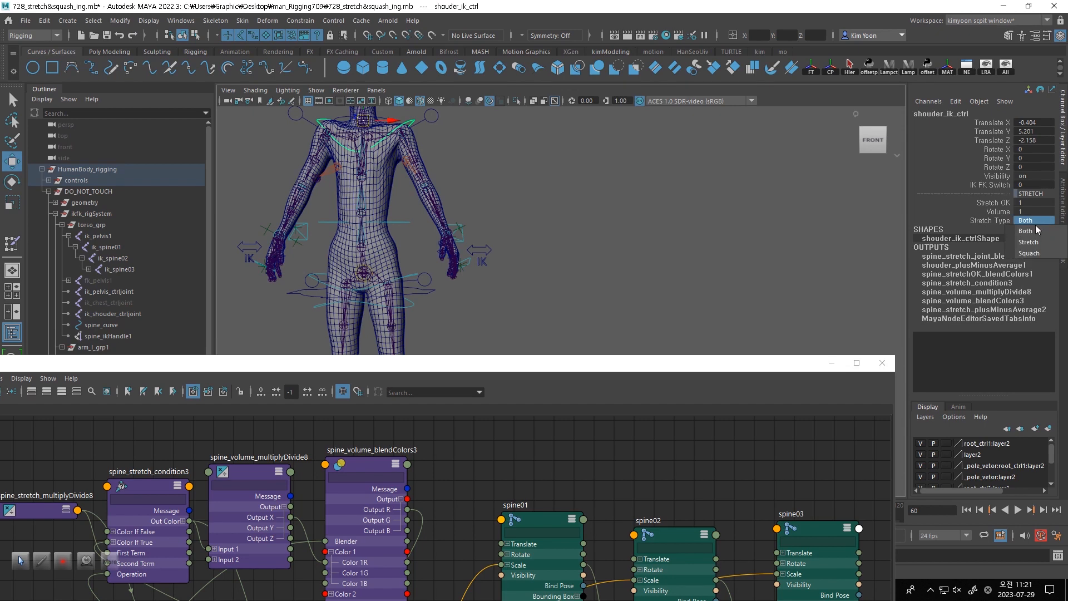
click(1031, 227)
drag(363, 120, 365, 96)
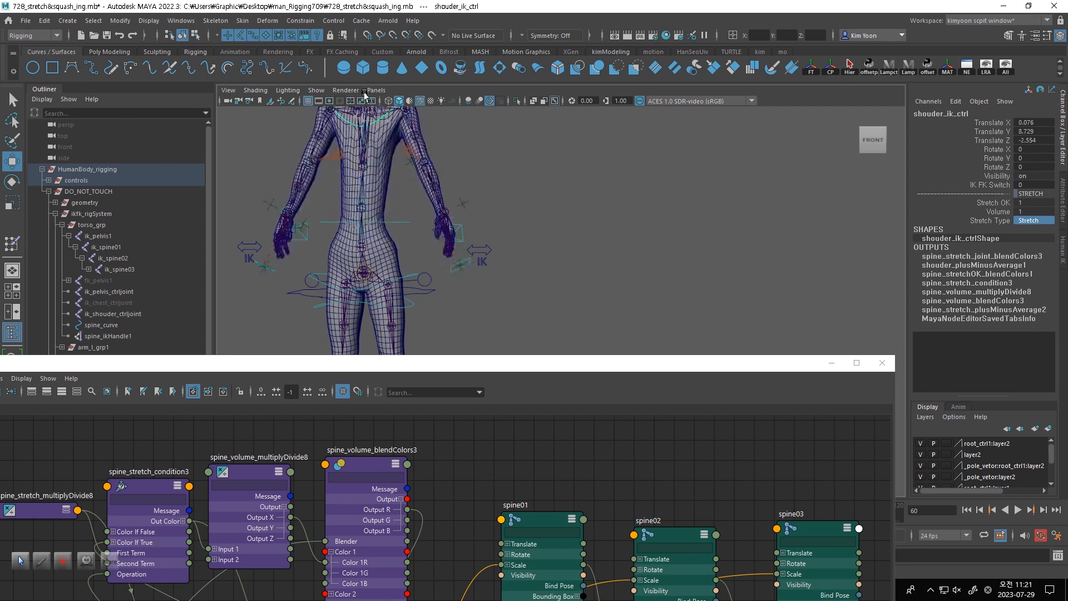
drag(360, 141, 363, 131)
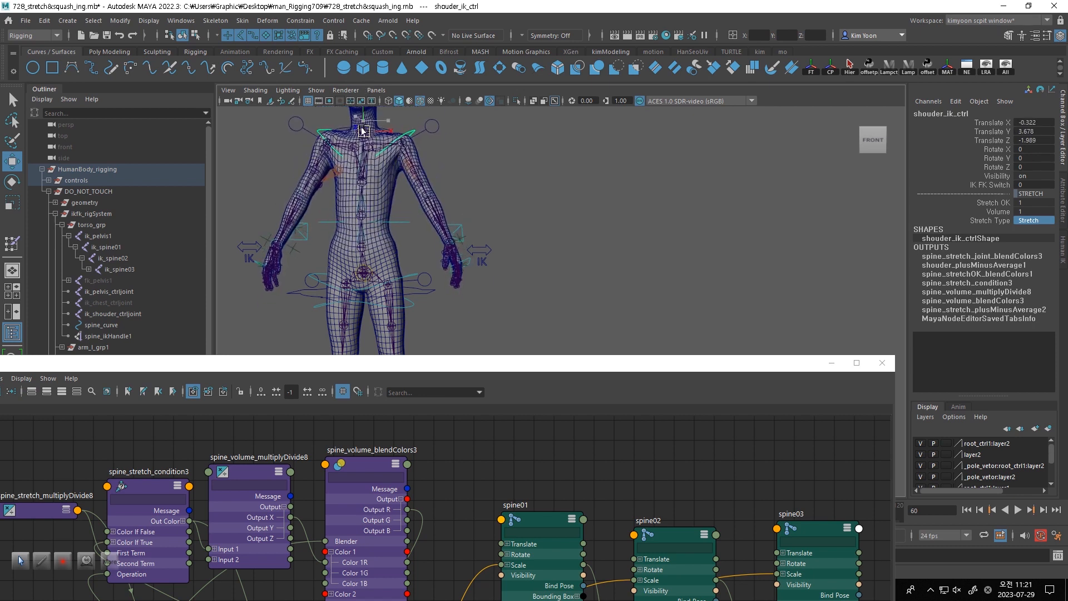
- Set Stretch Type on shouder_ik_ctrl to Squach and move the control to a Translate Y of about 1.8
click(1029, 221)
click(1034, 253)
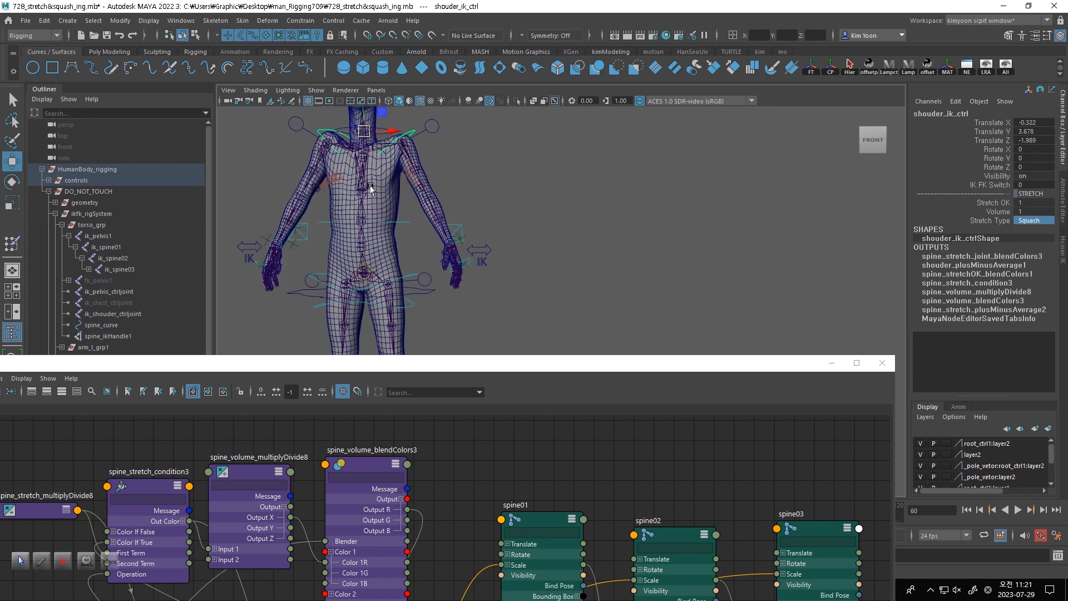
drag(364, 143, 387, 146)
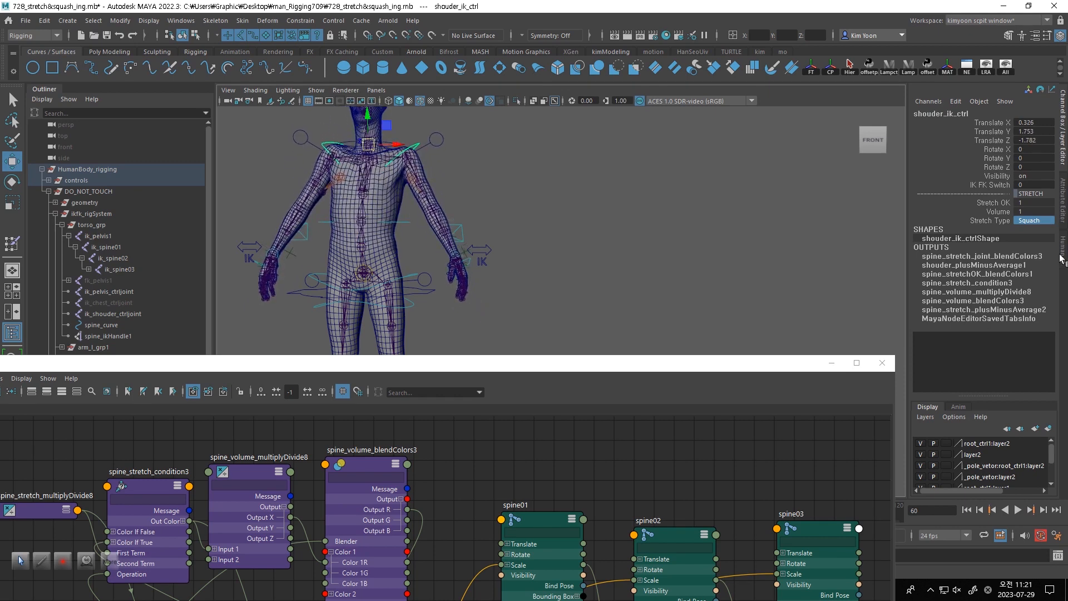
- Set Stretch Type on shouder_ik_ctrl to Both and raise the control to a Translate Y of about 3
click(1039, 223)
click(1028, 256)
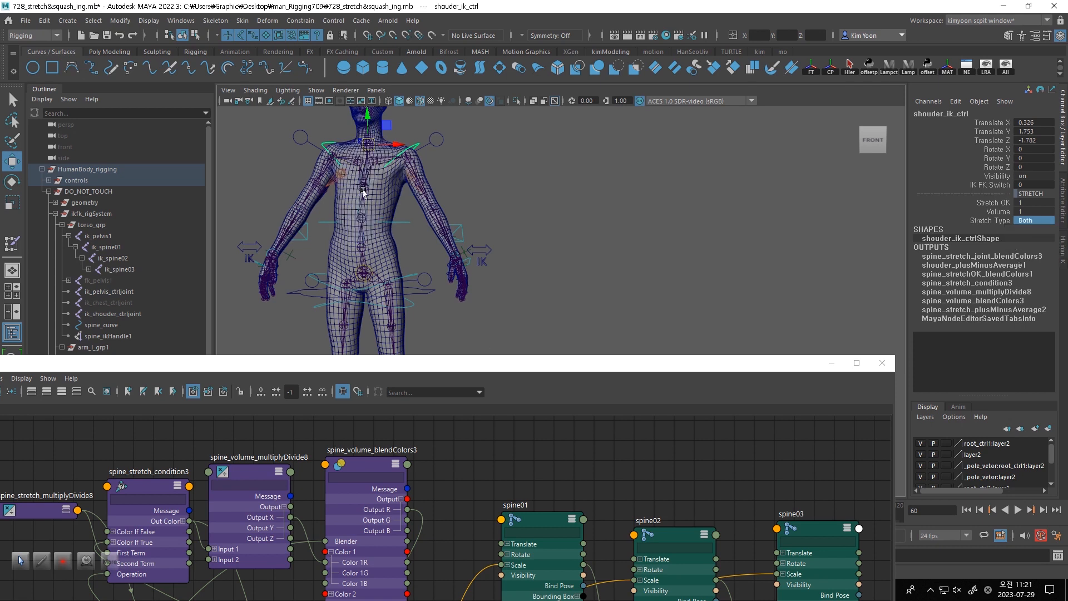
drag(367, 147, 366, 139)
- Set Volume on shouder_ik_ctrl to 0 and move the control to a Translate Y of about 3.6
click(1041, 213)
text(0)
key(Return)
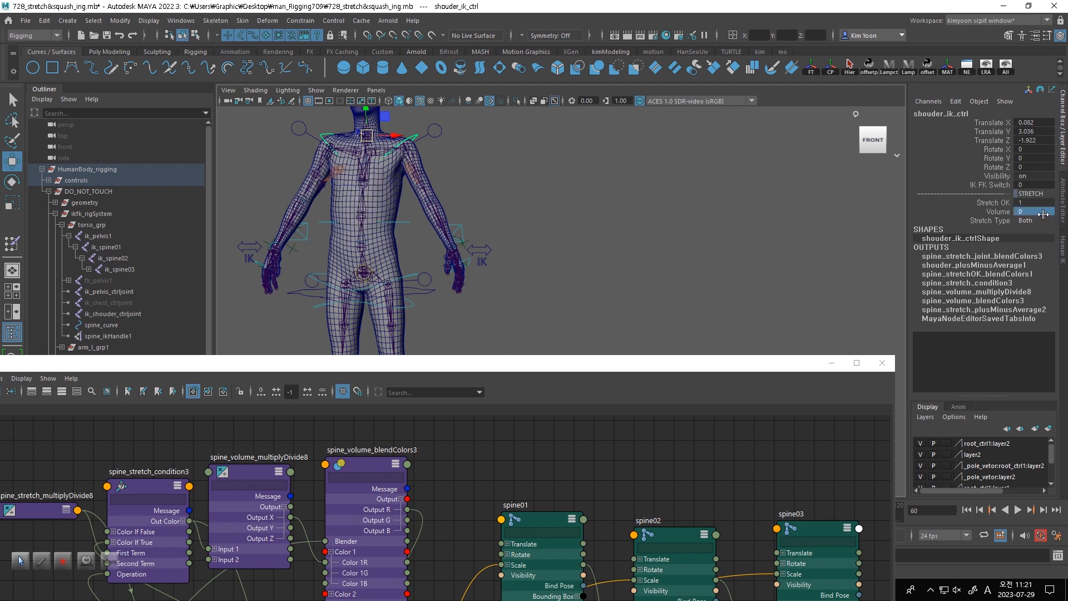
drag(366, 135, 365, 132)
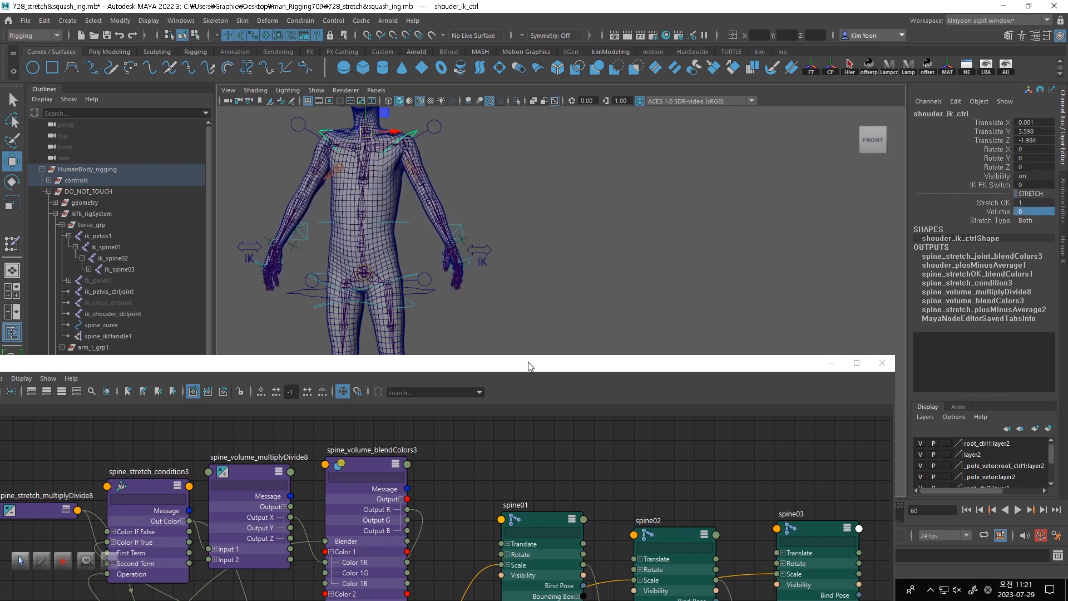
drag(497, 373, 513, 178)
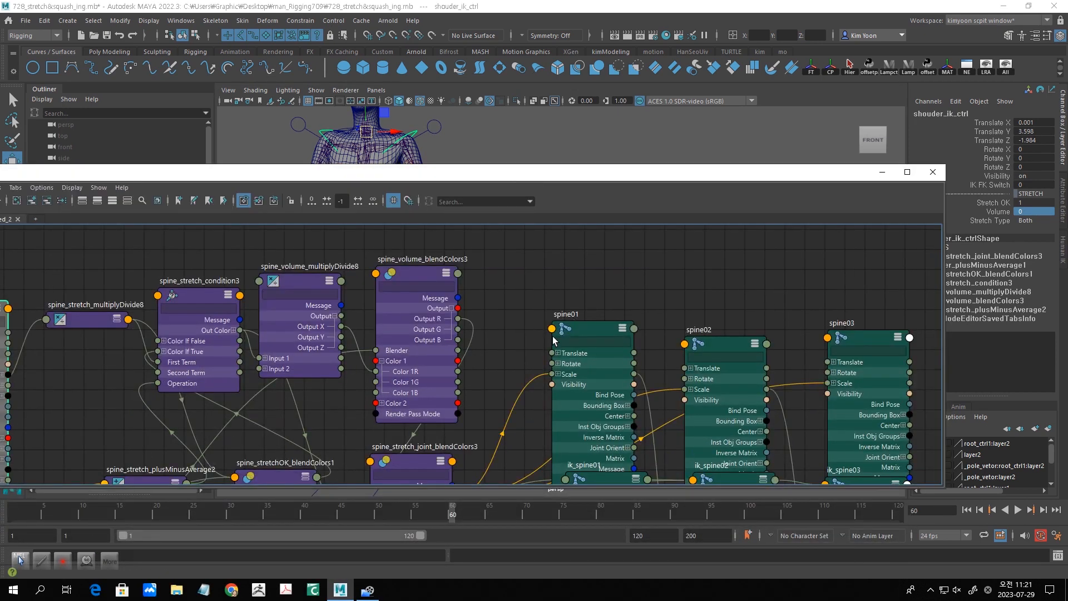
drag(598, 178, 528, 376)
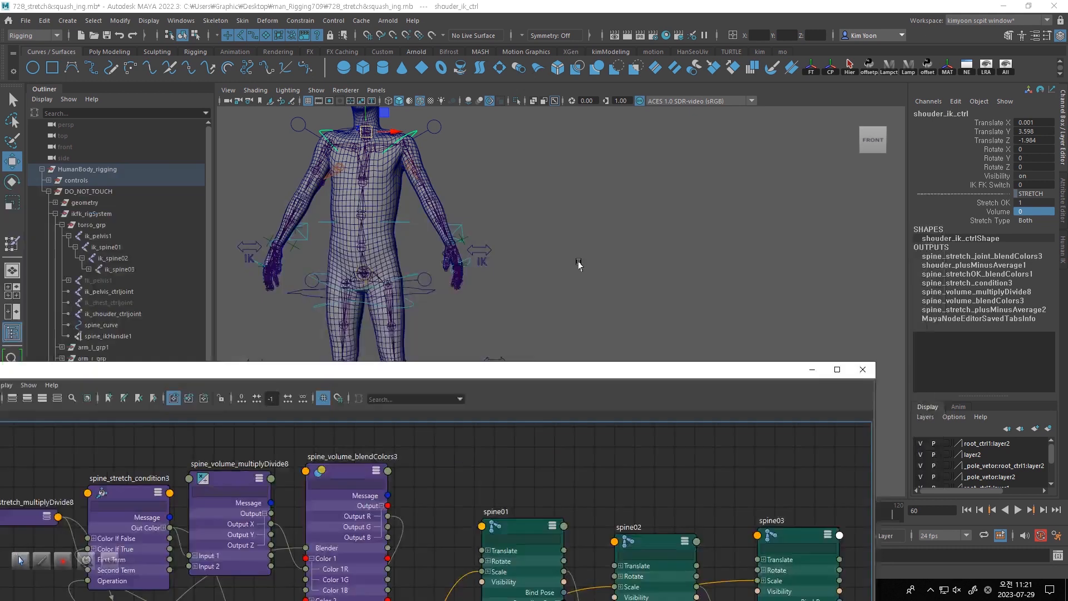